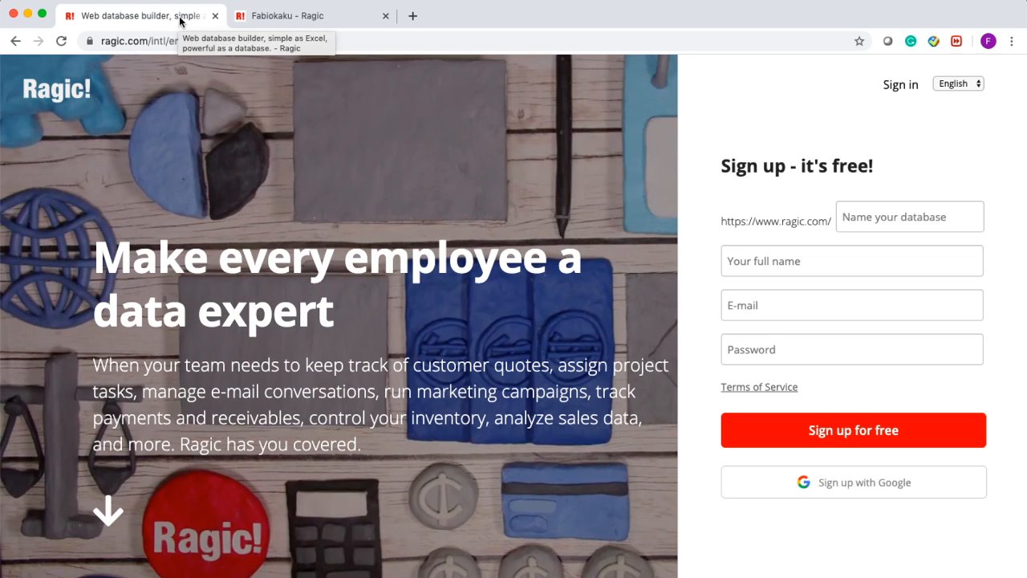
- Bring the YouTube Studio live-stream dashboard for the Ragic webinar to the front
key(ctrl+Up)
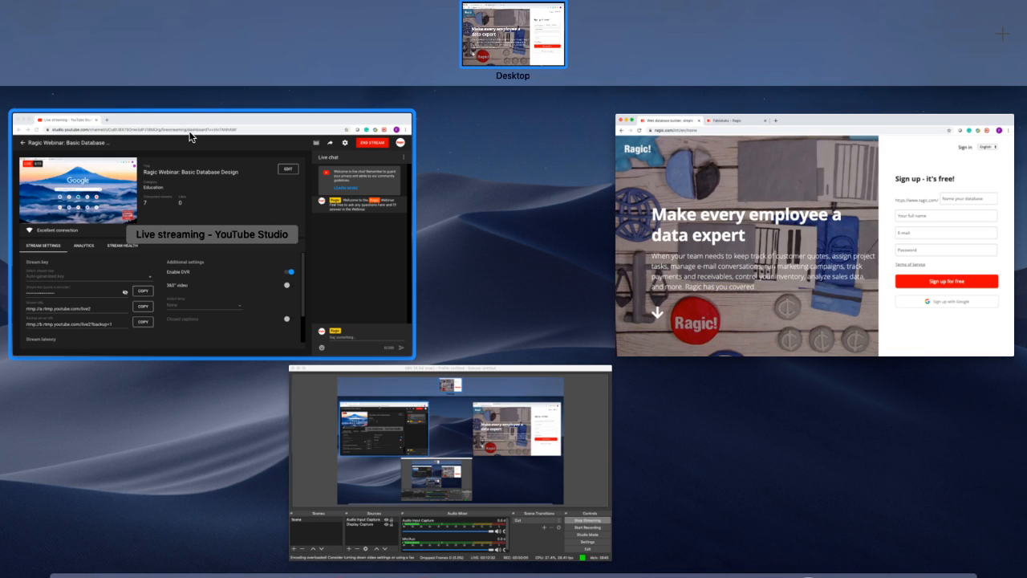
click(190, 136)
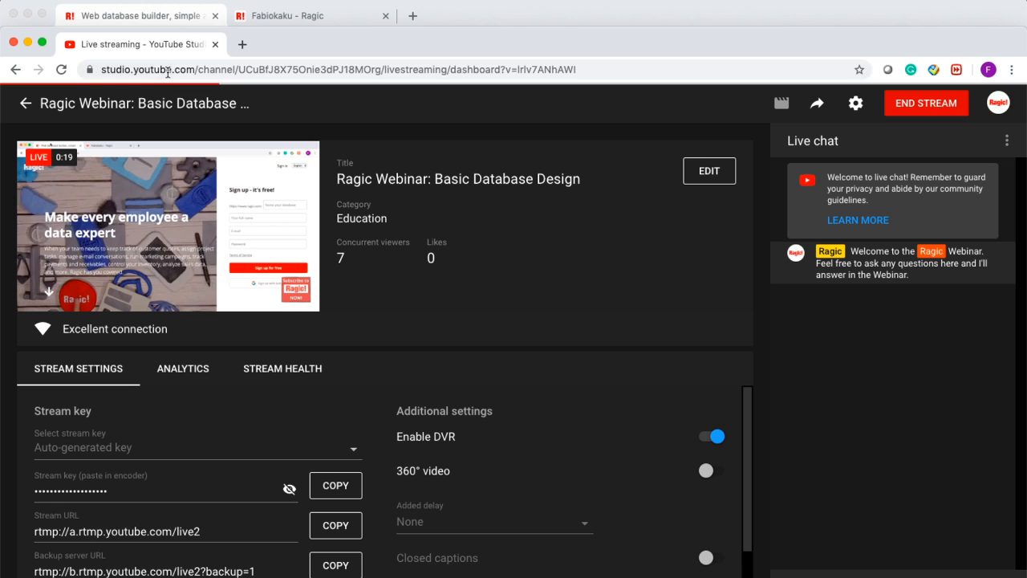
- Return to the Ragic 'Web database builder' sign-up page in the browser
click(147, 16)
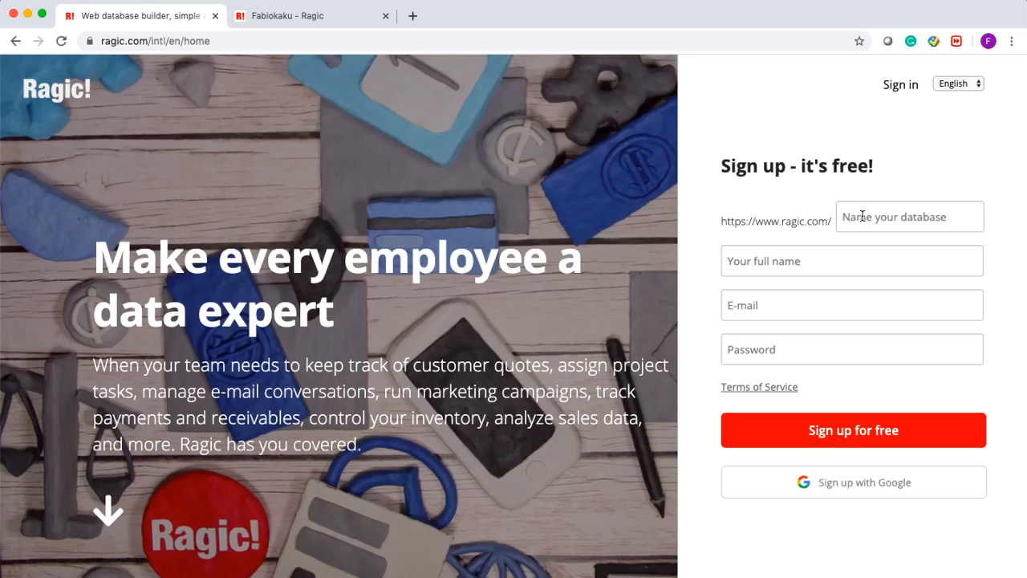
- Enter 'databasename' as the database name on the sign-up form
click(863, 216)
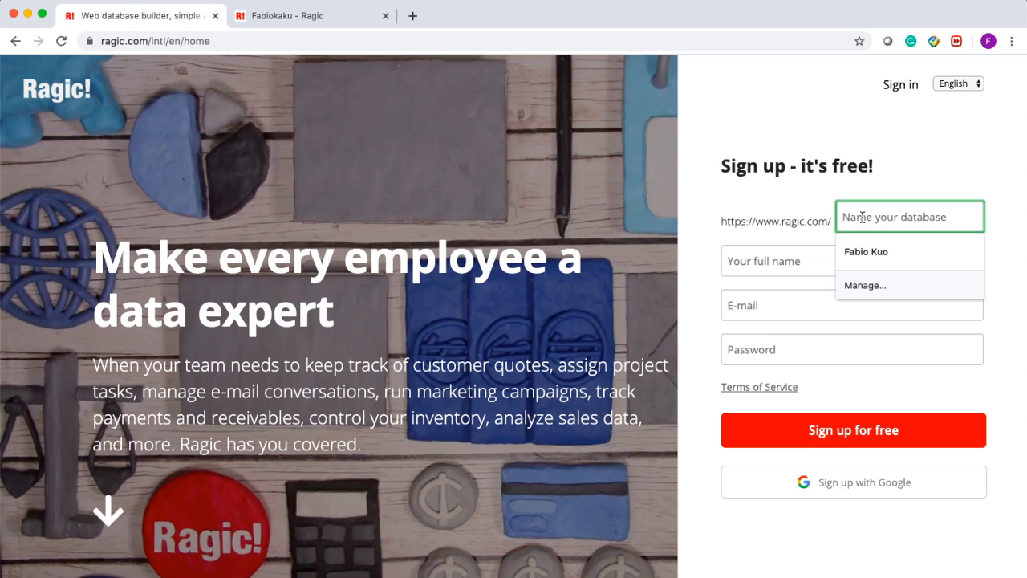
key(shift)
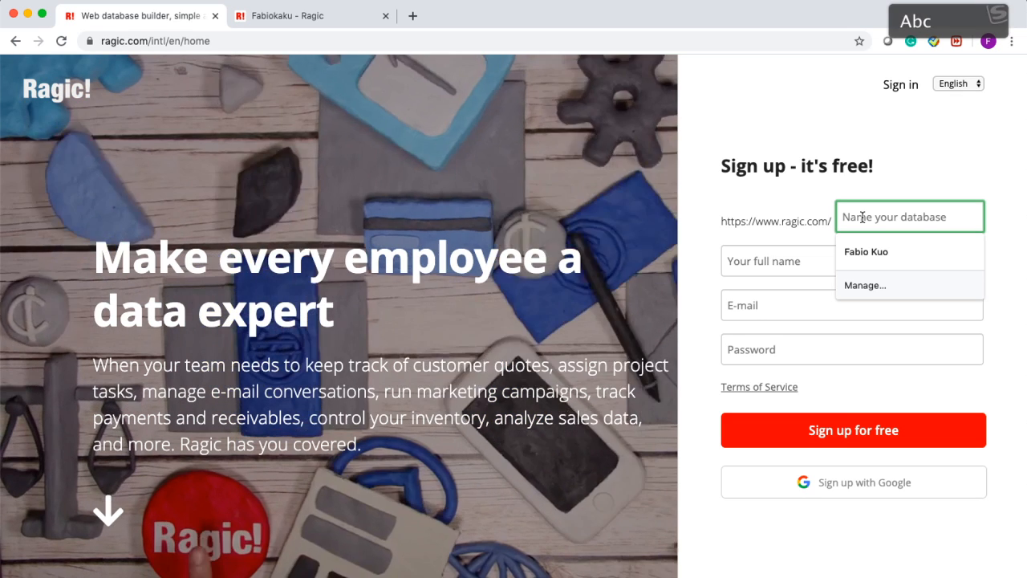
text(databasename)
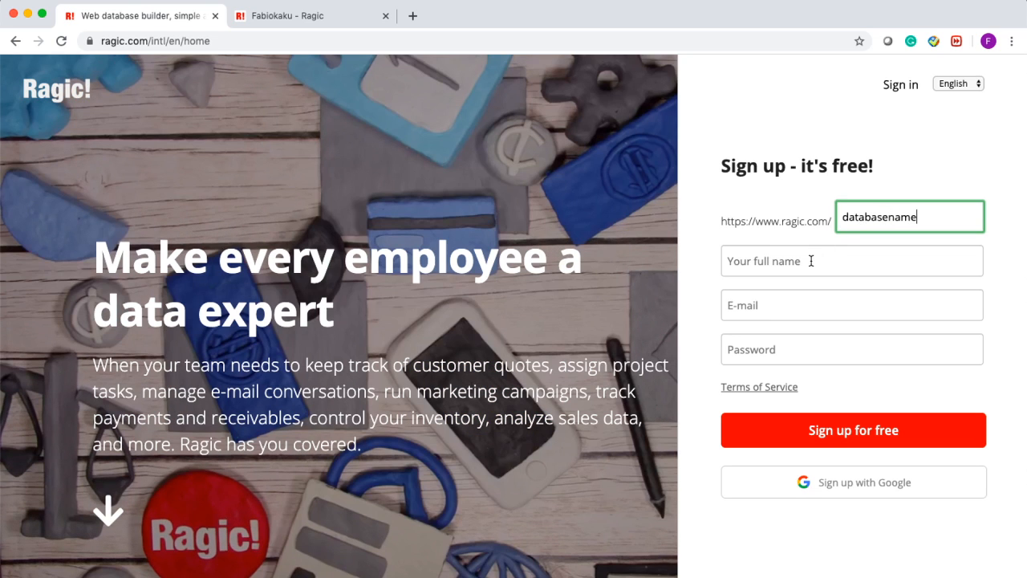
- Fill in the sign-up full name, e-mail address and account password
click(810, 261)
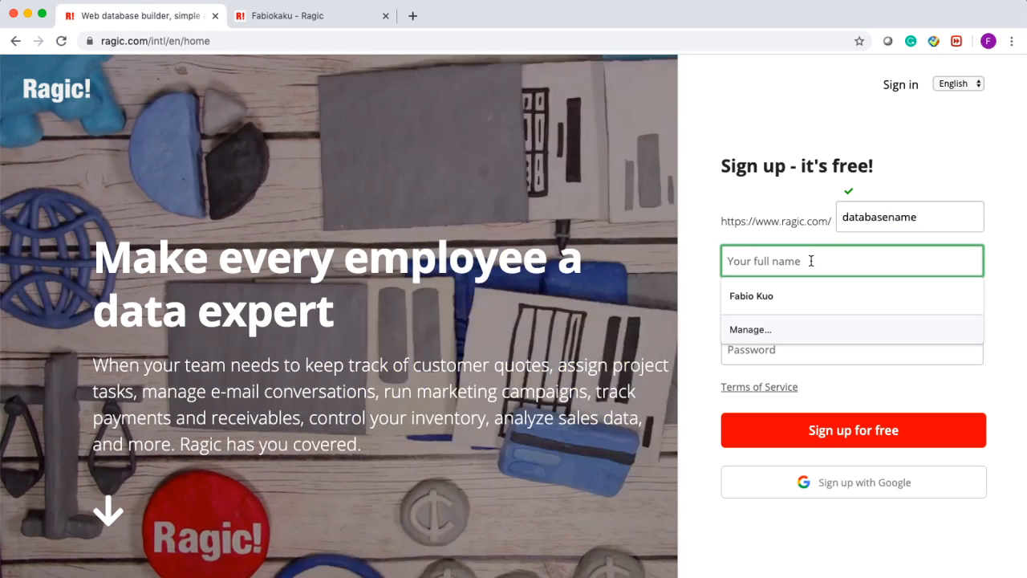
text(fabio kuo)
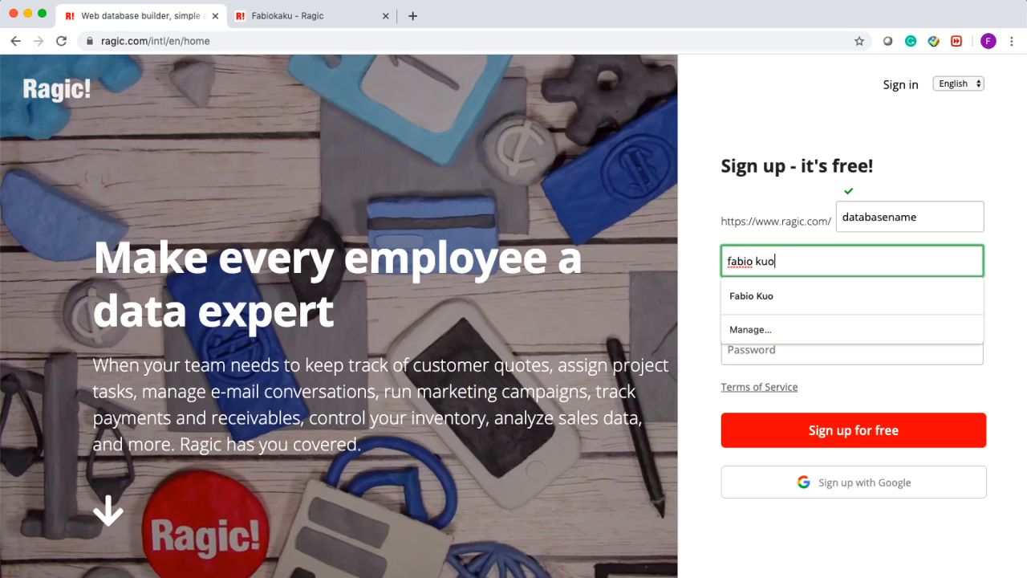
key(Tab)
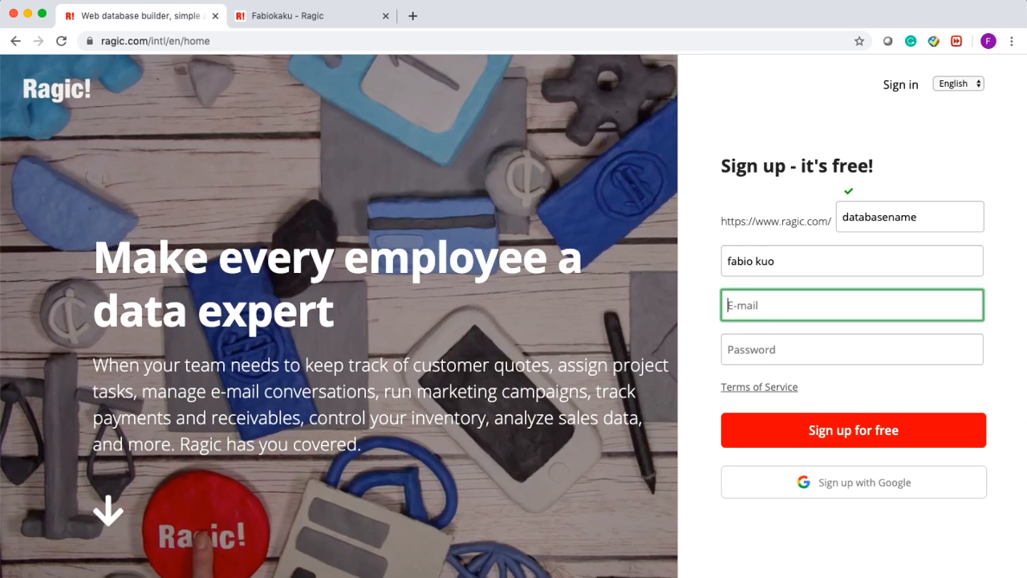
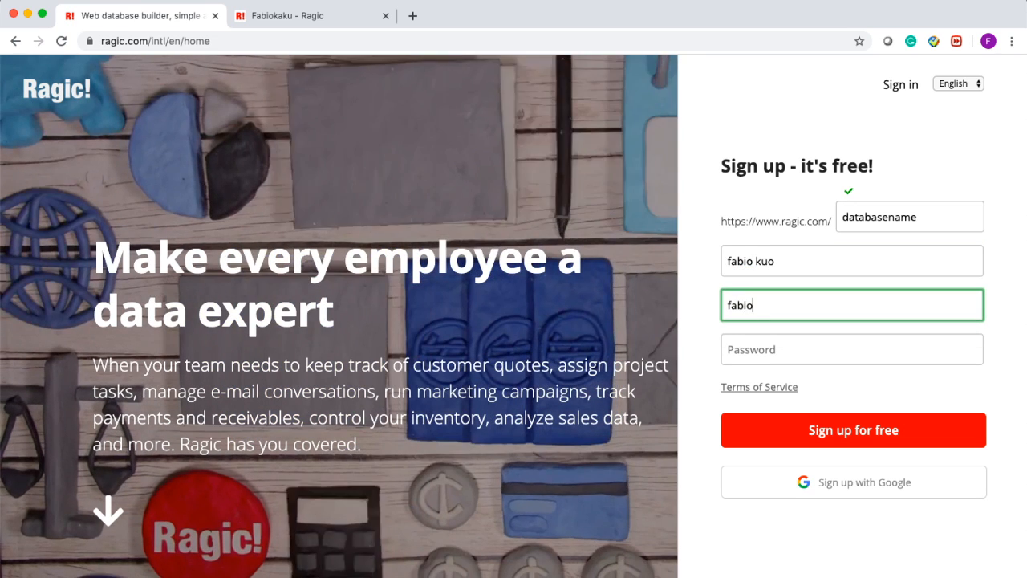
key(Tab)
text(password123)
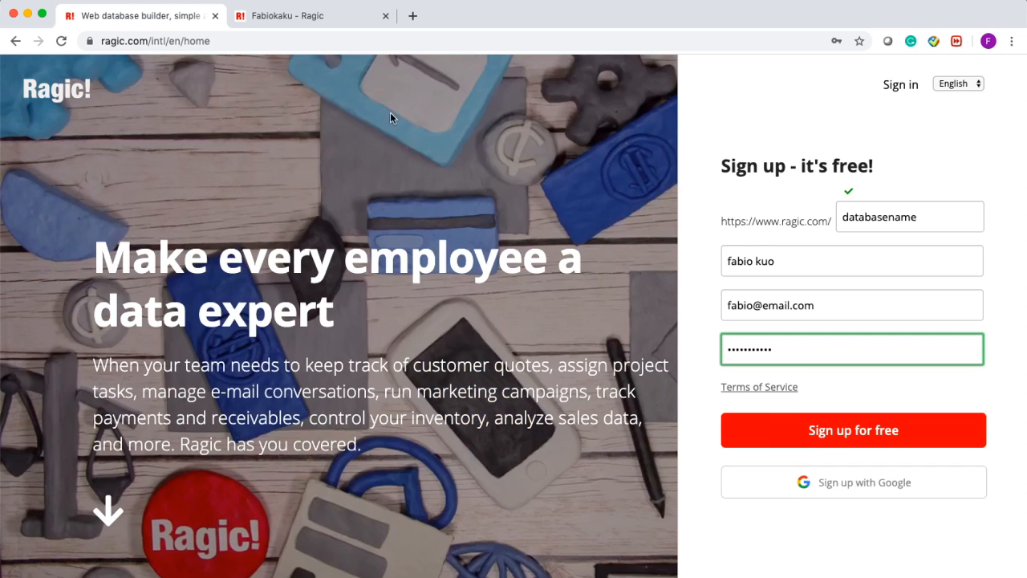
- Go to the empty Ragic workspace home page and open the Add new sheet dialog
click(329, 24)
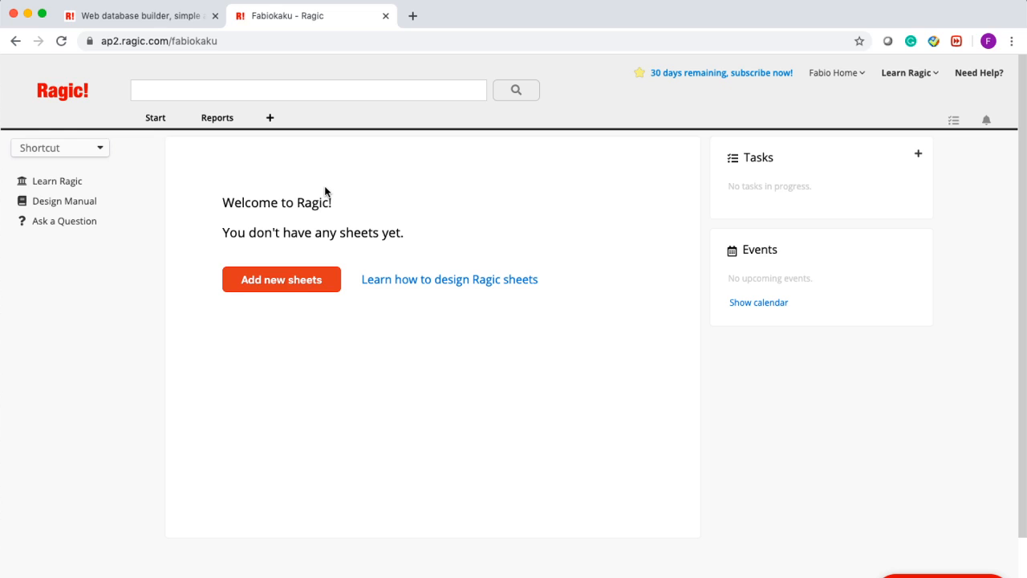
click(271, 121)
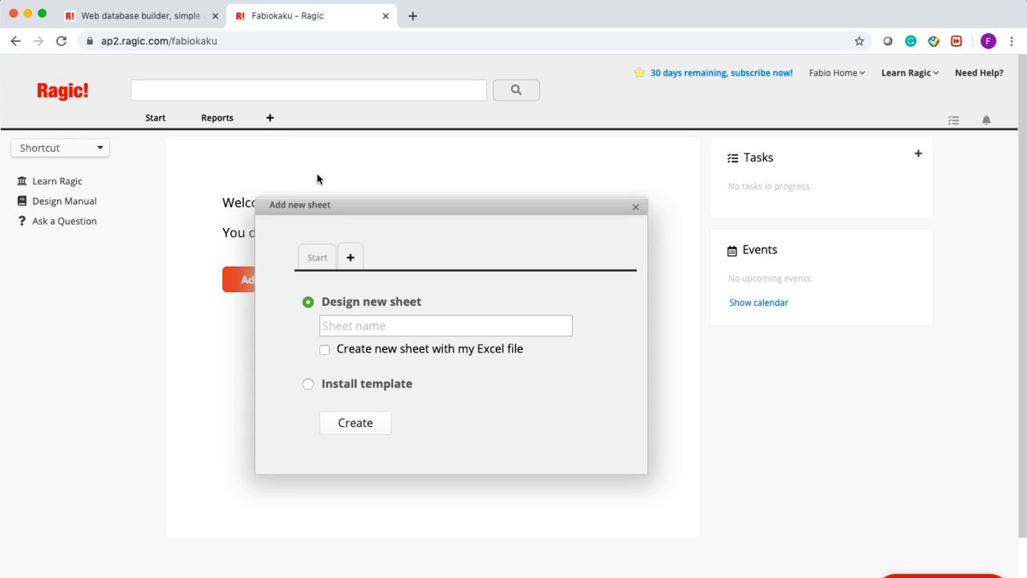
- Add a new tab named 'Sales' and enter 'Customers Sheet' as the sheet name
click(354, 252)
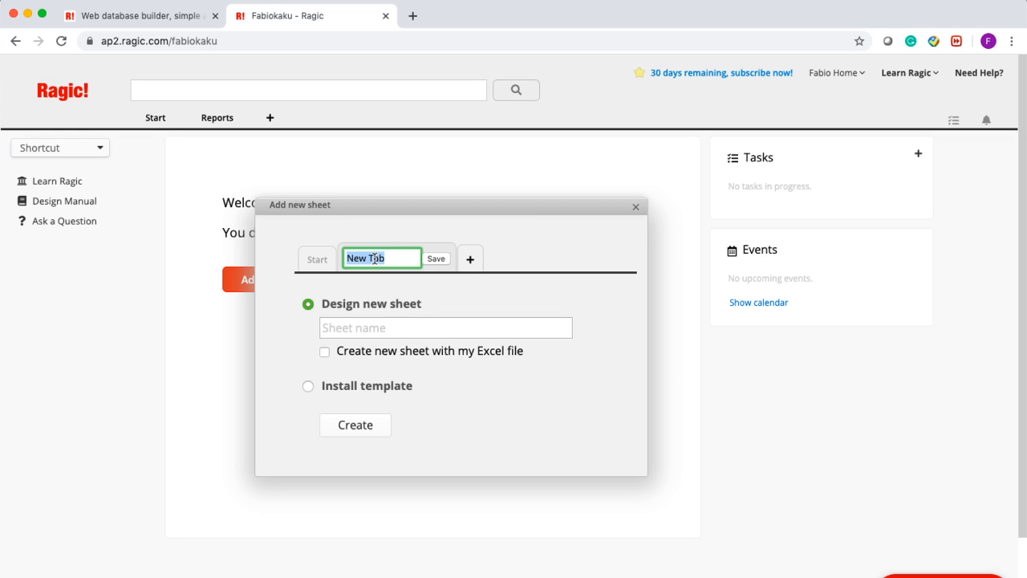
text(Sales)
click(436, 258)
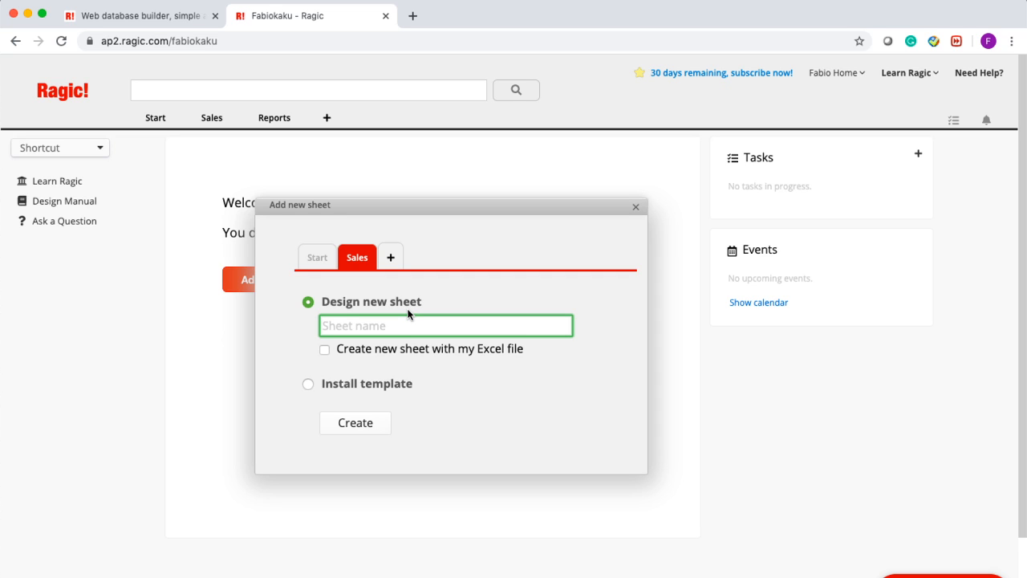
text(Customers Sheet)
- Create the Customers Sheet, opening it in design mode
click(359, 426)
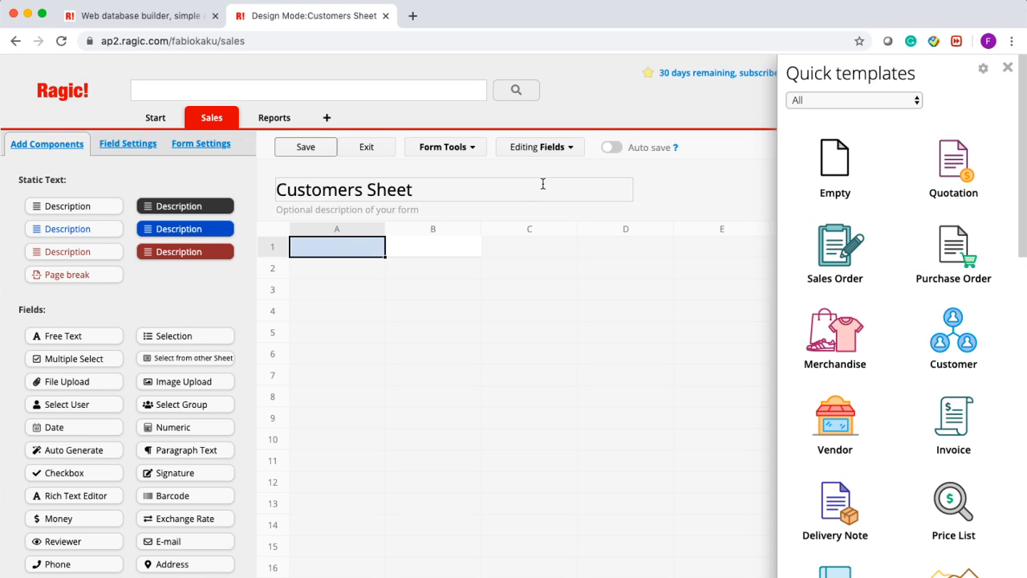
- Add fields Customer Name, Phone Number, Email Address and Address in cells A1–A4
click(360, 258)
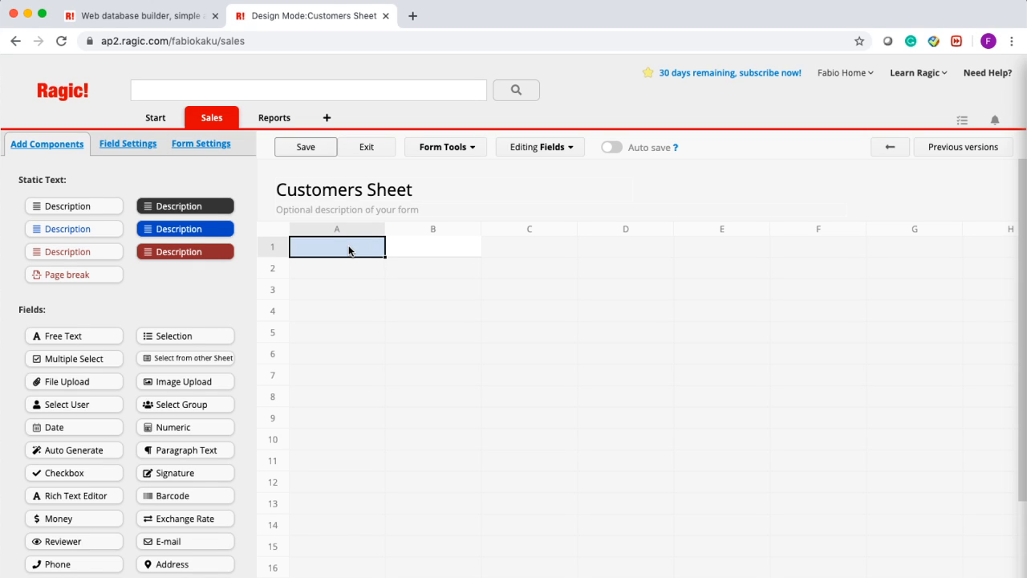
key(shift)
key(shift)
text(Custo)
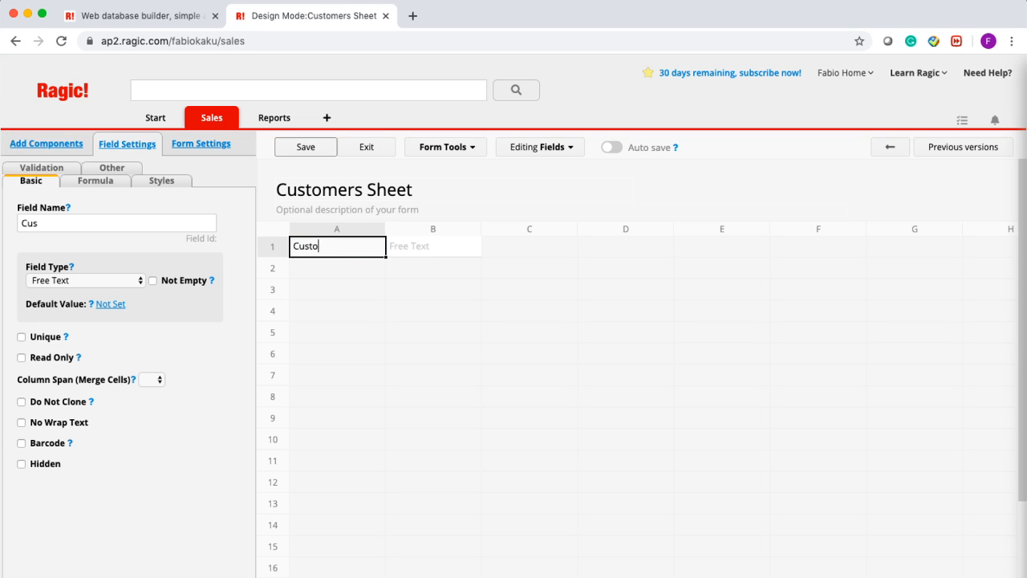
text(mer Name)
key(Return)
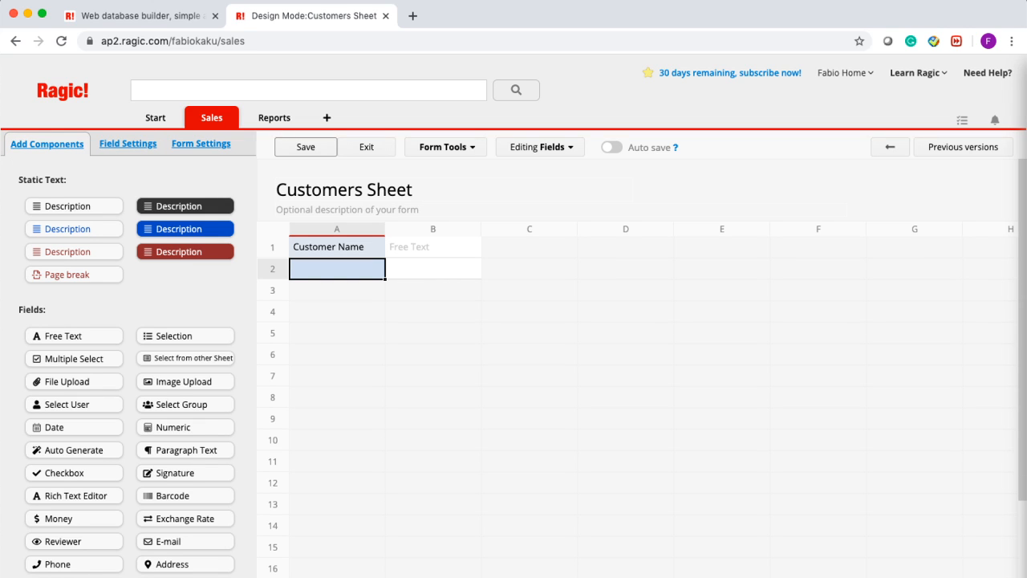
text(Pho)
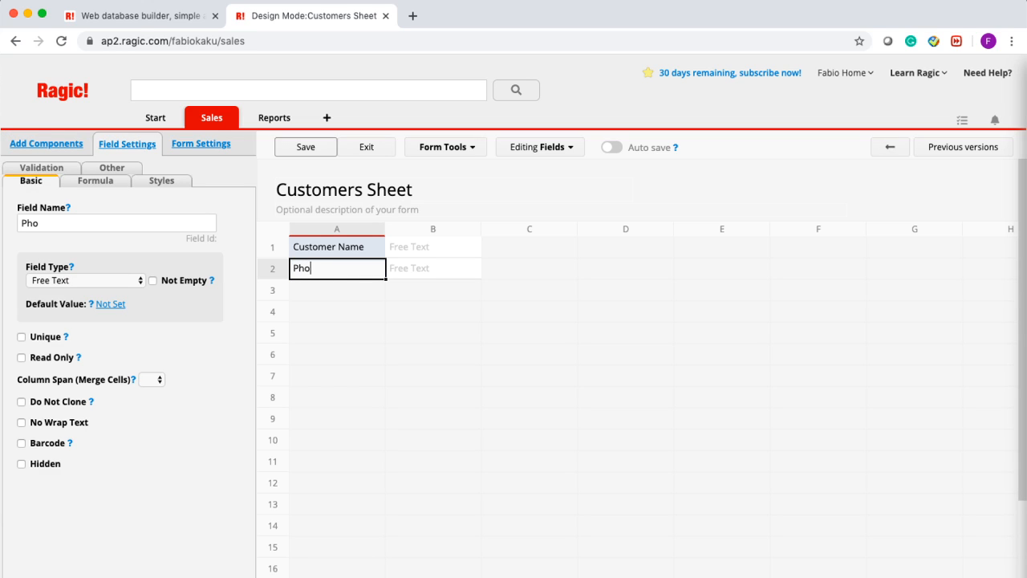
text(ne Number)
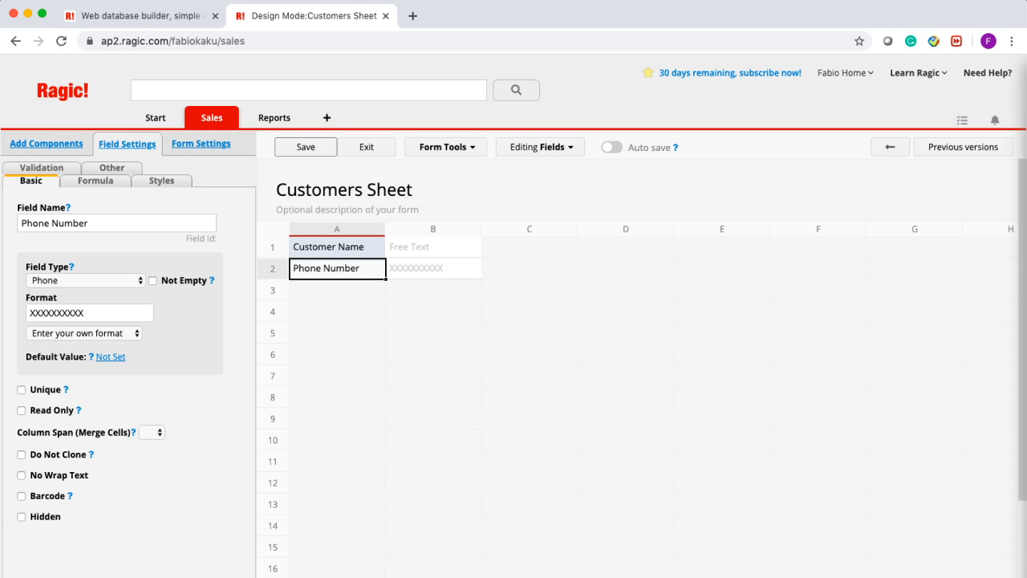
key(Return)
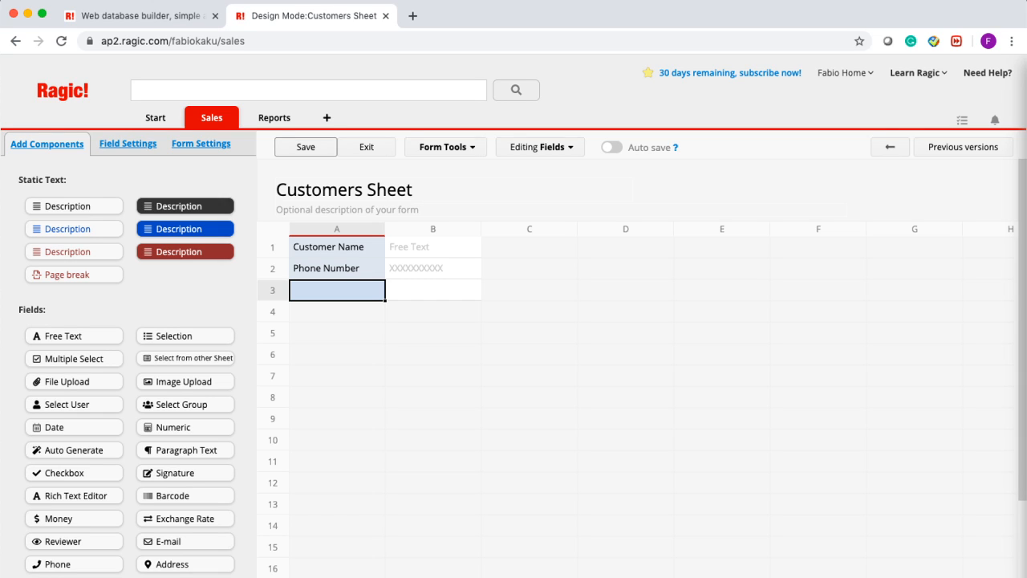
text(Email Address)
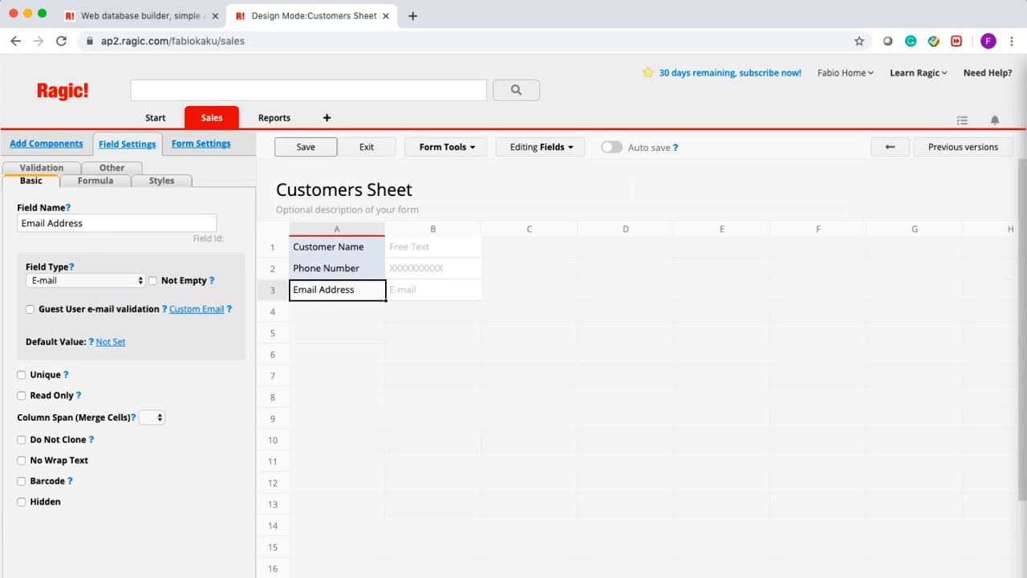
key(Return)
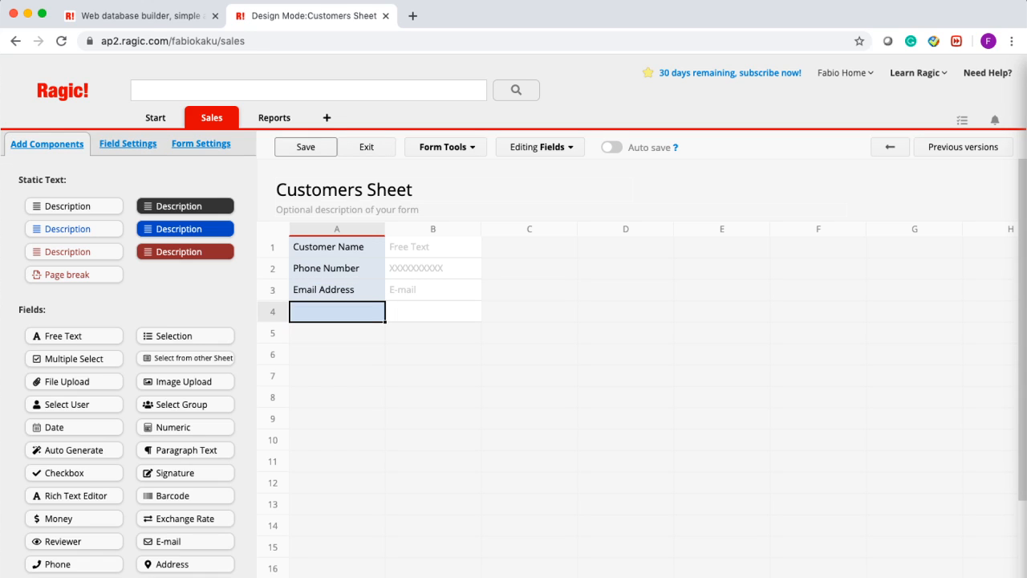
text(Address)
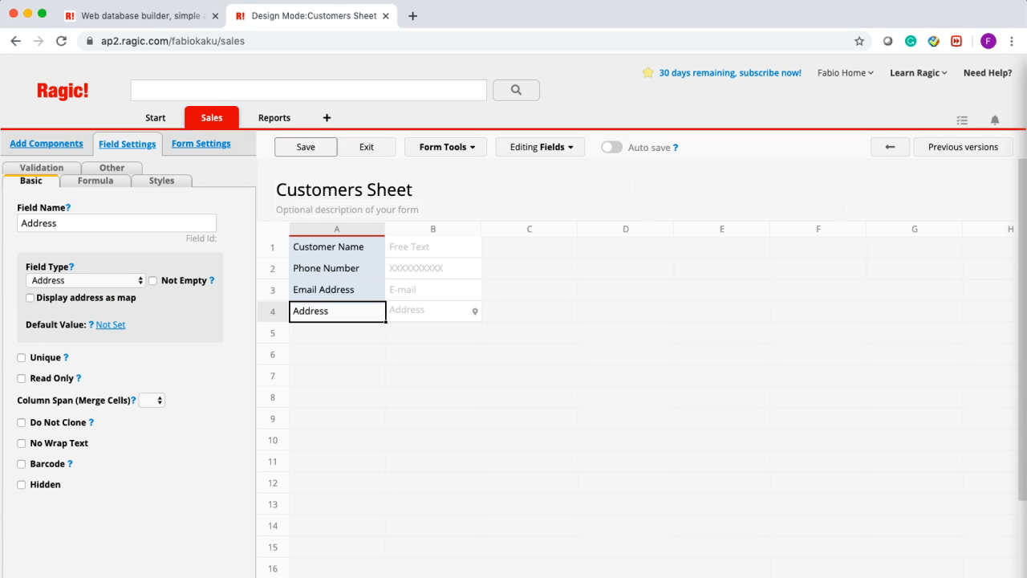
click(330, 348)
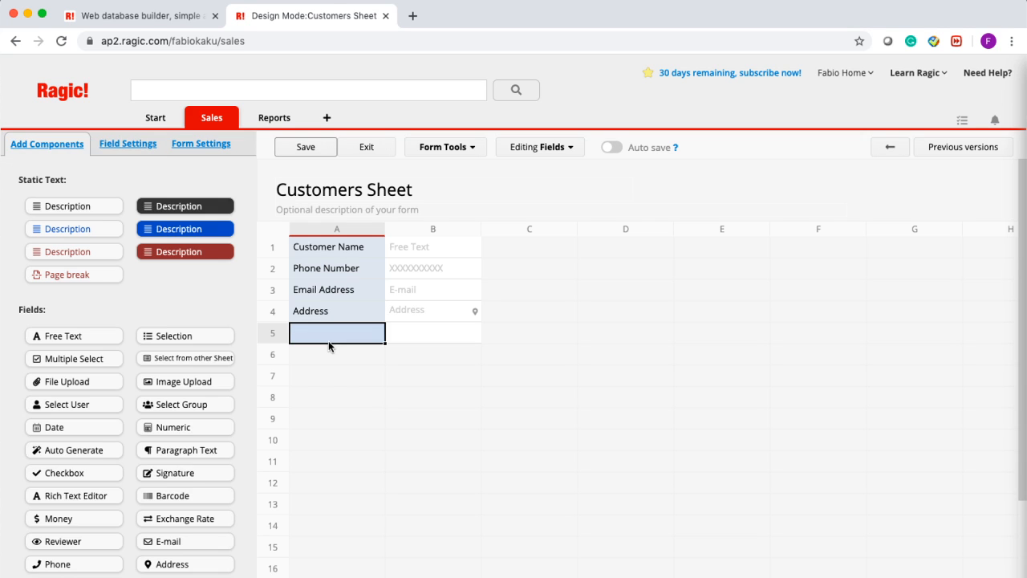
- View the Customer Name and Phone Number field settings, confirming Phone Number's Phone type
click(333, 256)
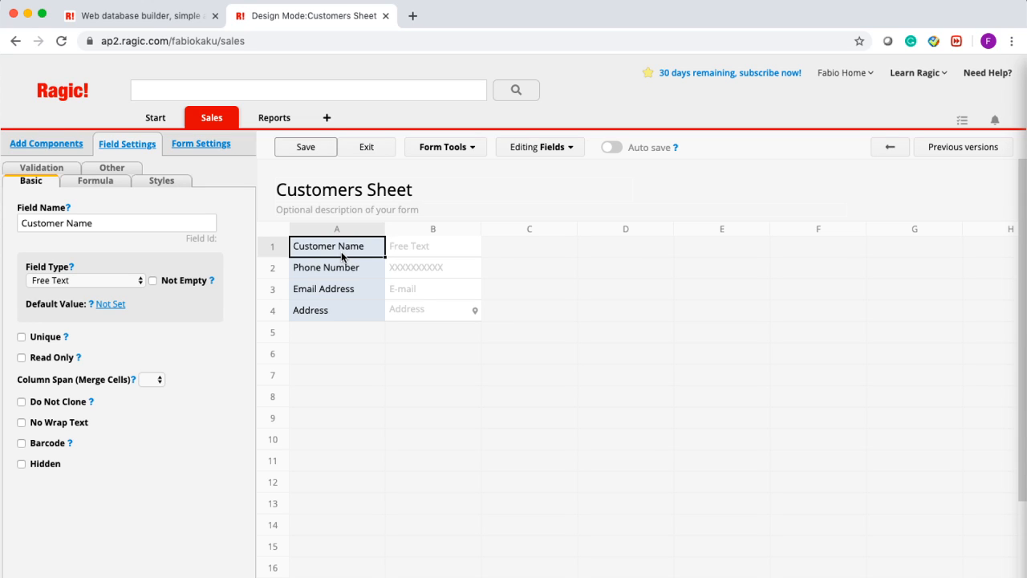
click(333, 277)
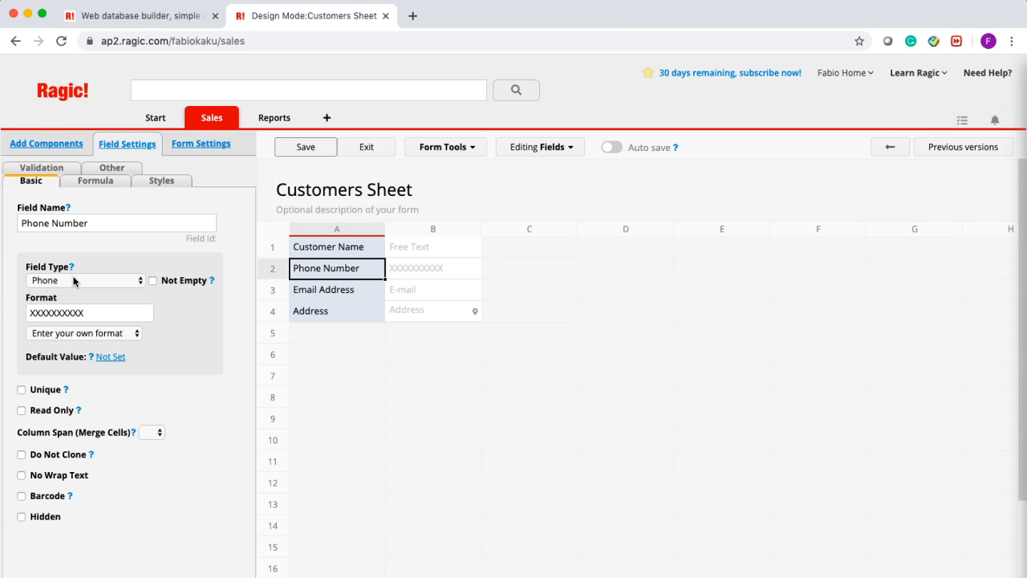
- Inspect field types for Phone, Email Address and Address, then select empty cell A5 for components
click(75, 282)
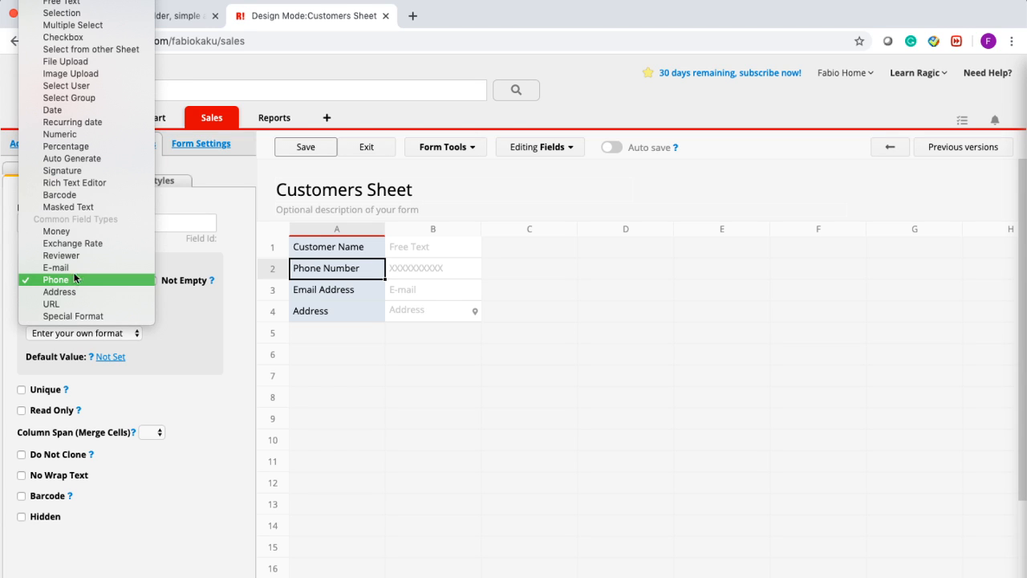
scroll(82, 148, up, 1)
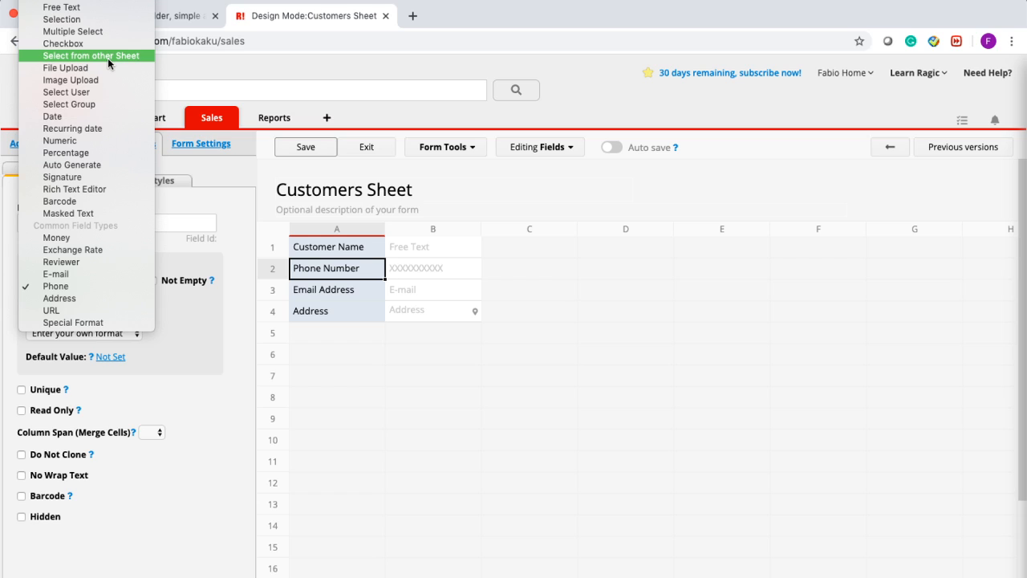
click(307, 299)
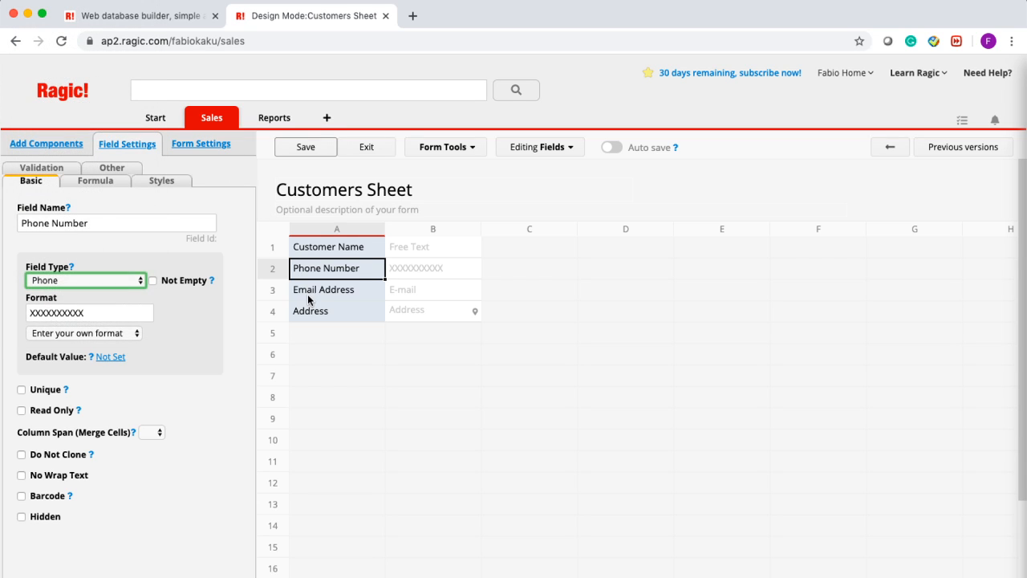
click(309, 300)
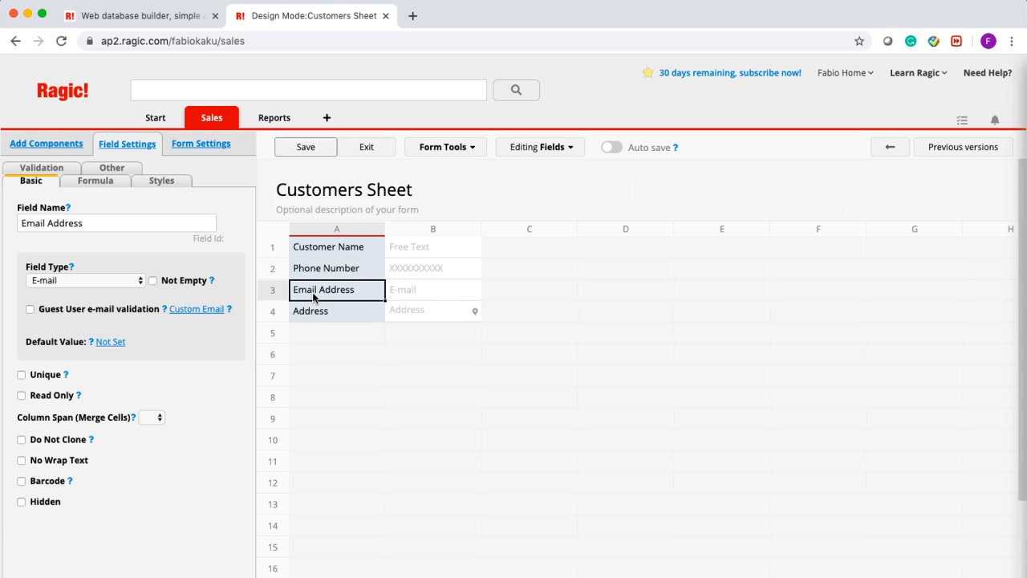
click(319, 314)
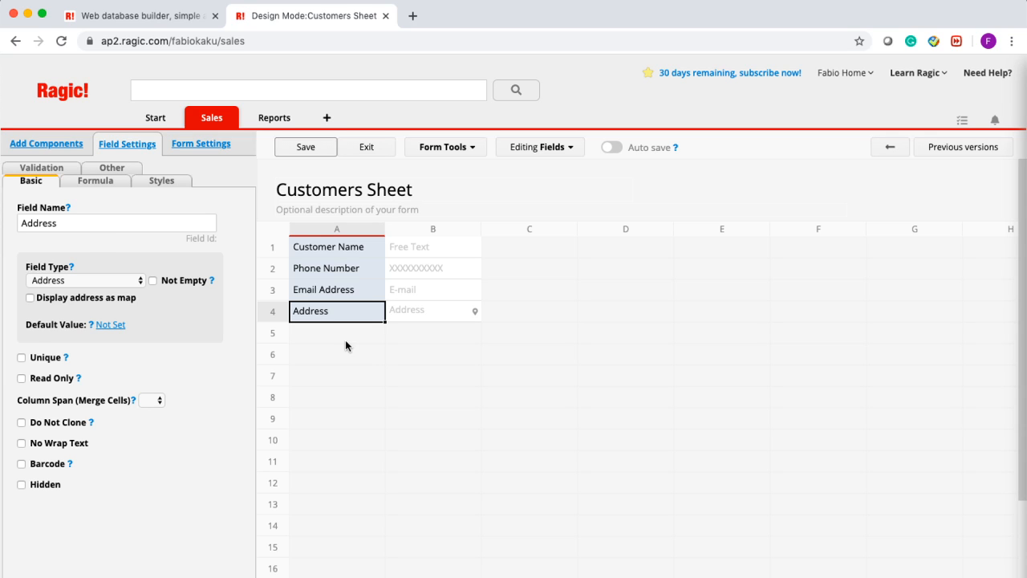
click(345, 341)
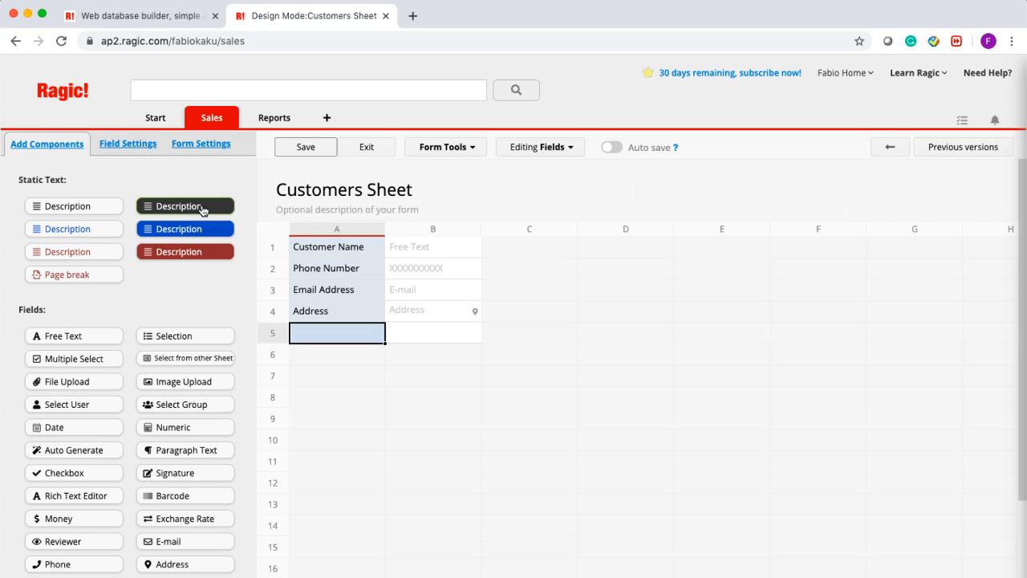
- Place a dark description at row 7 reading 'Make sure the Address is in correct format'
drag(202, 211, 377, 378)
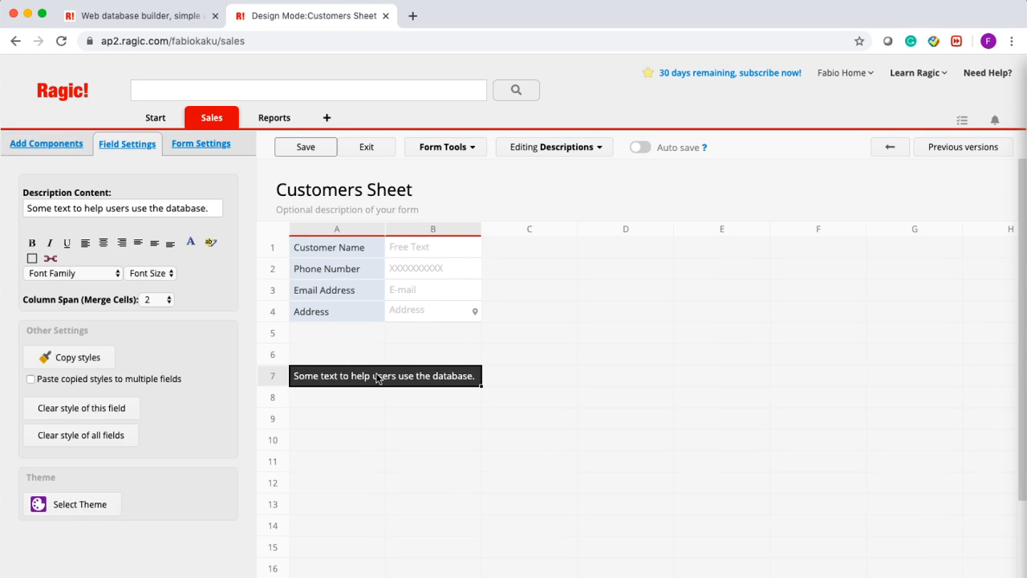
click(325, 377)
triple_click(329, 375)
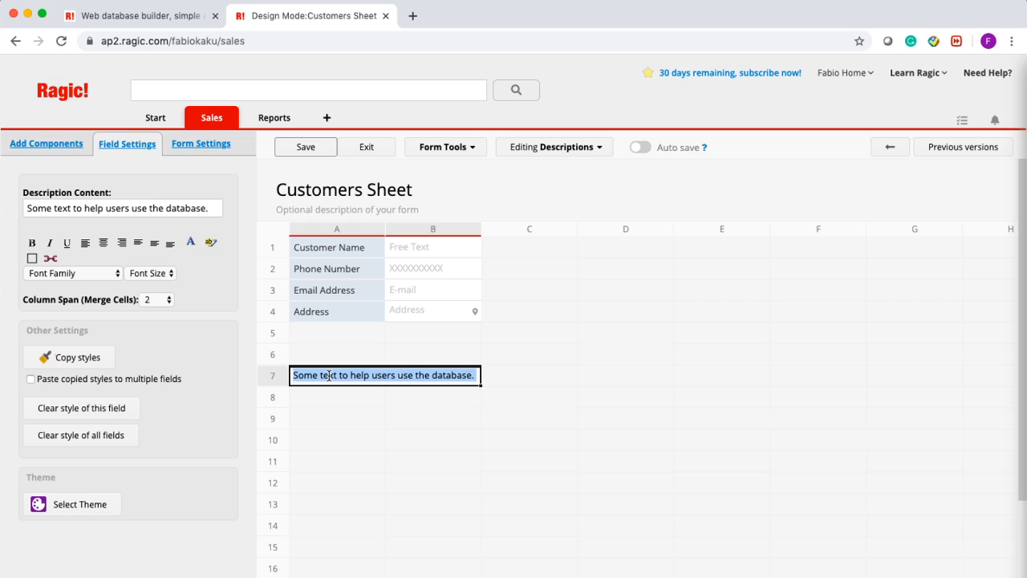
text(Ma)
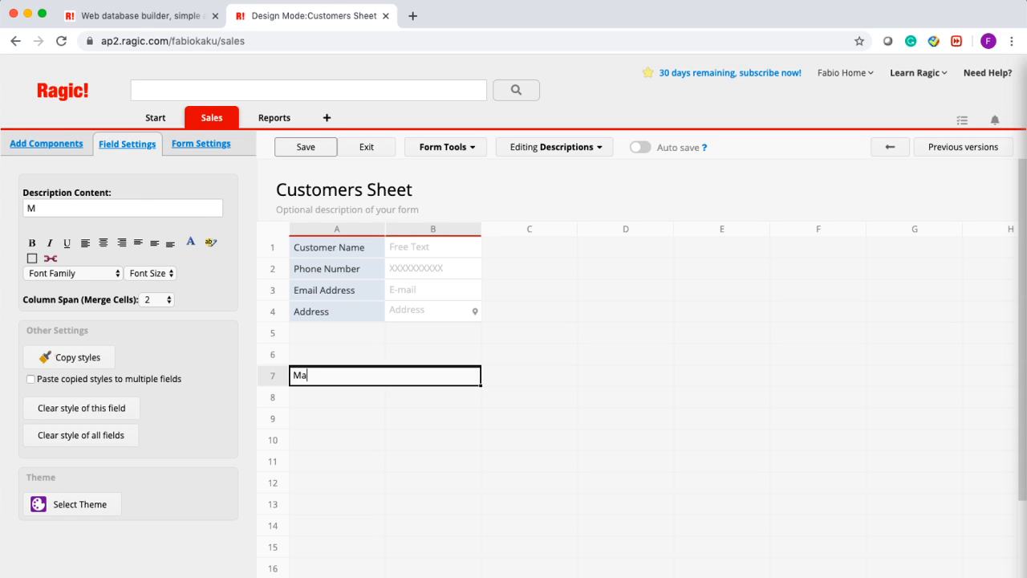
text(ke sure your)
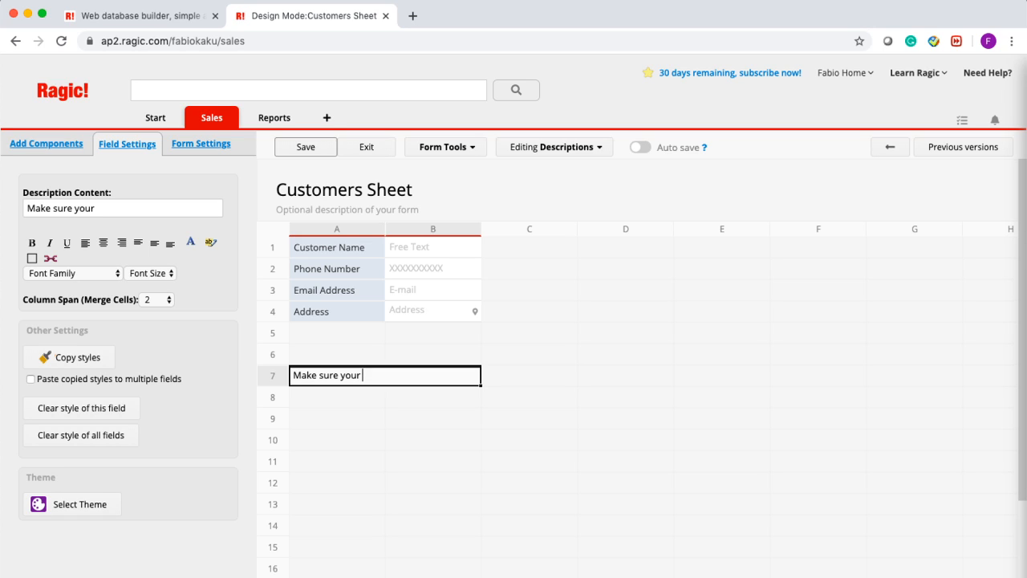
key(BackSpace)
key(BackSpace)
key(BackSpace)
key(BackSpace)
text(the Address is in)
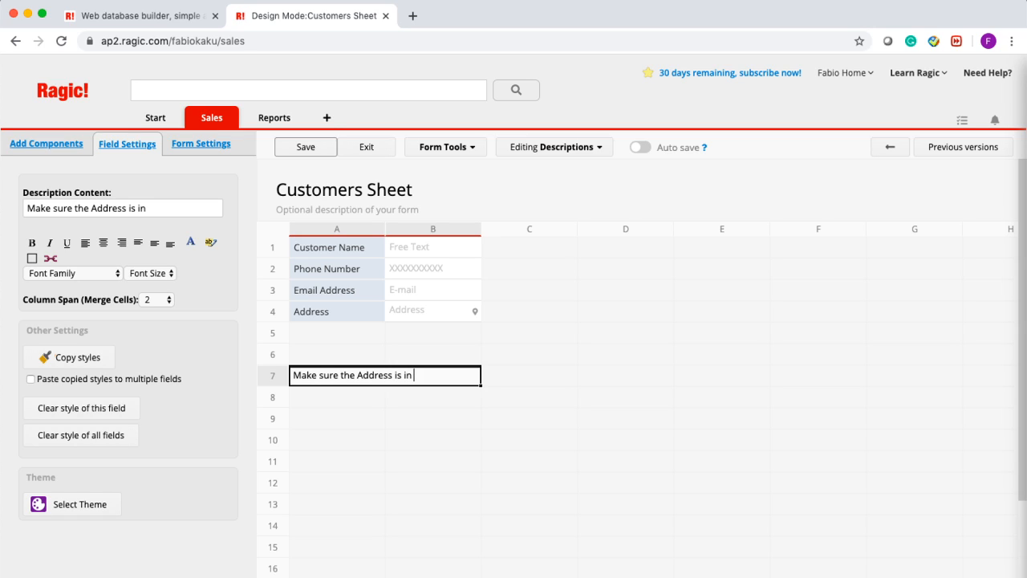
text( correct format)
click(369, 474)
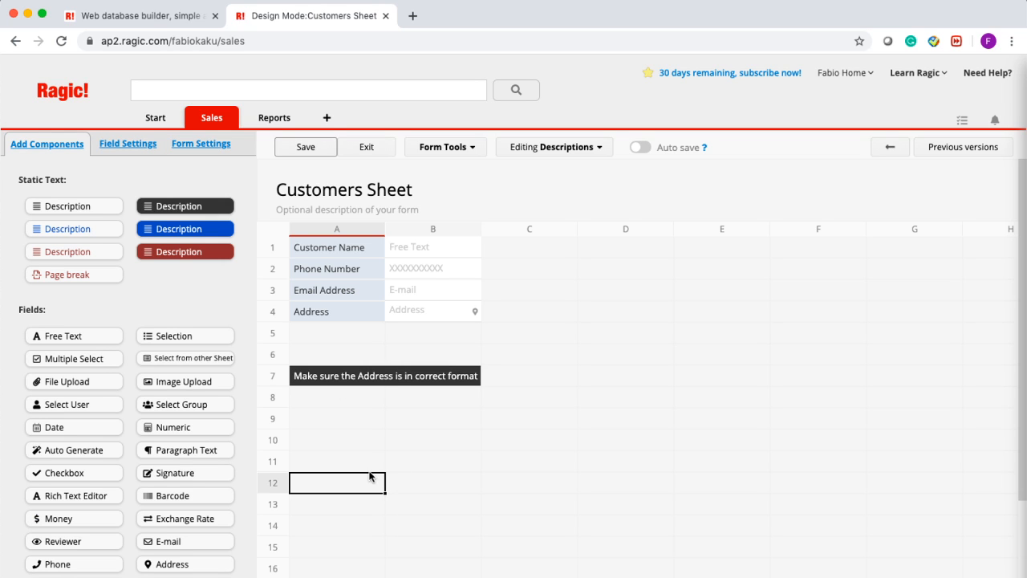
click(354, 377)
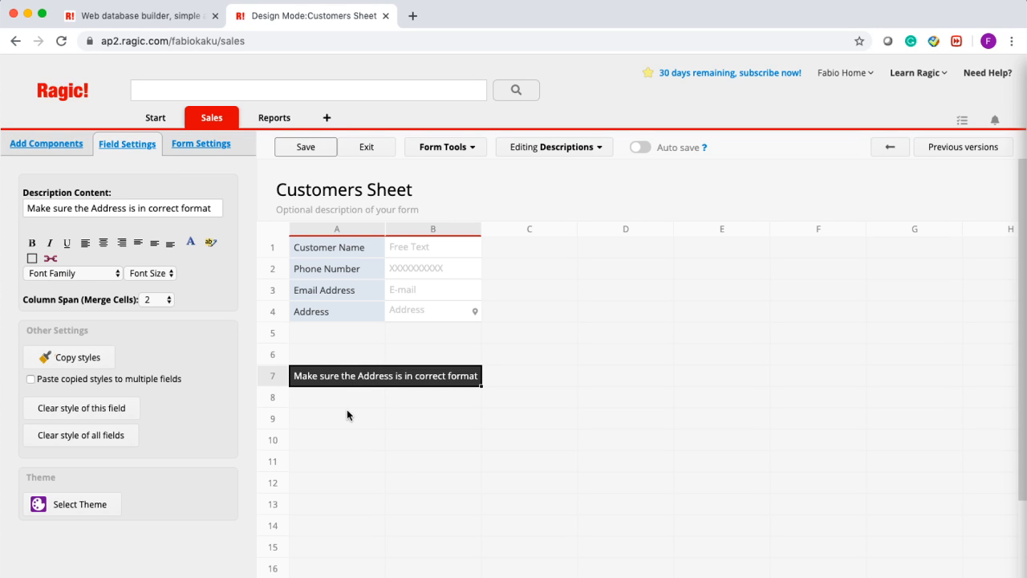
click(349, 406)
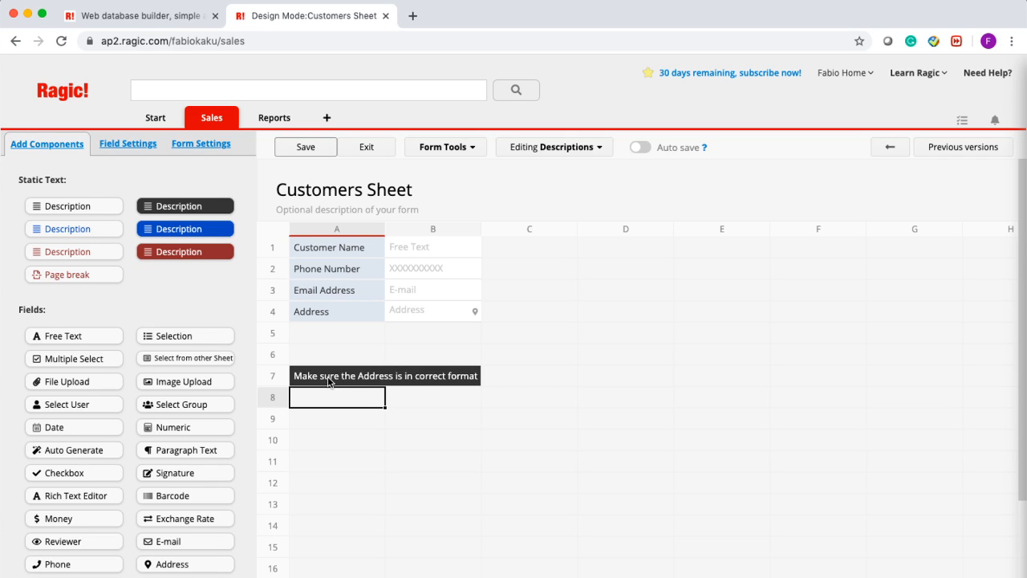
- Reselect the row 7 address hint and save the Customers Sheet design
click(328, 380)
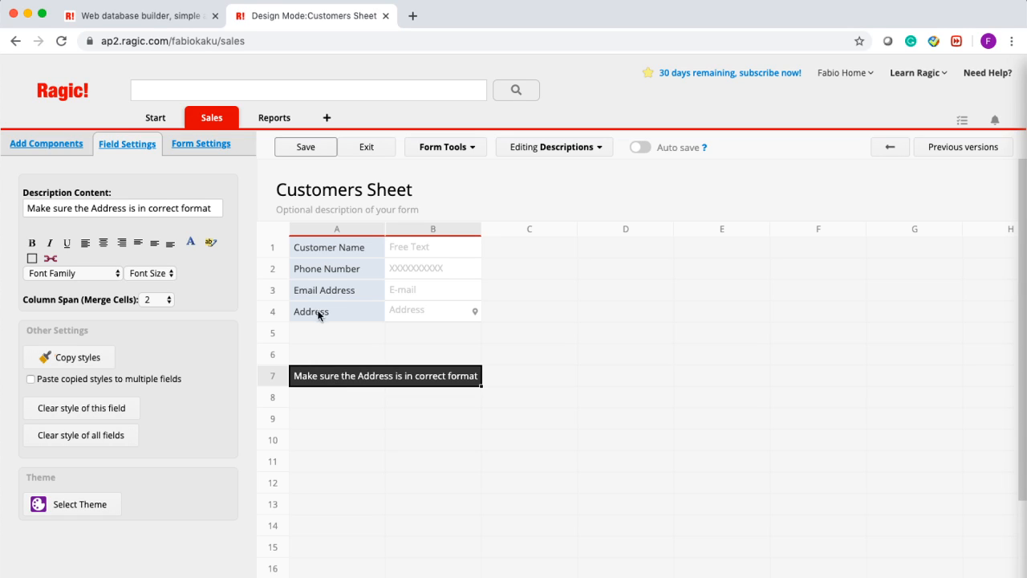
click(315, 150)
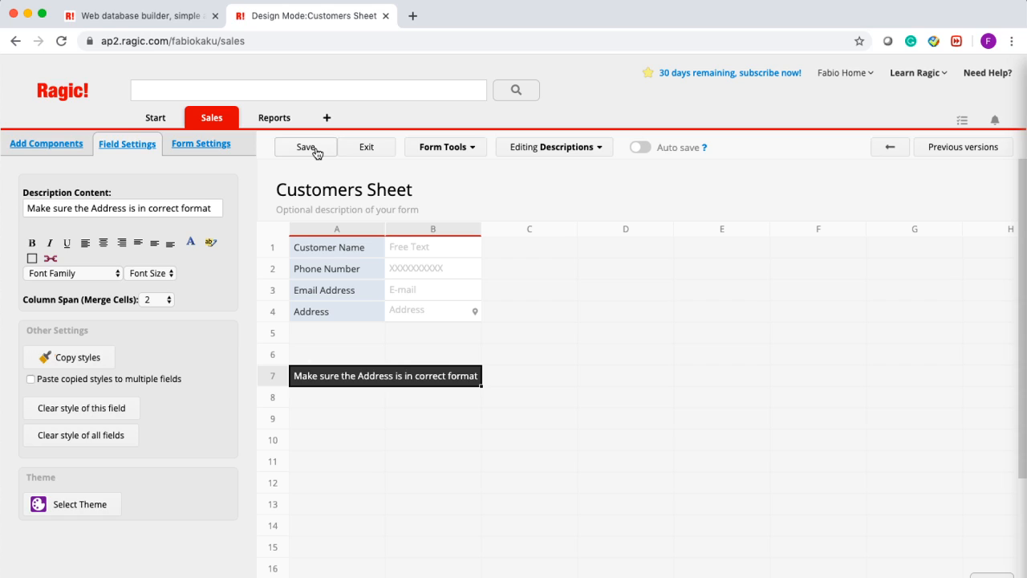
- On the entry form, enter the customer's name, phone number and e-mail address
click(366, 146)
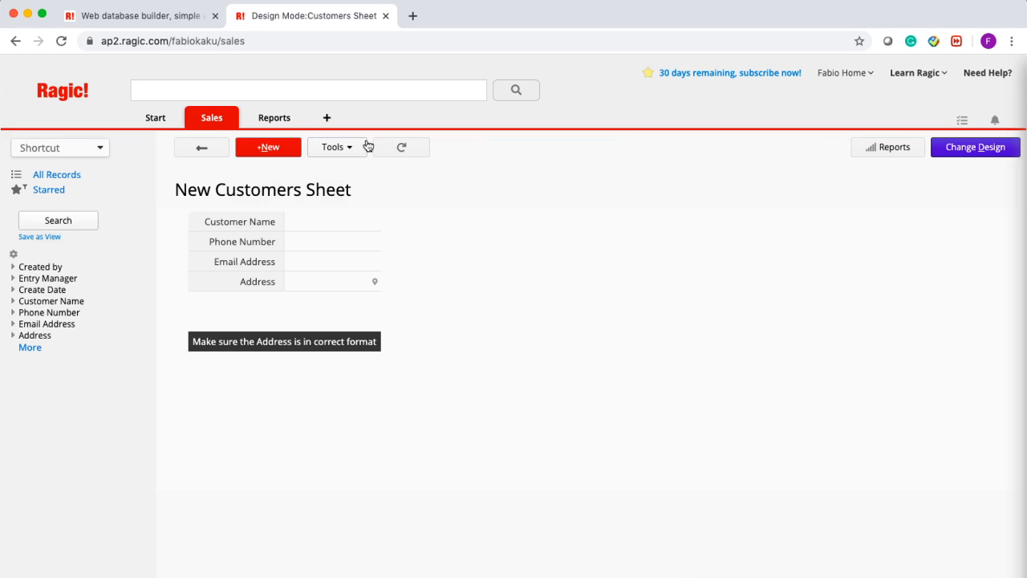
click(332, 223)
click(330, 222)
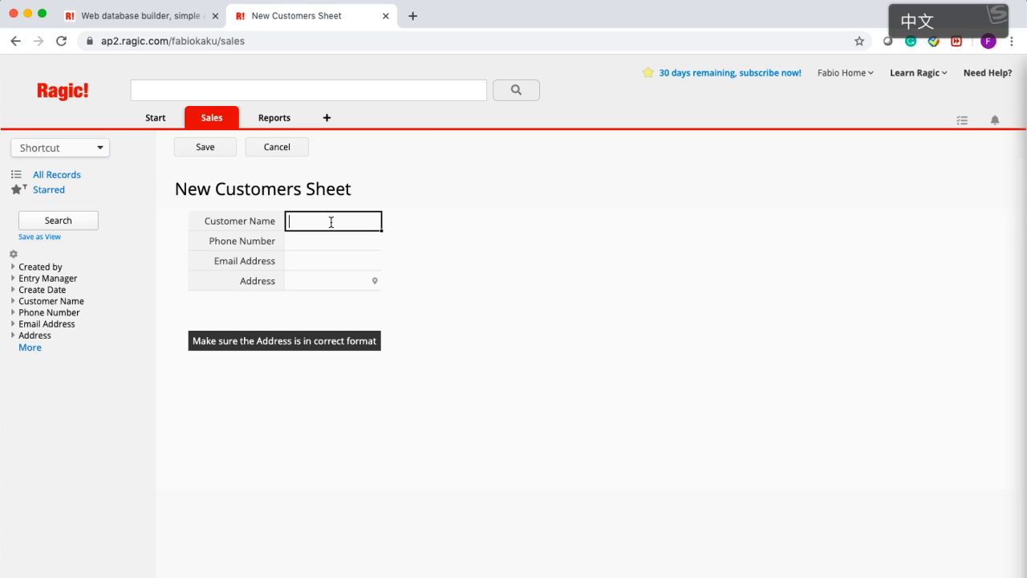
key(shift)
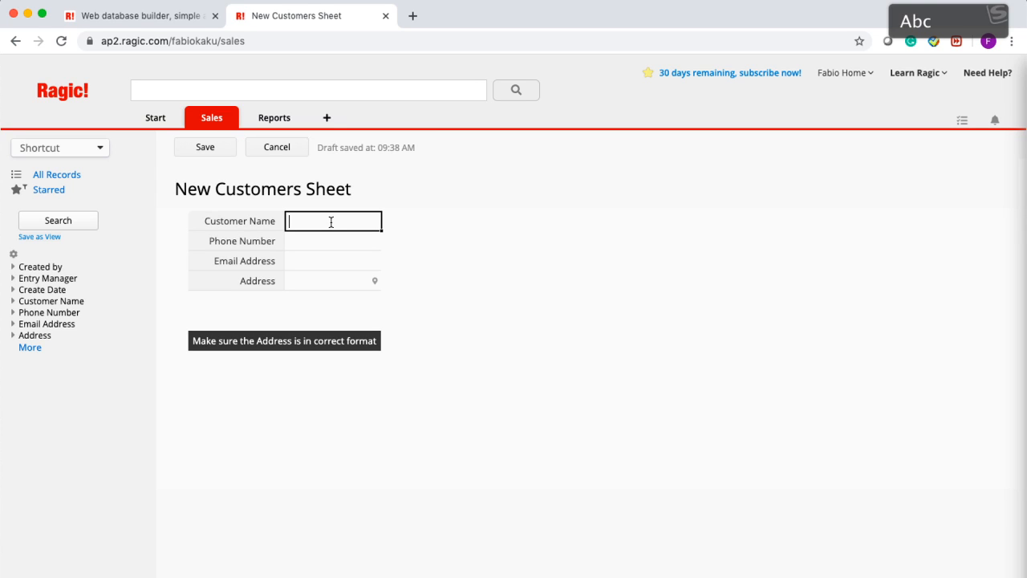
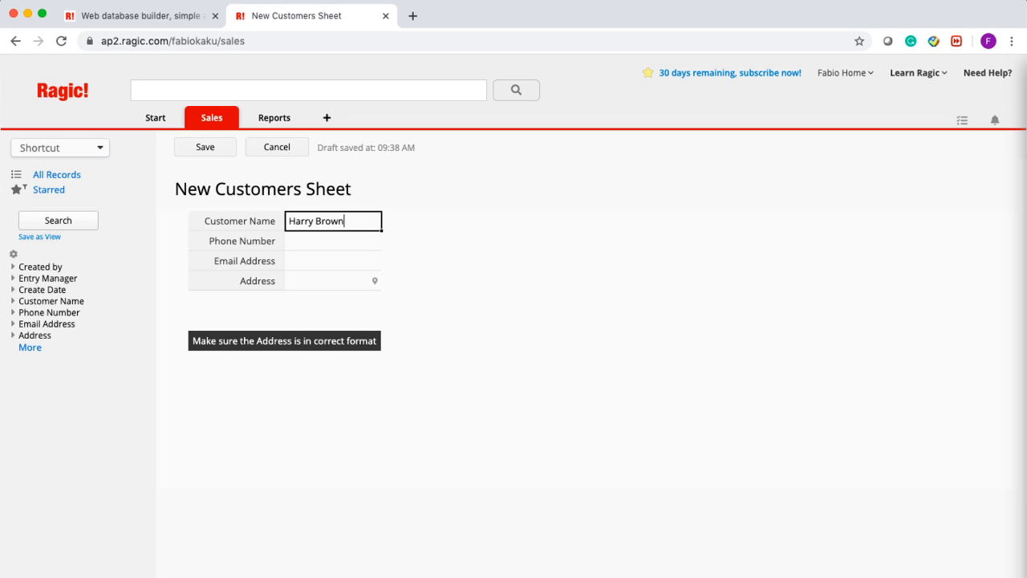
key(Return)
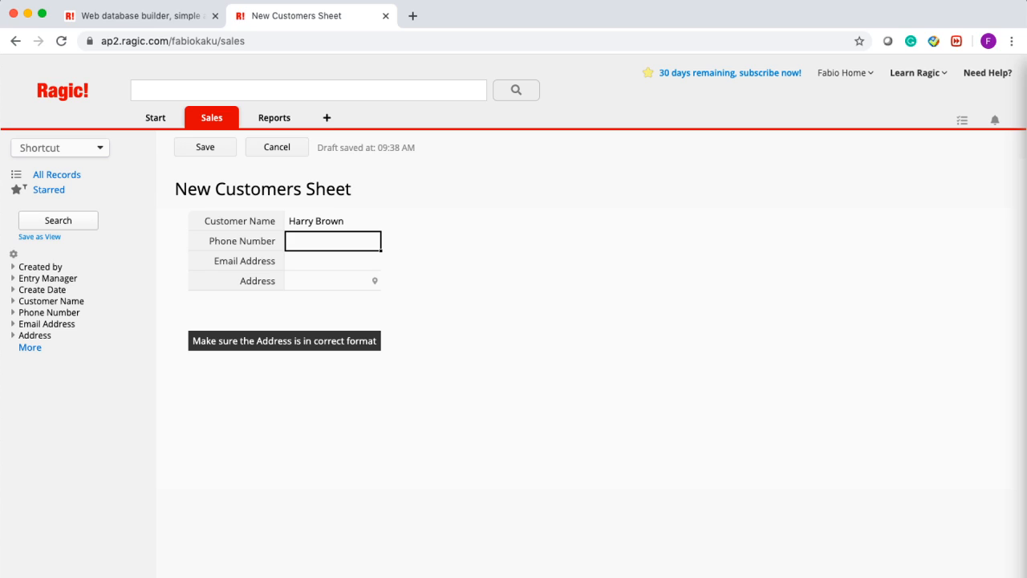
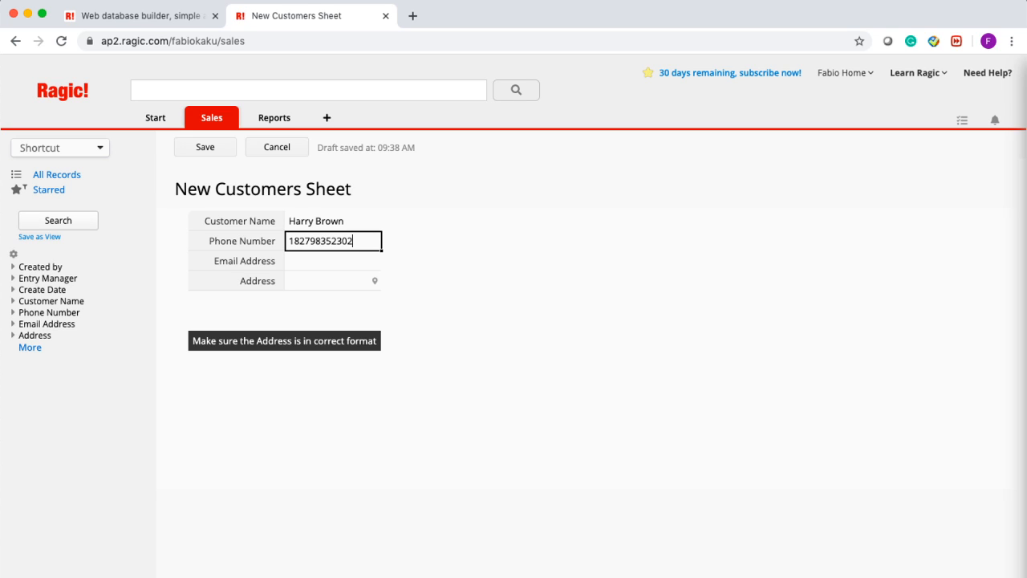
click(321, 263)
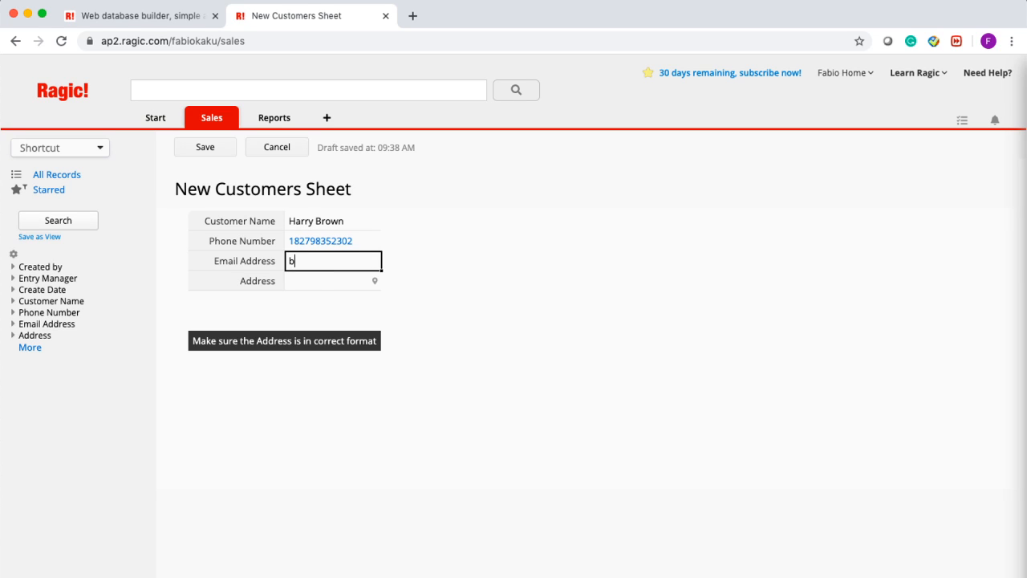
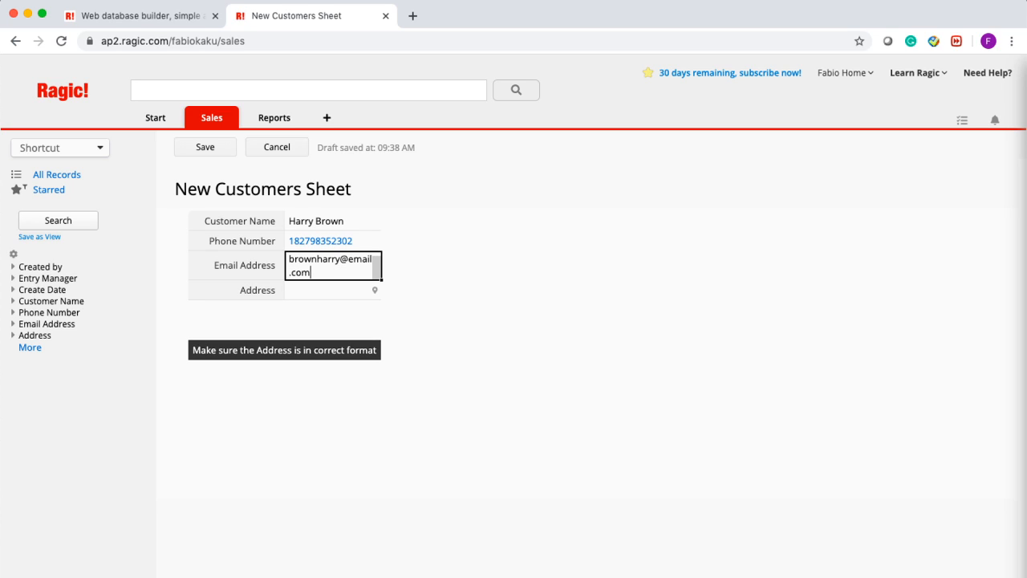
- Enter the customer's street address without the trailing punctuation and save the entry
click(322, 286)
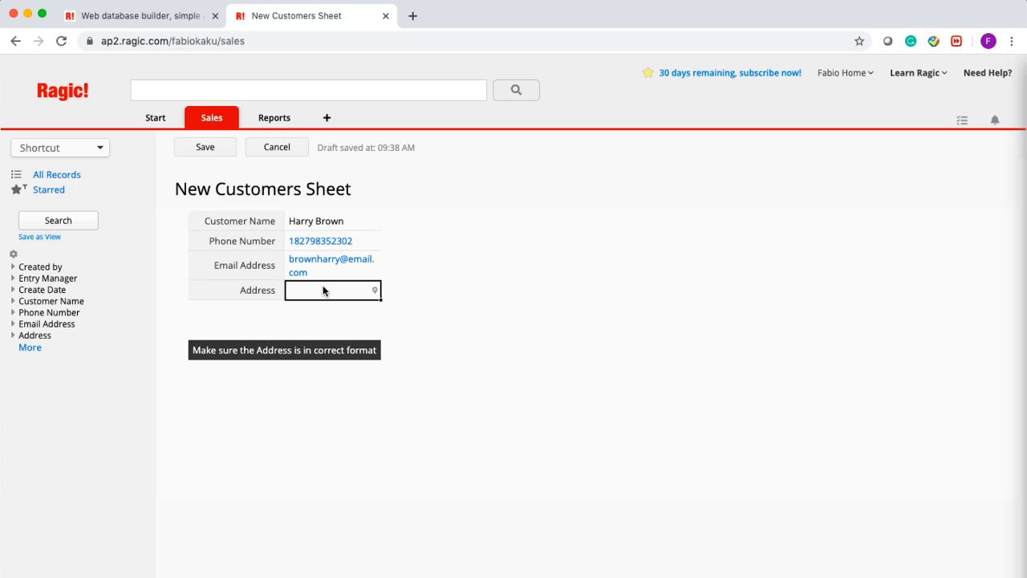
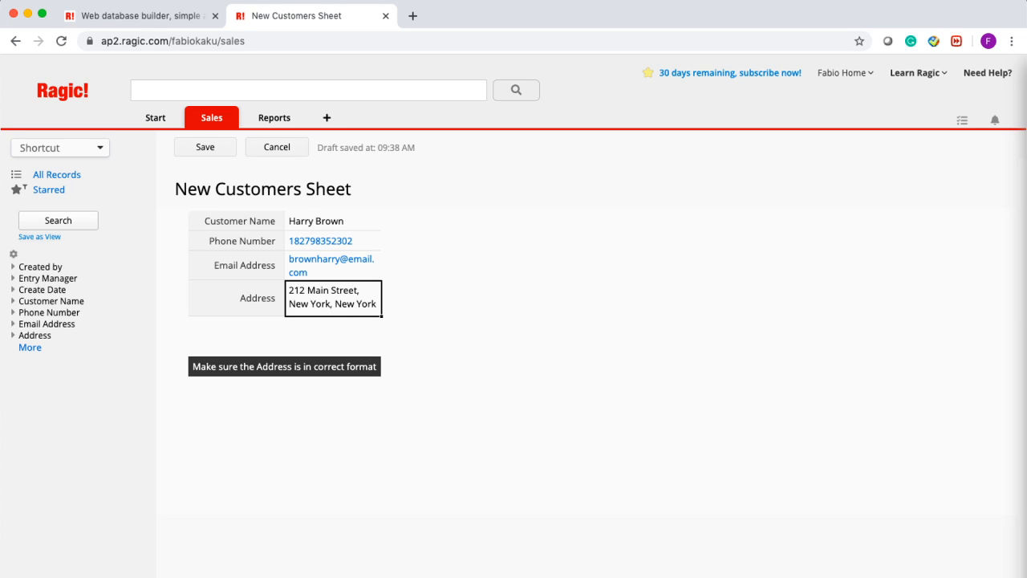
click(191, 150)
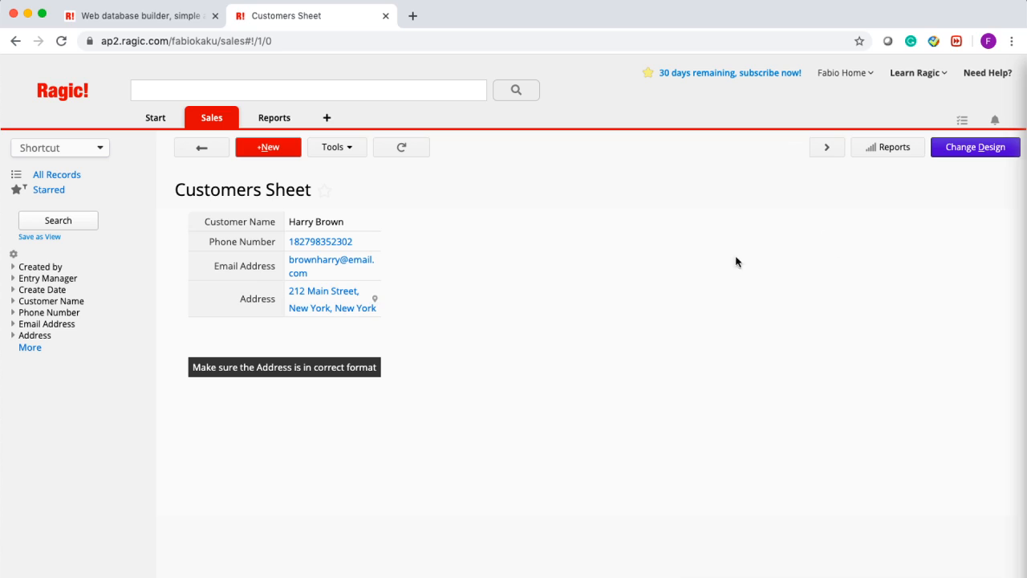
- Once the record has saved, switch the Customers Sheet into design mode
click(976, 148)
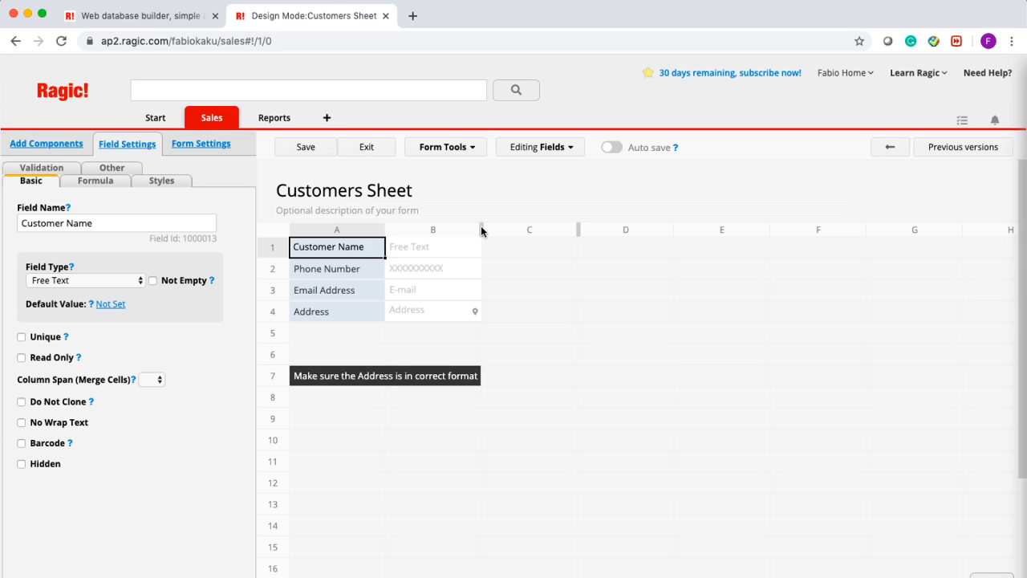
- Widen value column B to 485px and save the design
drag(479, 229, 732, 249)
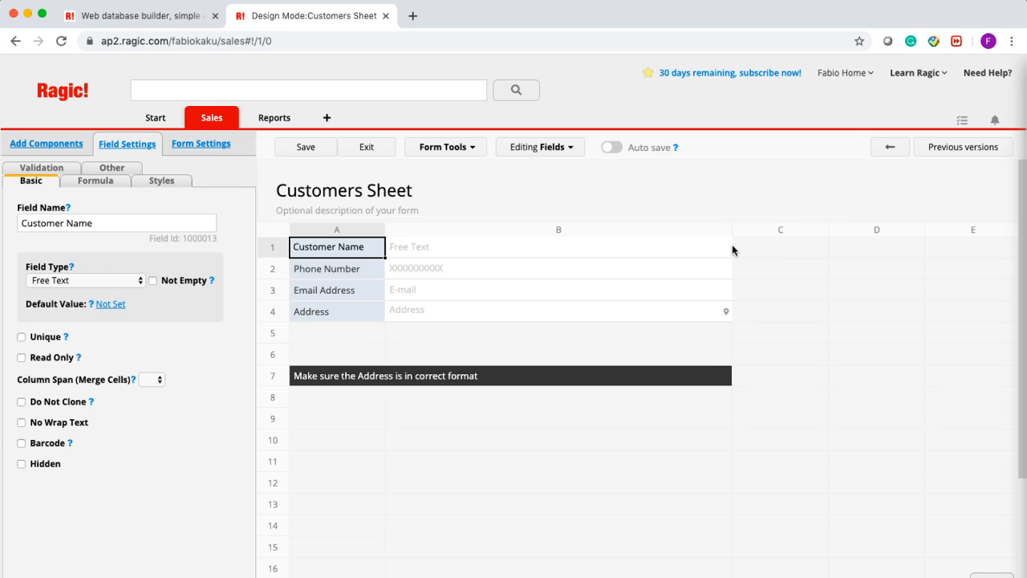
click(303, 150)
- Type the label 'Field 1' into cell A10
click(318, 450)
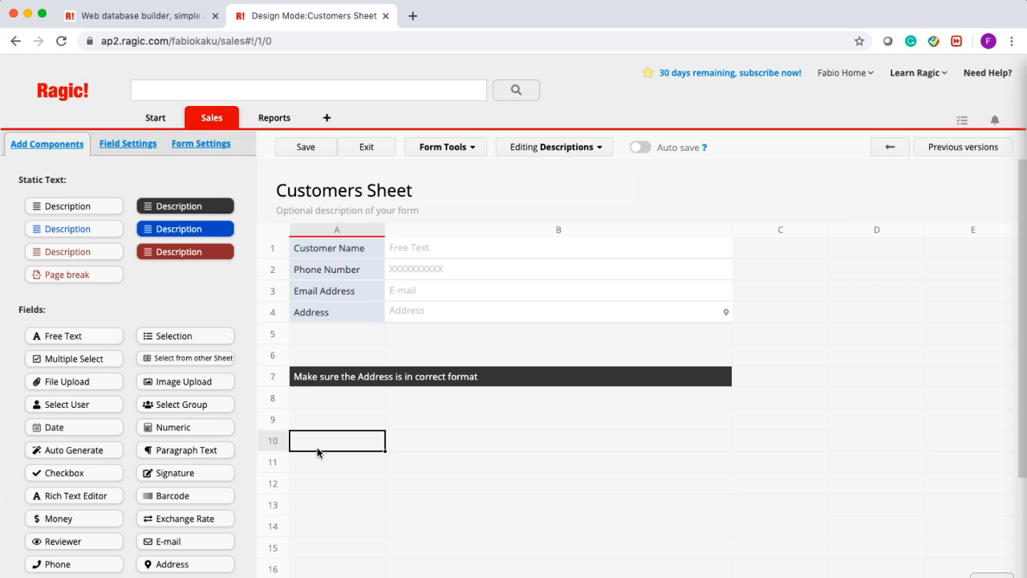
key(shift)
key(shift)
text(Field 1)
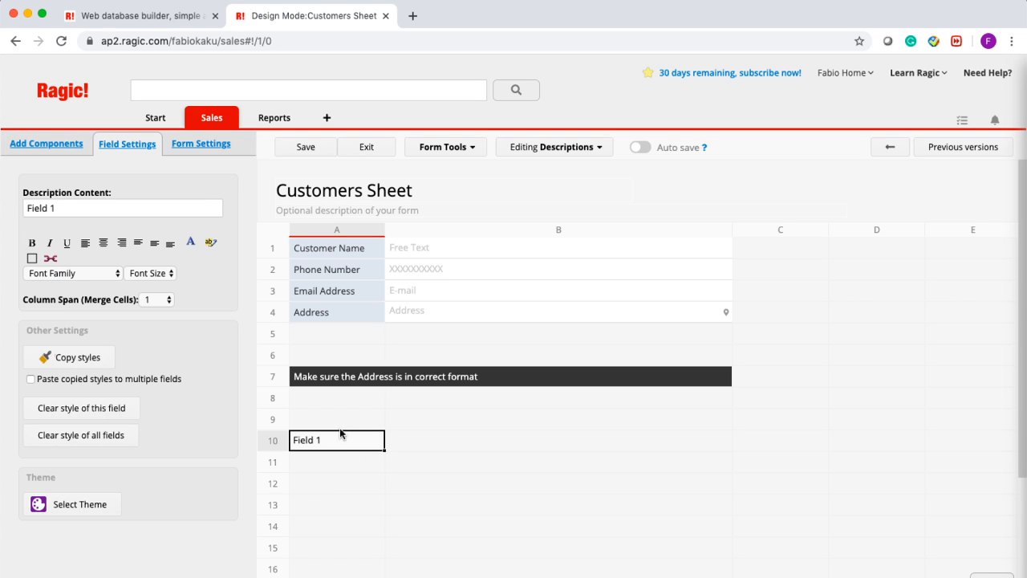
click(318, 463)
- Drop a new Free Text field from Add Components onto row 9
click(326, 443)
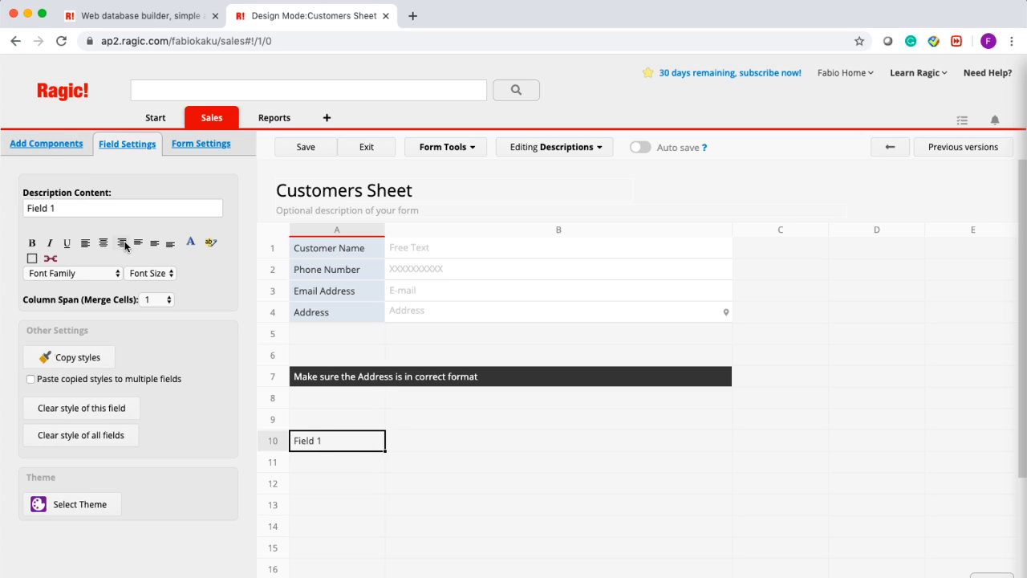
click(65, 142)
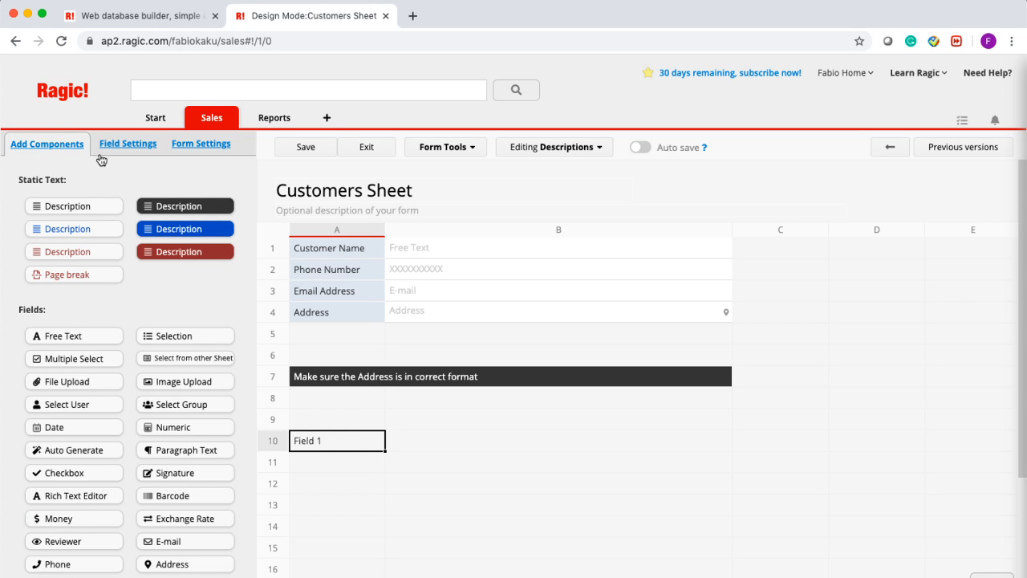
drag(65, 335, 341, 430)
- Clear the stray 'Field 1' label from cell A10
click(333, 439)
key(BackSpace)
click(324, 474)
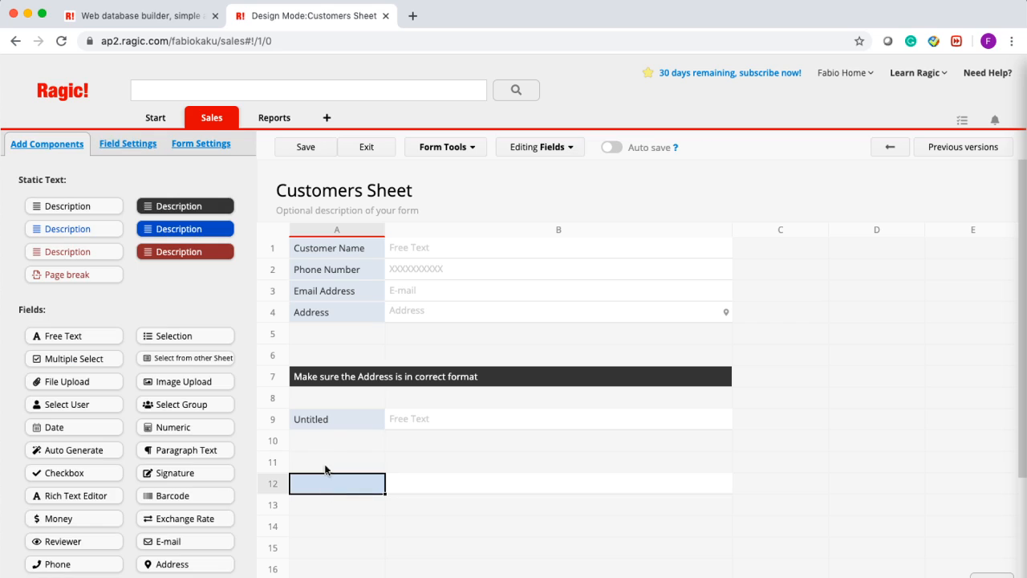
- Rename Untitled in A9 to 'Field 1' and add 'Field 2' in C9 and 'Field 3' in E9
double_click(318, 419)
double_click(320, 419)
text(Field 1)
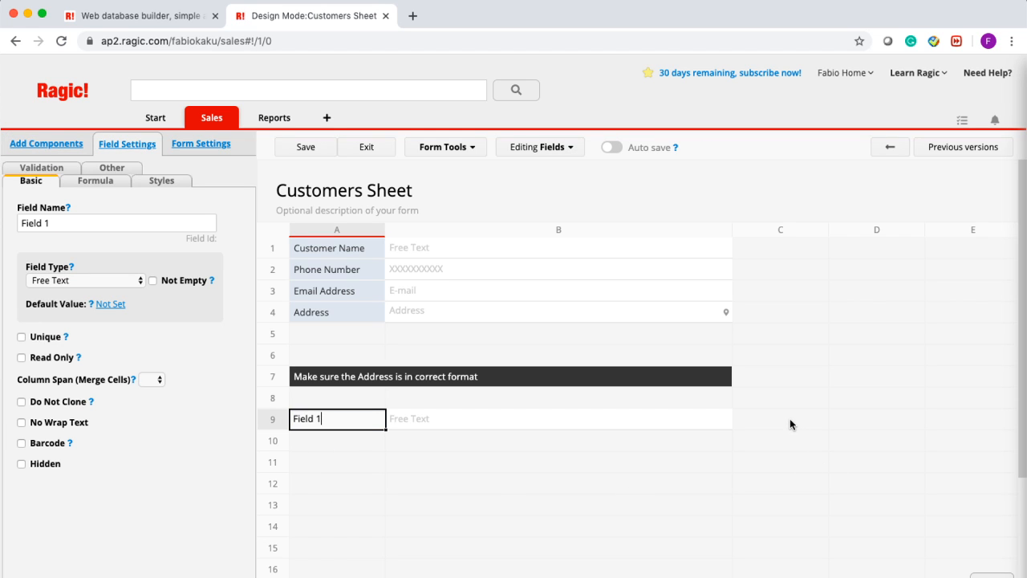
click(790, 425)
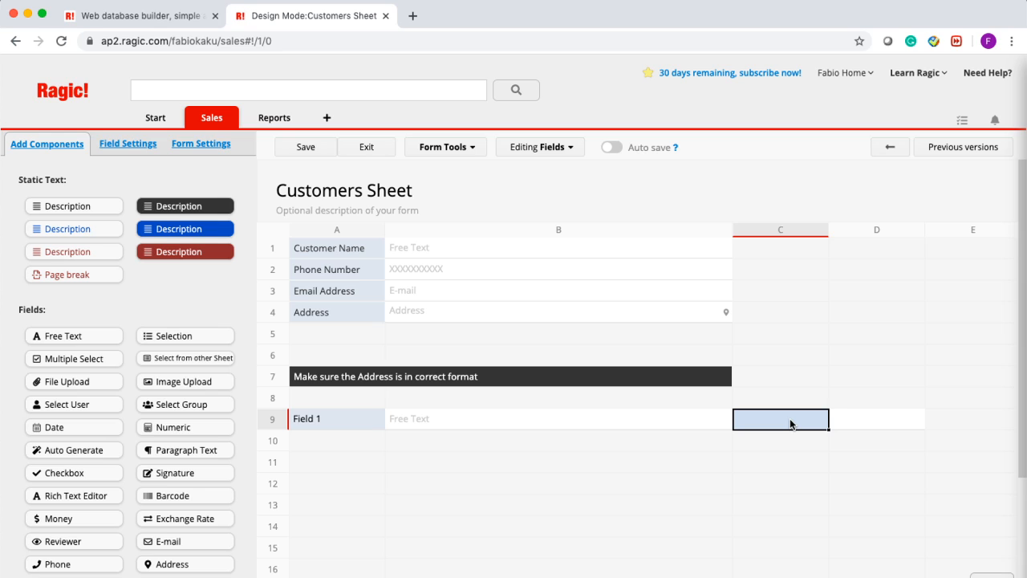
text(Field 2)
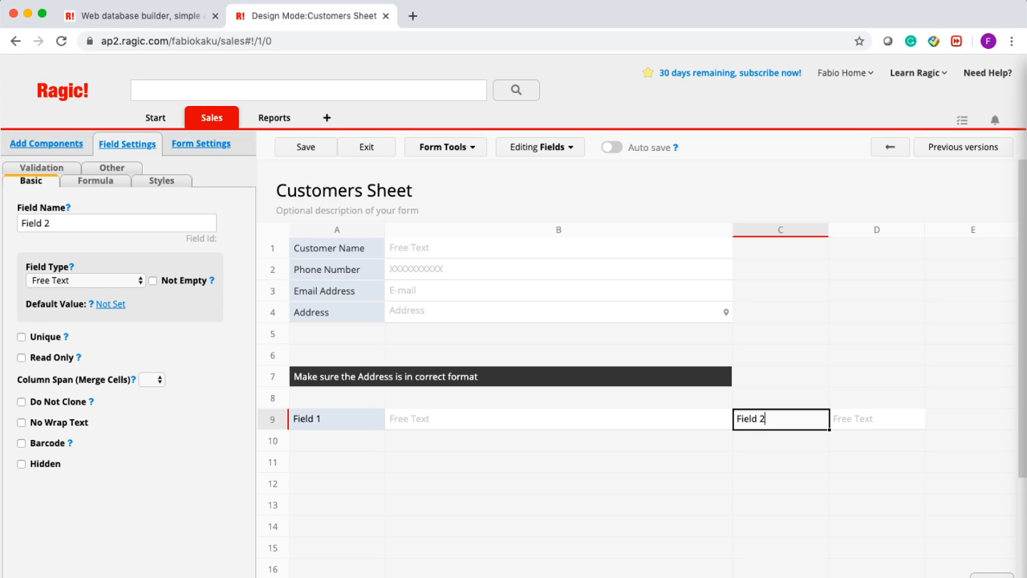
click(936, 418)
text(Field 3)
scroll(668, 407, right, 5)
scroll(668, 407, right, 10)
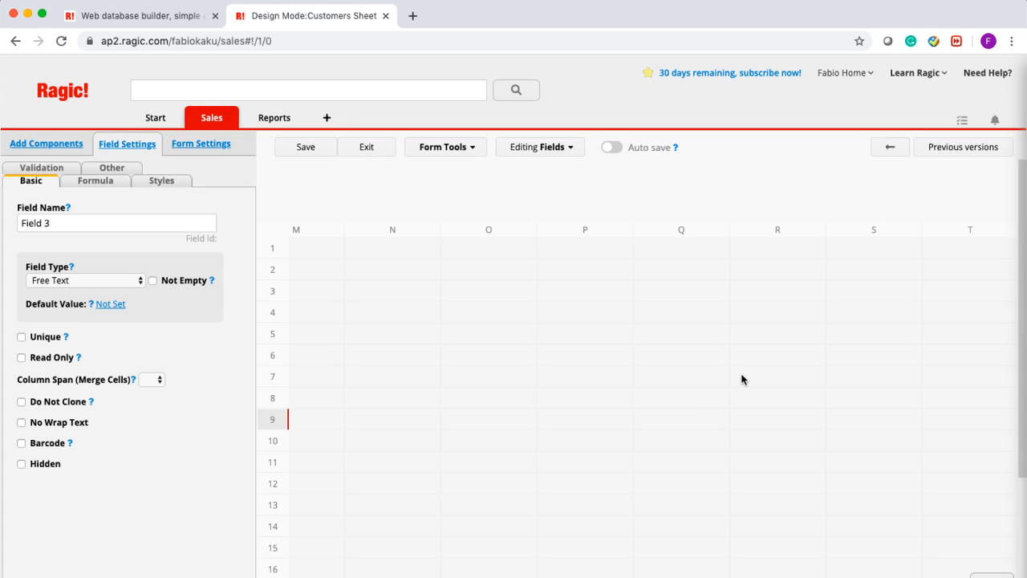
click(892, 422)
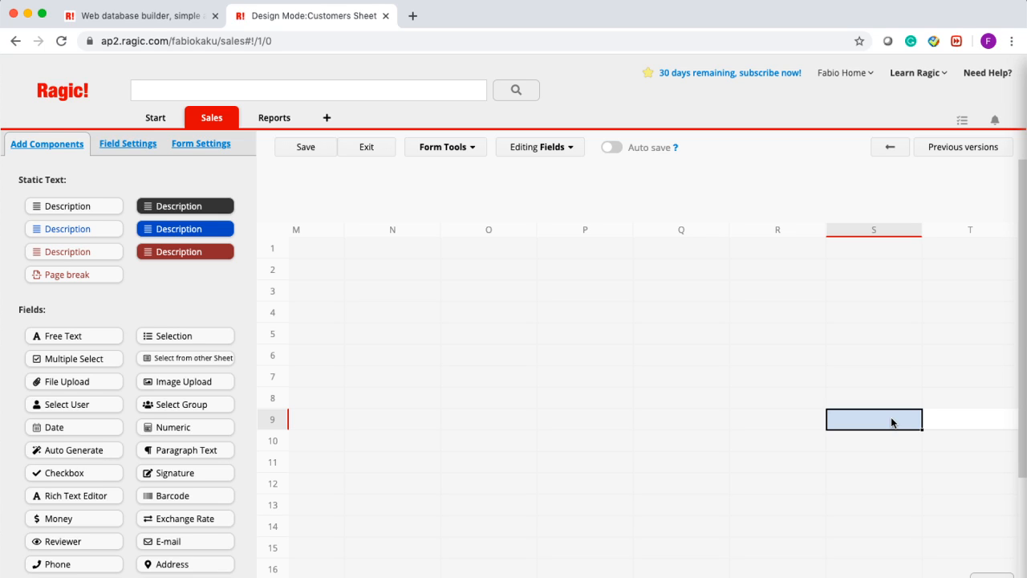
scroll(892, 423, left, 2)
scroll(891, 422, down, 1)
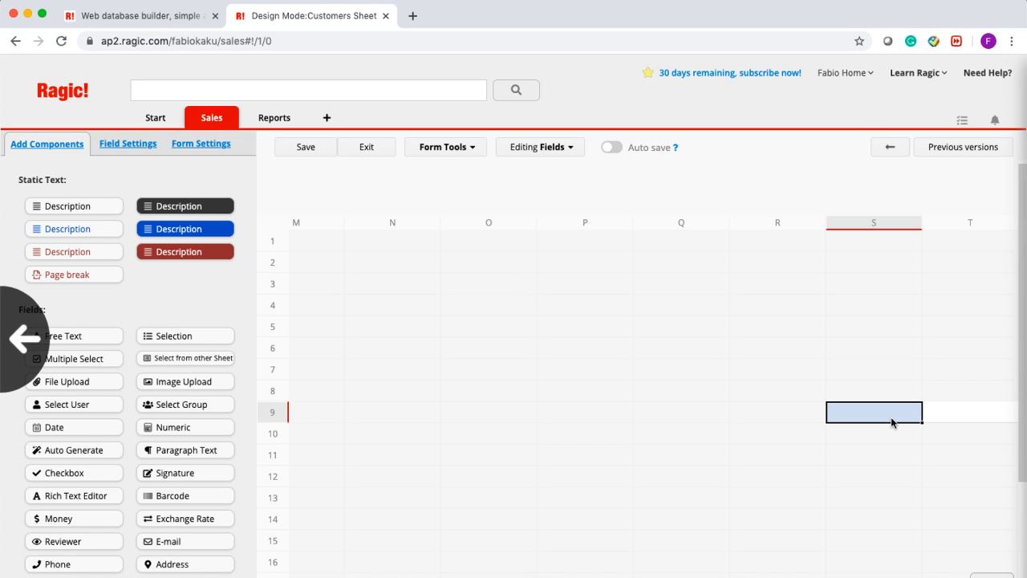
scroll(891, 422, up, 1)
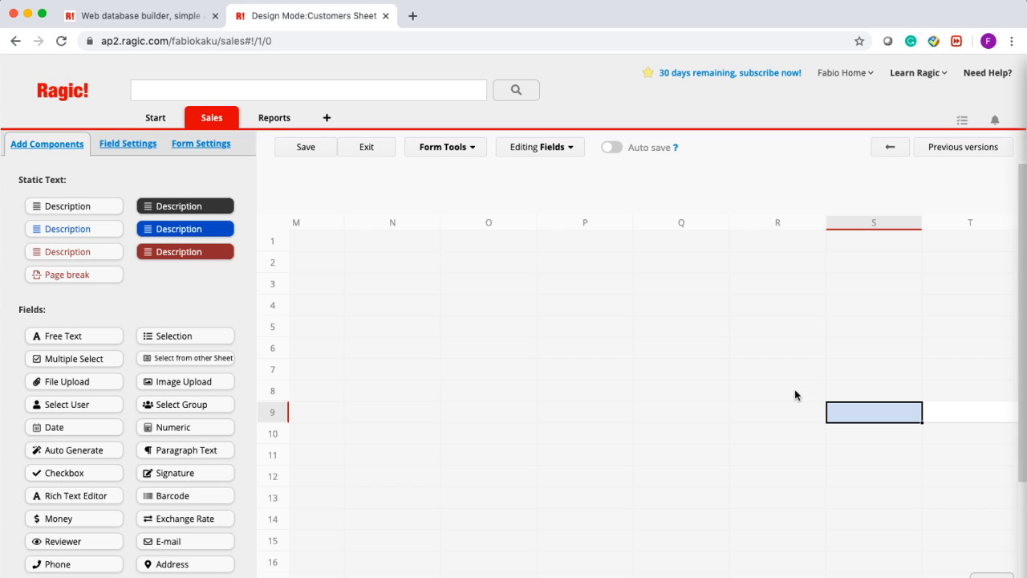
scroll(794, 393, left, 10)
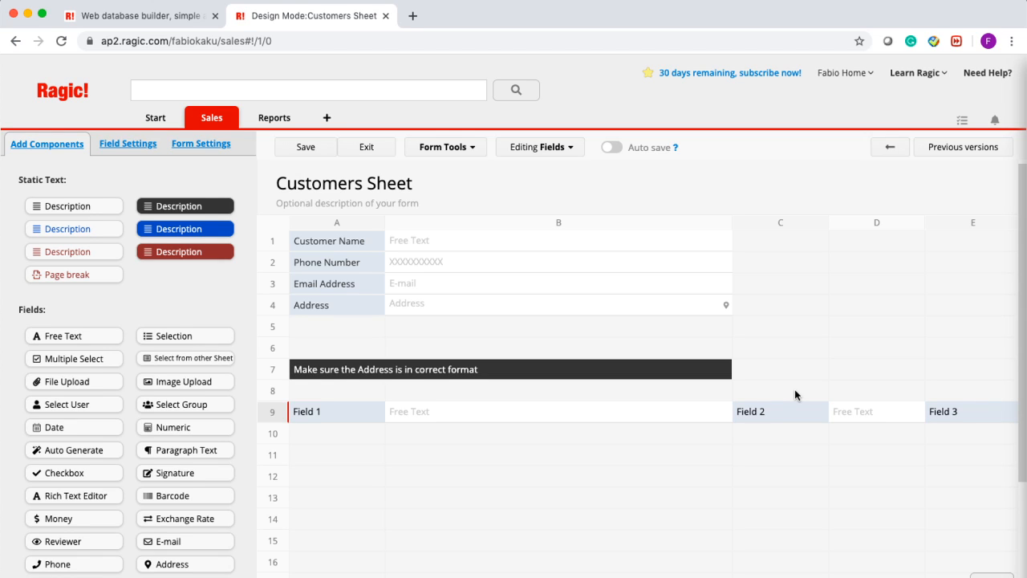
key(ctrl+Up)
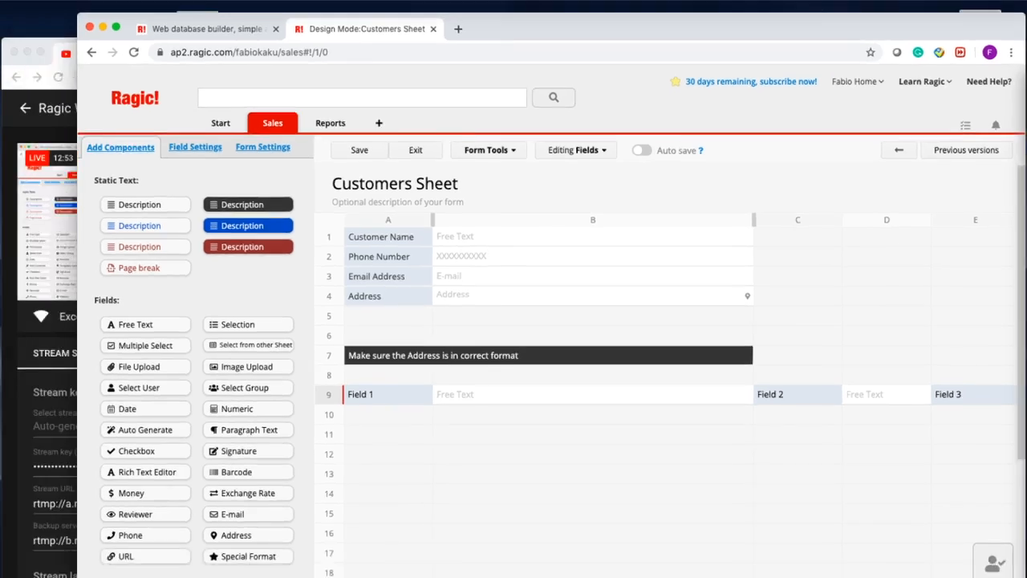
click(163, 201)
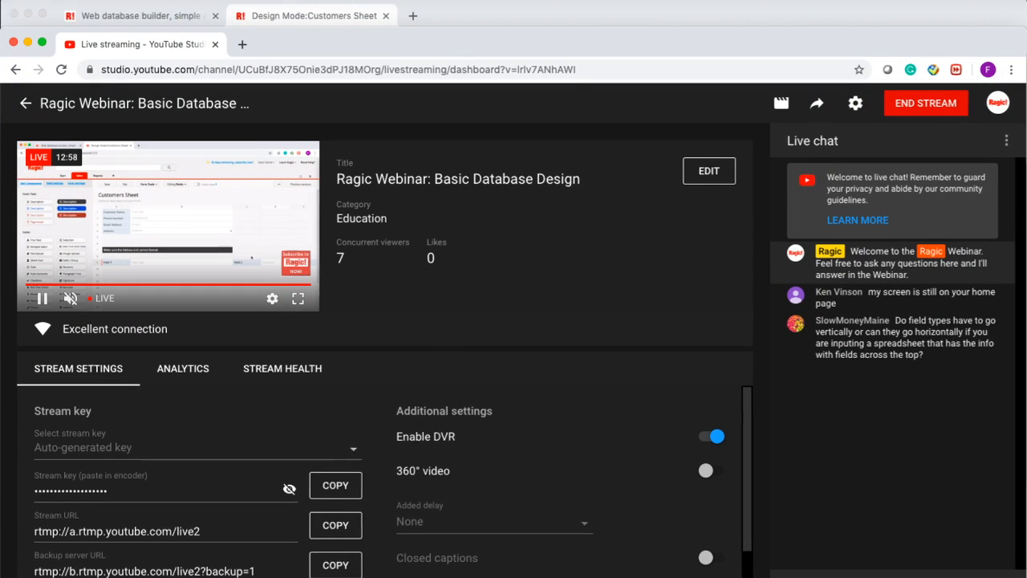
key(ctrl+Up)
click(768, 263)
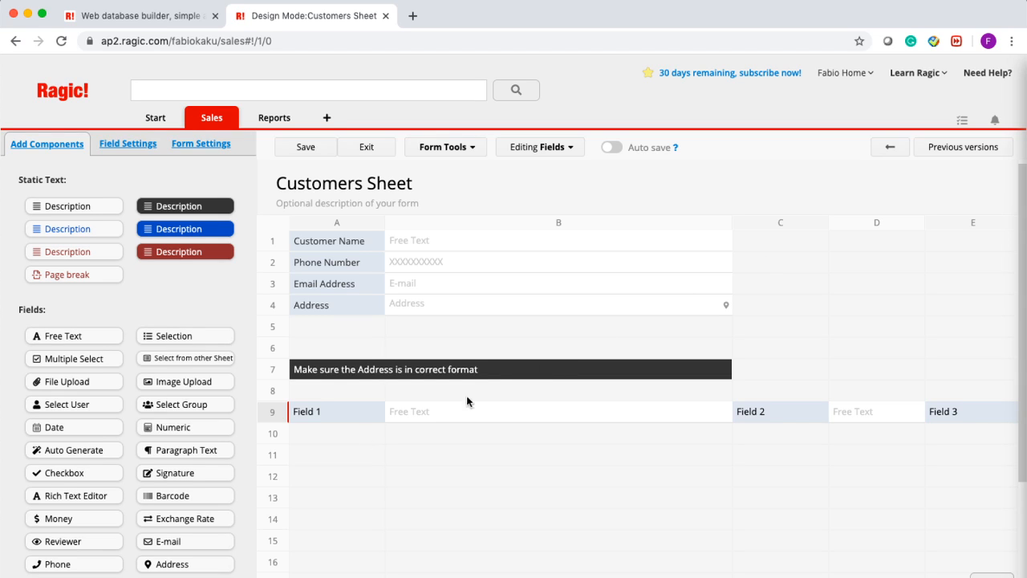
- Delete Field 1, Field 2 and Field 3 from row 9 and save the design
click(315, 421)
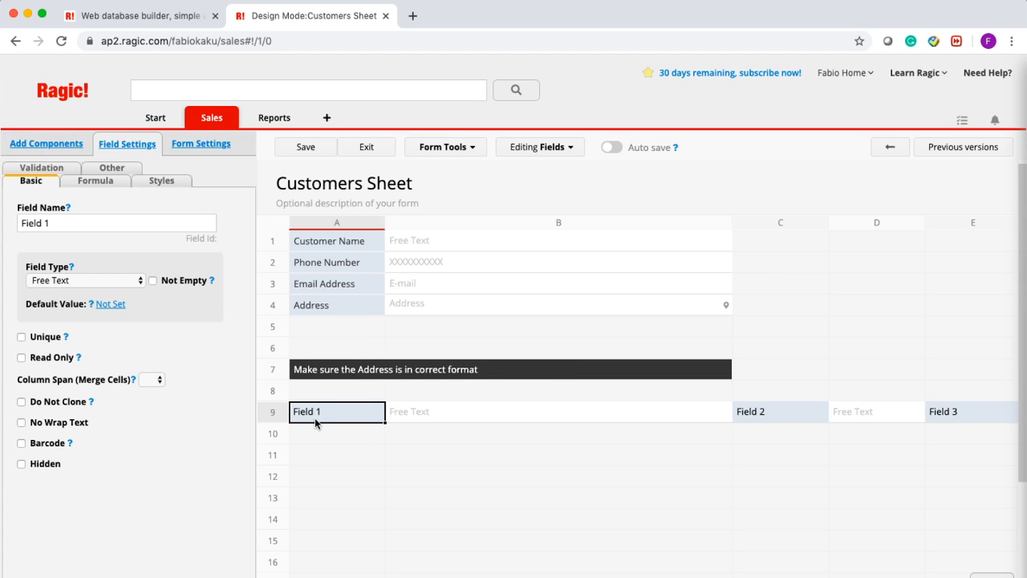
key(Delete)
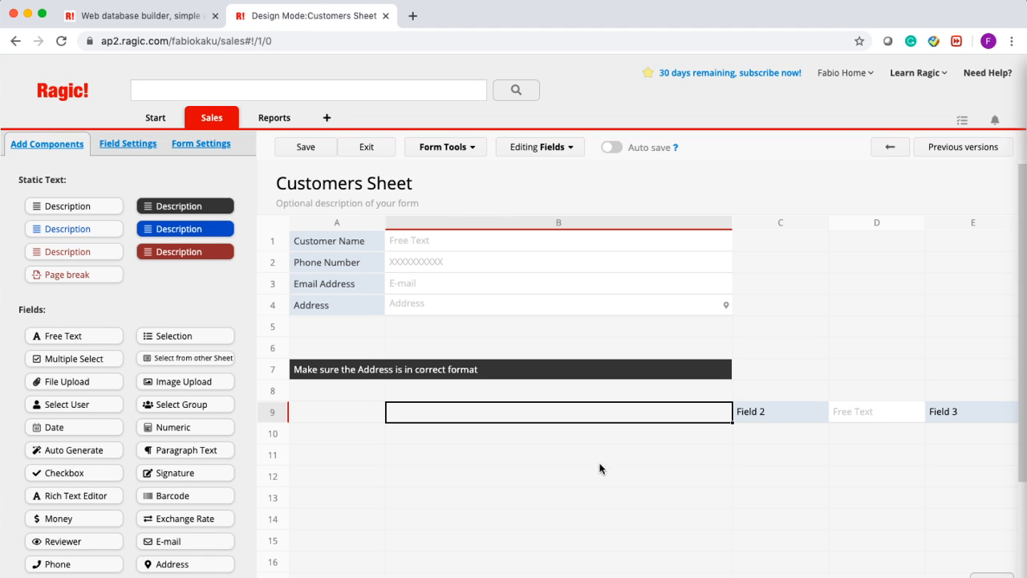
click(737, 412)
key(Delete)
key(Right)
key(Right)
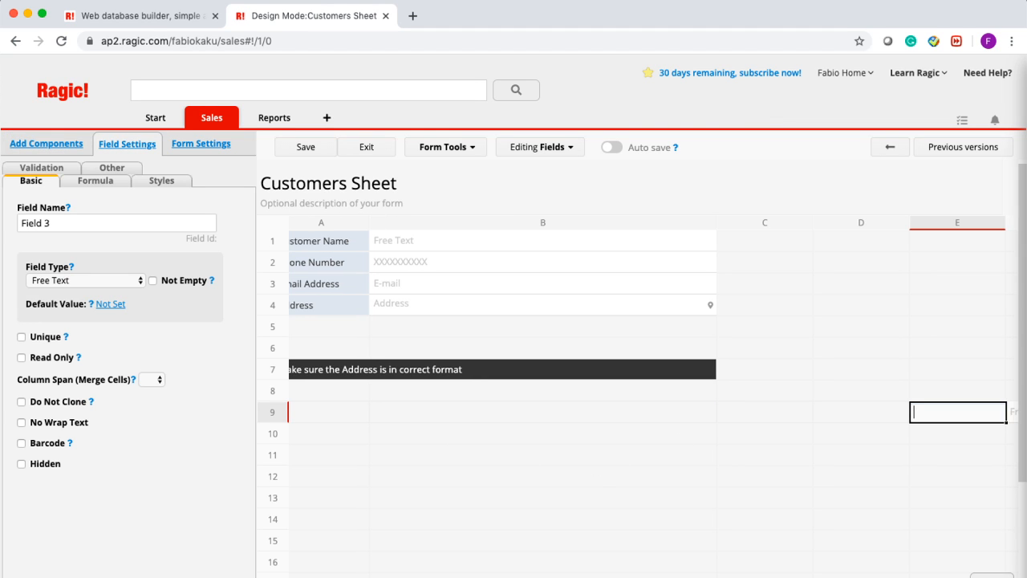
scroll(642, 393, right, 10)
scroll(817, 392, left, 10)
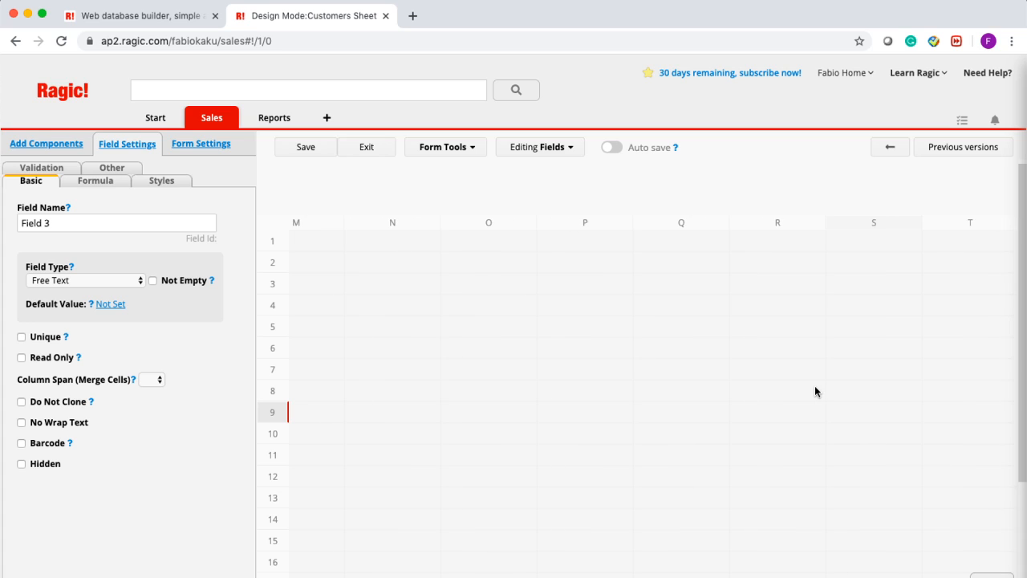
click(321, 390)
click(305, 150)
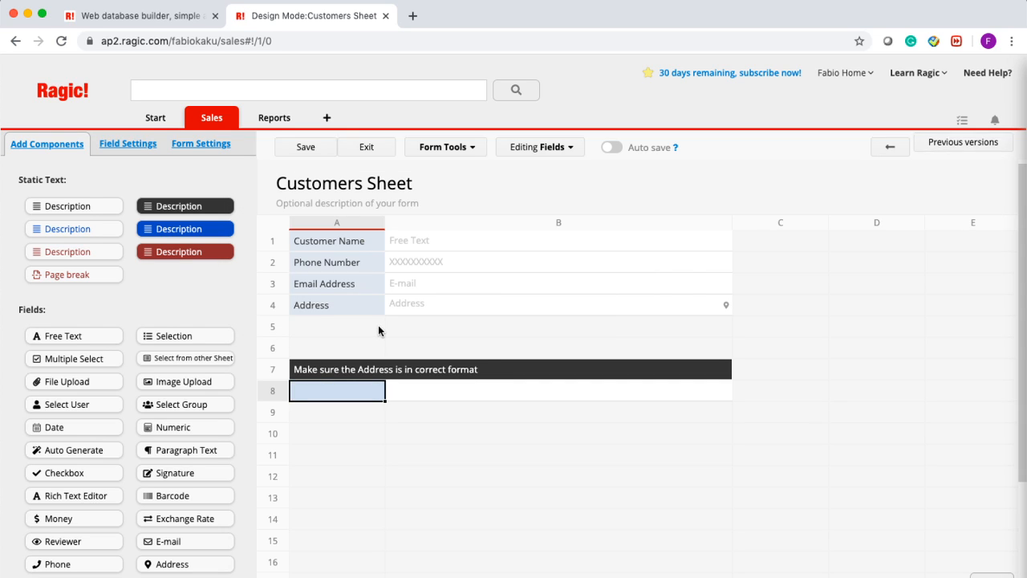
- Leave design mode to view the saved customer record
click(376, 150)
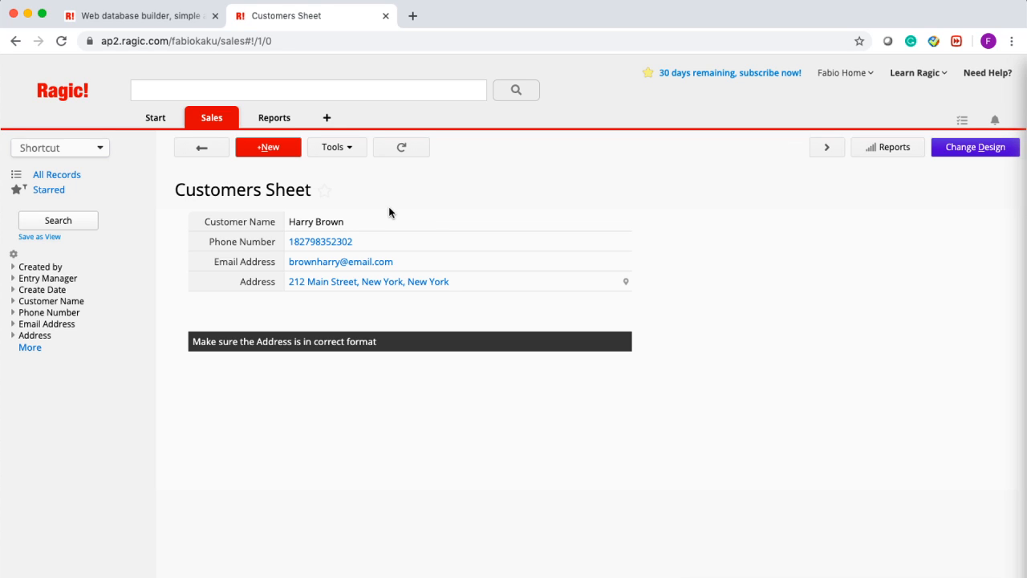
- Start a new record and enter the customer's name, phone number and e-mail address
click(268, 150)
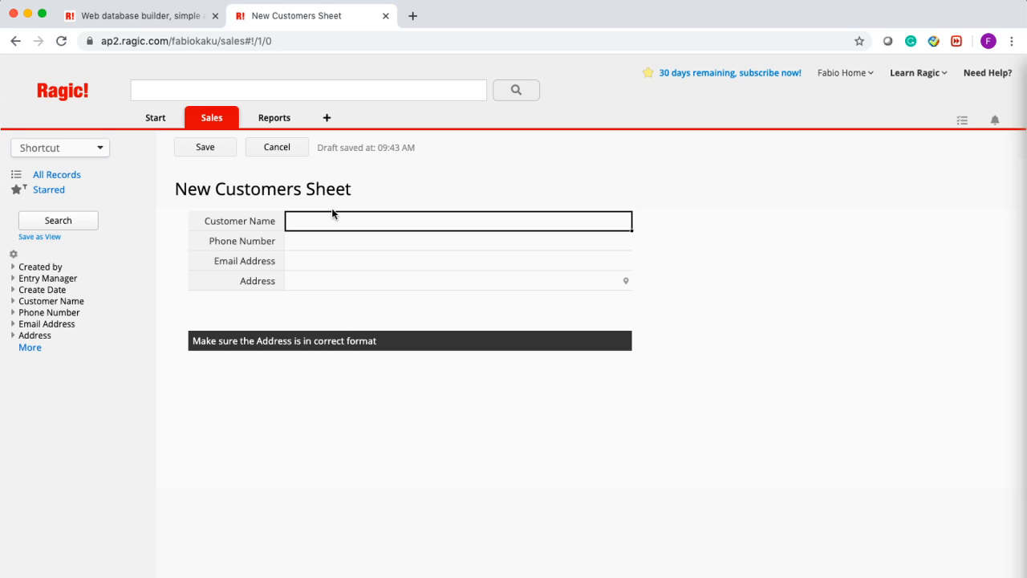
click(331, 248)
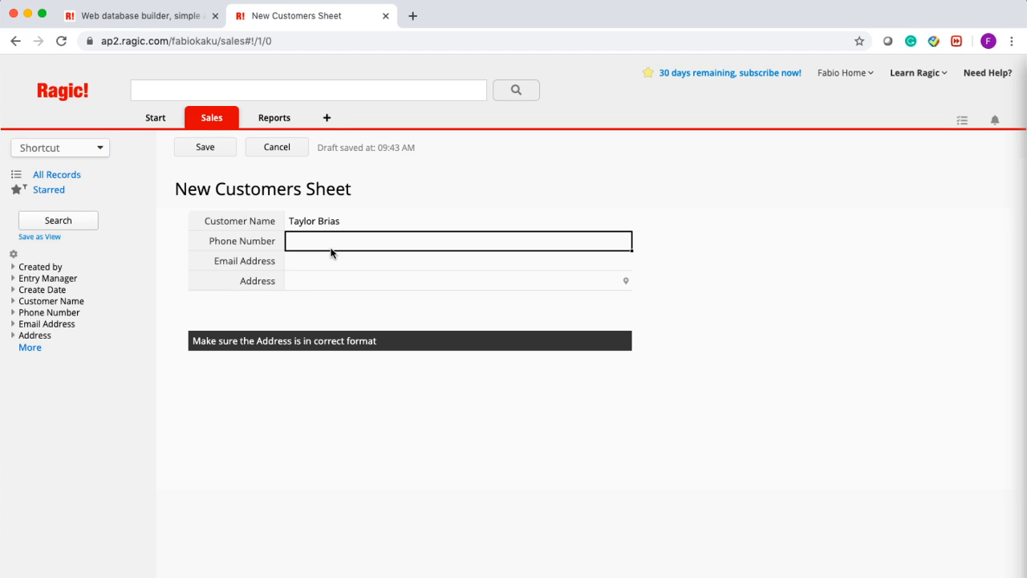
click(317, 266)
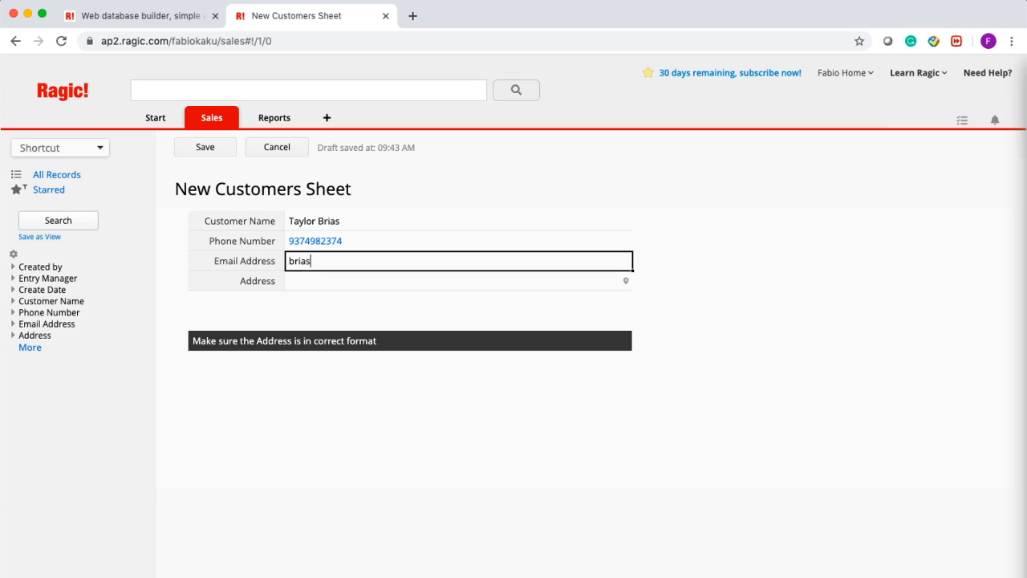
- Enter the customer's corrected postal address and save the record
key(Tab)
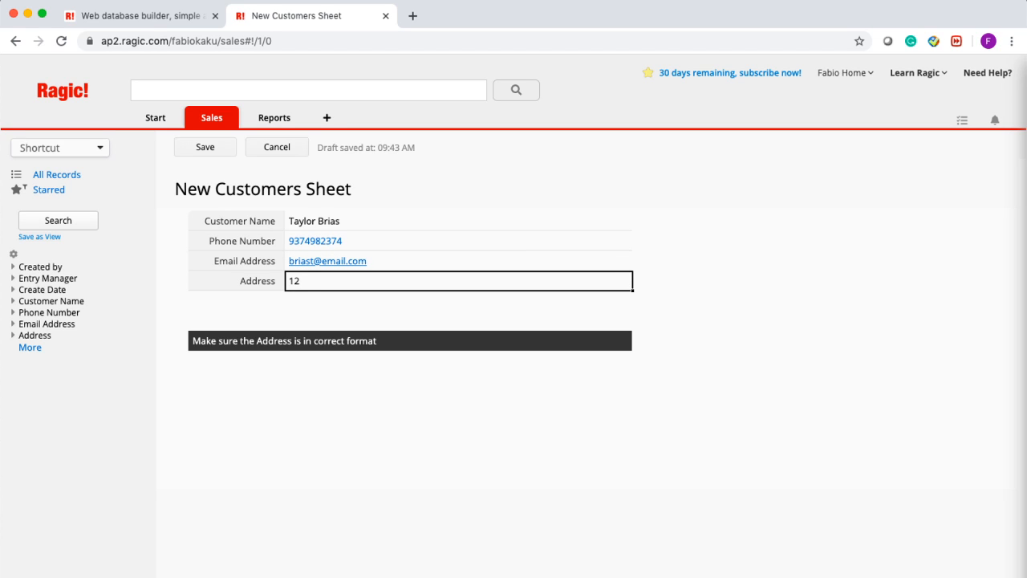
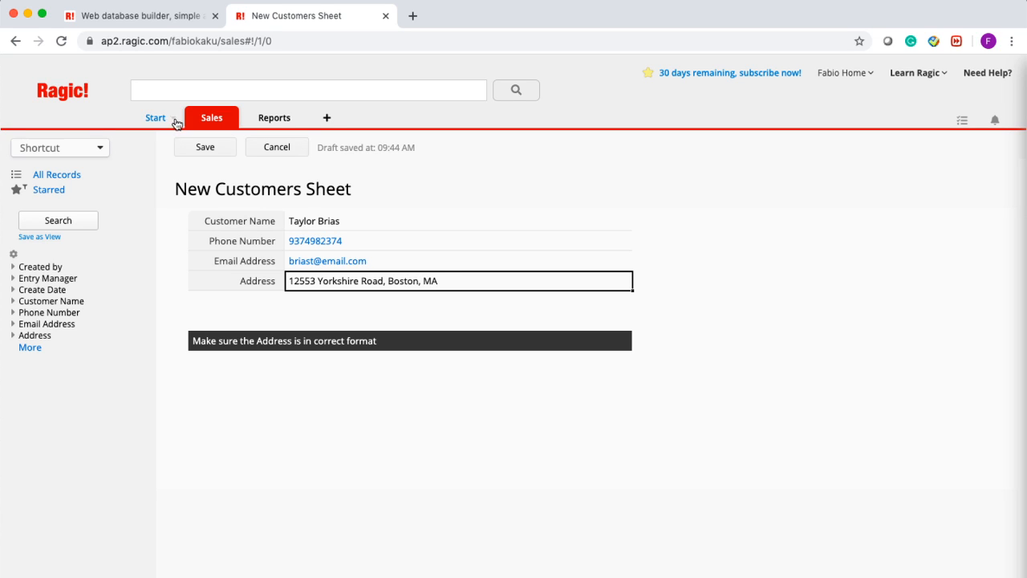
click(203, 153)
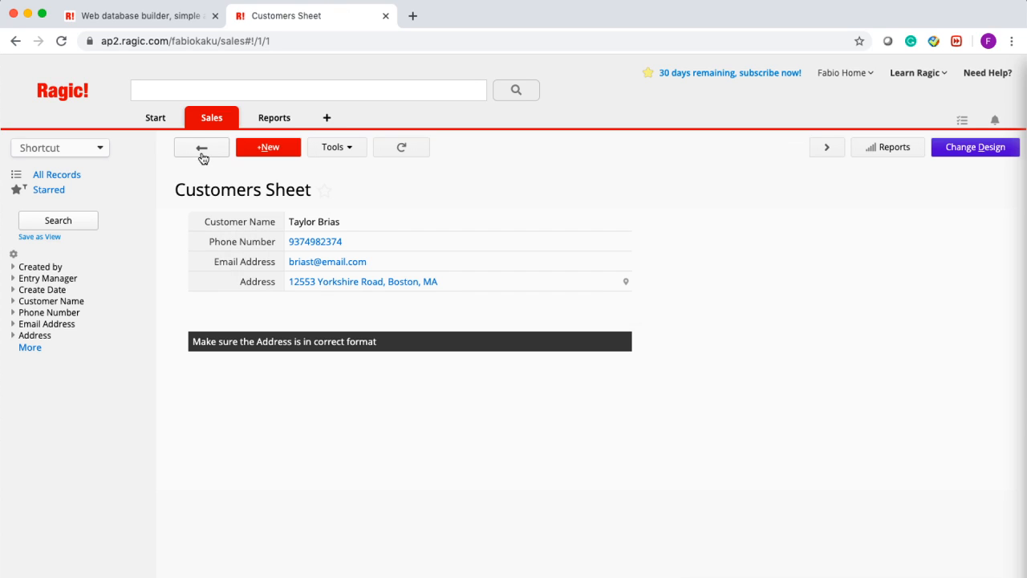
- Start a new record and enter the customer's name, phone number and e-mail address
click(265, 149)
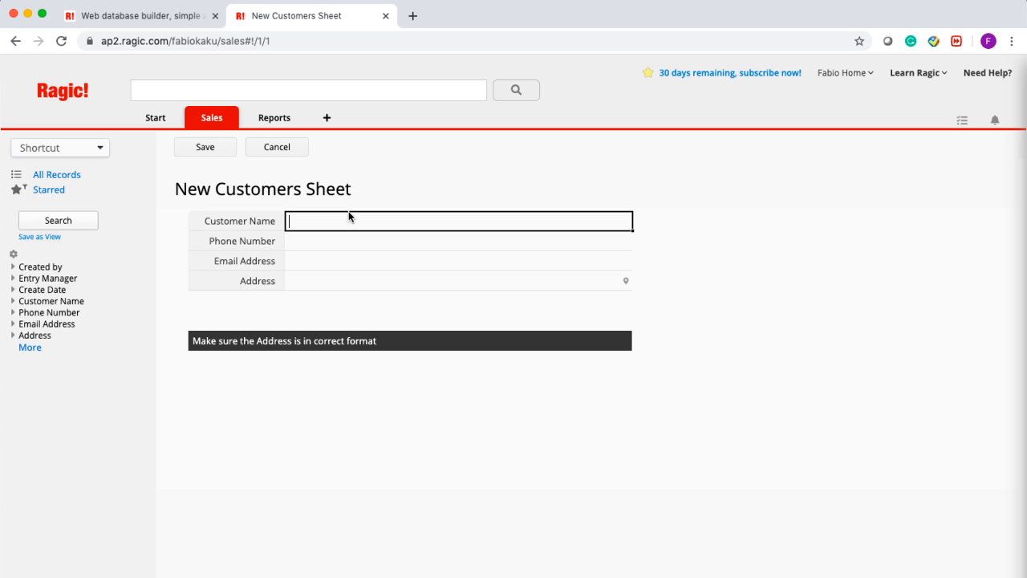
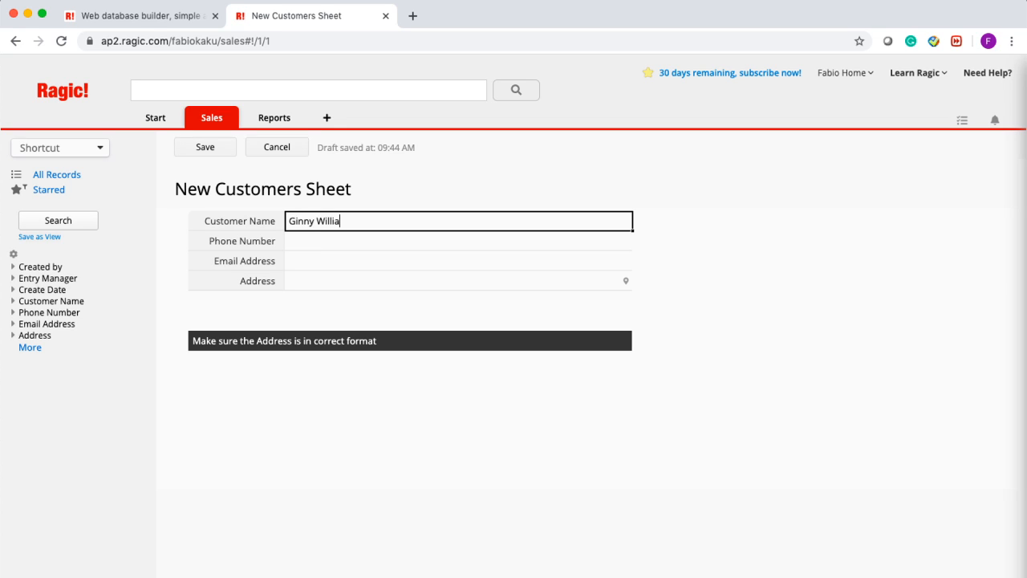
click(326, 244)
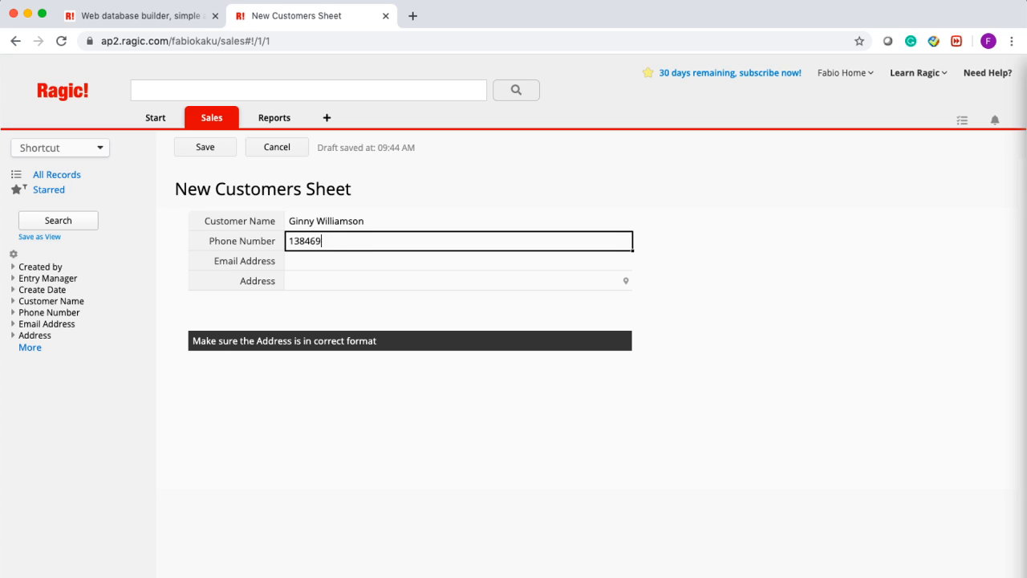
key(Tab)
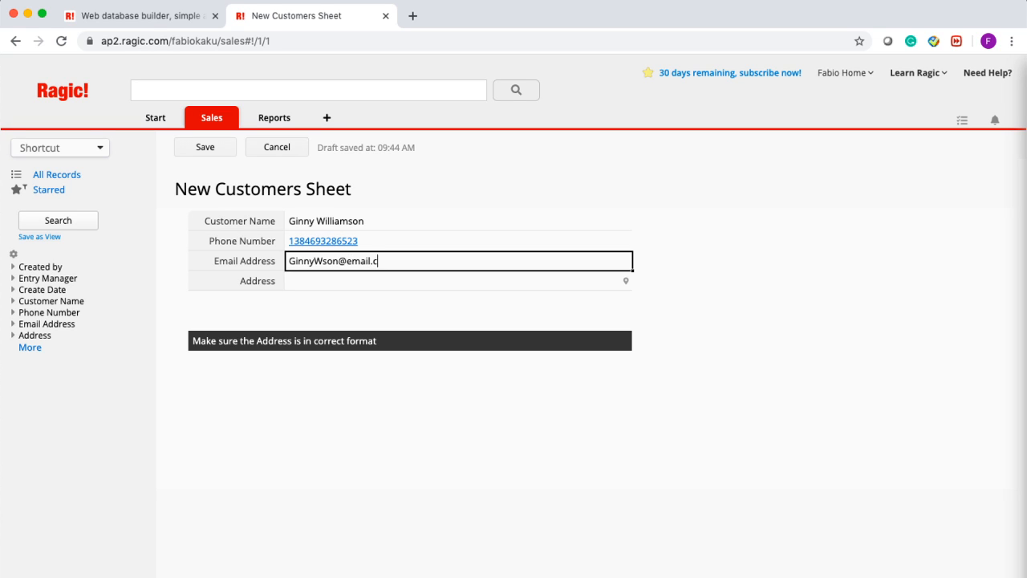
- Enter the customer's postal address, save the record and open a fresh blank entry
key(Return)
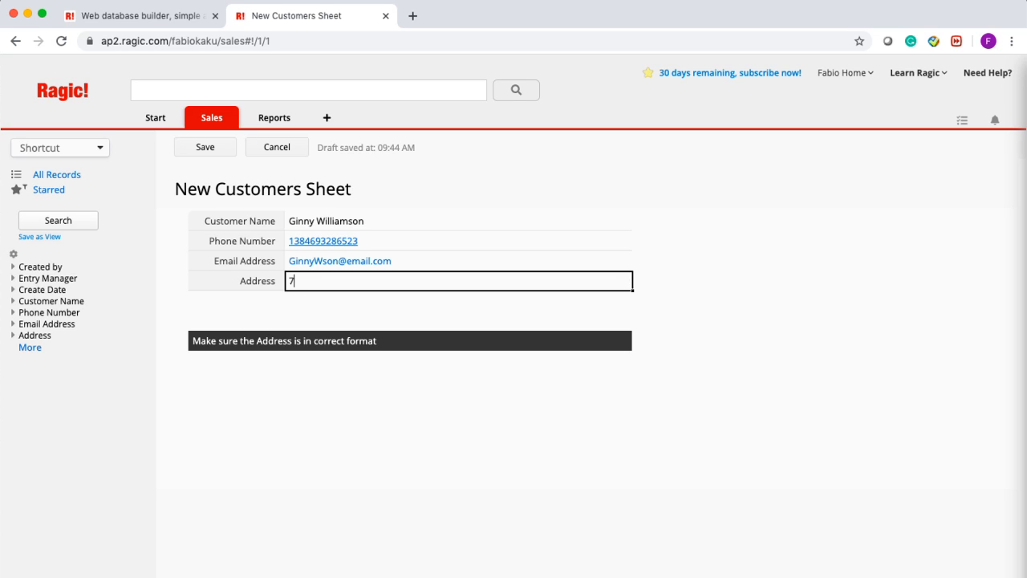
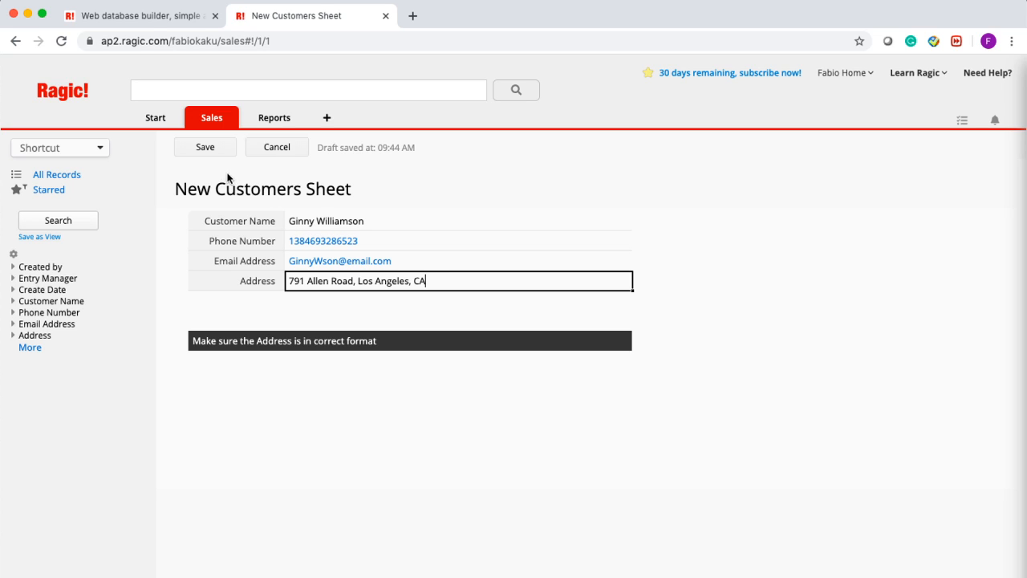
click(211, 151)
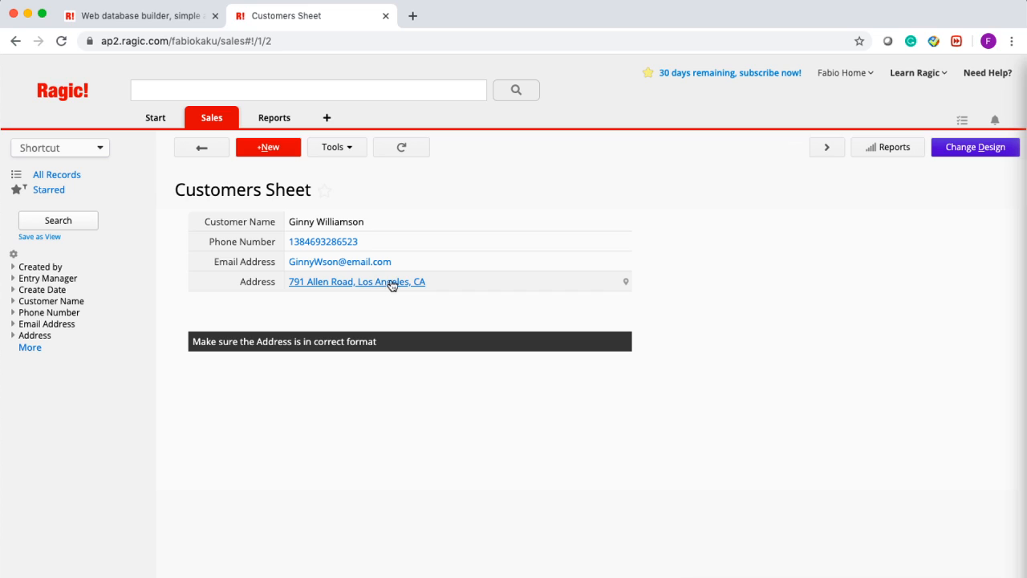
click(268, 148)
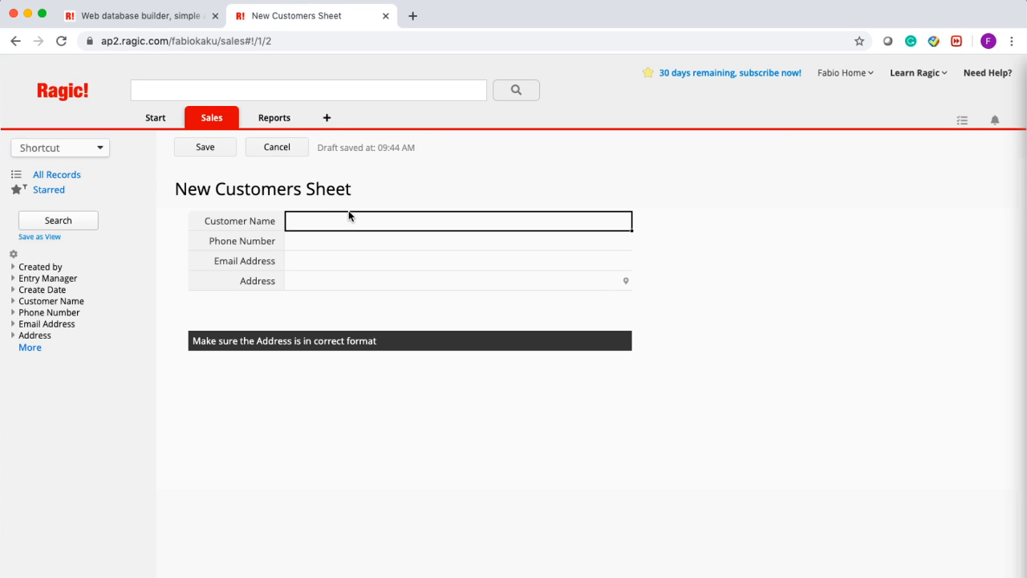
- Enter the customer's full name and phone number, correcting typos along the way
key(Tab)
key(Tab)
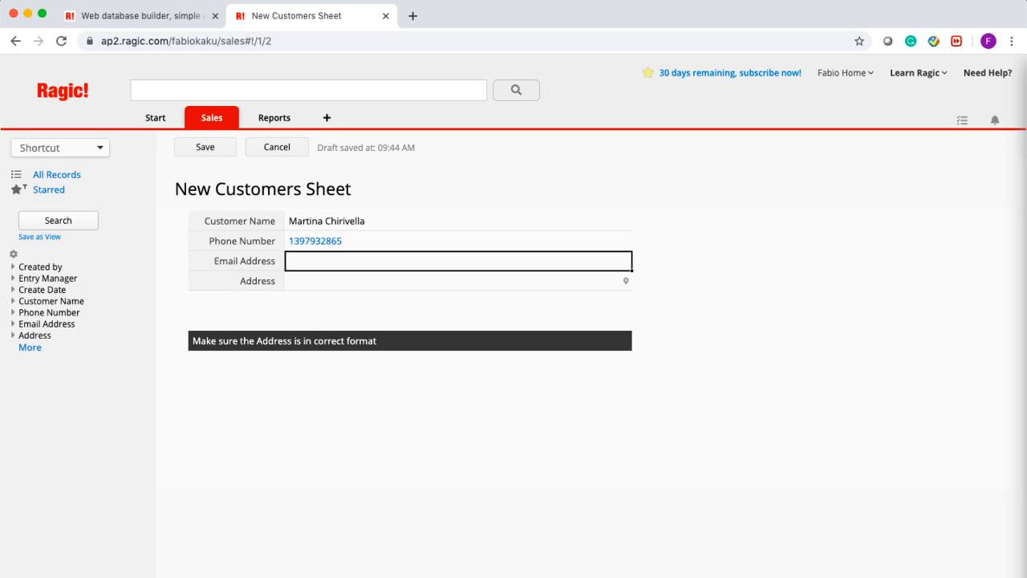
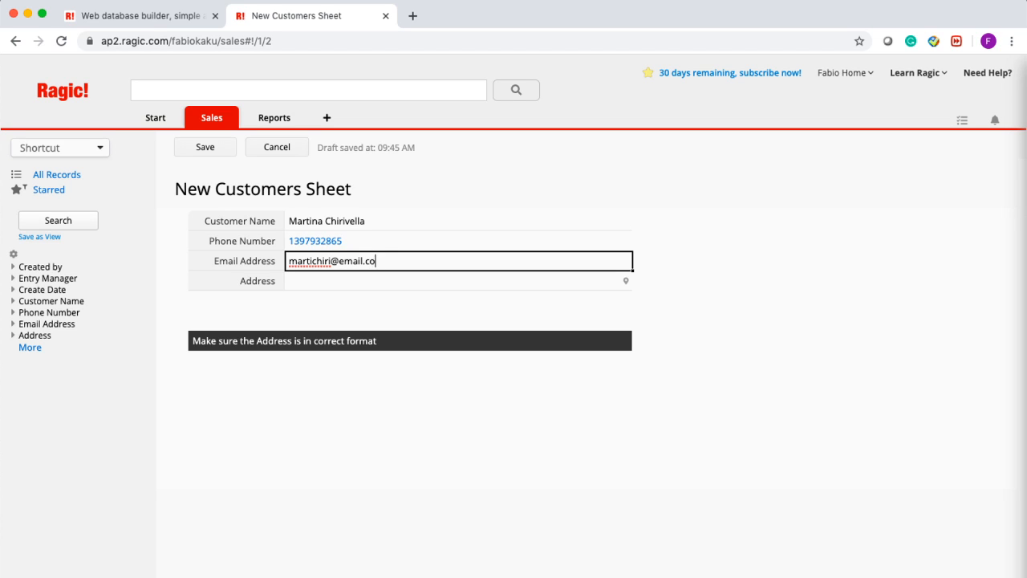
- Fill in the customer's e-mail and full postal address, then save the record
key(Return)
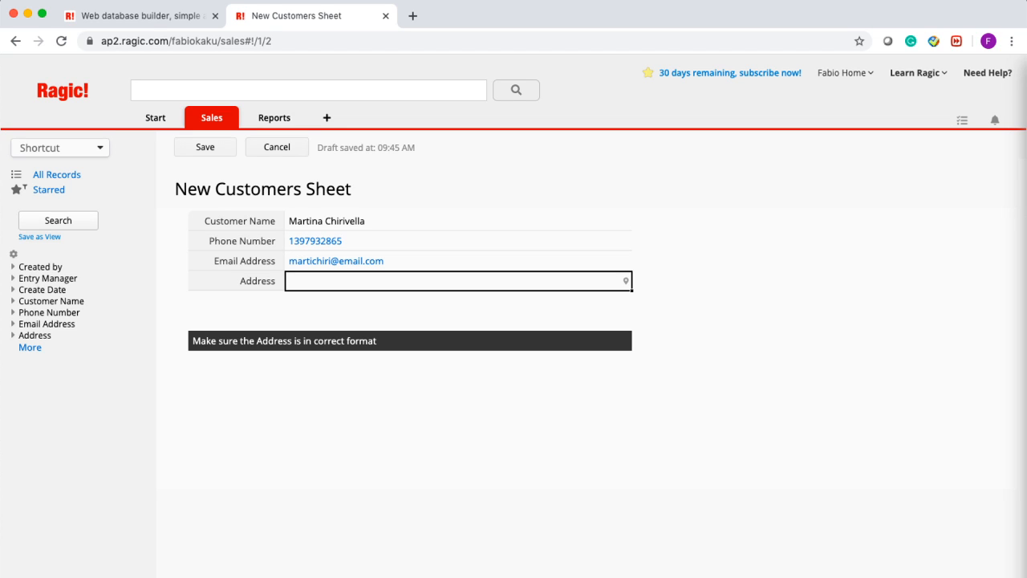
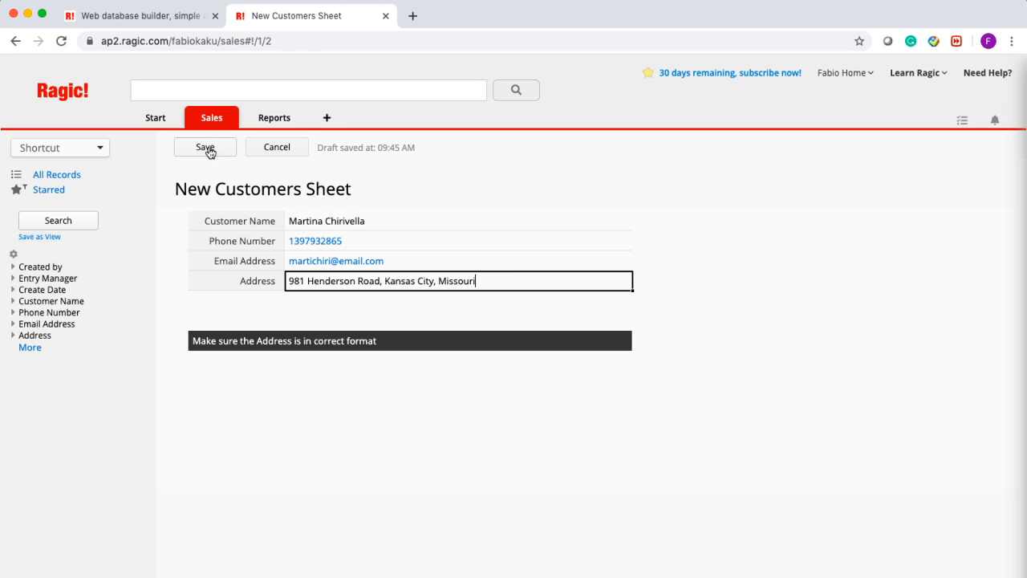
click(206, 150)
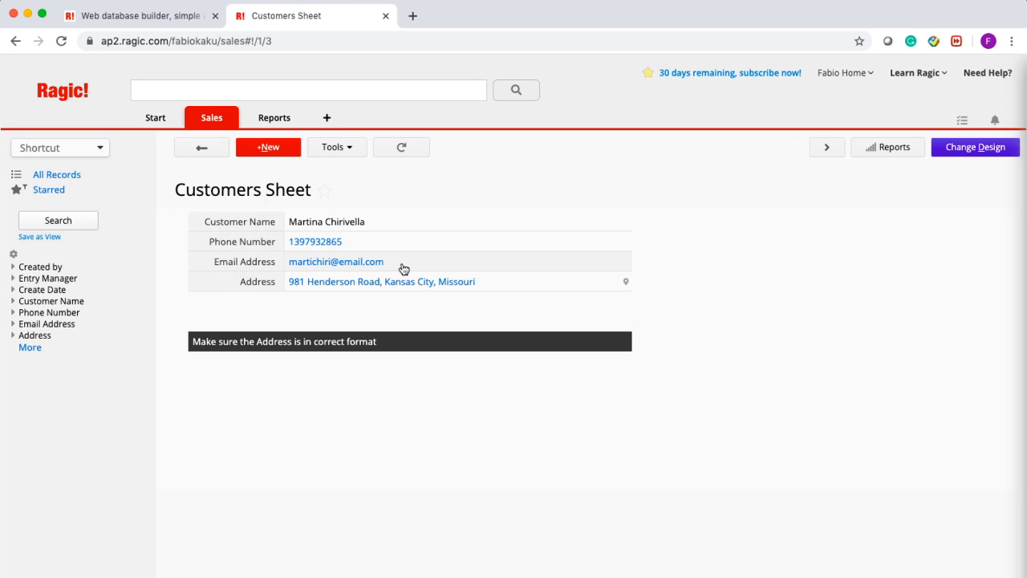
- Create a new customer record with the contact's name, phone, e-mail and address, and save it
click(280, 154)
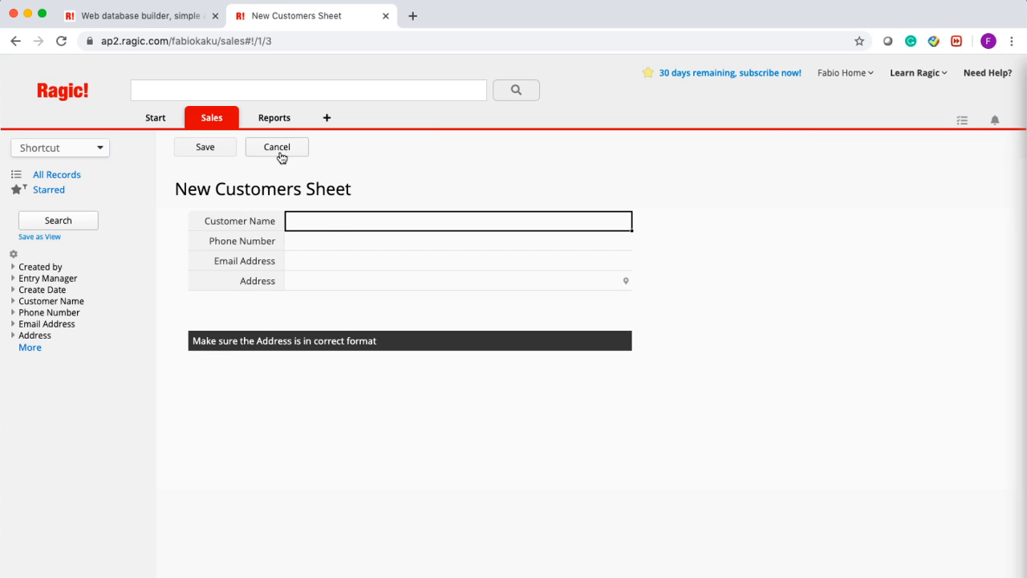
click(342, 227)
key(Tab)
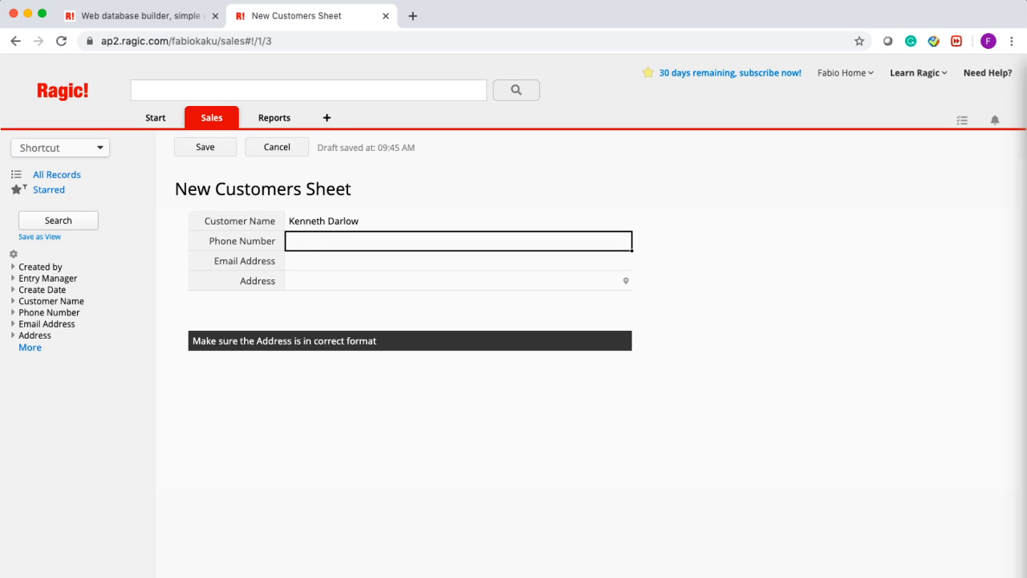
key(Tab)
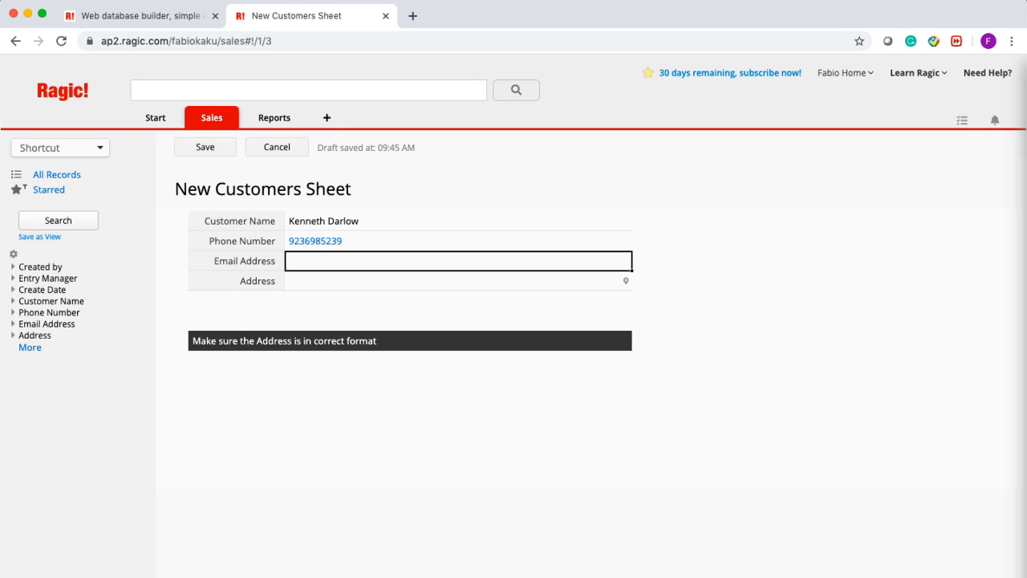
key(Tab)
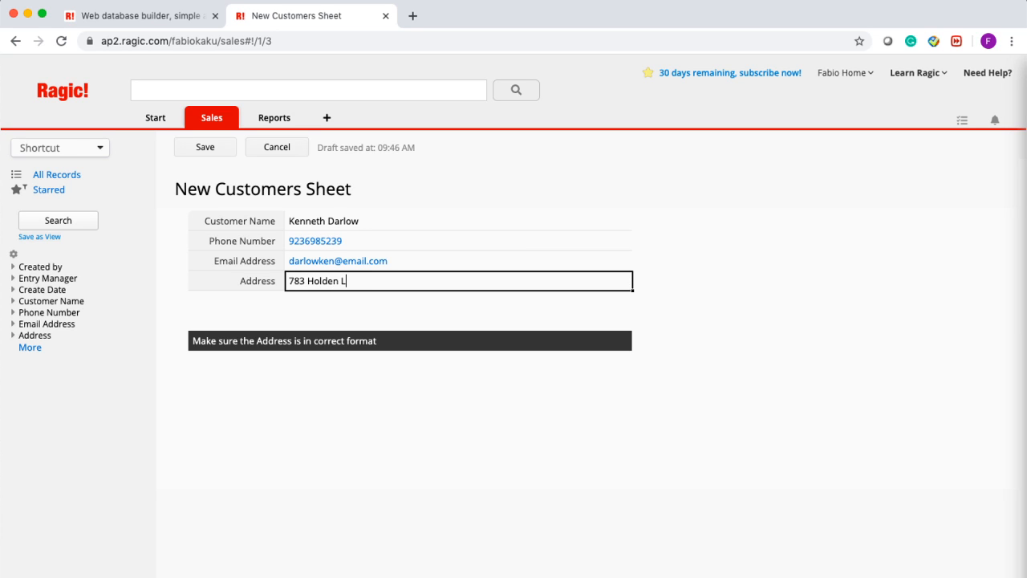
click(199, 148)
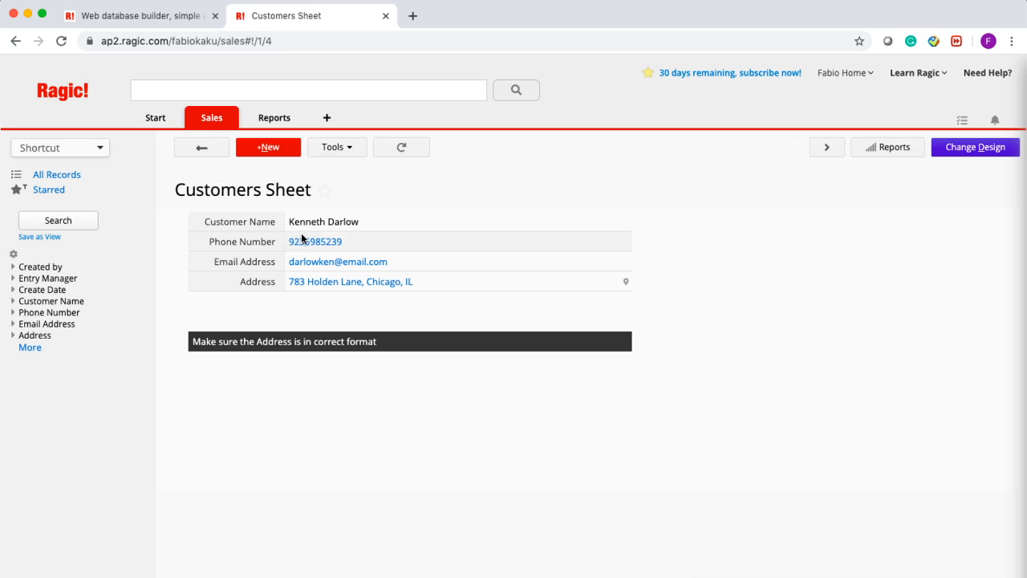
click(201, 152)
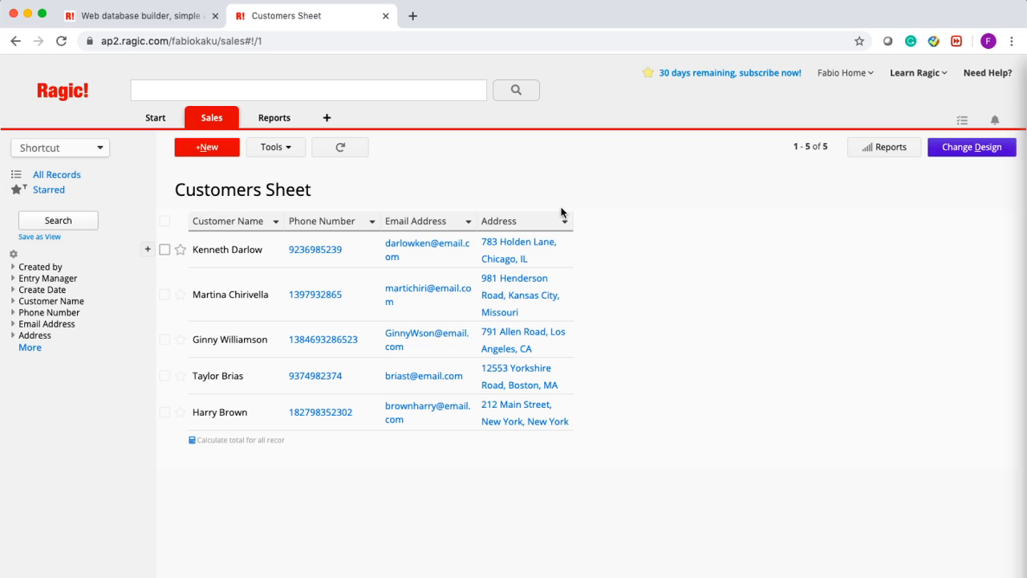
click(265, 264)
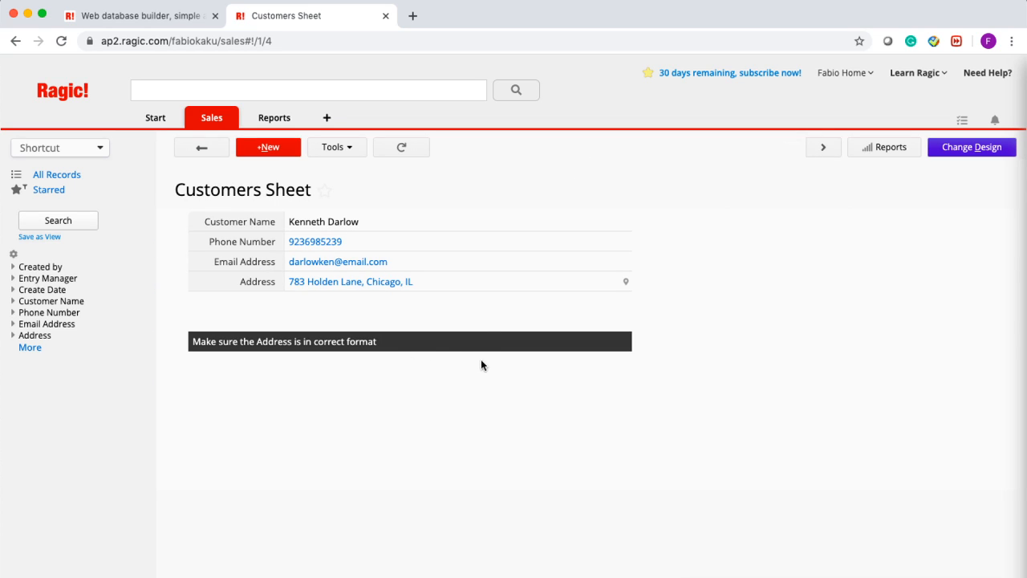
click(206, 149)
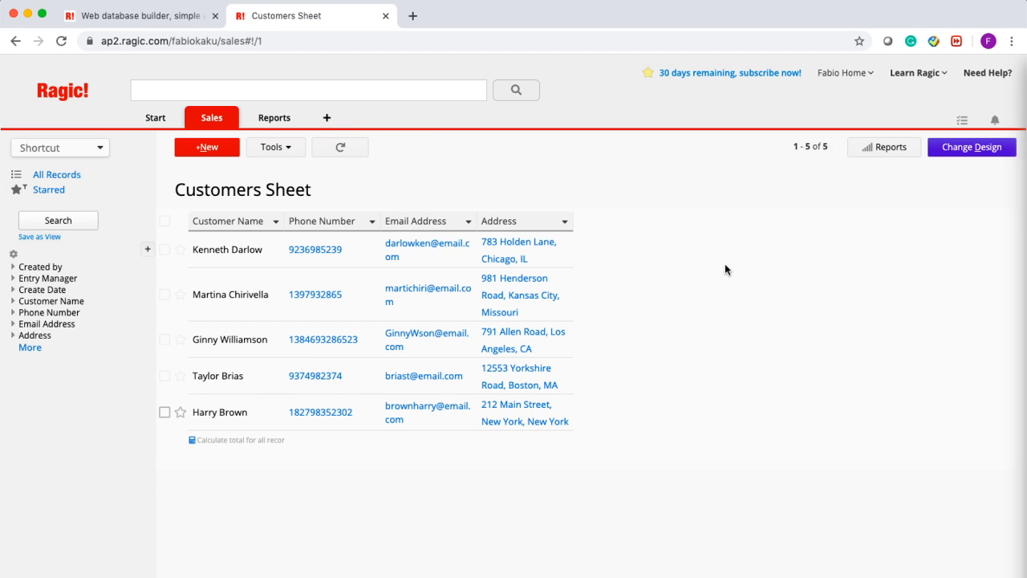
- Enter design mode and delete the Phone Number field label in cell B1
click(960, 155)
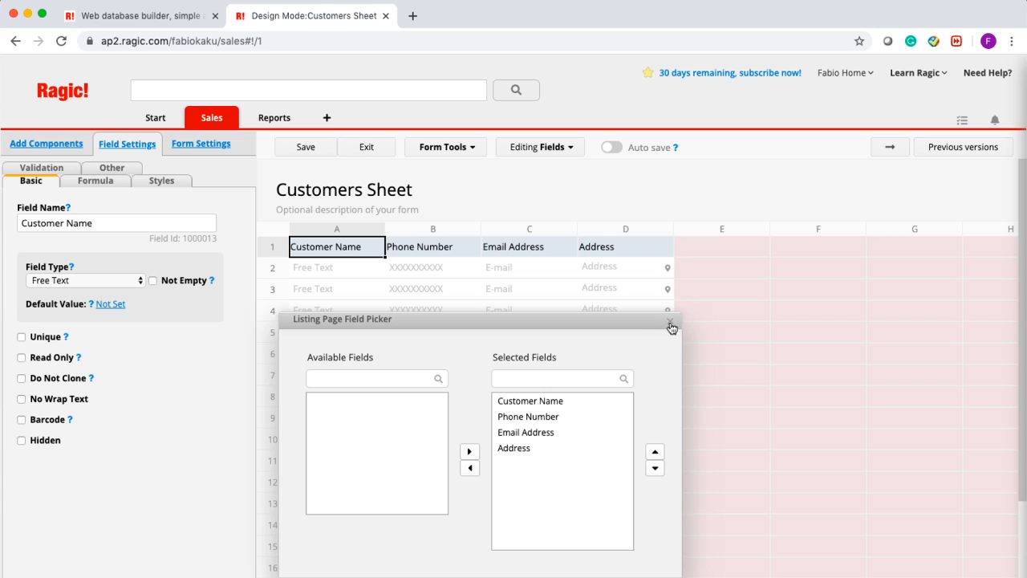
click(670, 325)
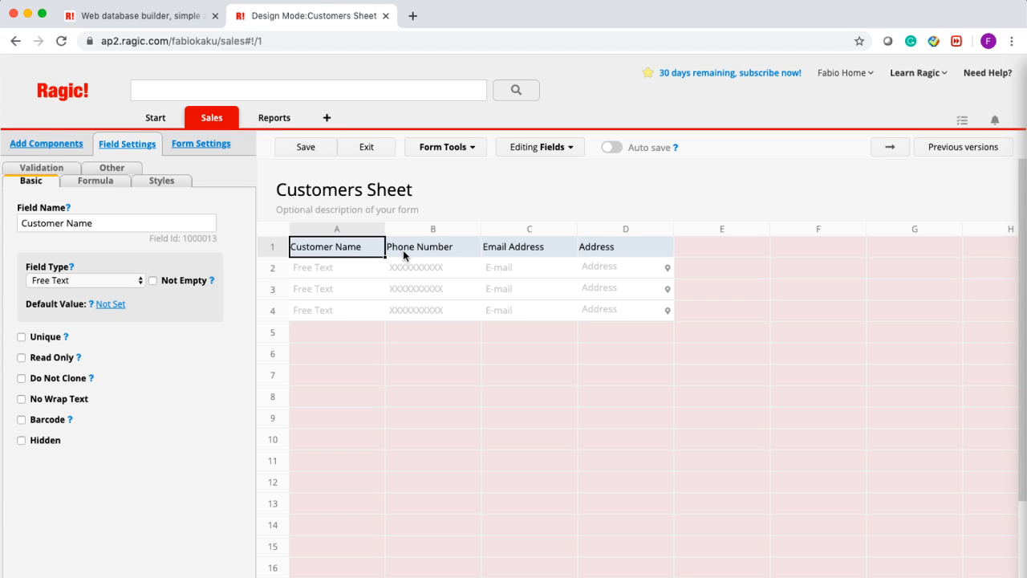
click(460, 252)
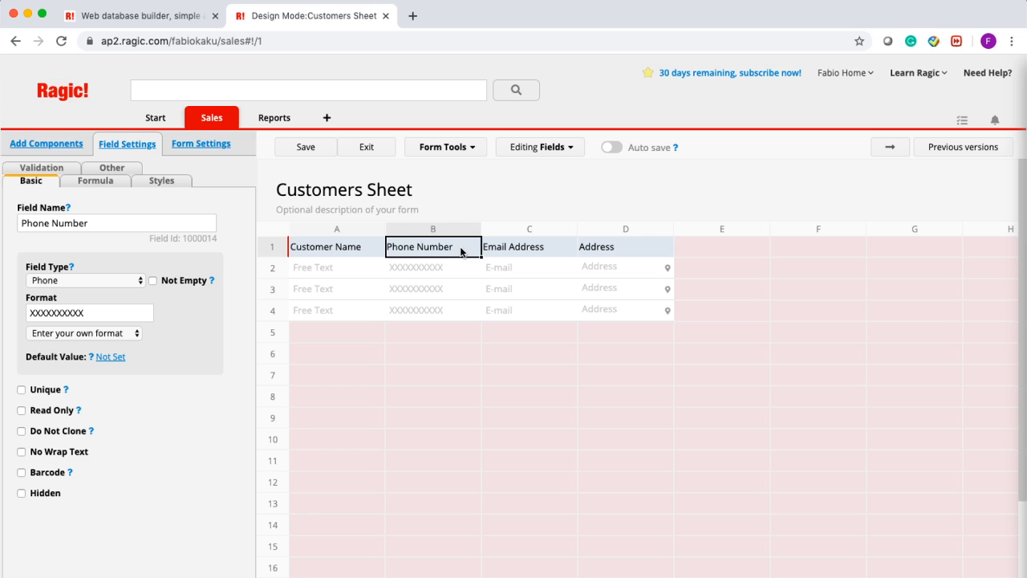
key(BackSpace)
- Make the Customer Name label bold and underlined via Field Settings styles
click(408, 378)
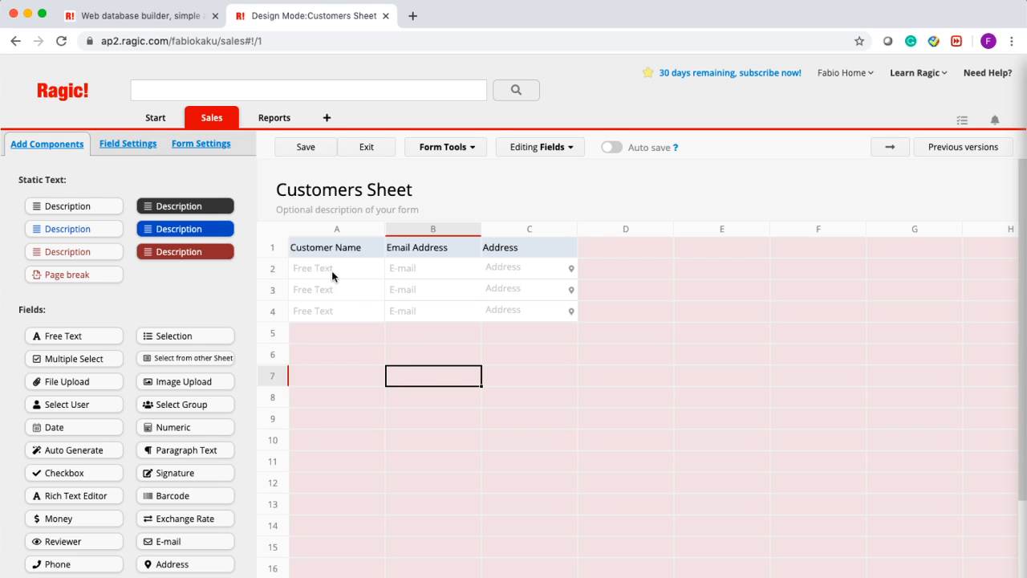
click(354, 246)
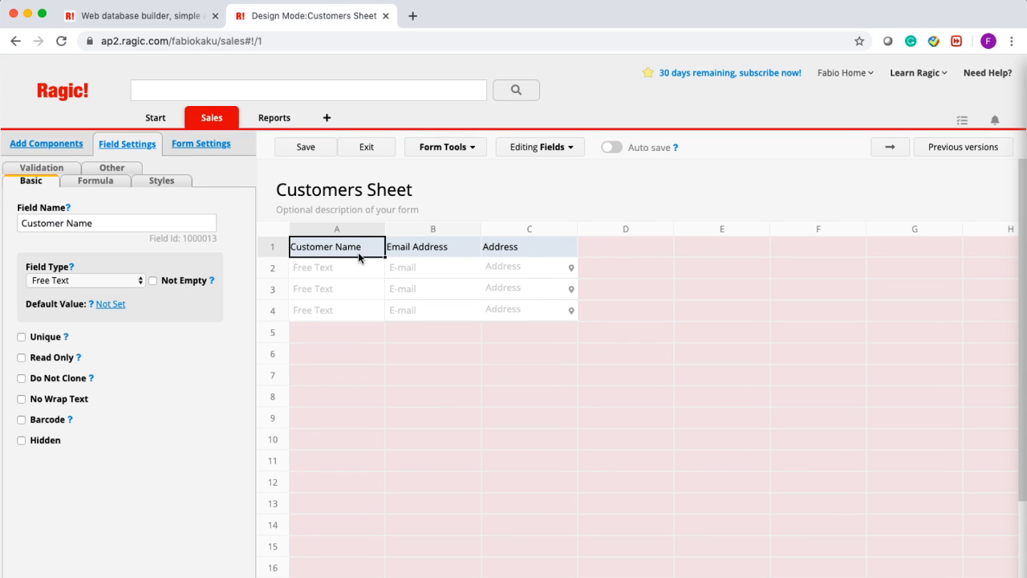
click(157, 180)
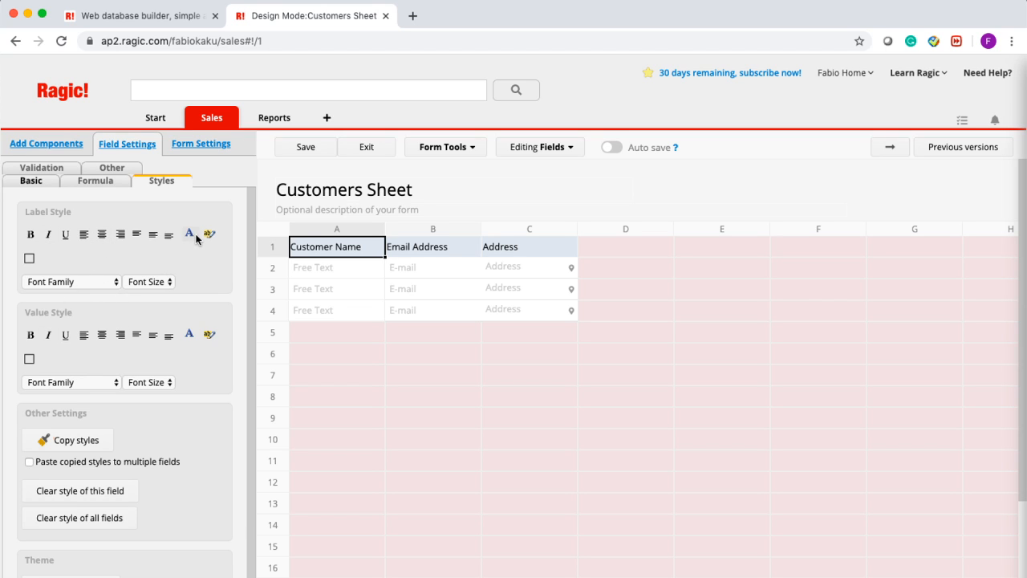
click(32, 234)
click(66, 236)
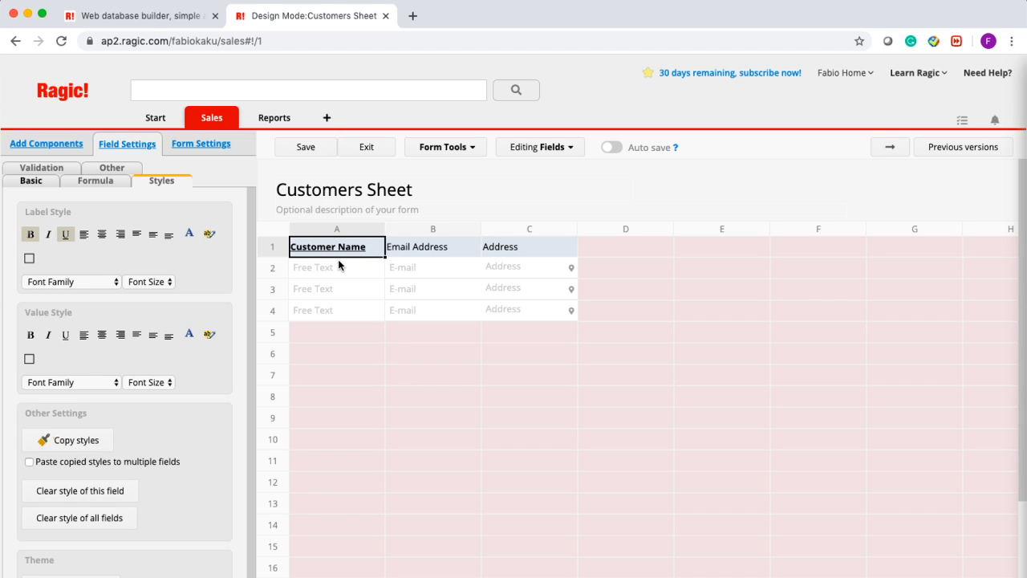
scroll(176, 305, down, 1)
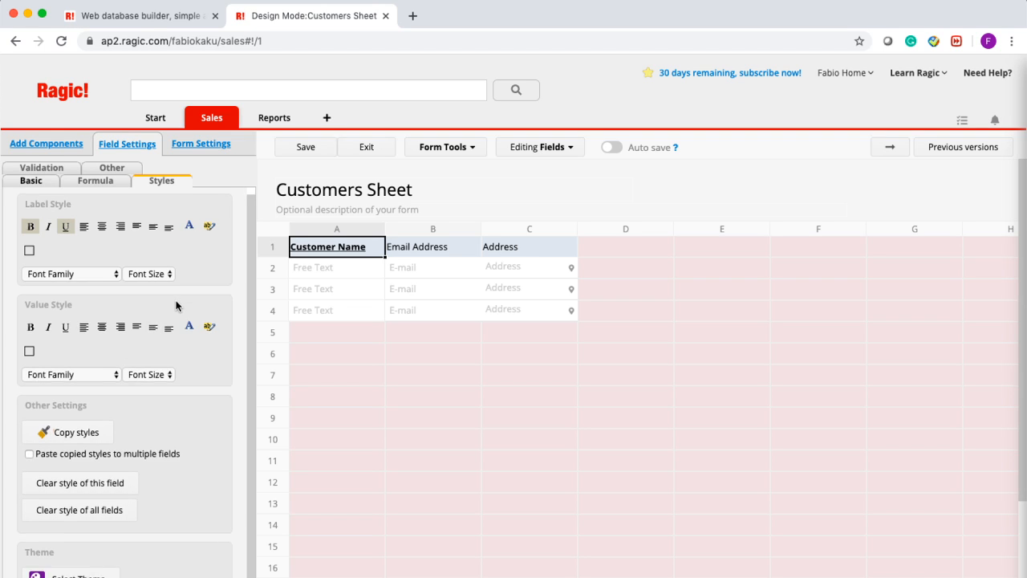
scroll(177, 305, down, 2)
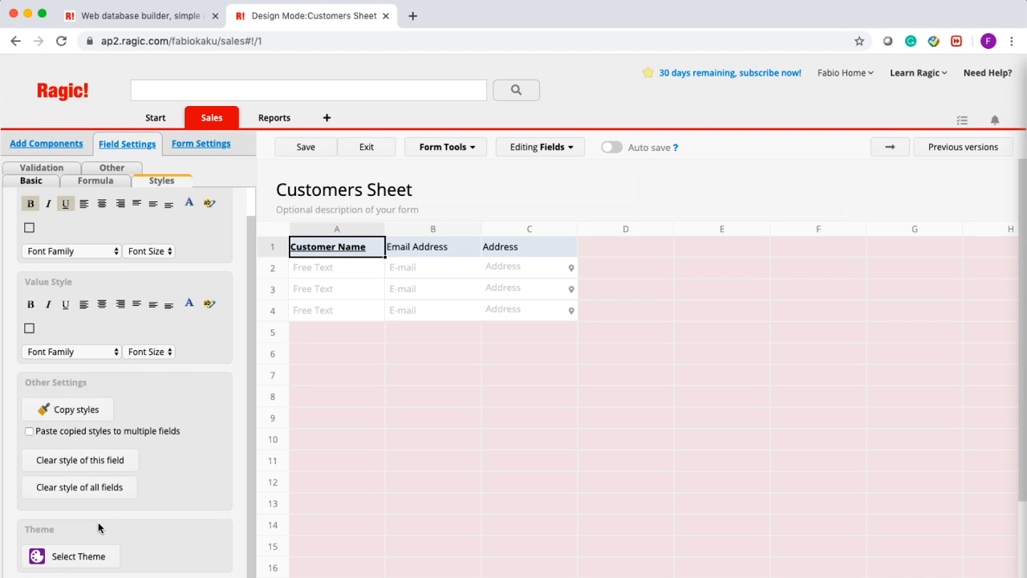
- Choose the Great Fortune theme from the sheet theme list
click(76, 557)
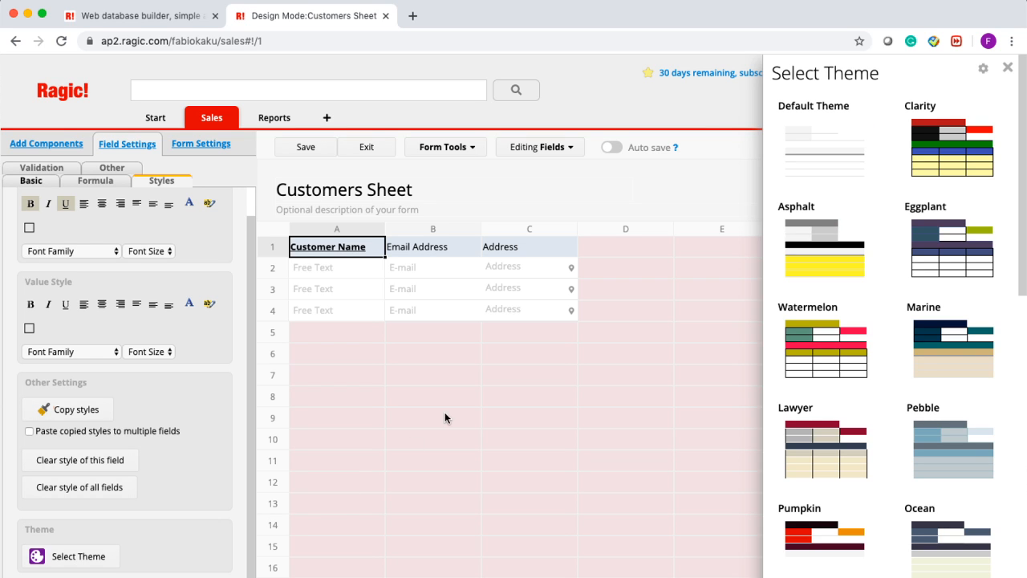
scroll(881, 179, down, 2)
scroll(881, 180, down, 6)
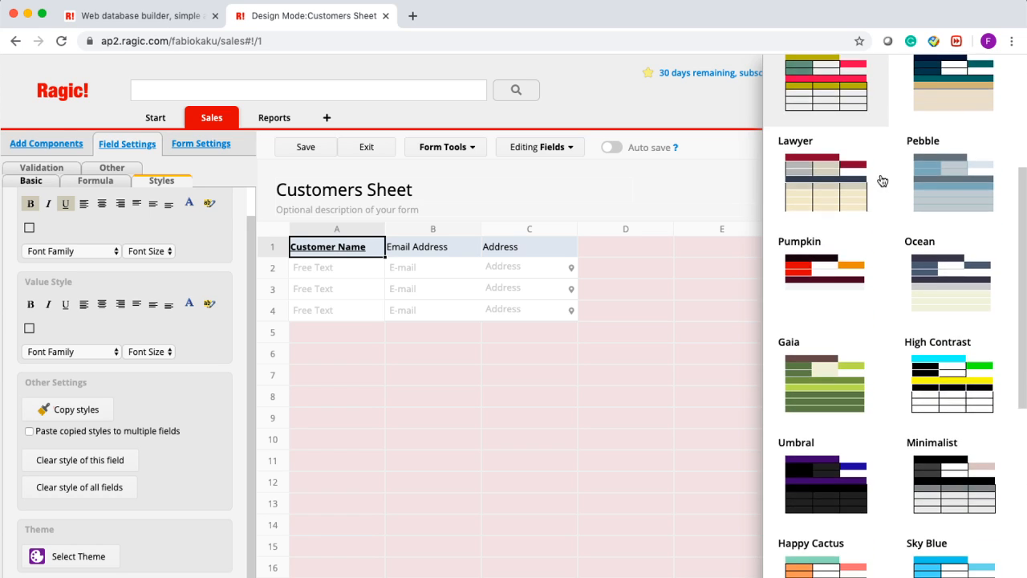
scroll(882, 180, down, 12)
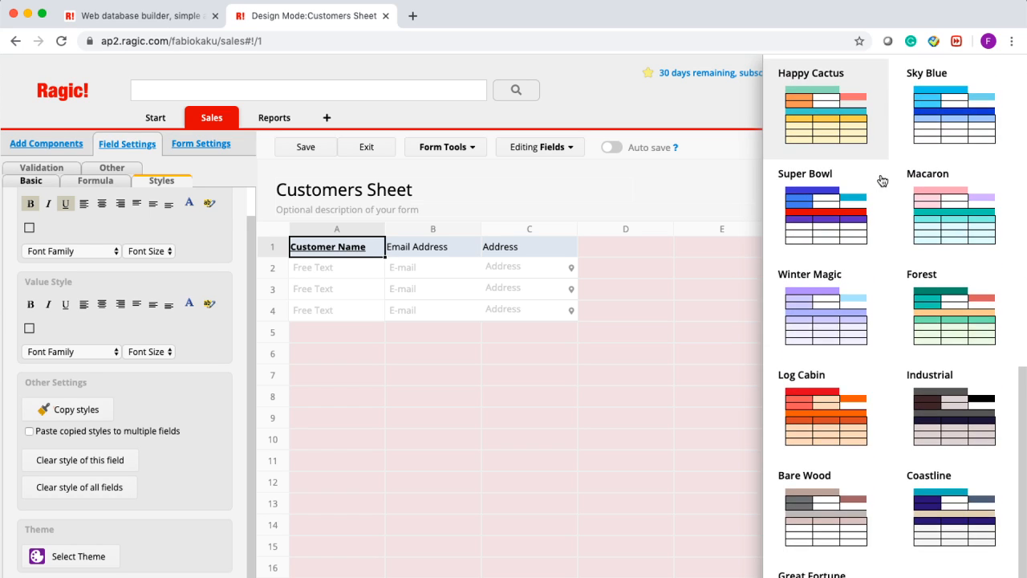
scroll(881, 180, down, 2)
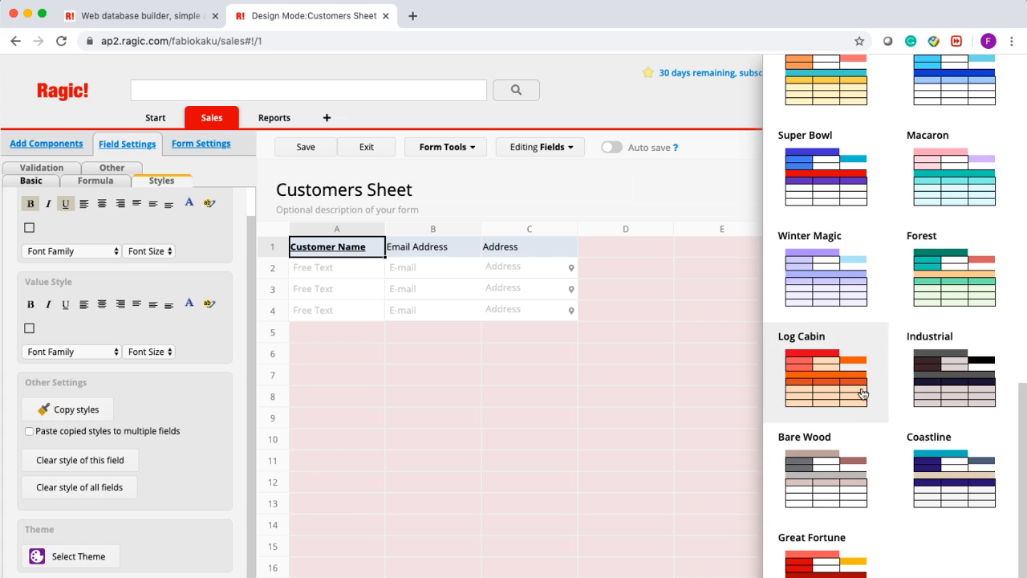
click(817, 568)
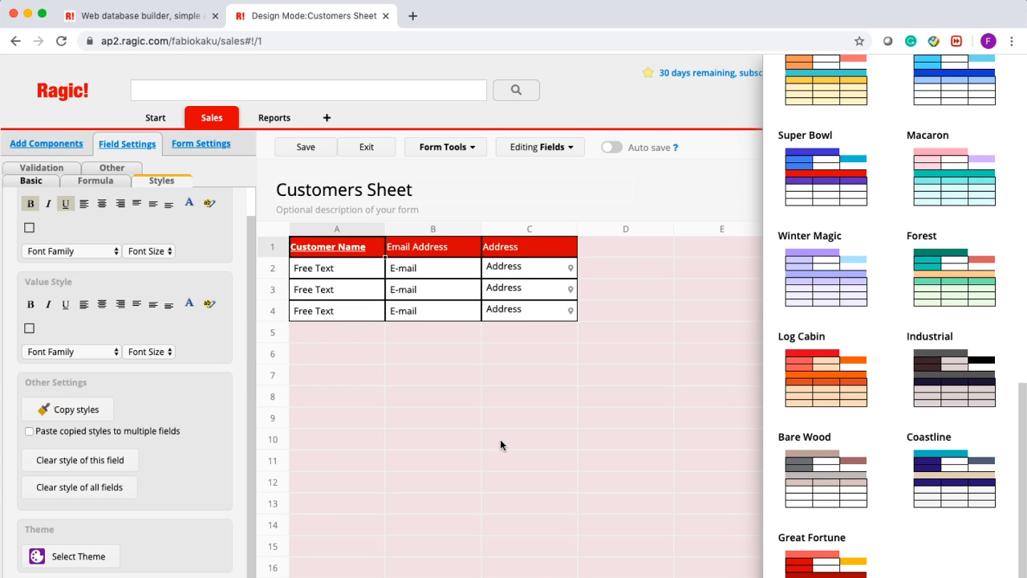
click(499, 181)
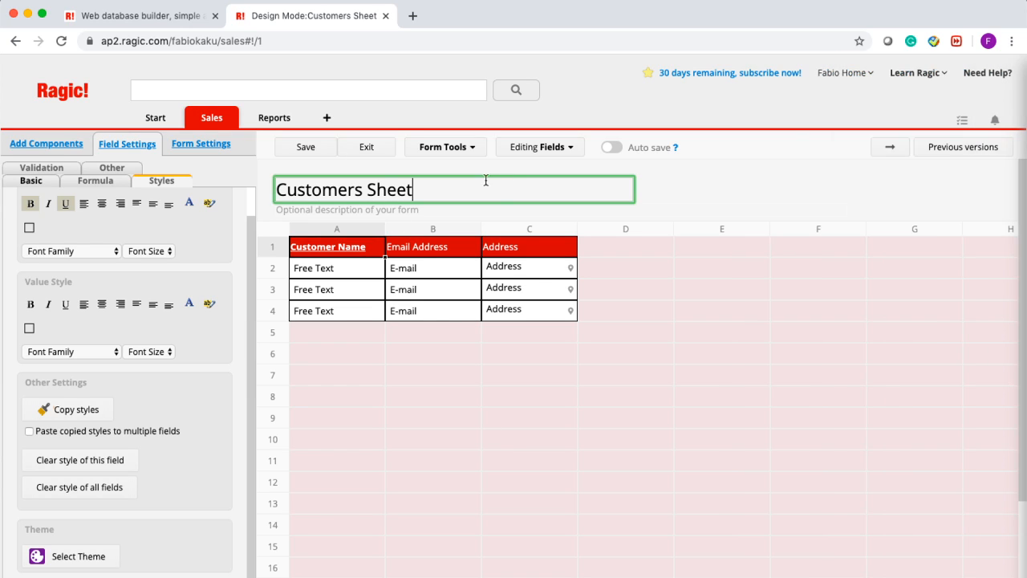
- Save the themed design, view the listing, then return to design mode
click(301, 147)
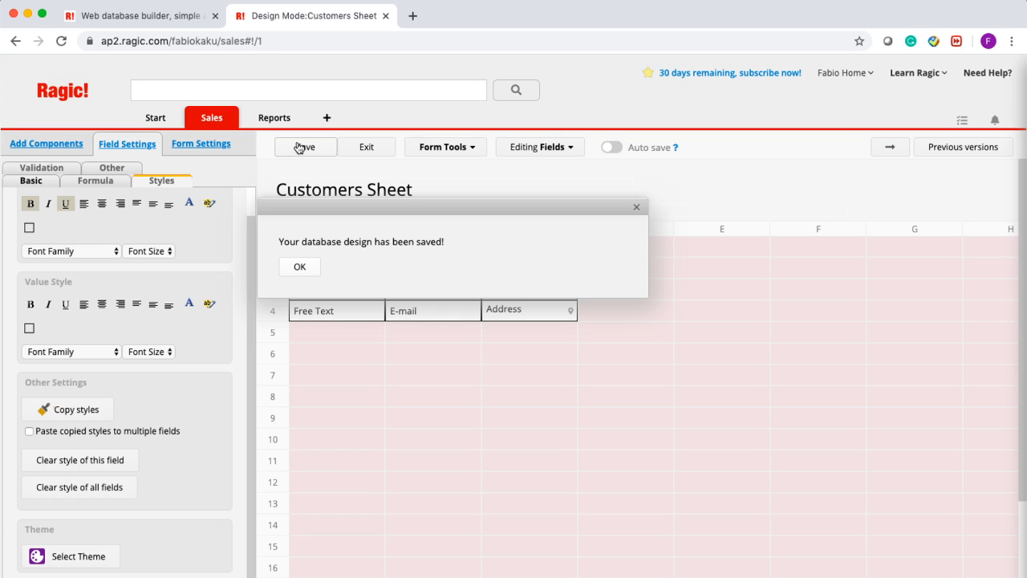
click(375, 152)
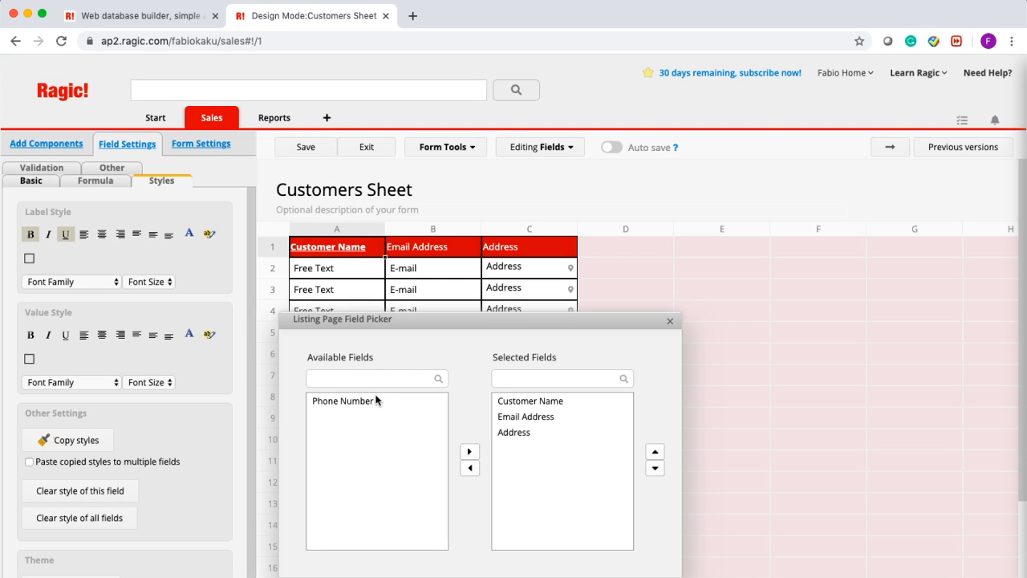
click(671, 322)
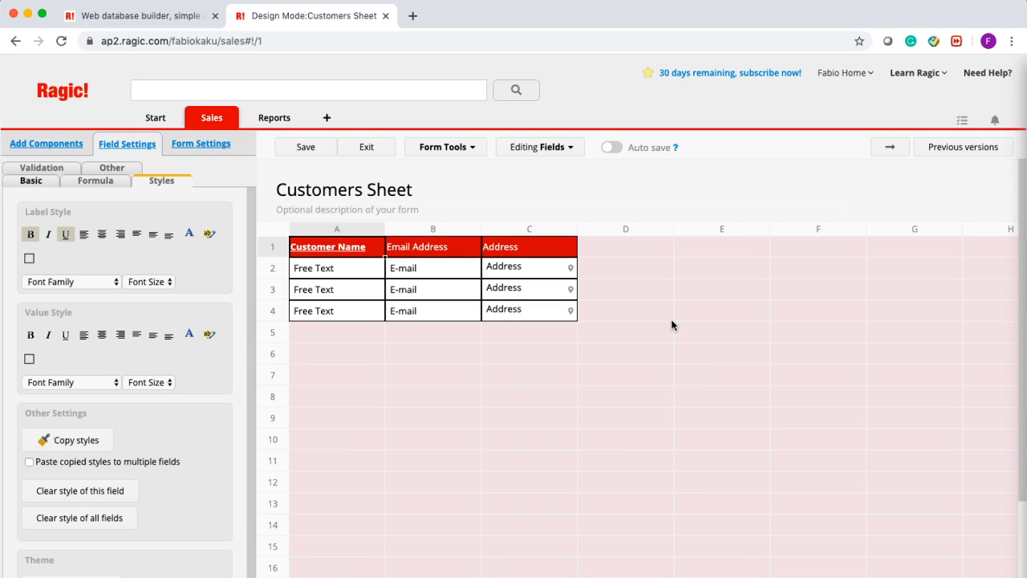
click(374, 149)
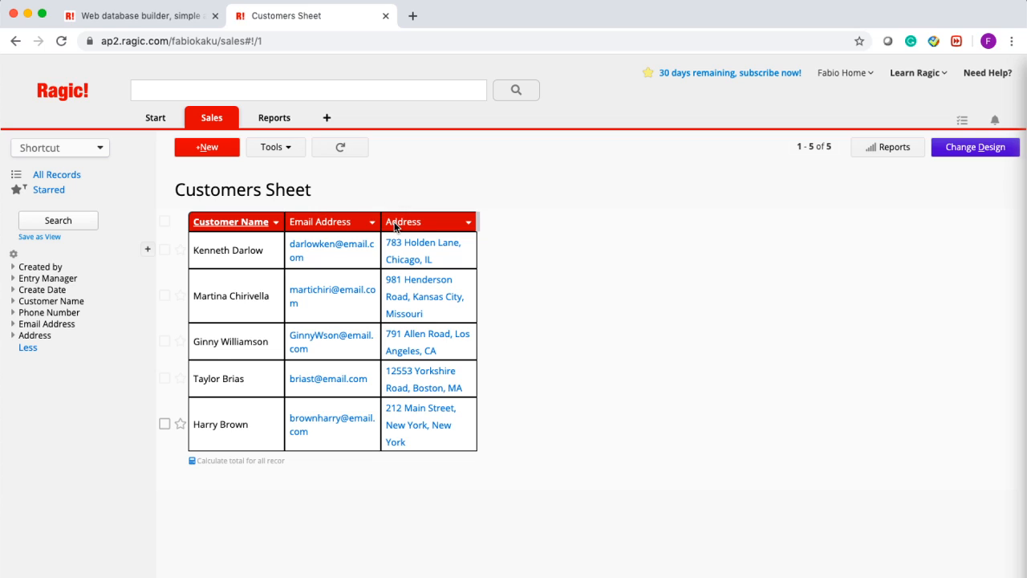
click(975, 147)
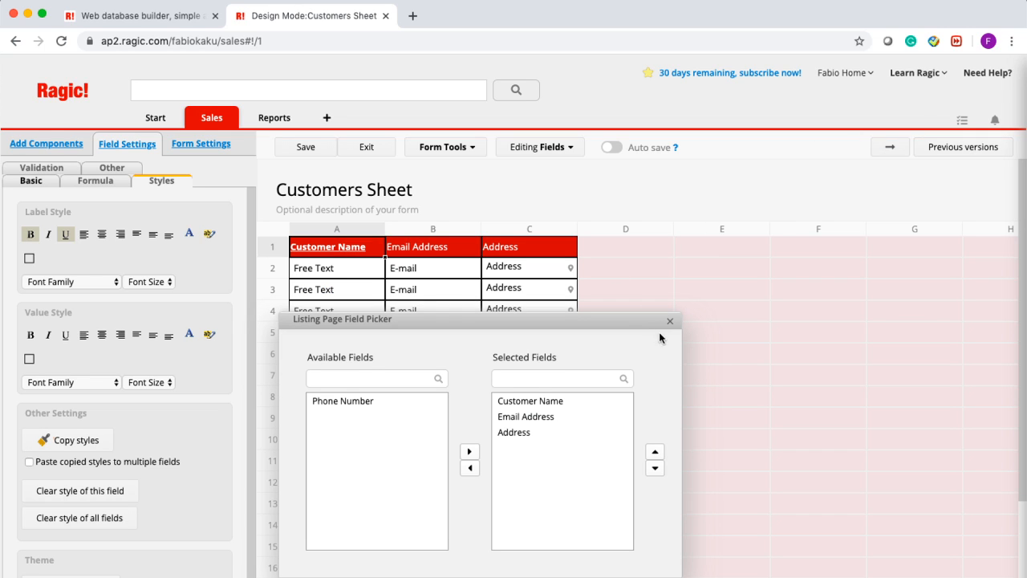
- Widen the Email Address and Address columns and save the layout
click(672, 324)
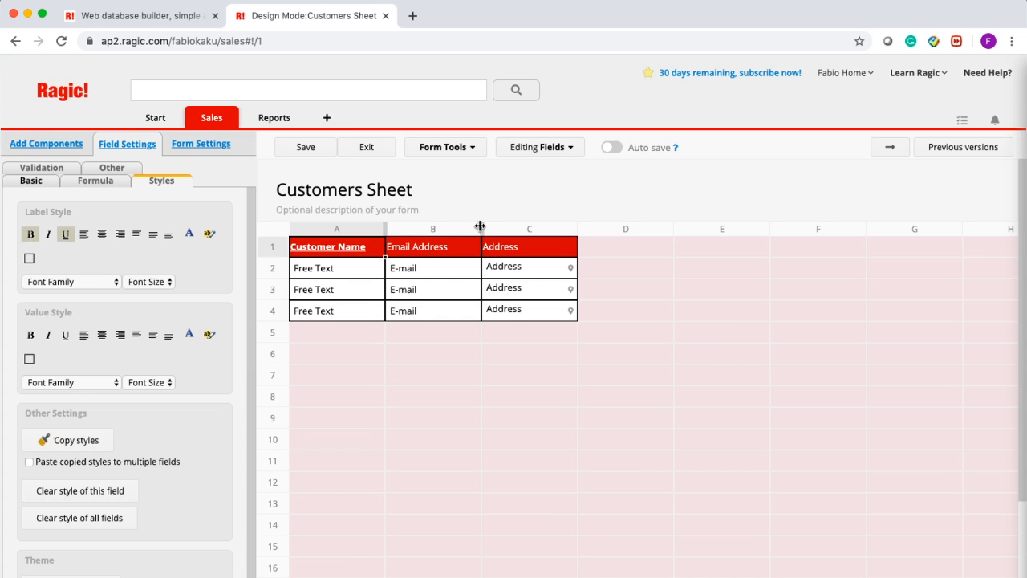
drag(480, 227, 546, 230)
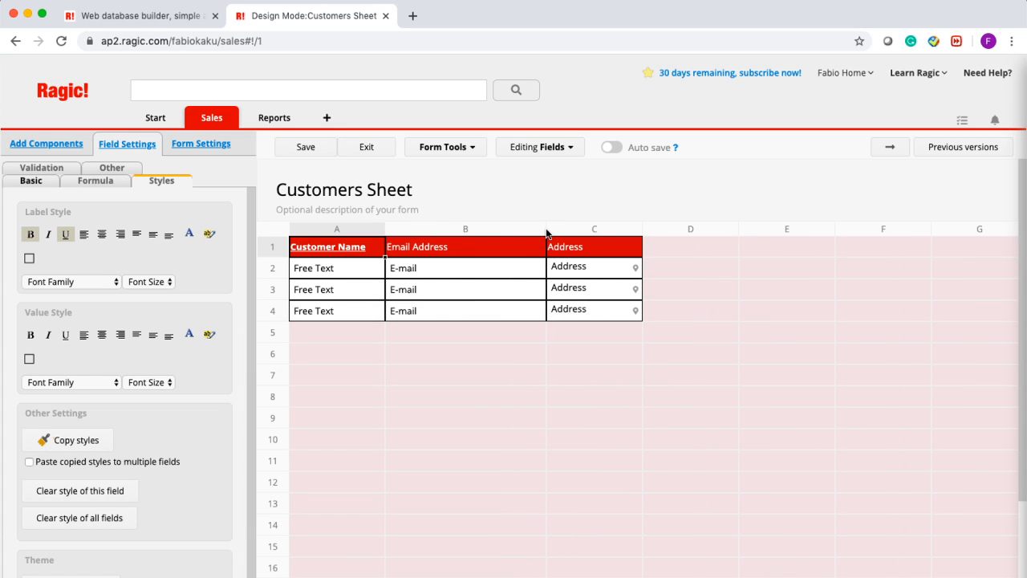
drag(644, 231, 832, 232)
click(320, 154)
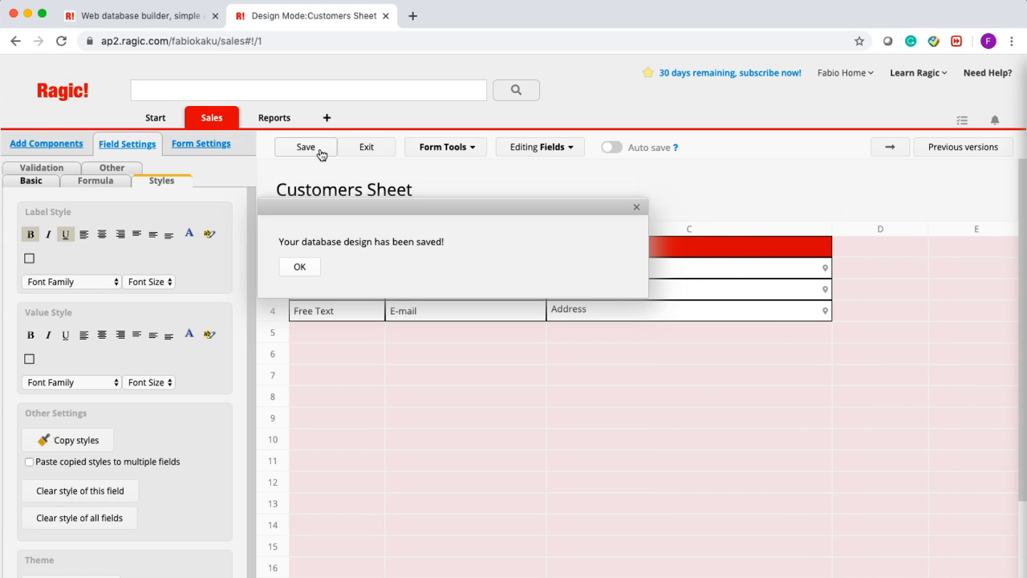
- Exit to view the listing, then return to design mode
click(366, 152)
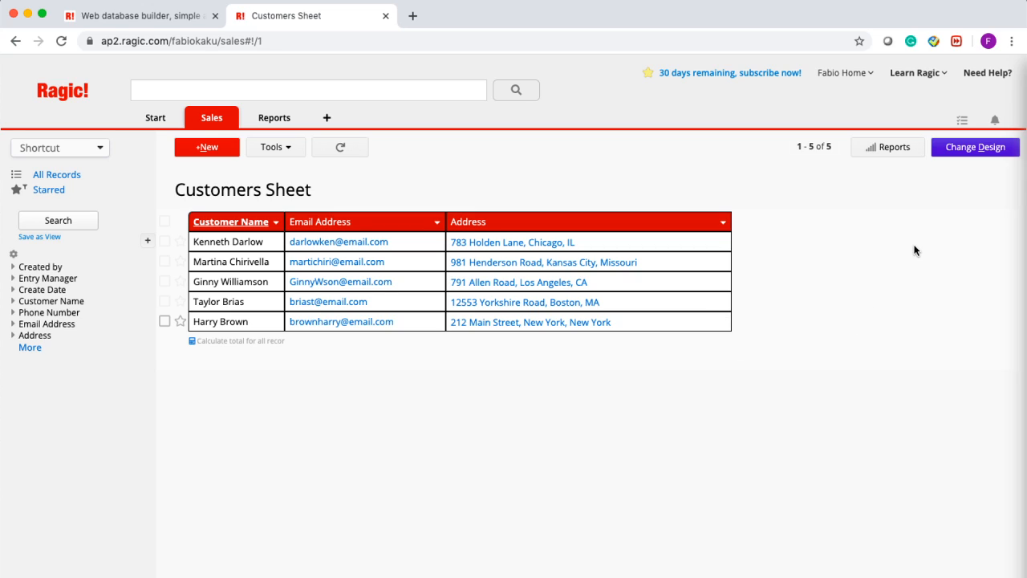
click(975, 148)
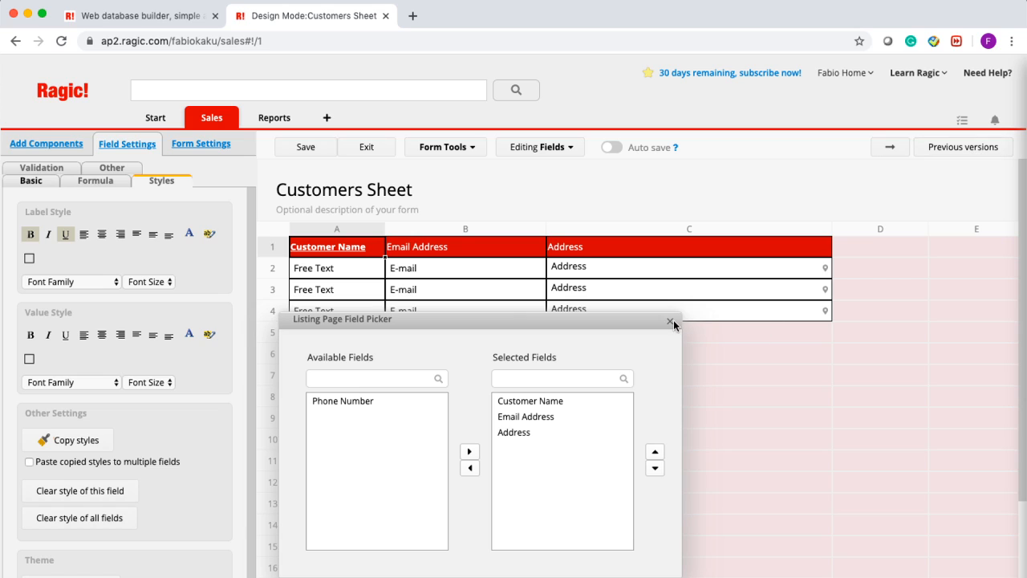
click(670, 324)
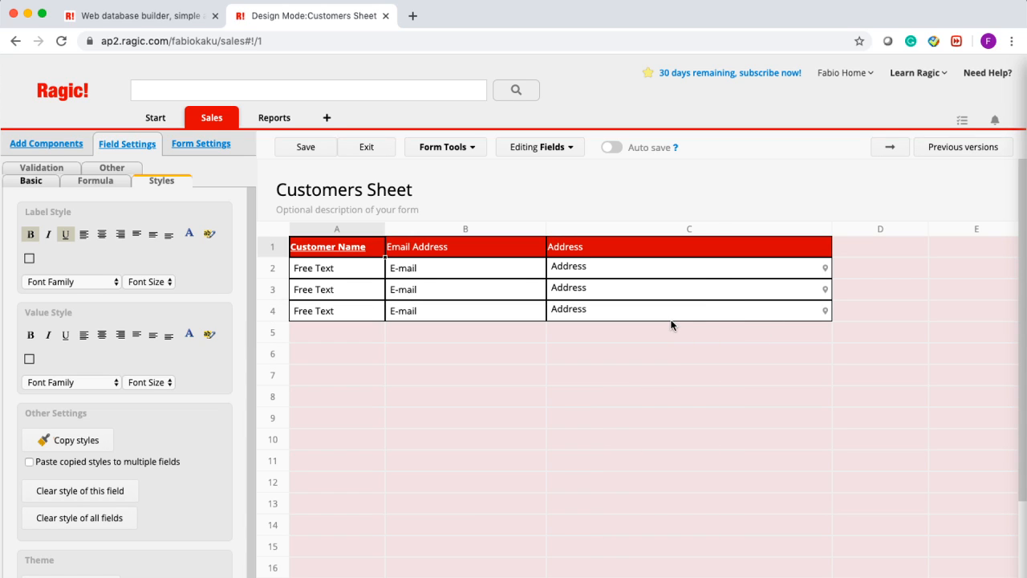
- Set Management to Survey User and User to No Rights in Access Rights, then save
click(215, 146)
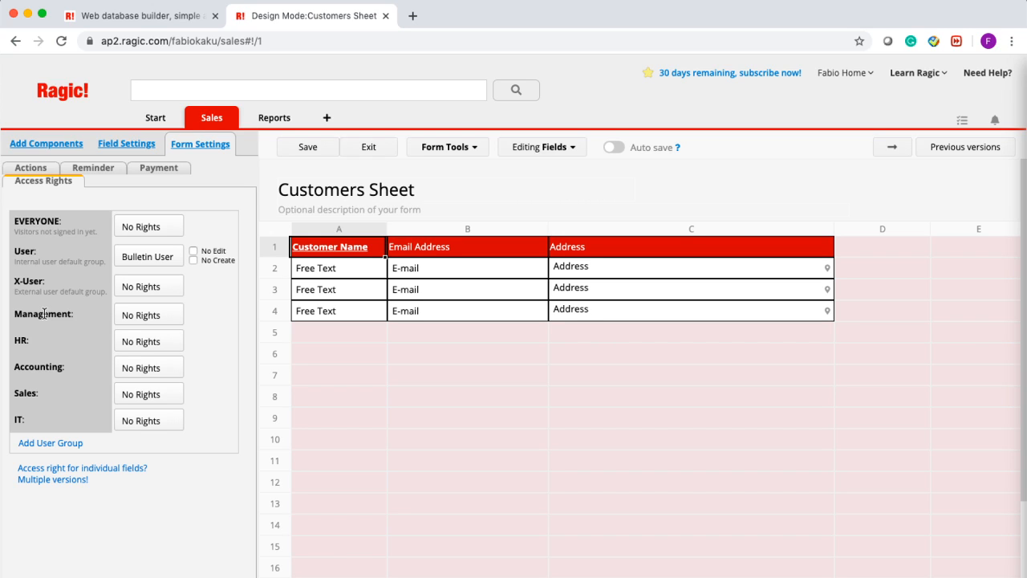
click(132, 318)
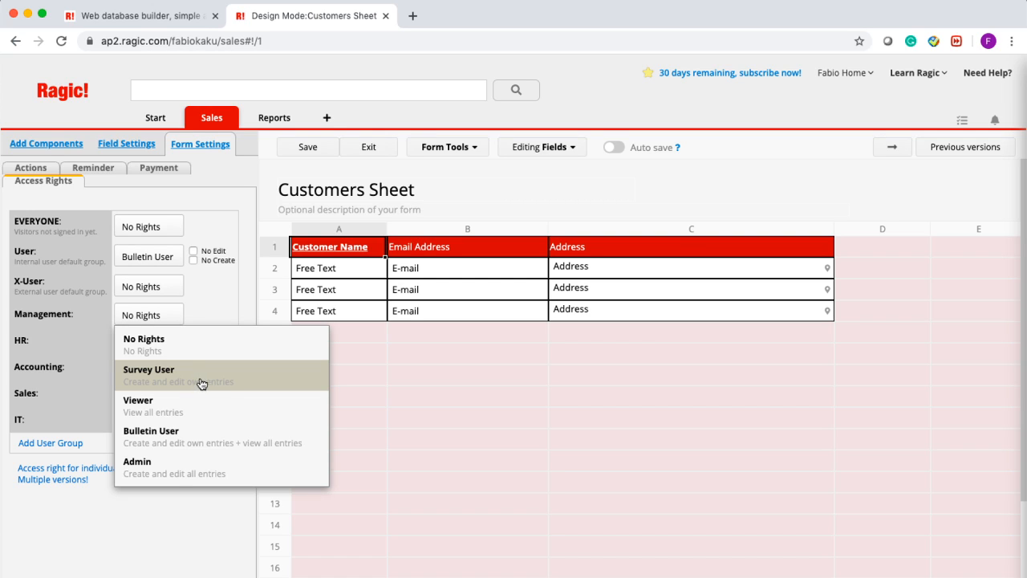
click(298, 387)
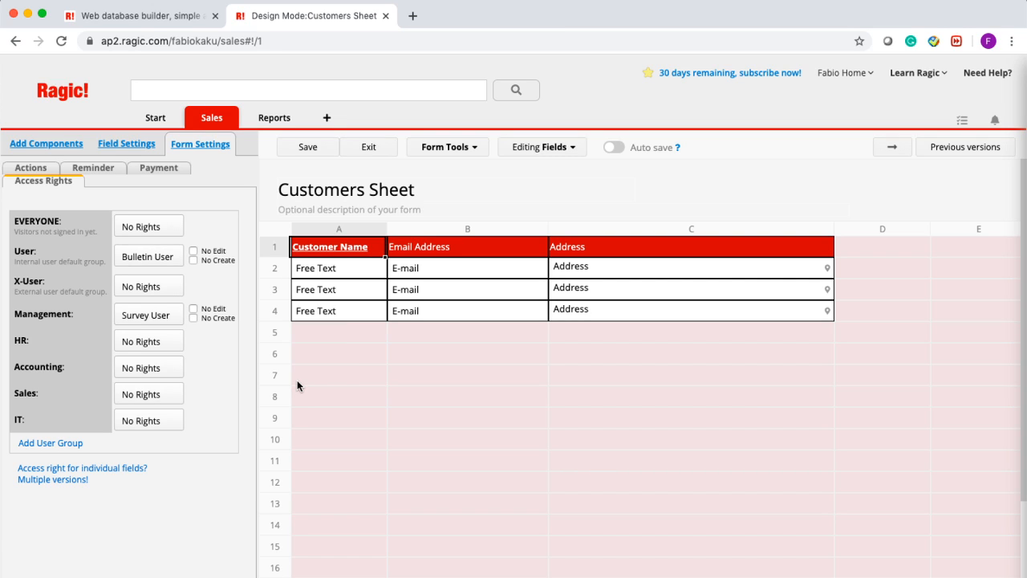
click(177, 265)
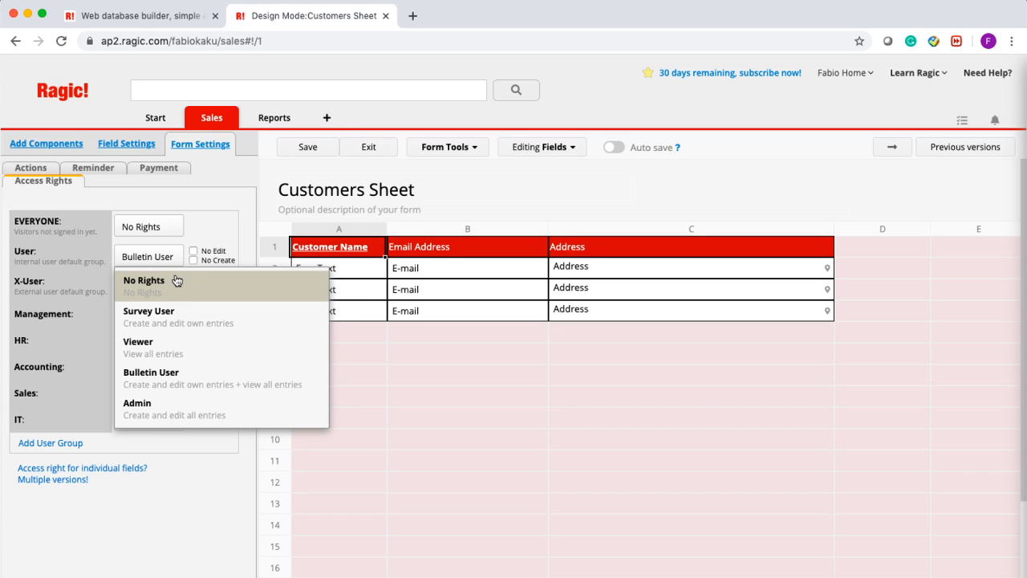
click(175, 278)
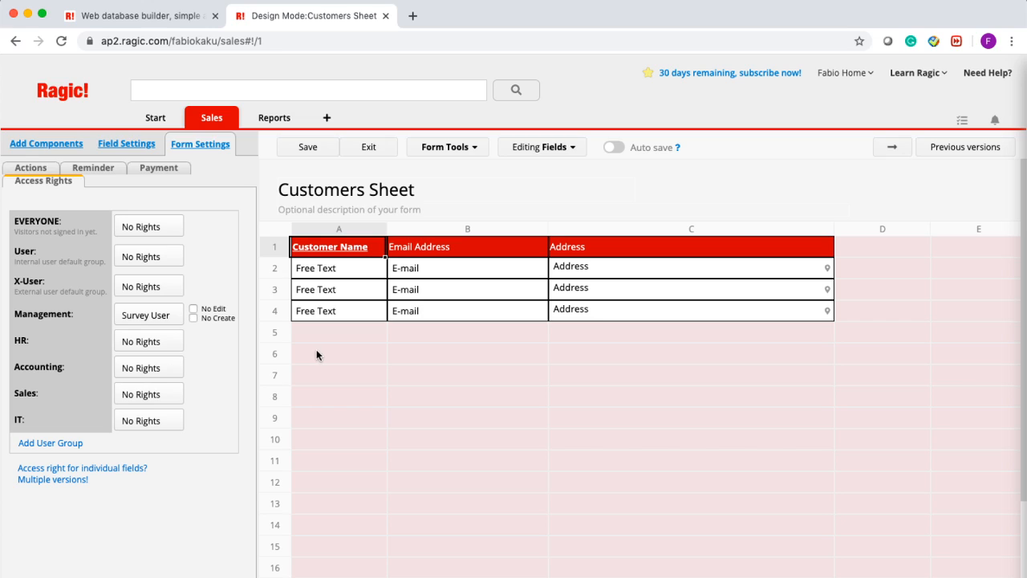
click(310, 149)
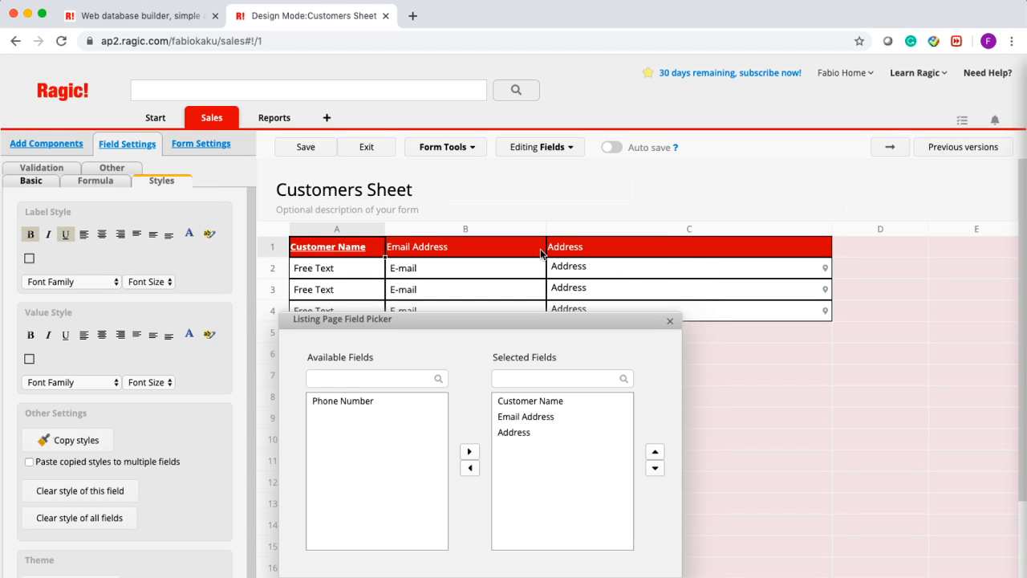
- Switch to the form layout and exit design mode to view the saved customer record
click(671, 323)
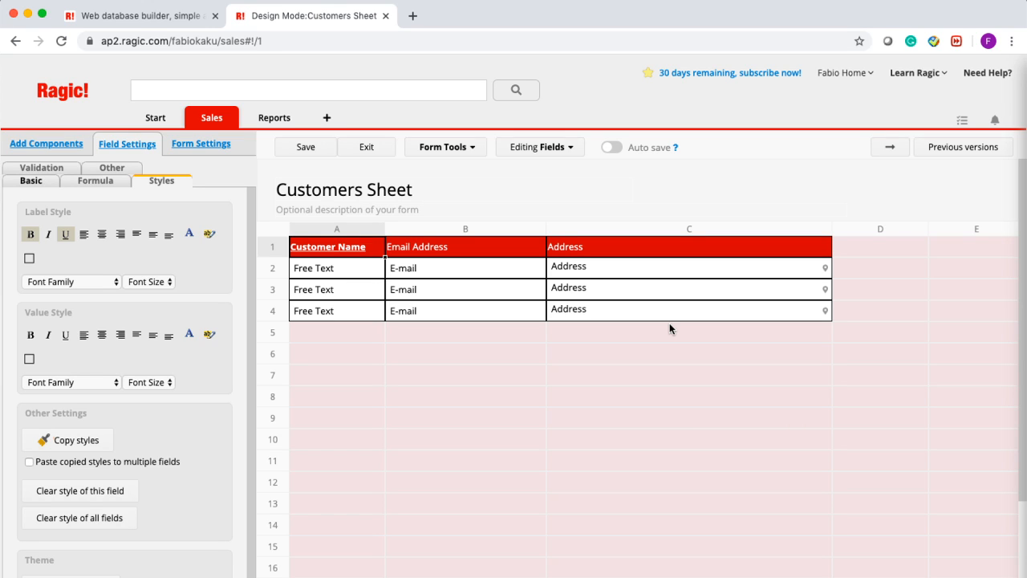
click(892, 152)
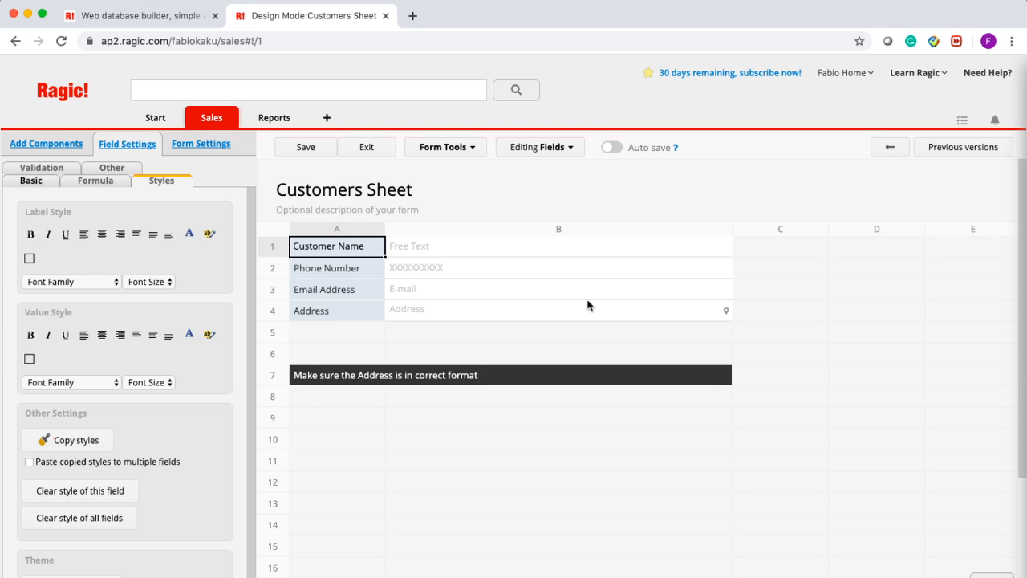
click(351, 337)
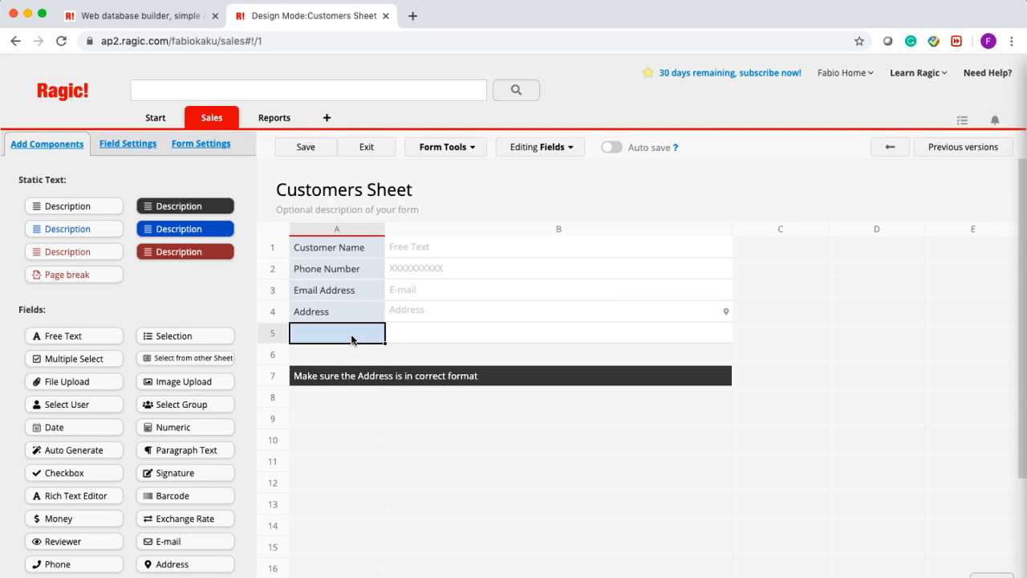
click(335, 249)
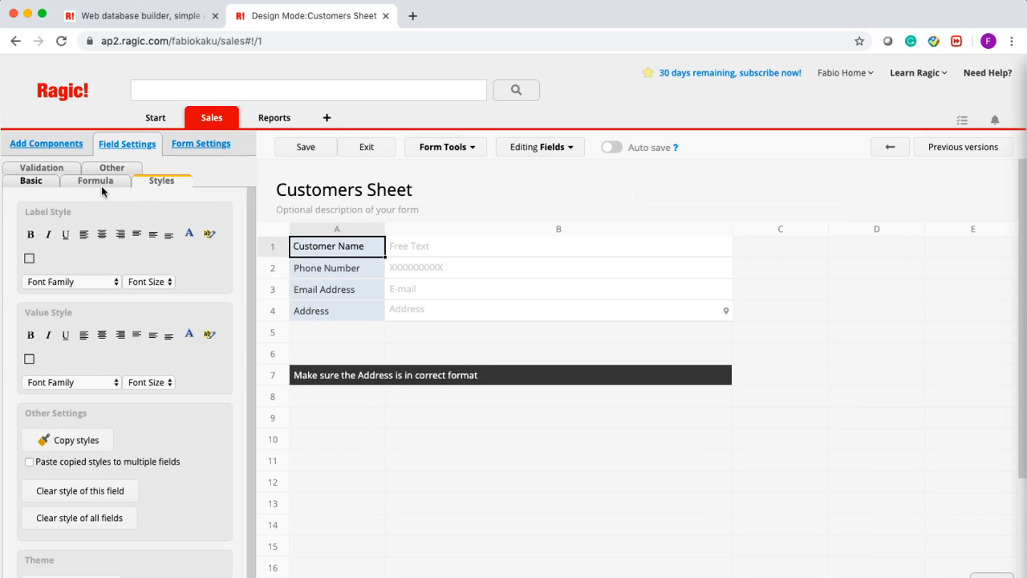
click(382, 153)
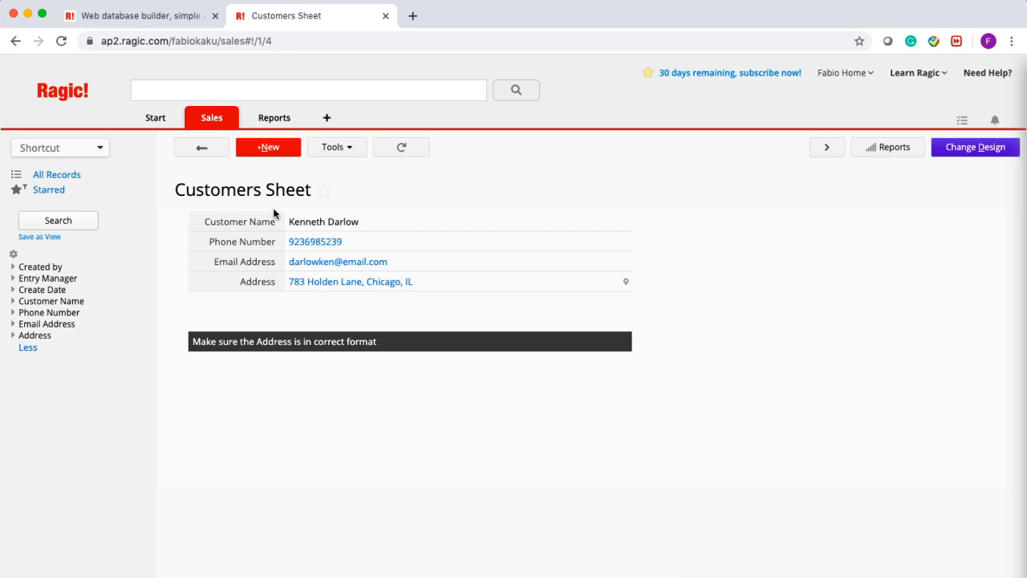
- Open the Add new sheet dialog from the + tab beside Sales
mouse_move(217, 132)
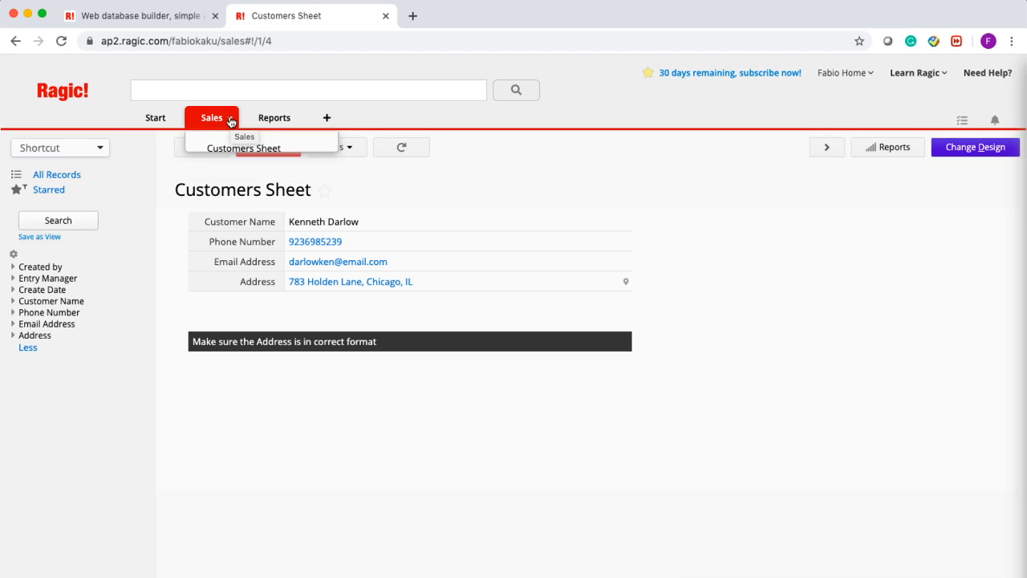
click(328, 119)
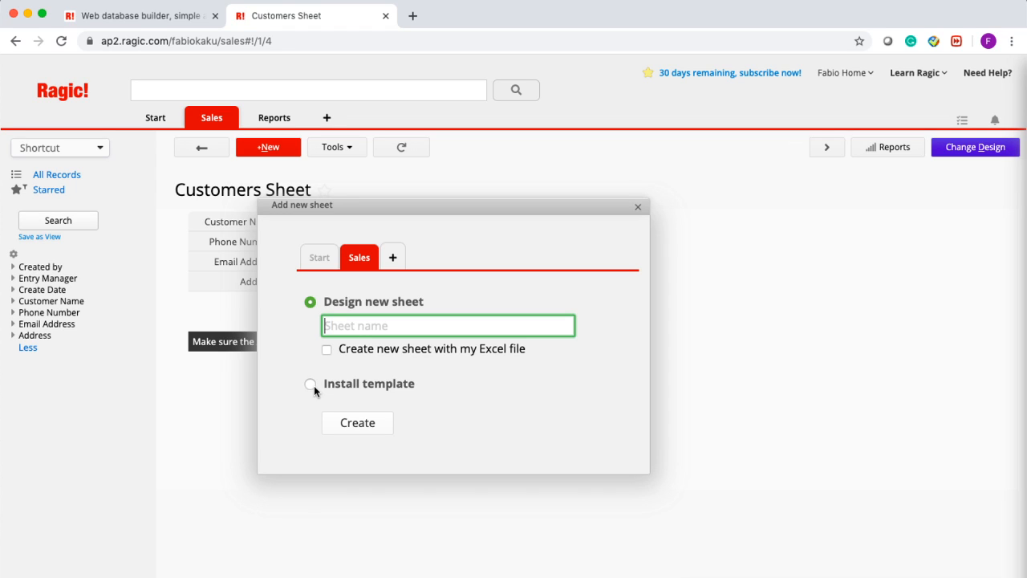
click(345, 431)
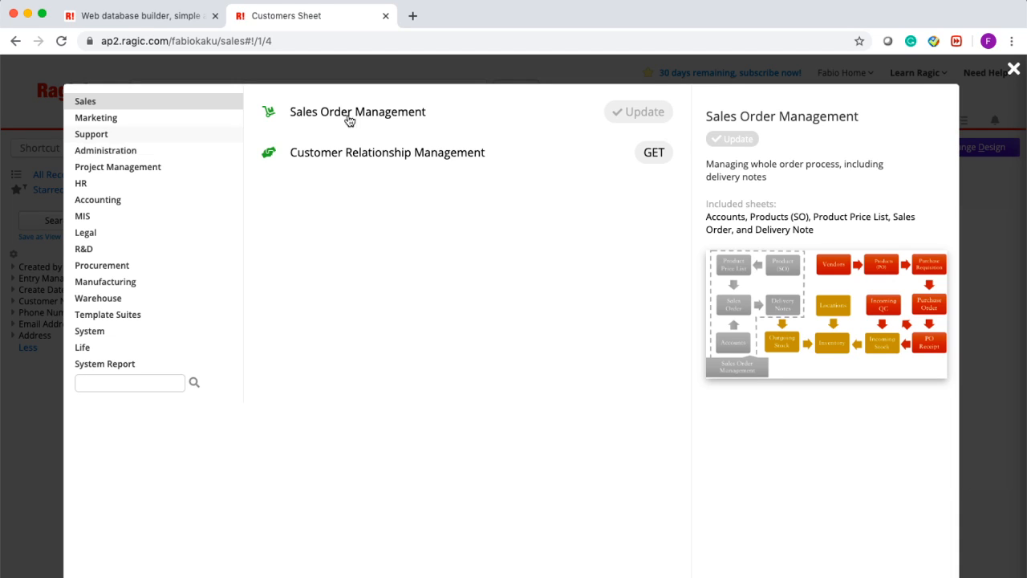
click(1014, 70)
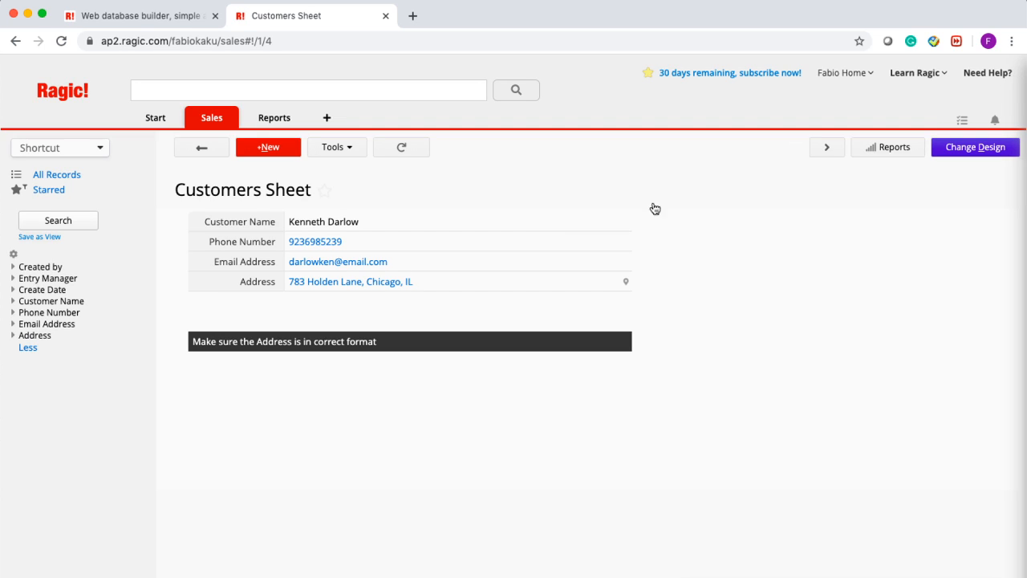
click(328, 119)
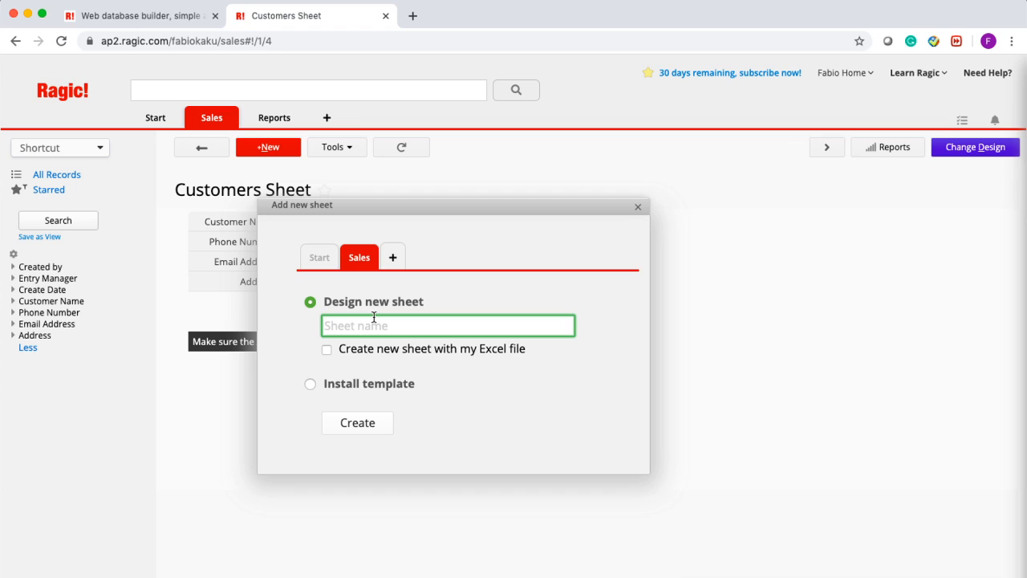
- Create a blank sheet named 'Product Sheet' under Sales without using a quick template
text(Product Sheet)
click(350, 425)
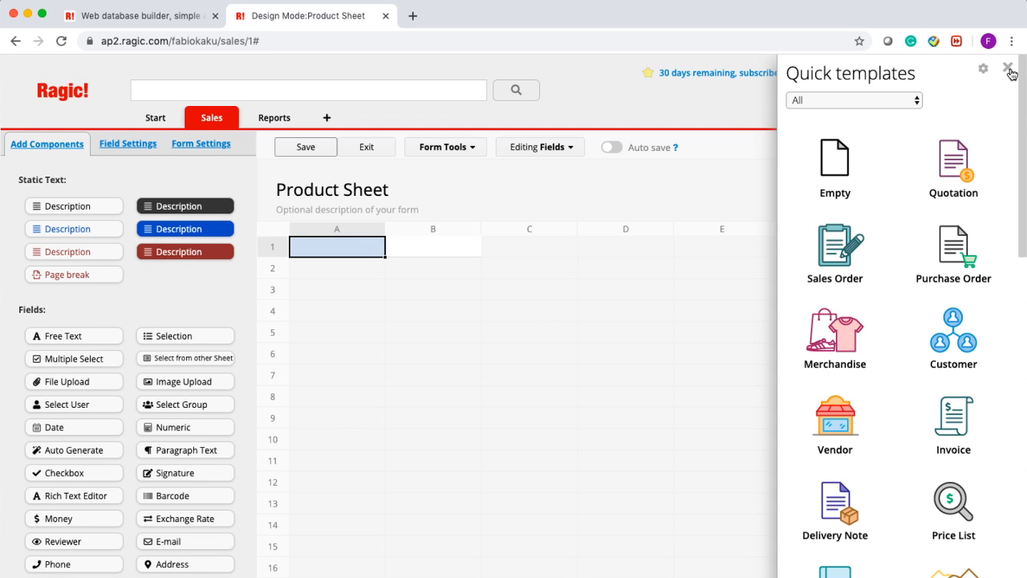
click(1009, 70)
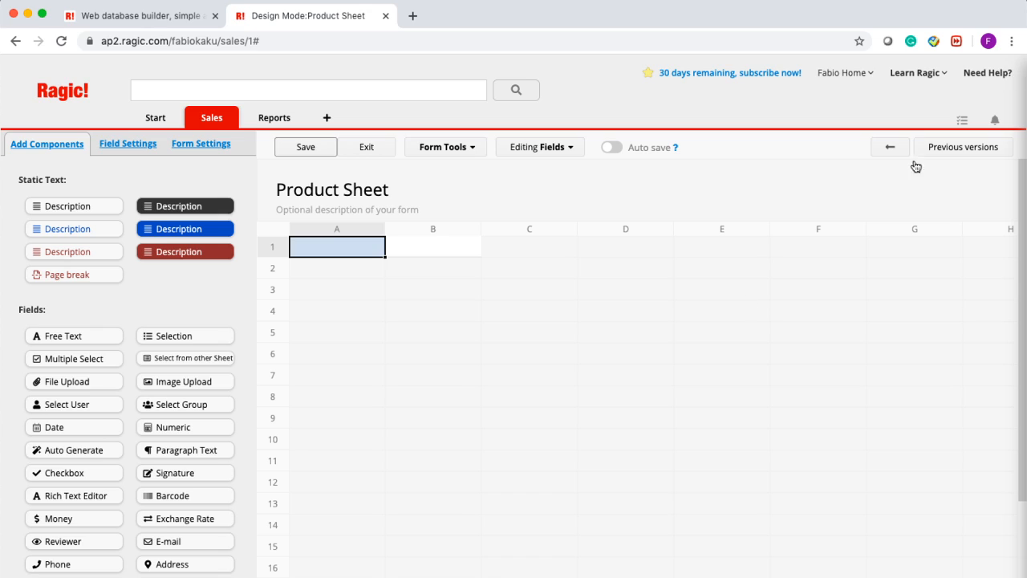
- Add a 'Product Name' field in cell A1 of the new sheet
click(333, 288)
click(325, 247)
key(ctrl+space)
key(ctrl+space)
text(Product Name)
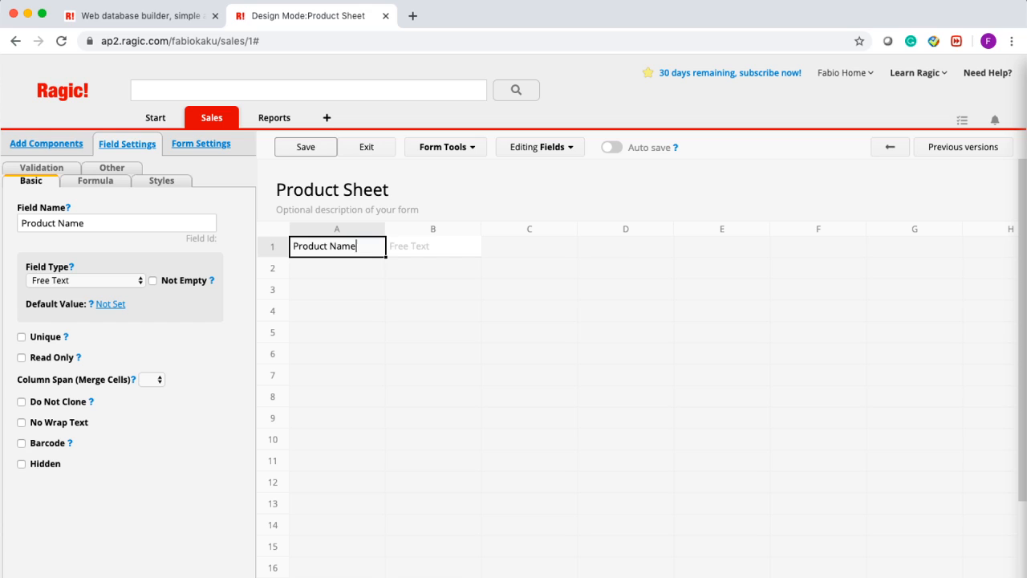
key(Return)
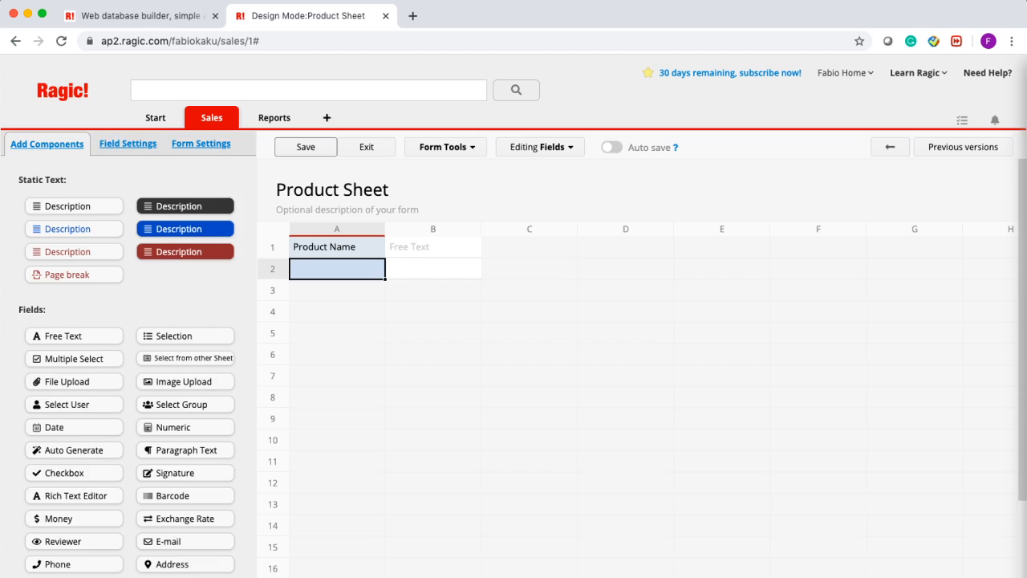
- Add a 'Product ID' field in cell A2 with field type Auto Generate
text(Product ID)
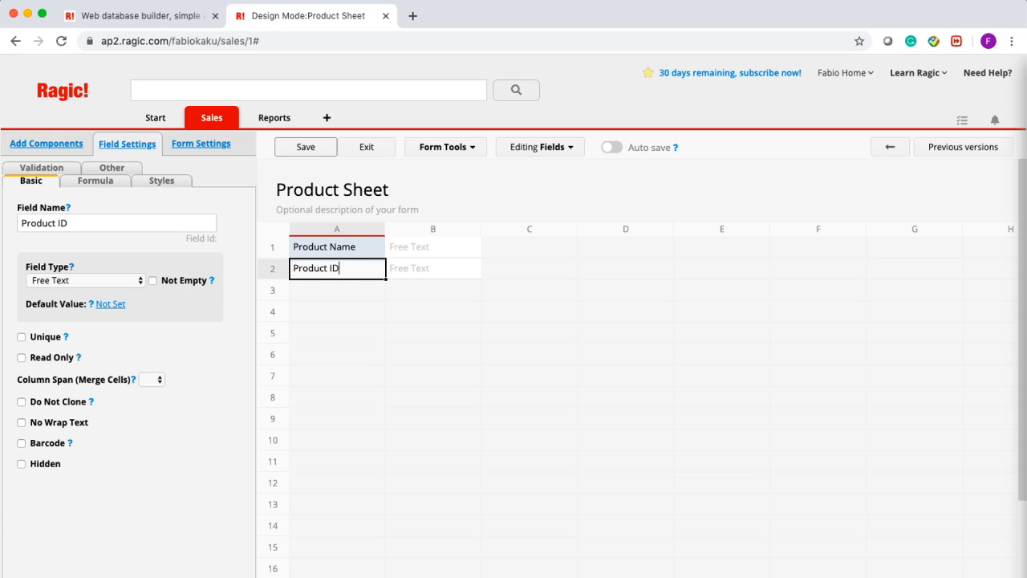
click(109, 284)
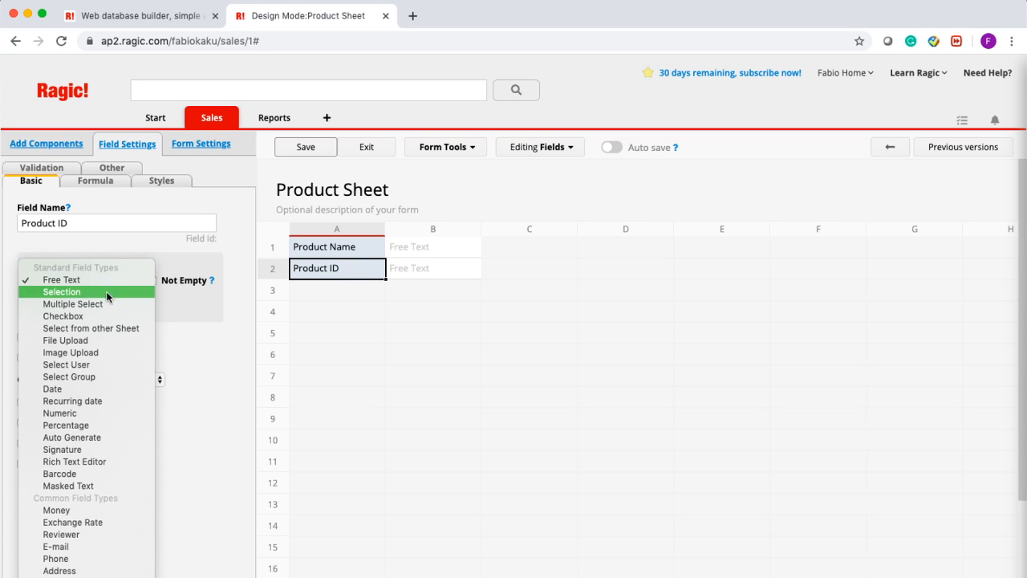
click(95, 440)
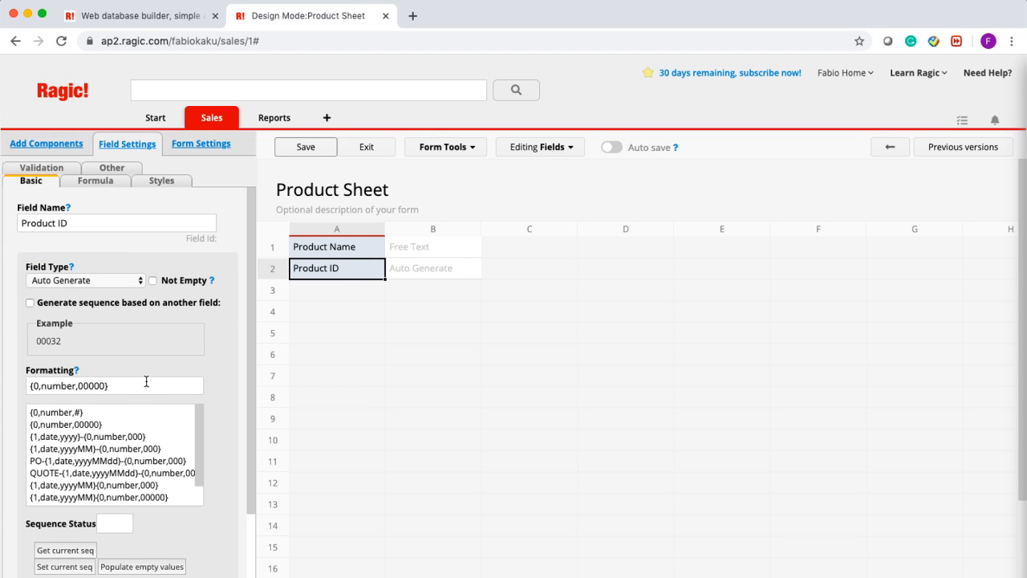
- Change the Product ID format to Product-{0,number,000} and save the design
click(47, 385)
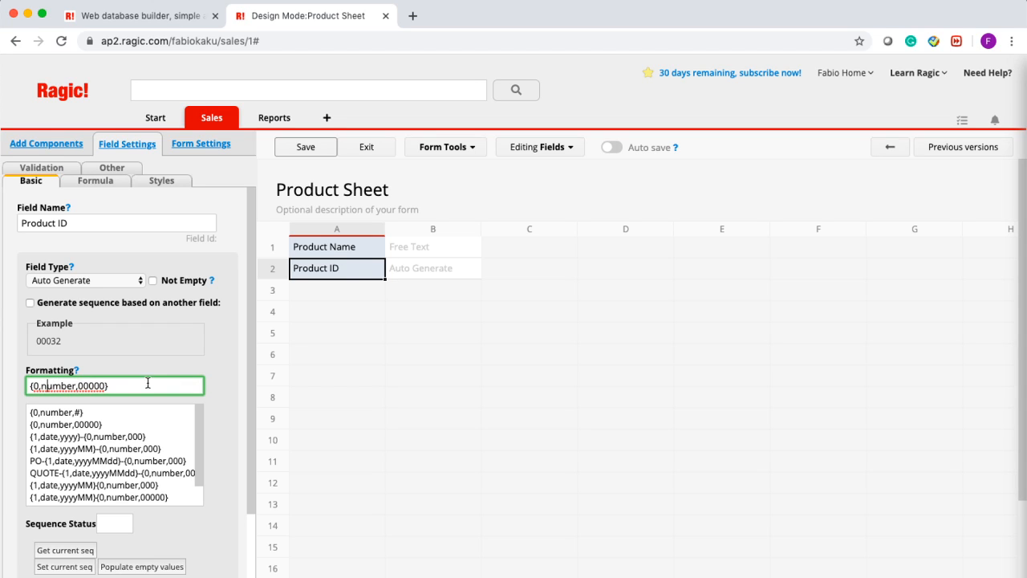
key(BackSpace)
key(BackSpace)
click(28, 386)
text(P)
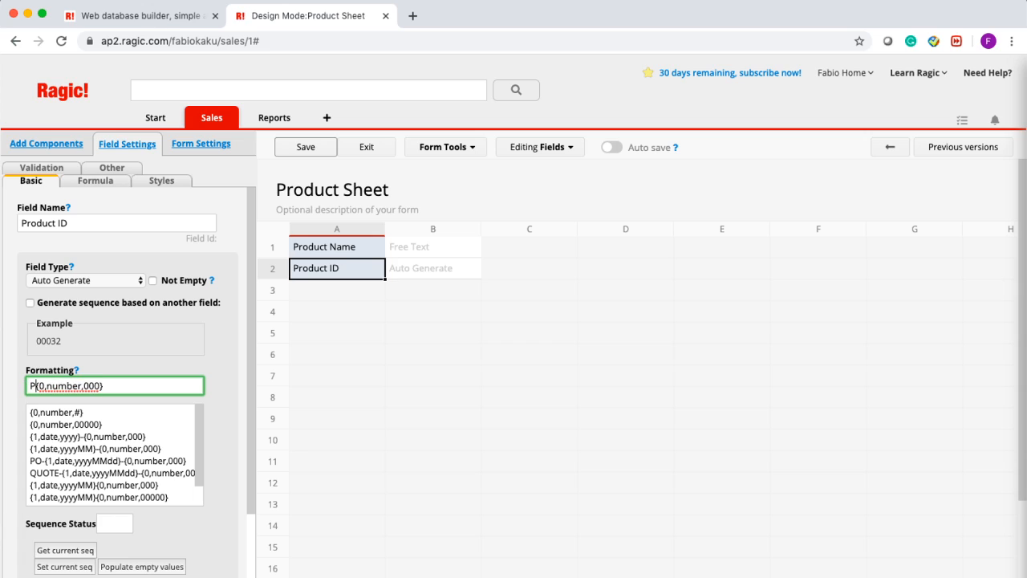
text(roduct-)
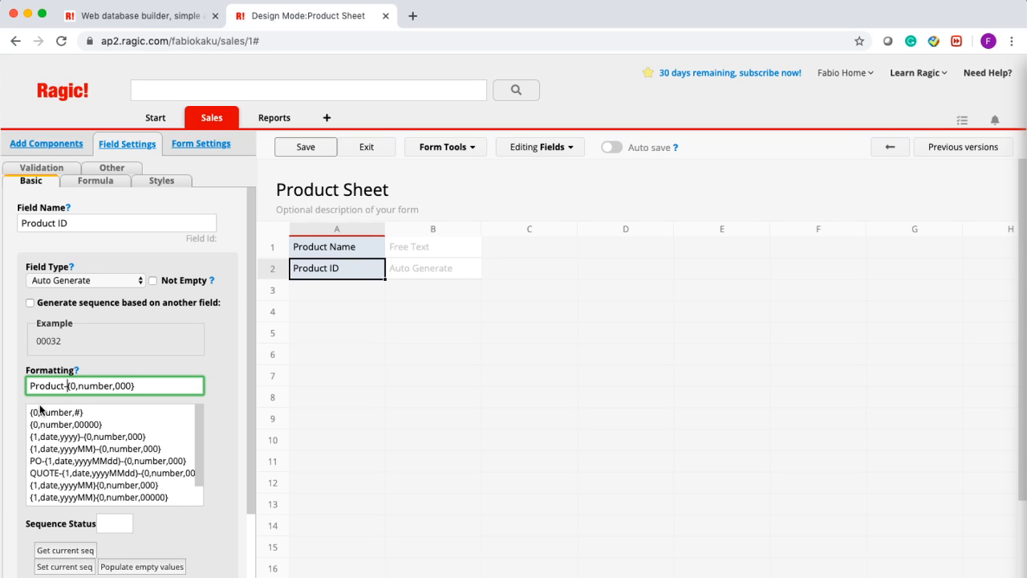
drag(45, 386, 154, 393)
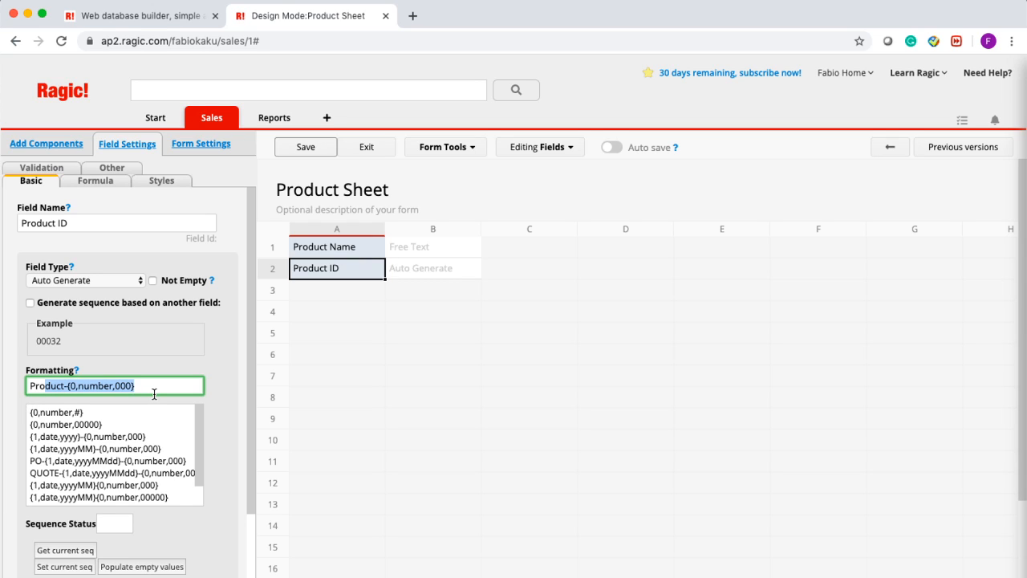
click(293, 150)
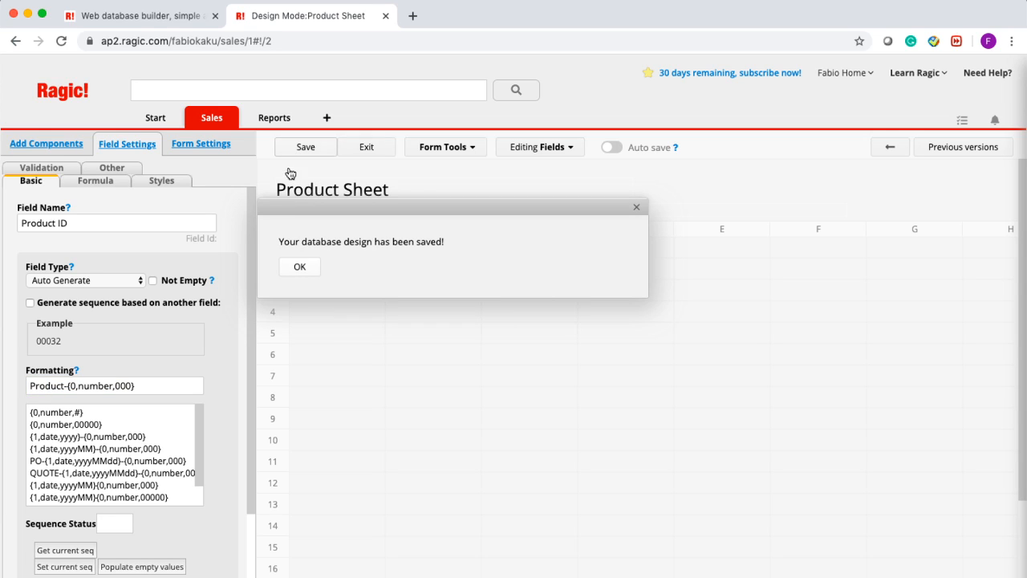
- Add a 'Color' field in cell A3 of the Product Sheet
click(317, 276)
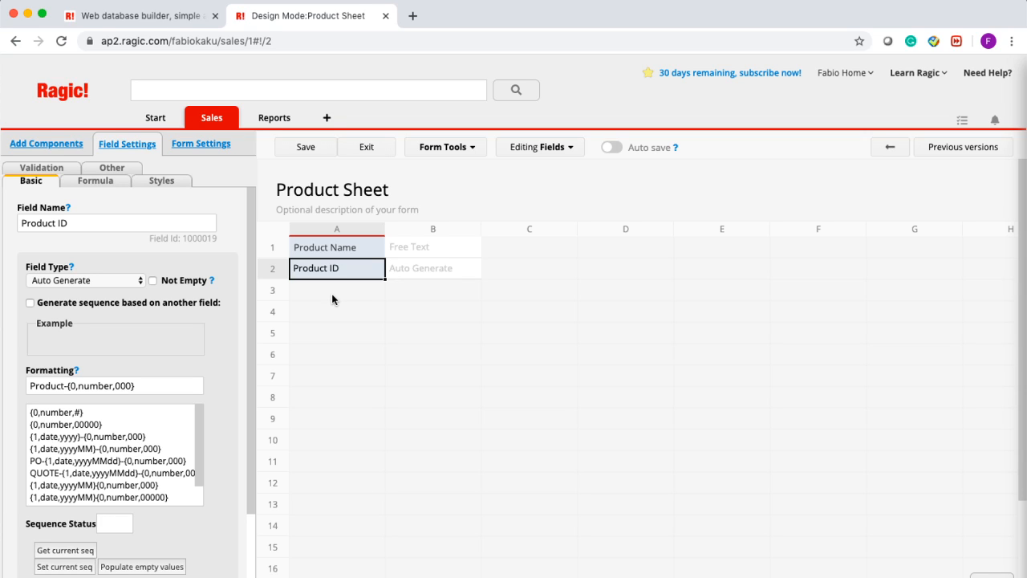
click(332, 291)
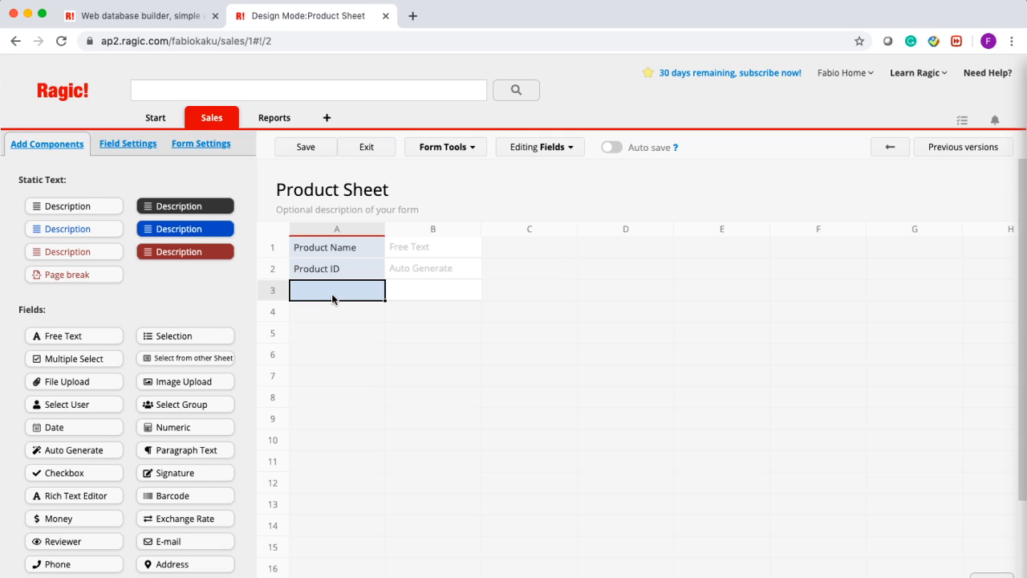
text(COlor)
key(BackSpace)
key(BackSpace)
key(BackSpace)
key(BackSpace)
text(olor)
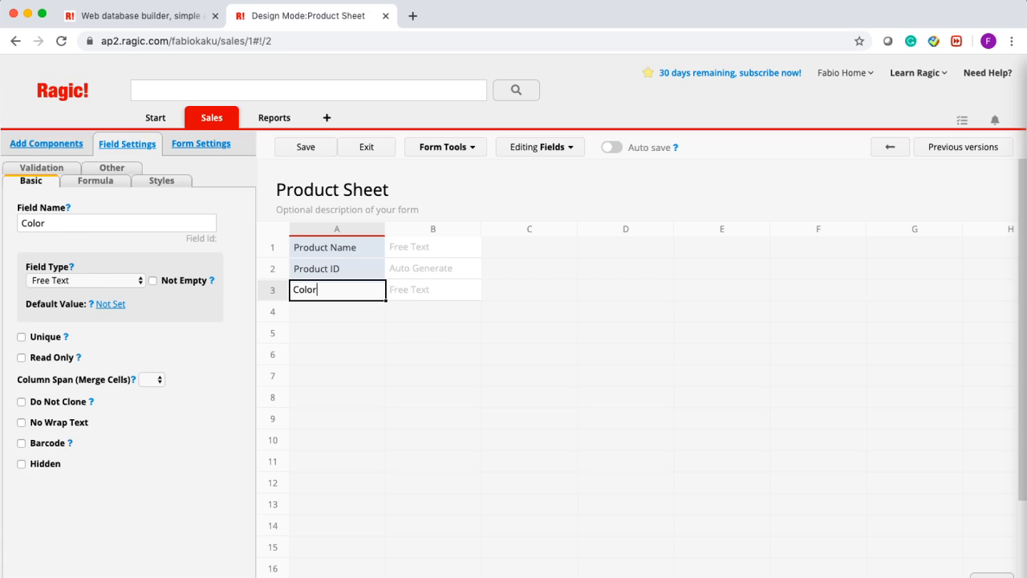
key(Return)
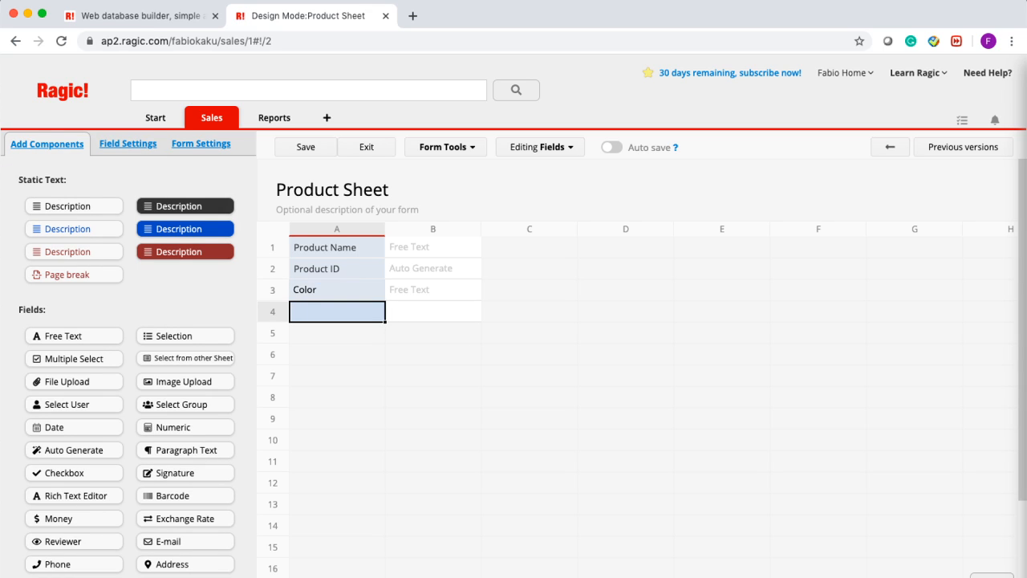
- Add a 'Price' field in A4 formatted as $#,###.##
text(Pr)
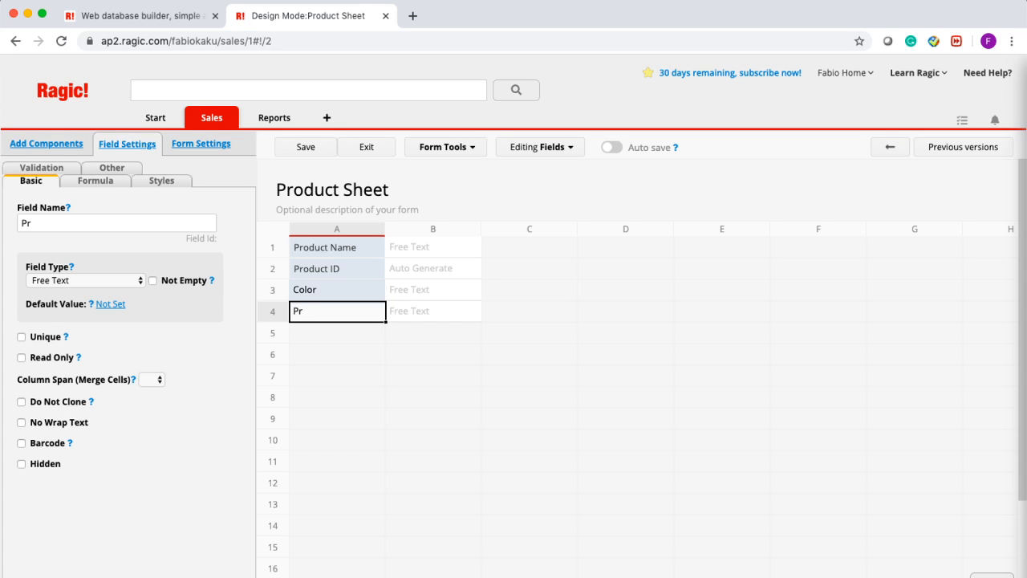
text(ice)
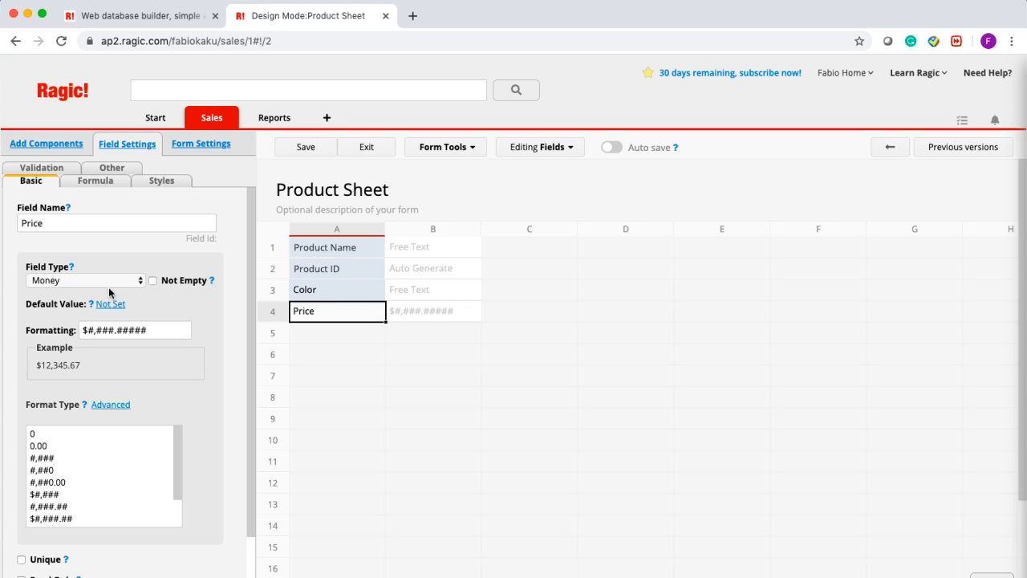
click(146, 330)
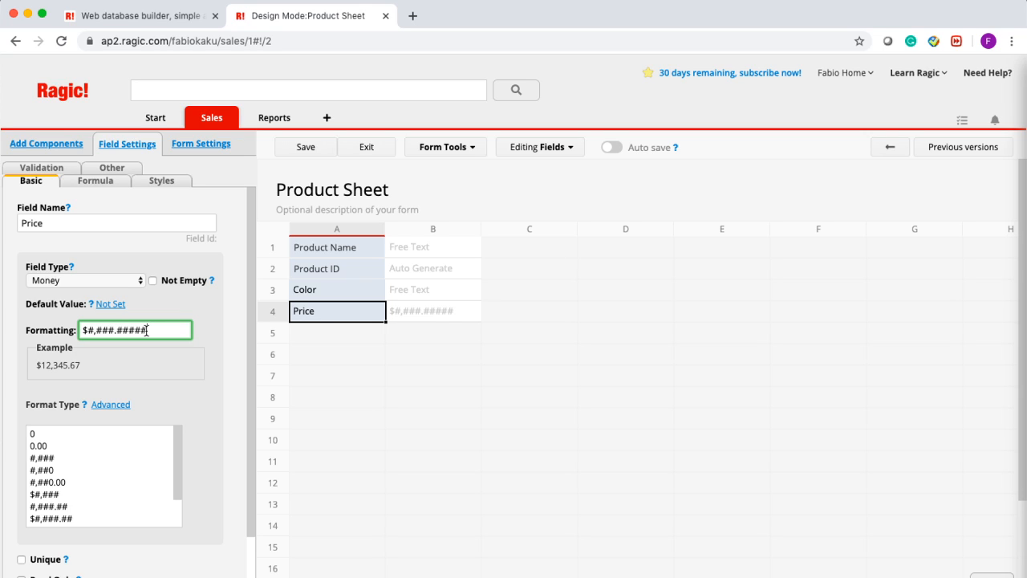
key(BackSpace)
key(BackSpace)
key(BackSpace)
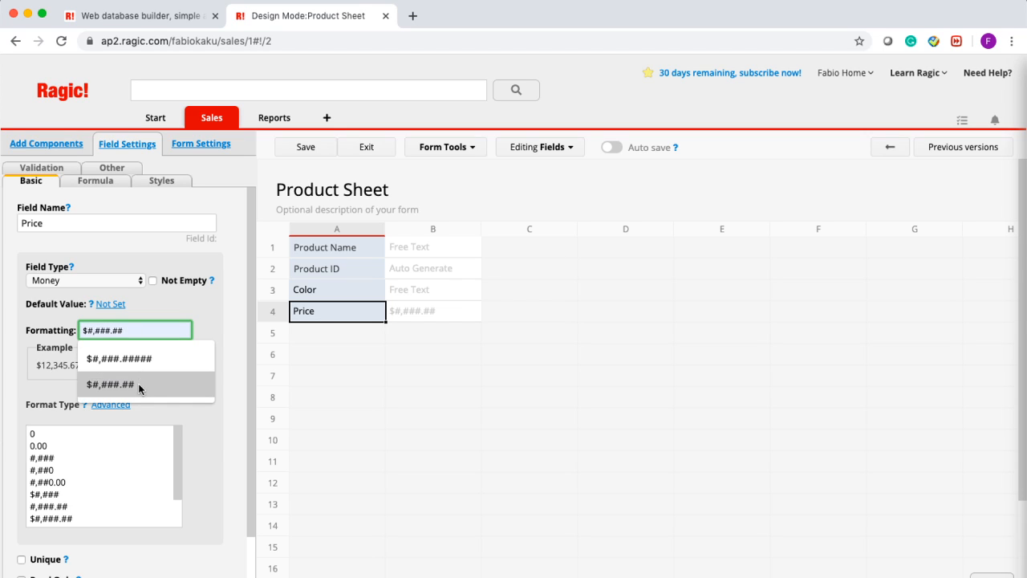
click(138, 384)
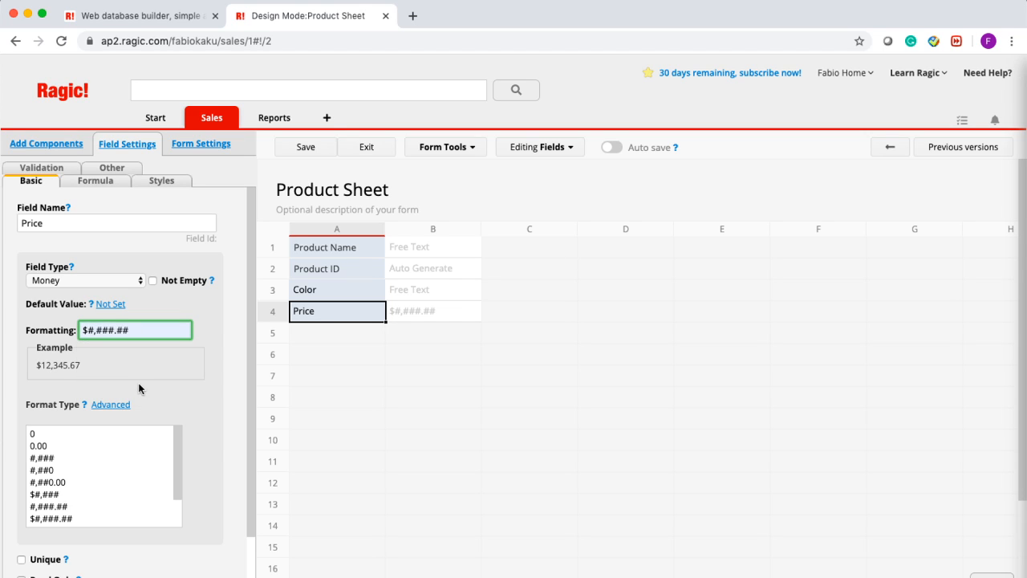
click(361, 337)
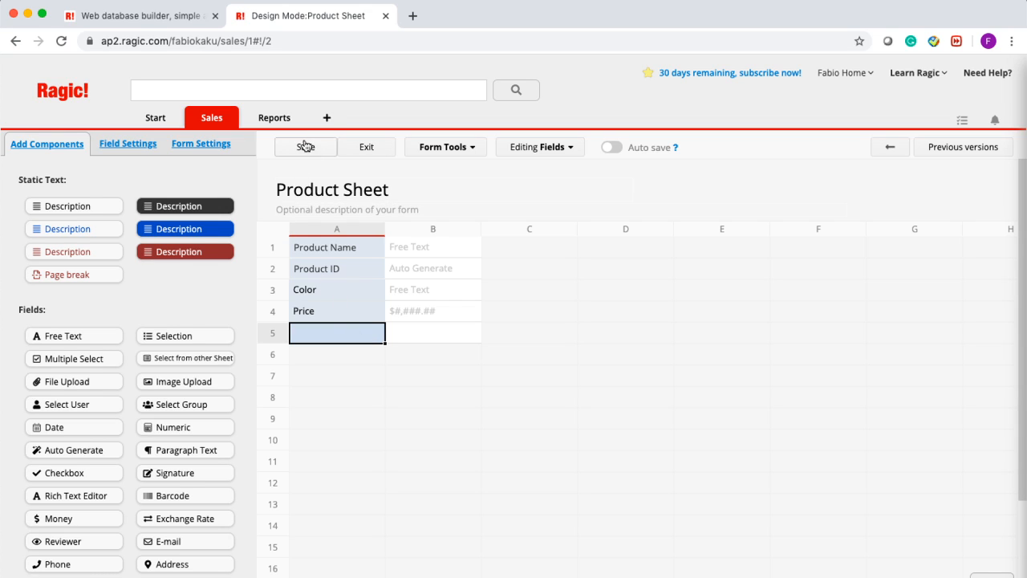
- Save the sheet design and exit to the New Product Sheet entry form
click(324, 248)
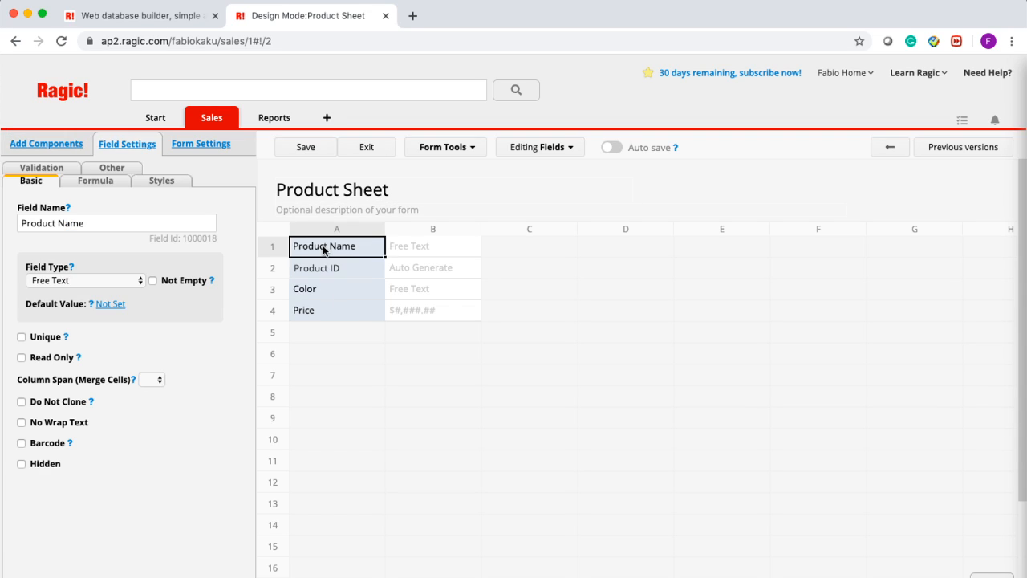
click(312, 159)
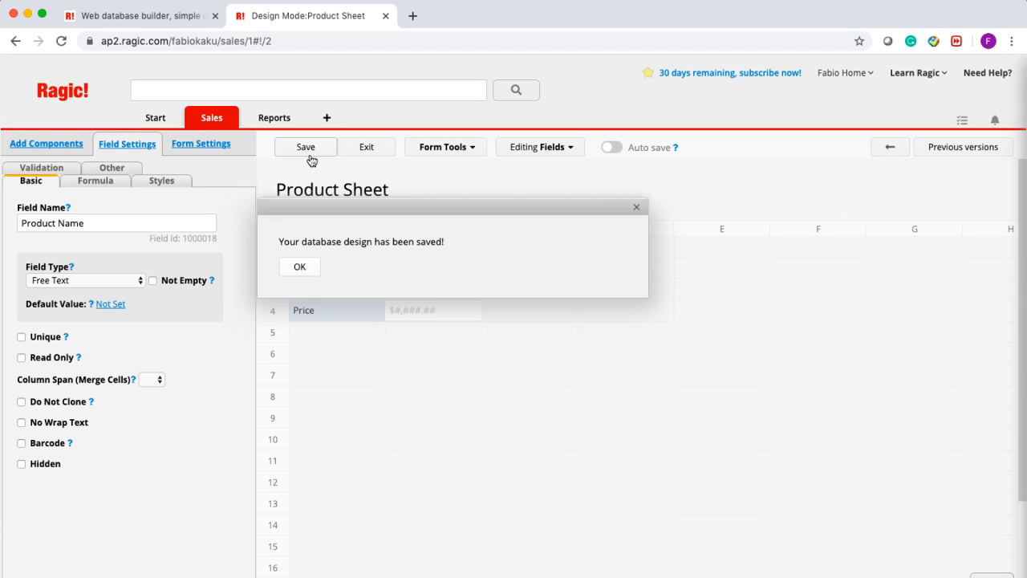
click(380, 151)
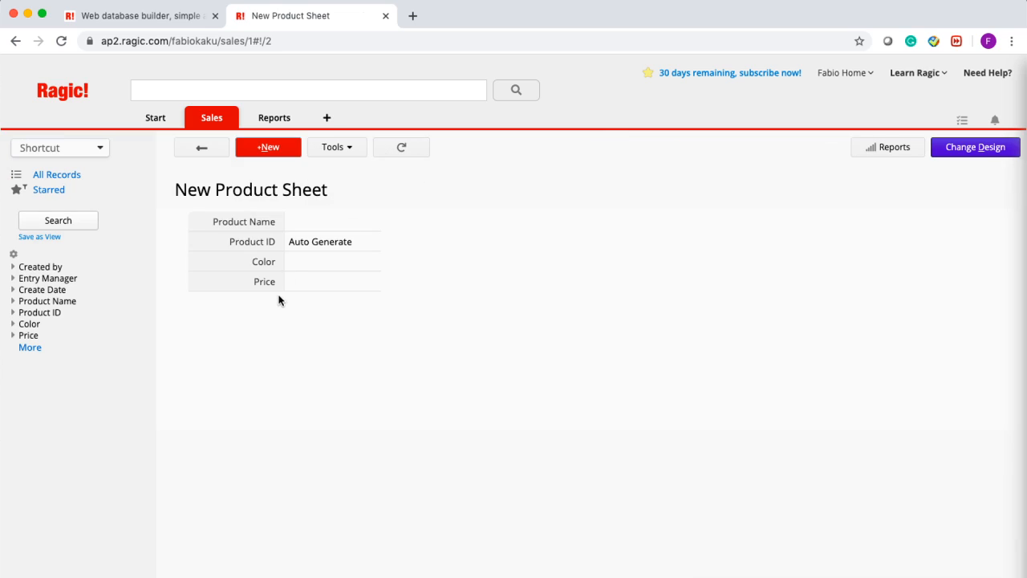
- Save a Jacket product record, colour Brown, price 99
click(324, 220)
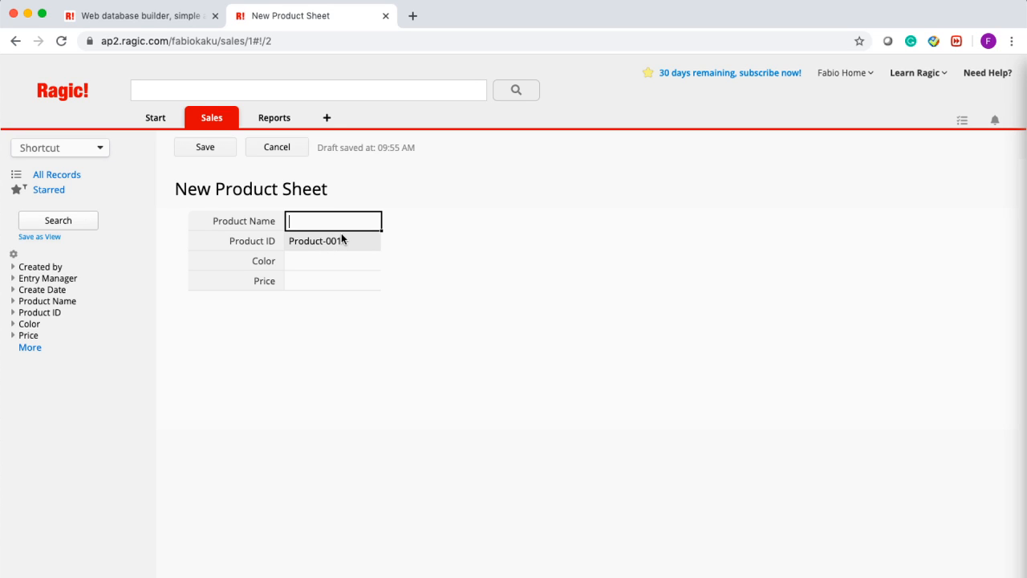
text(Jacket)
click(314, 264)
text(Brown)
click(331, 282)
text(99)
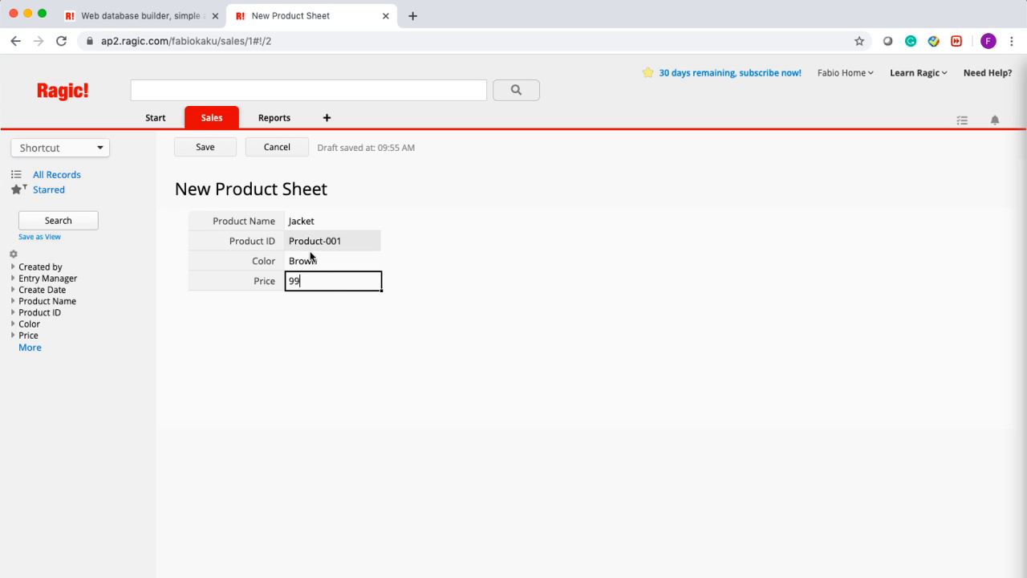
click(206, 147)
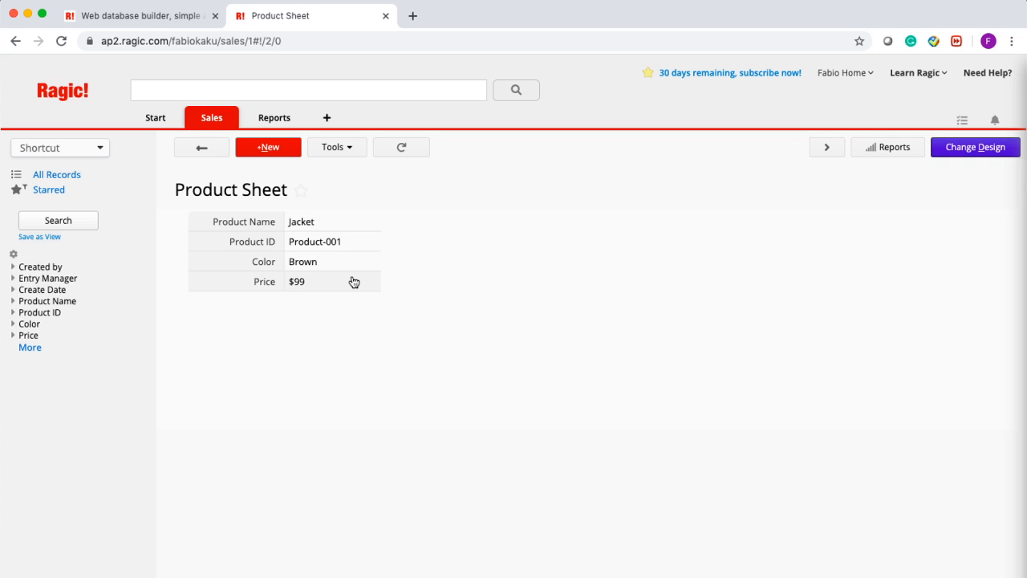
- Save a new T-shirt product record, colour Yellow, price 10.05
click(278, 152)
text(T-shirt)
key(Tab)
key(Tab)
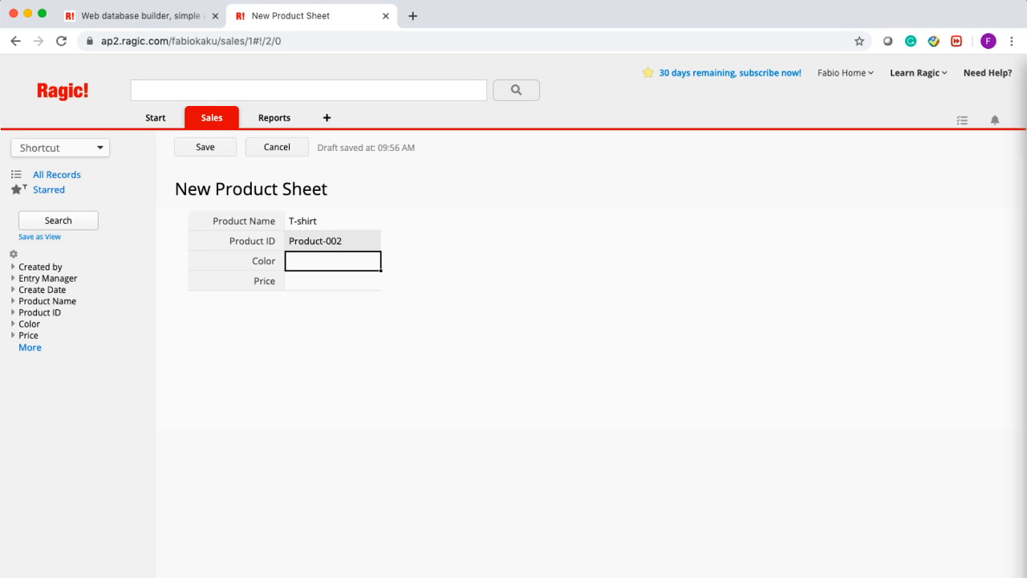
text(Yellow)
key(Tab)
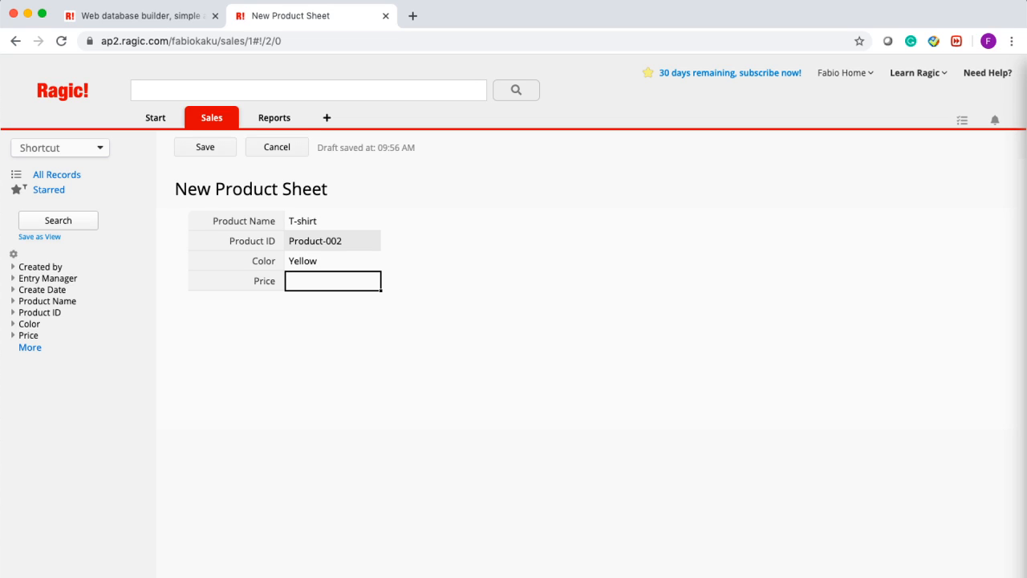
text(10.05)
click(205, 145)
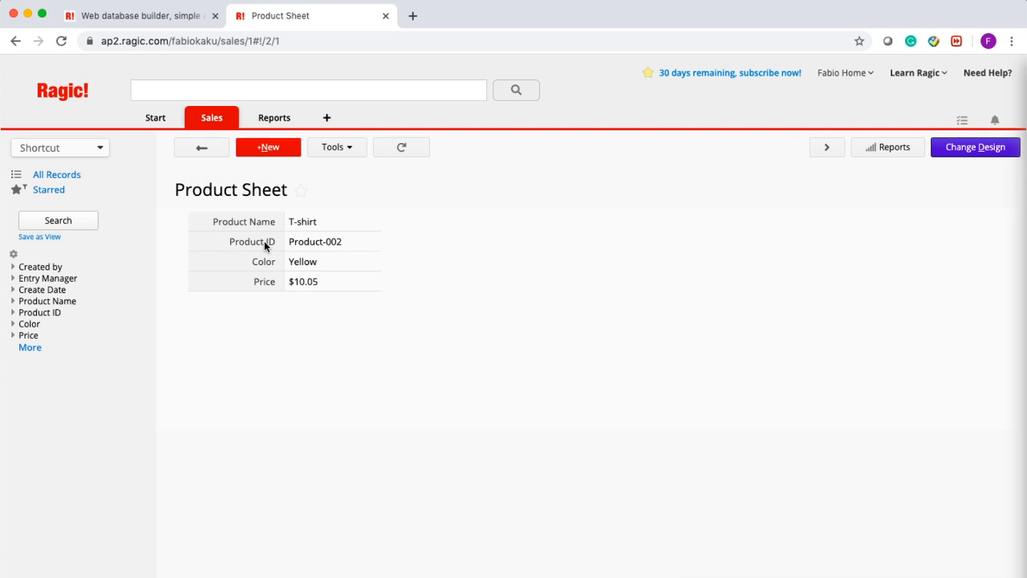
- Start a third record (Product-003) and cancel it while still blank
click(252, 152)
click(370, 245)
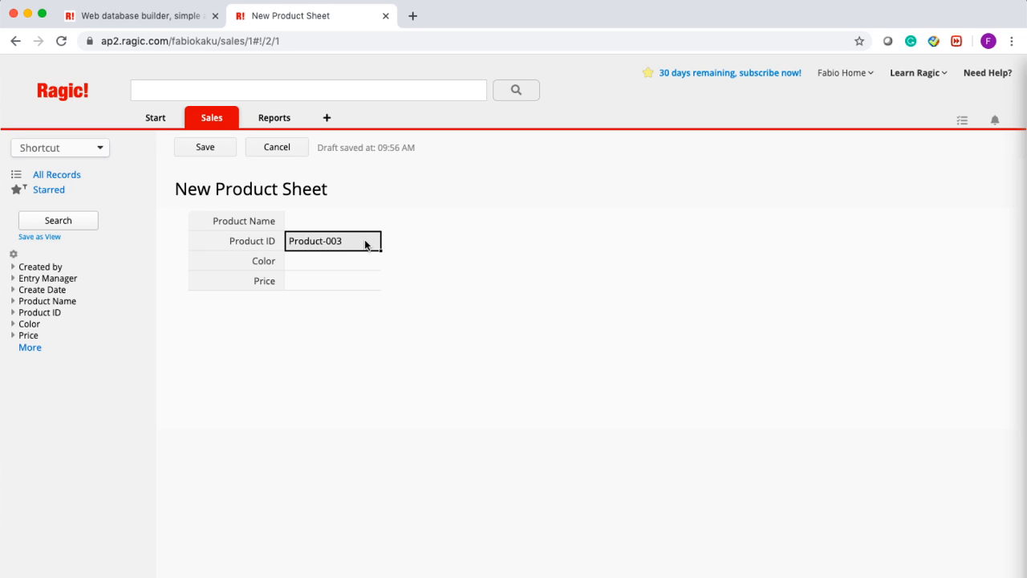
click(288, 149)
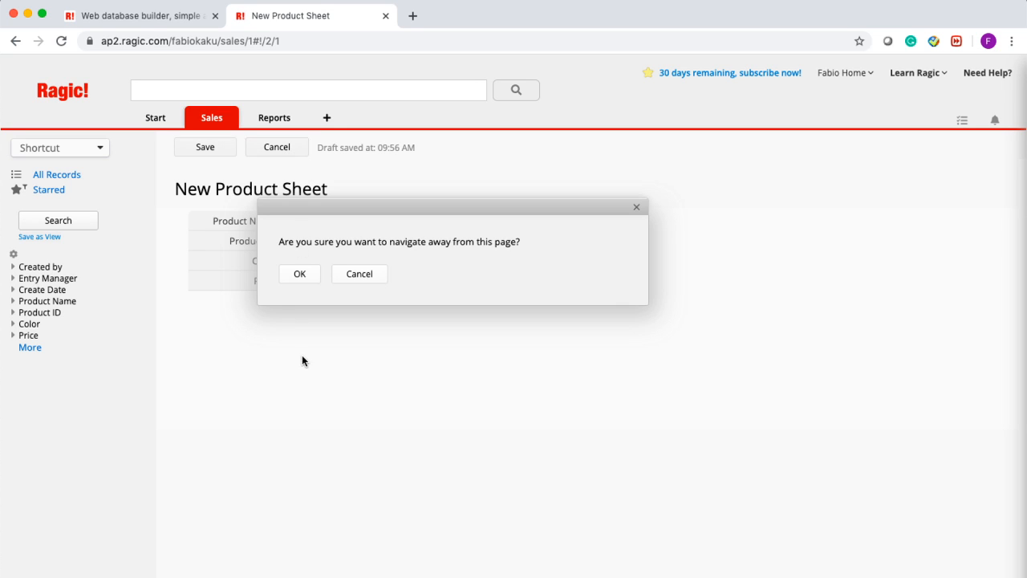
- Discard the blank record and reopen the Product Sheet design in form layout, keeping Product Name's column span unchanged
click(308, 278)
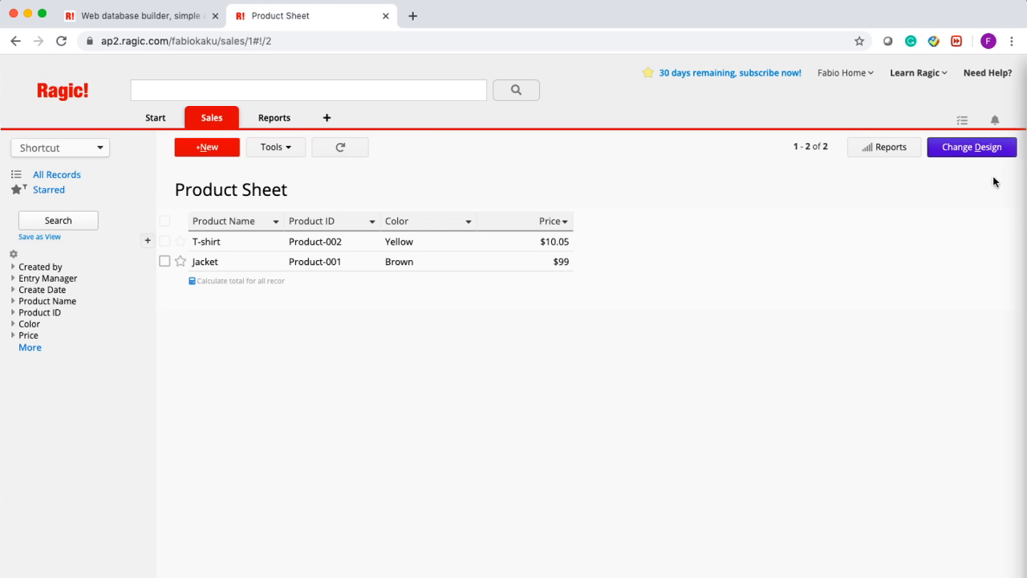
click(972, 148)
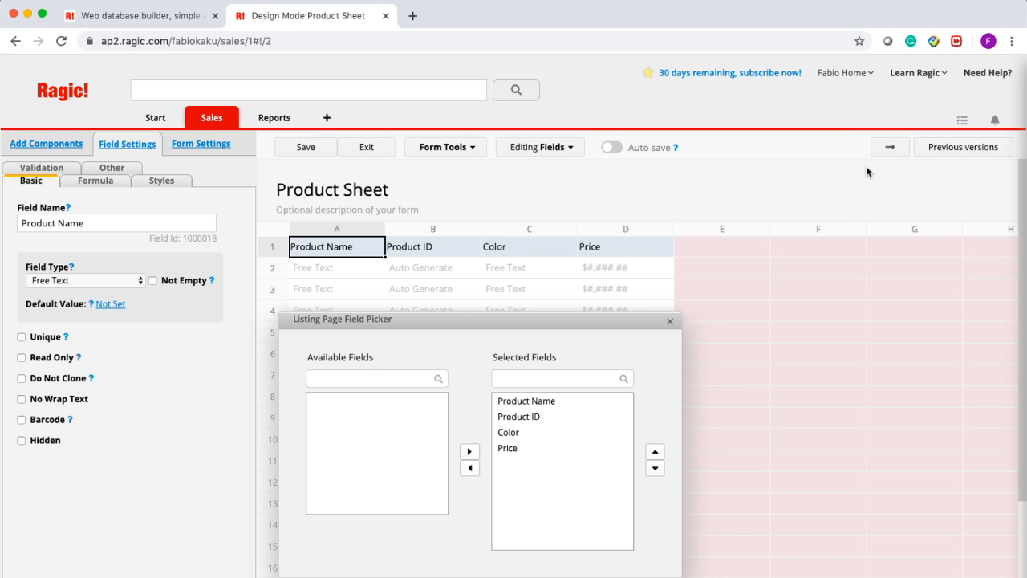
click(888, 156)
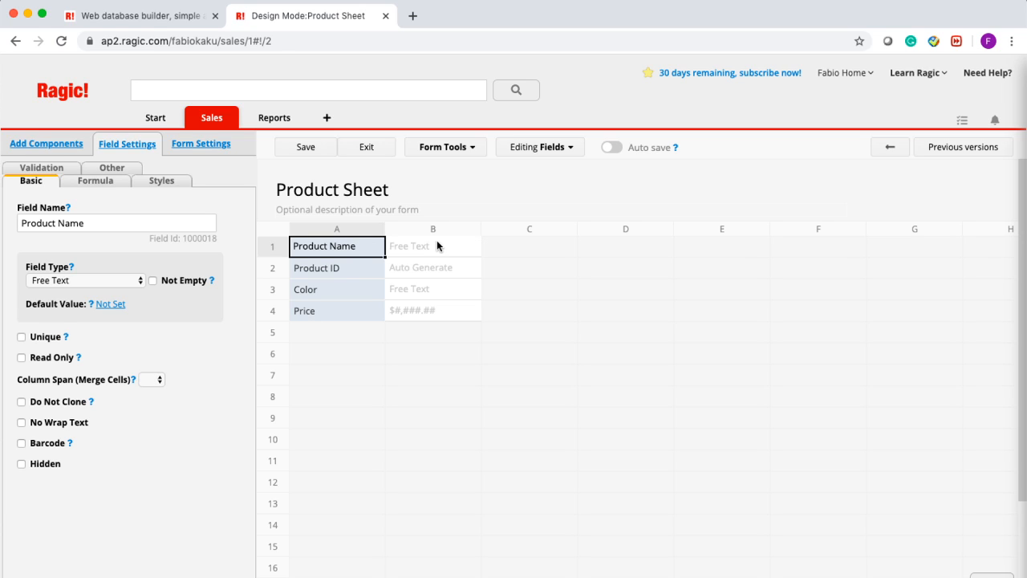
click(152, 380)
click(153, 415)
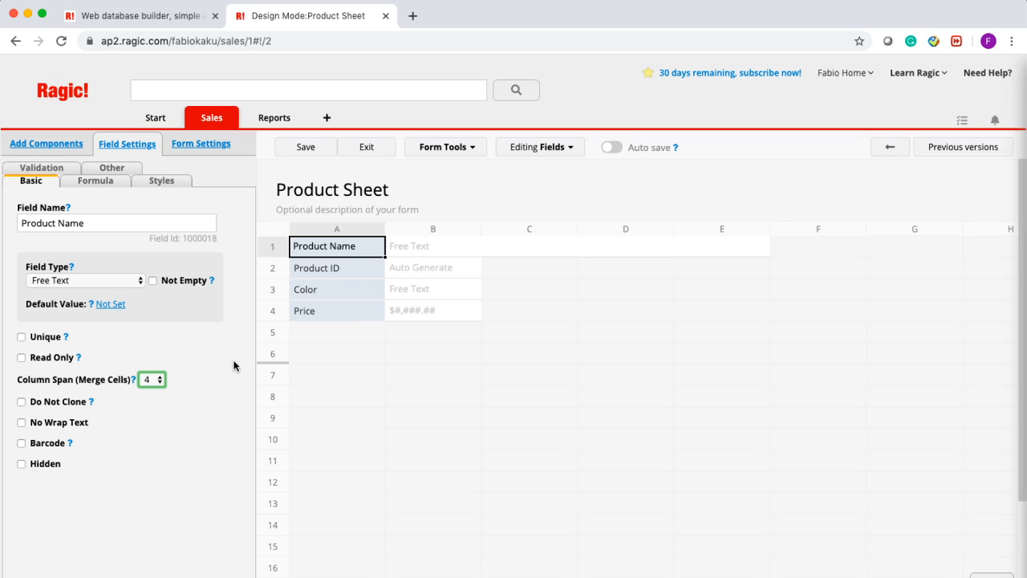
click(160, 379)
click(151, 344)
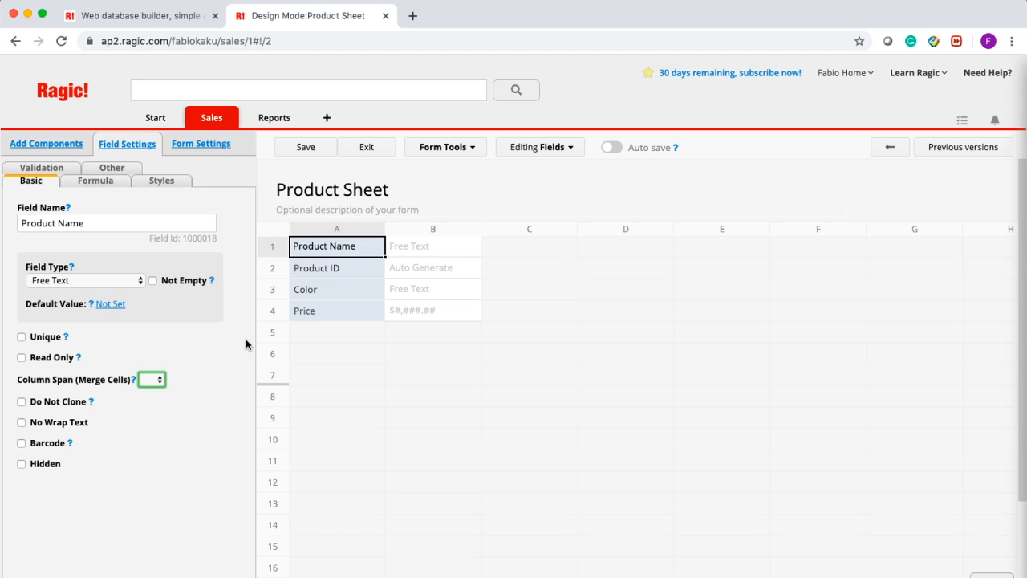
- Make the Product ID field read-only, save the design, and exit design mode
click(369, 274)
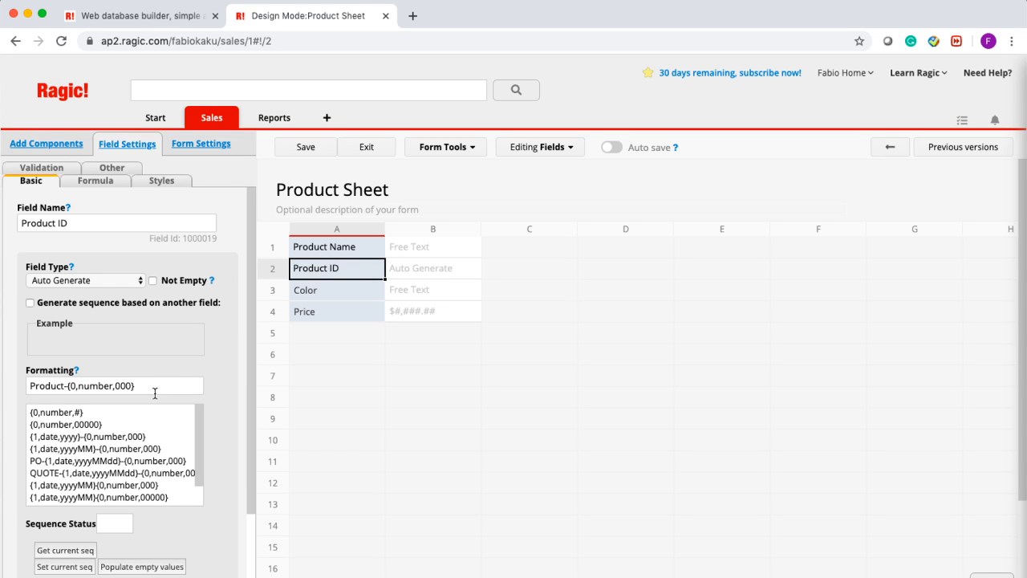
scroll(100, 448, down, 2)
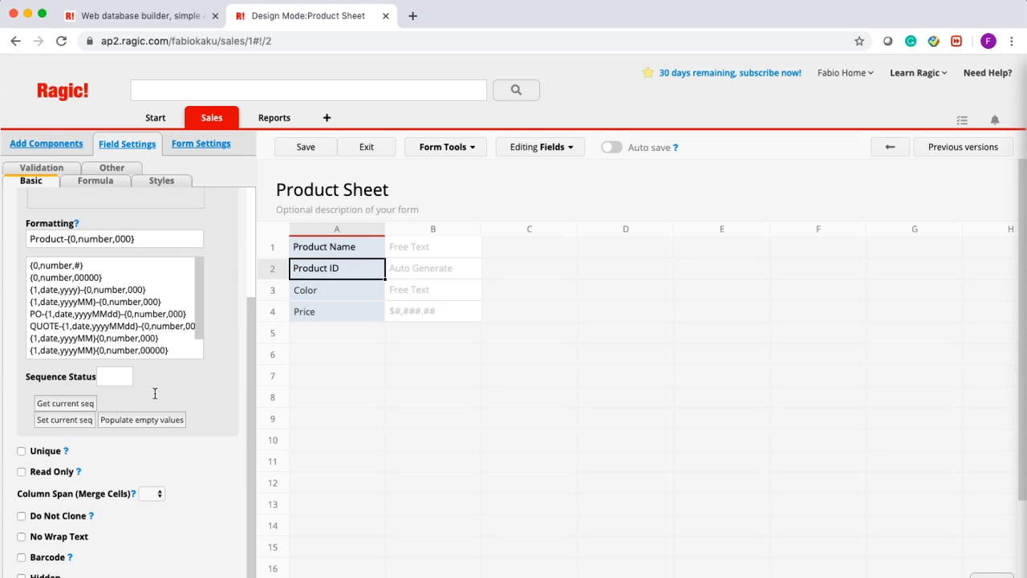
click(21, 472)
scroll(214, 297, up, 2)
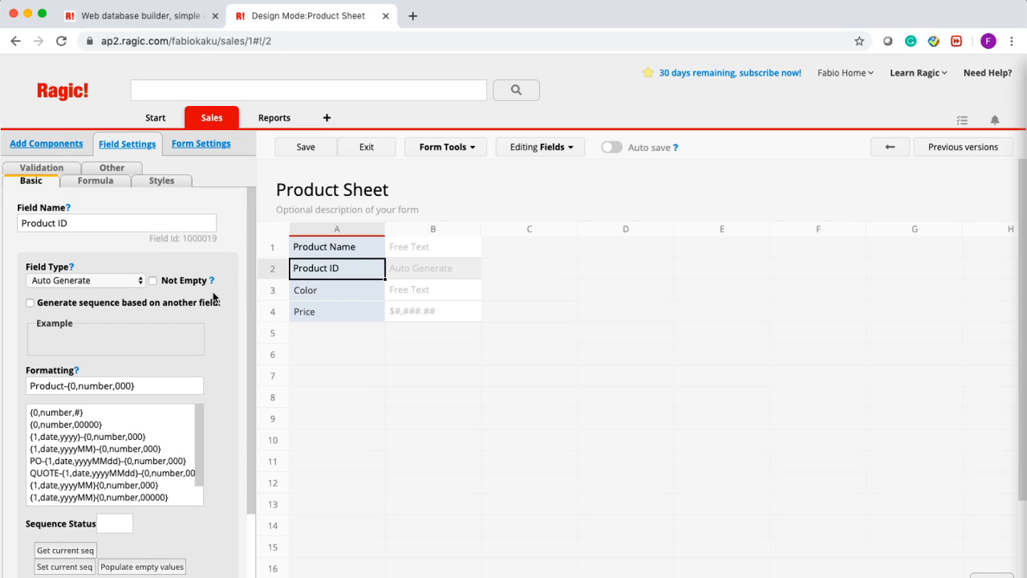
scroll(214, 297, down, 1)
click(306, 146)
scroll(154, 474, down, 3)
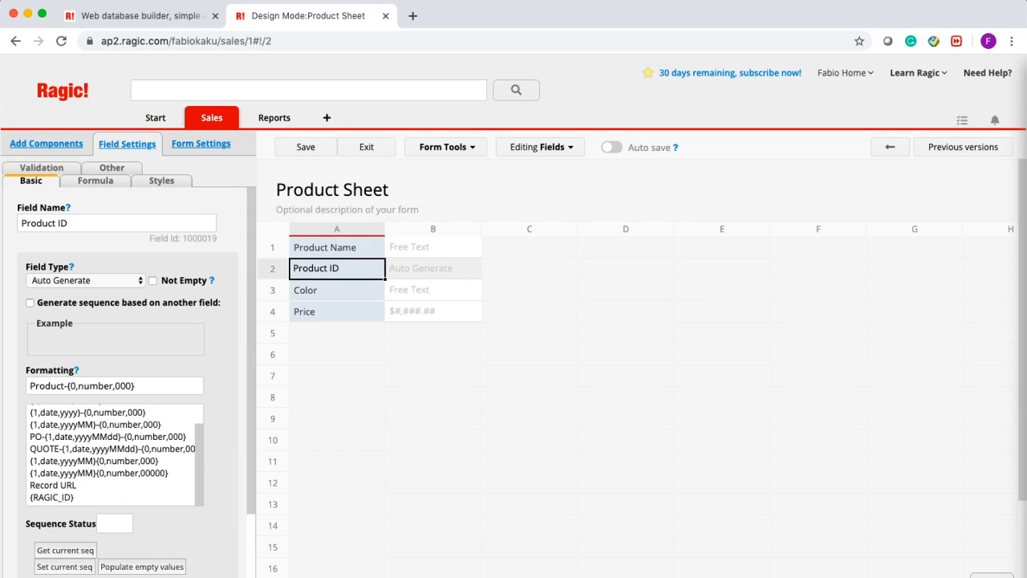
click(318, 151)
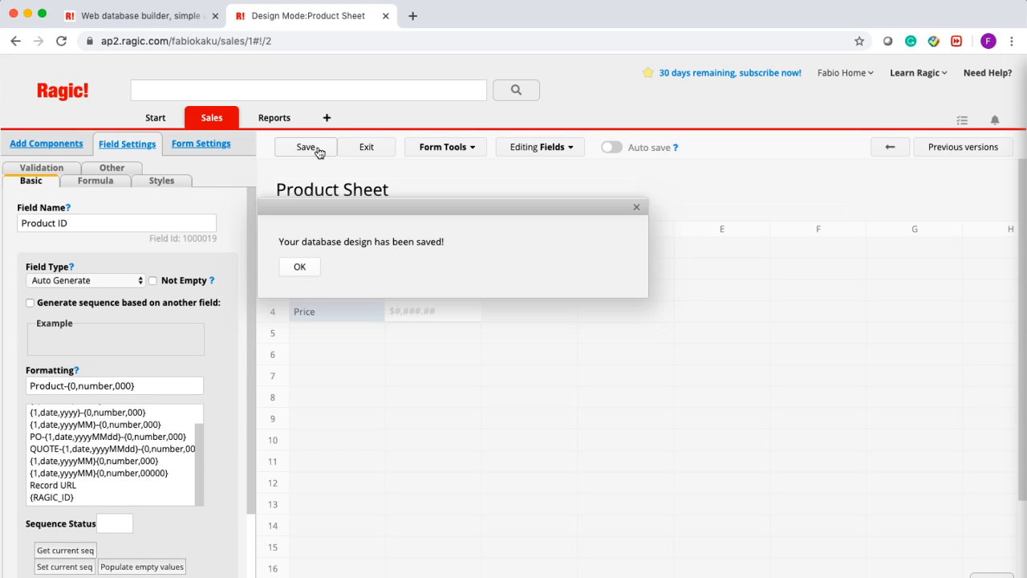
click(367, 147)
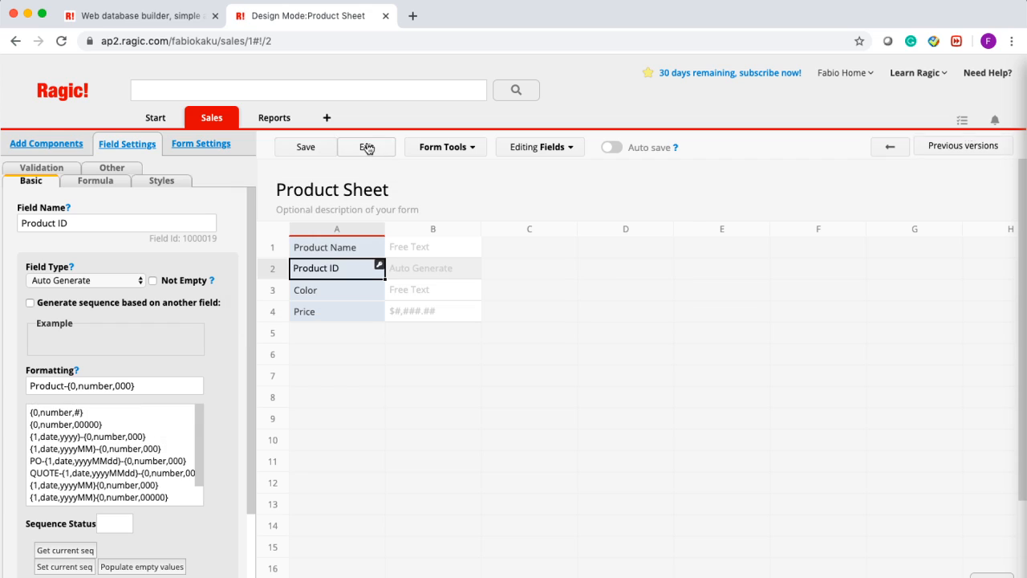
- Load the draft entry as Product-003 and fill it with Shorts, Red, price 15.23
click(265, 149)
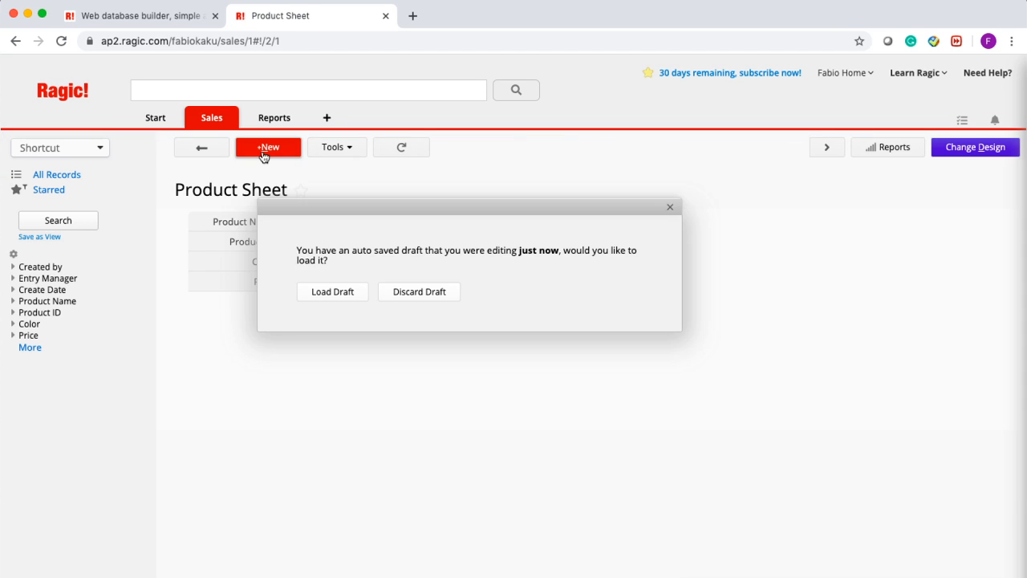
click(345, 299)
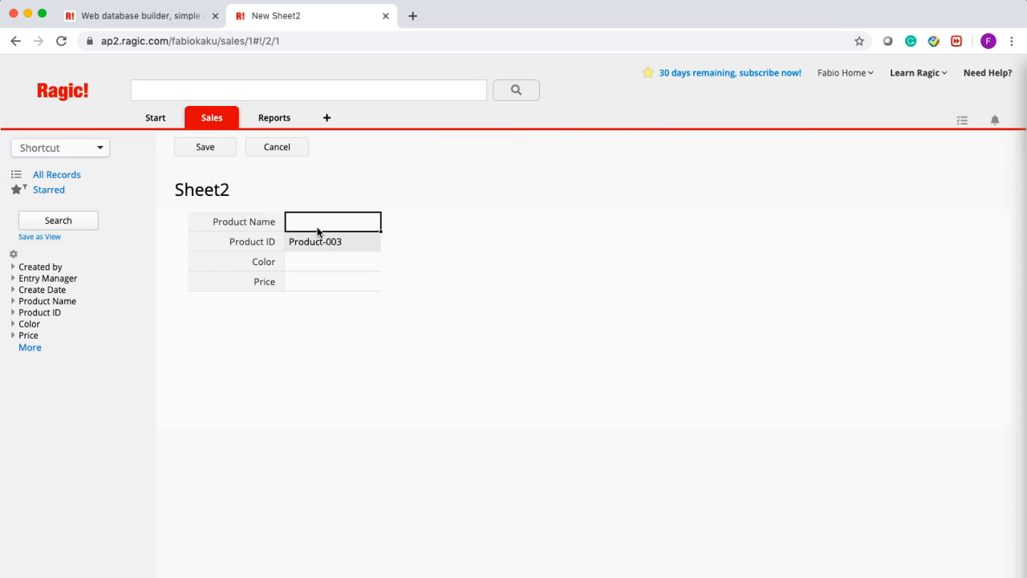
text(T-shirt)
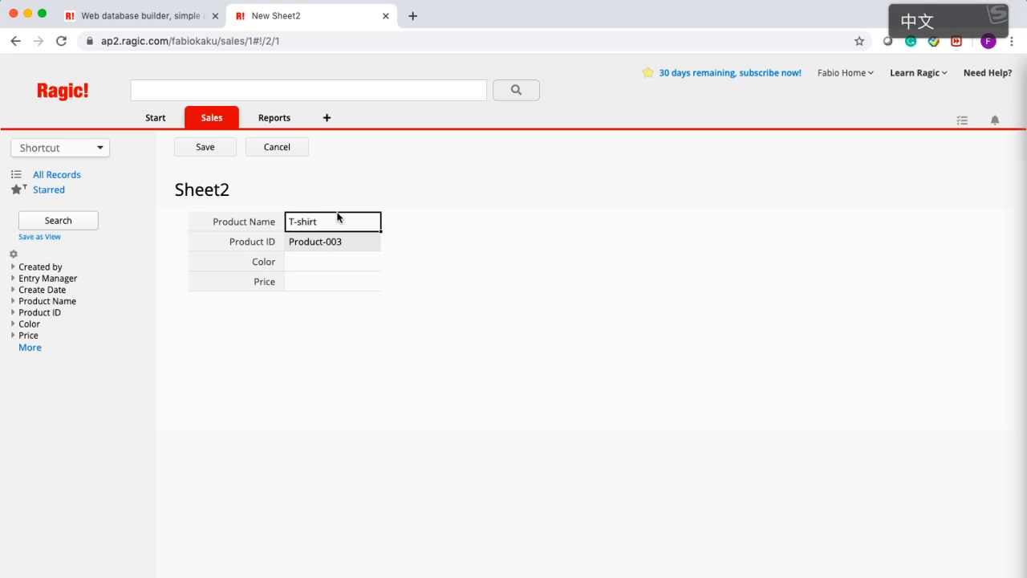
click(333, 223)
key(shift)
key(super+a)
text(Shorts)
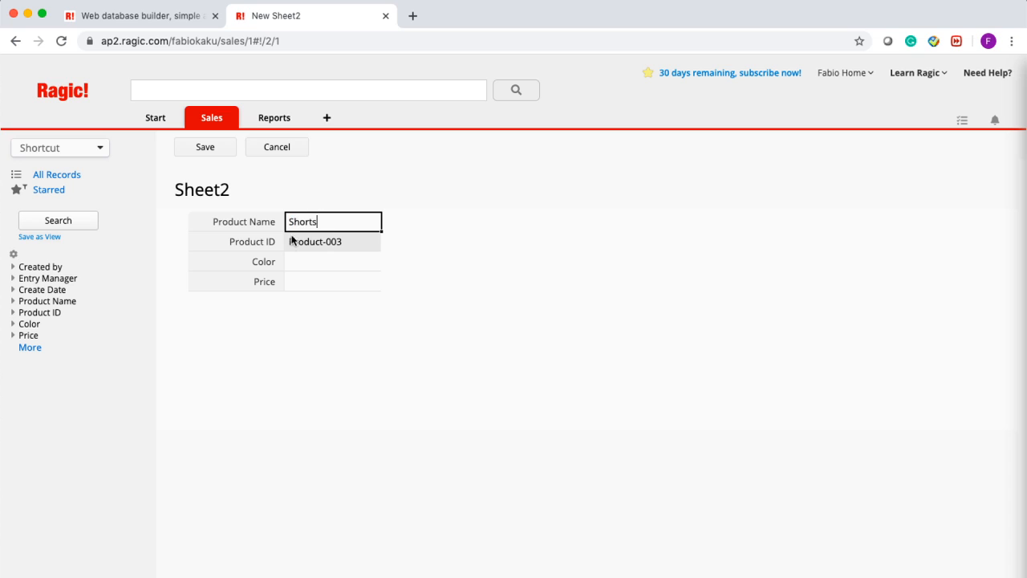
click(321, 258)
text(Red)
key(Return)
text(15.23)
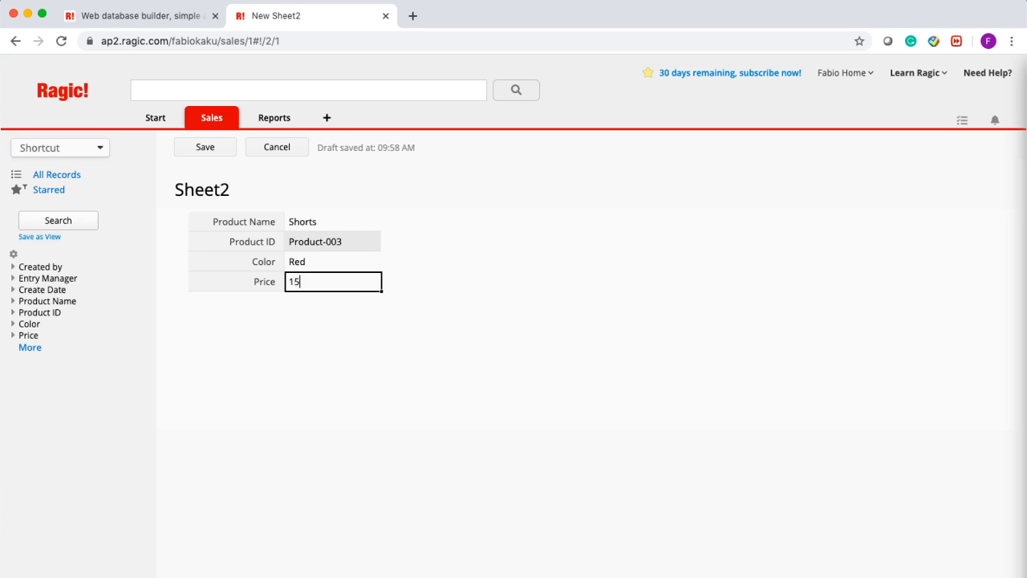
click(227, 147)
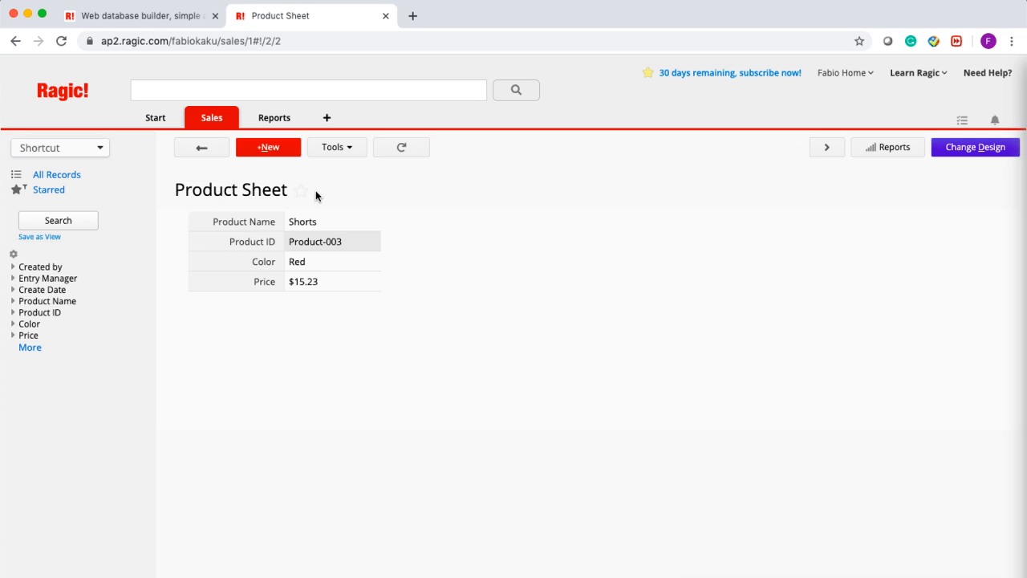
- Save a new Sandals product record, colour Black, price 26.01
click(275, 152)
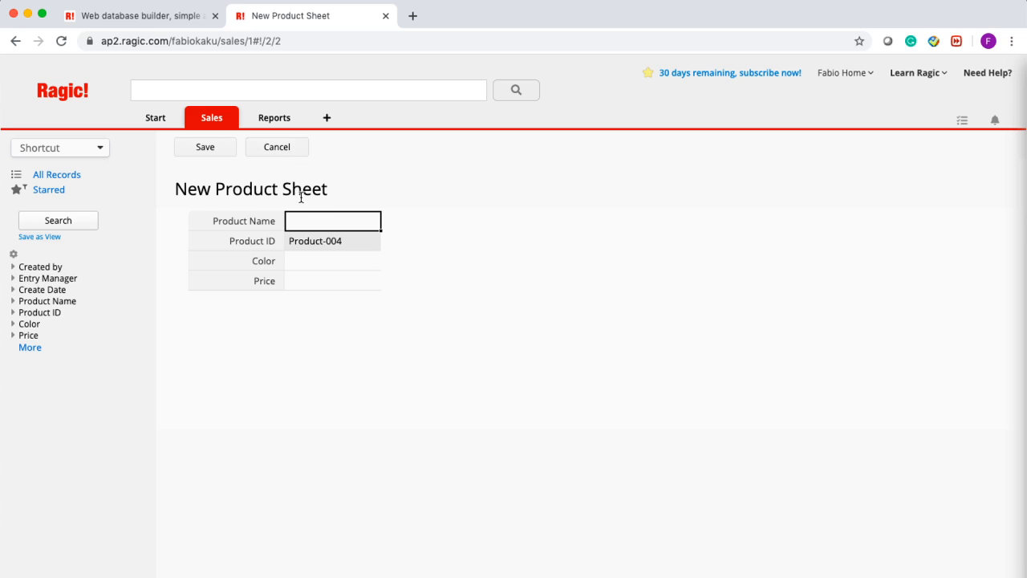
click(318, 222)
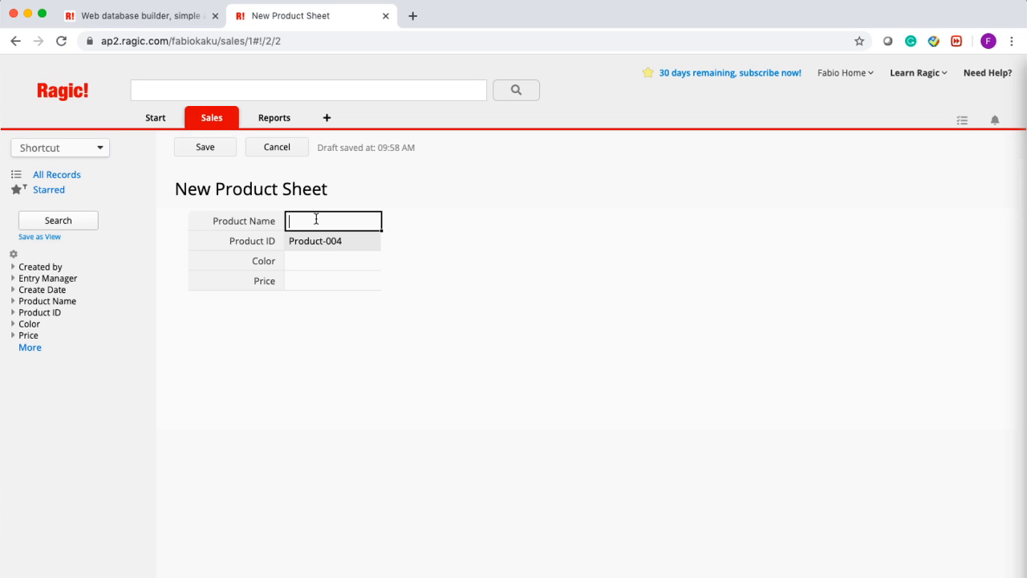
text(Sandal)
key(Tab)
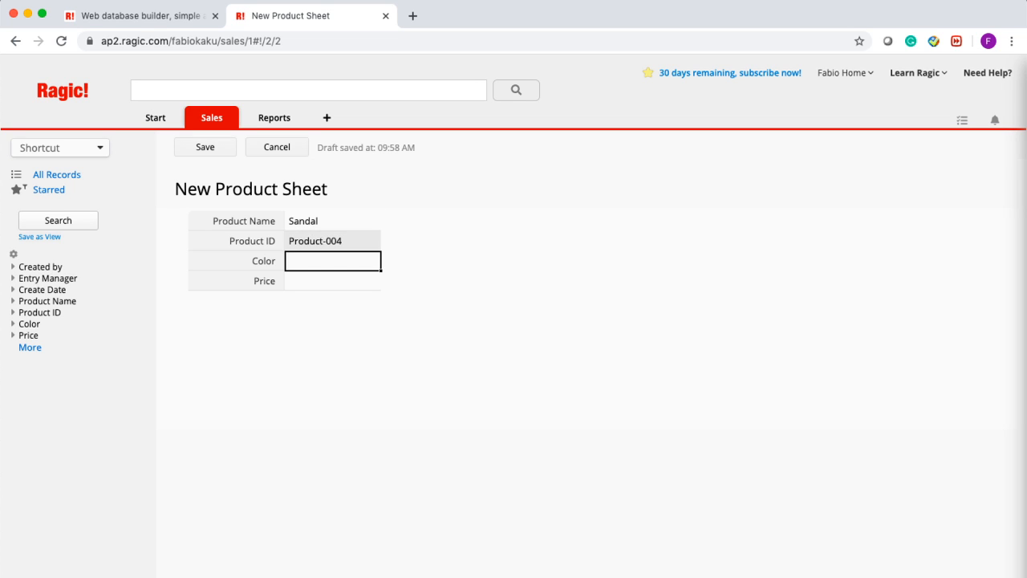
click(334, 217)
text(s)
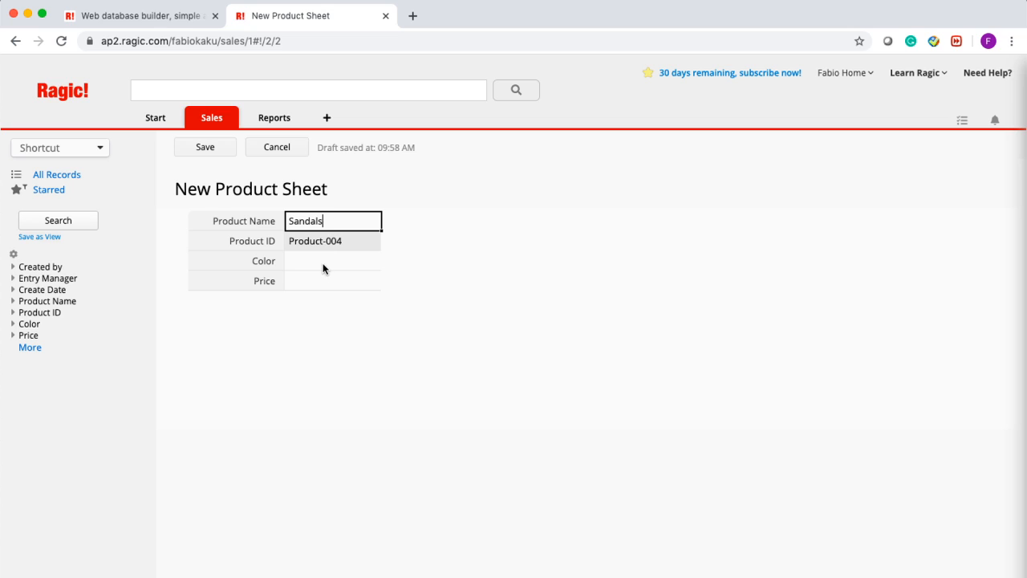
click(323, 267)
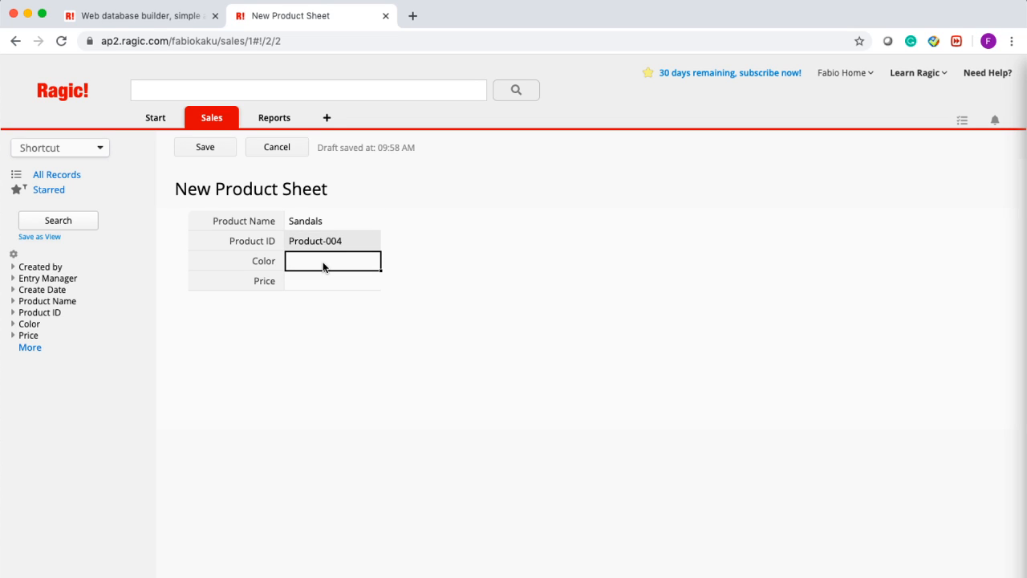
text(Black)
key(Tab)
text(26.01)
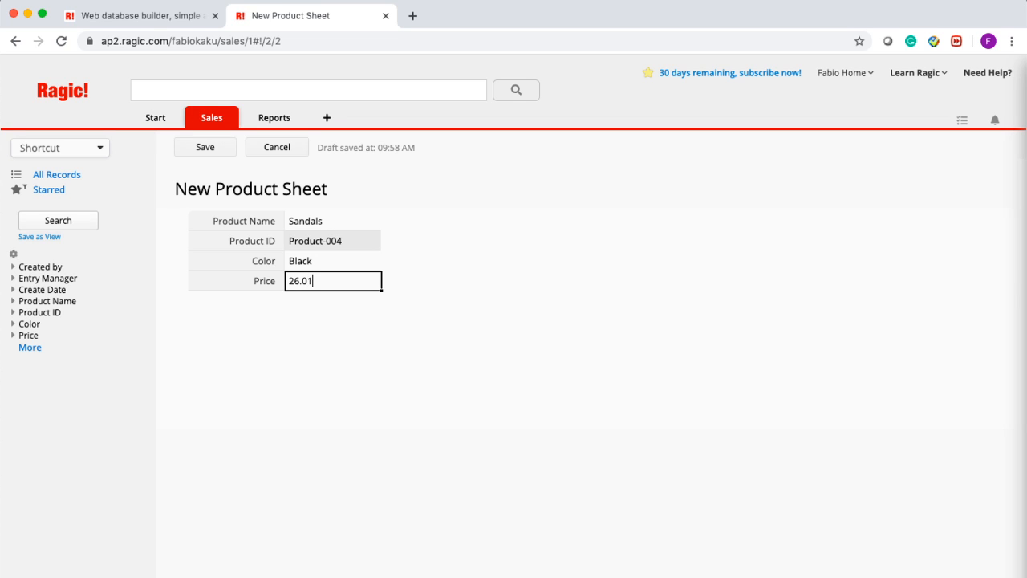
click(222, 151)
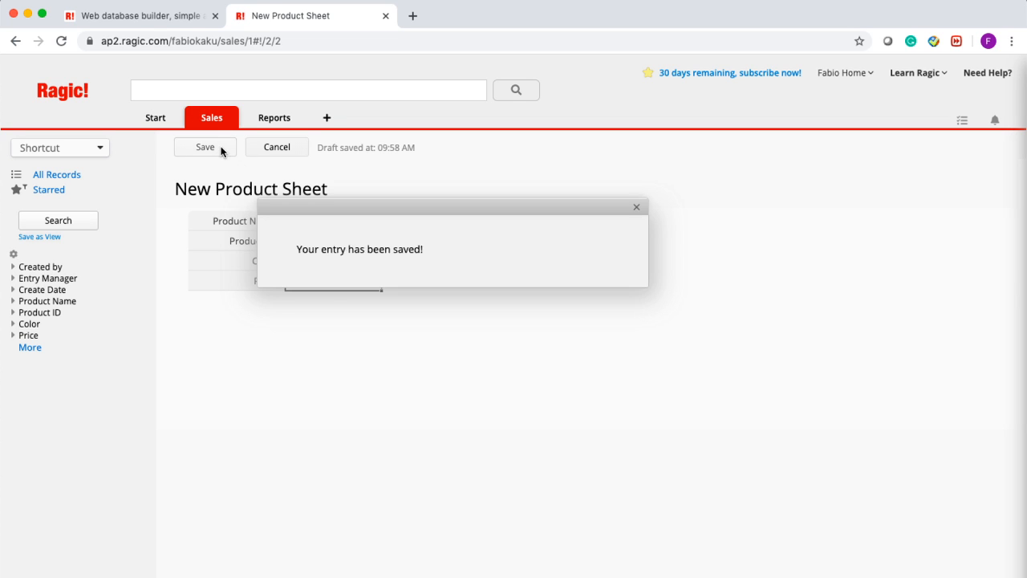
- Save a new Skirts product record, colour Pink, price 42.56
click(266, 156)
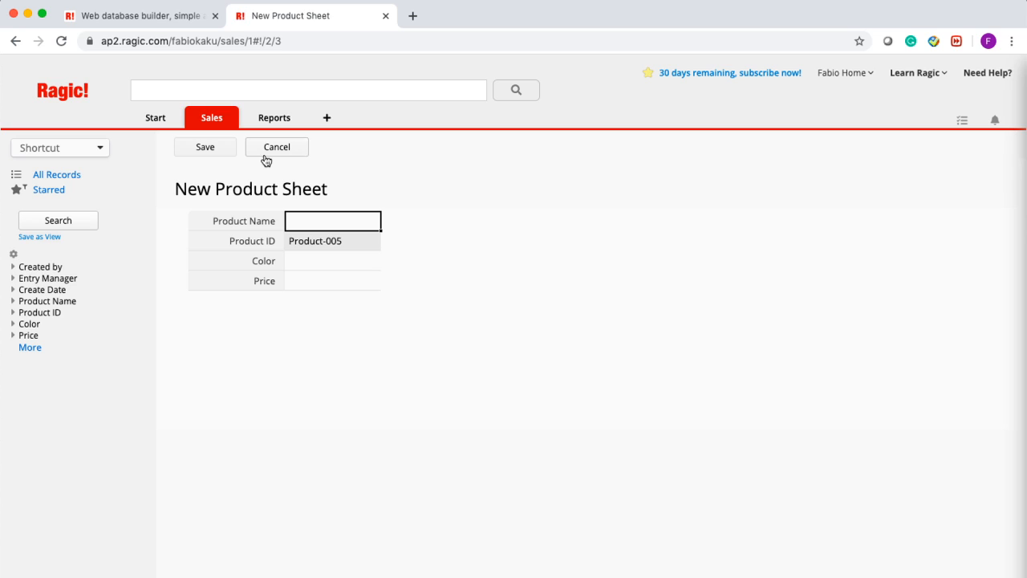
click(307, 217)
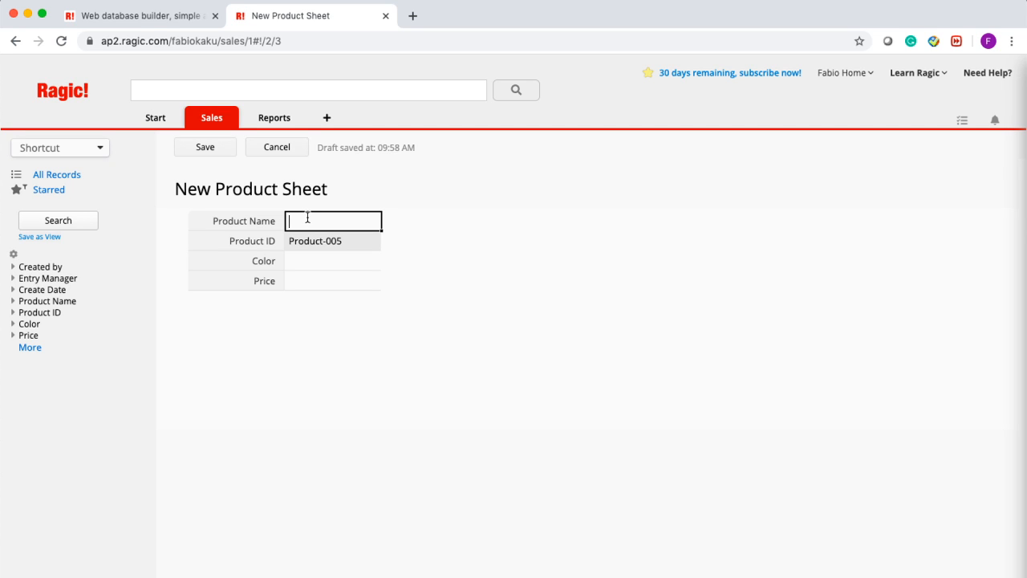
text(Skirts)
click(306, 257)
text(Pink)
key(Tab)
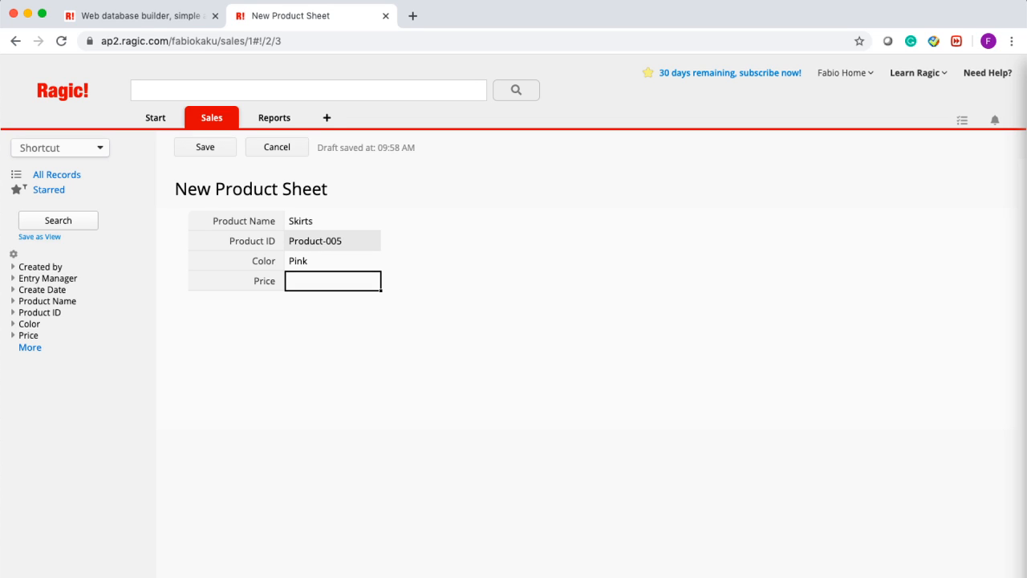
text(42.56)
click(205, 148)
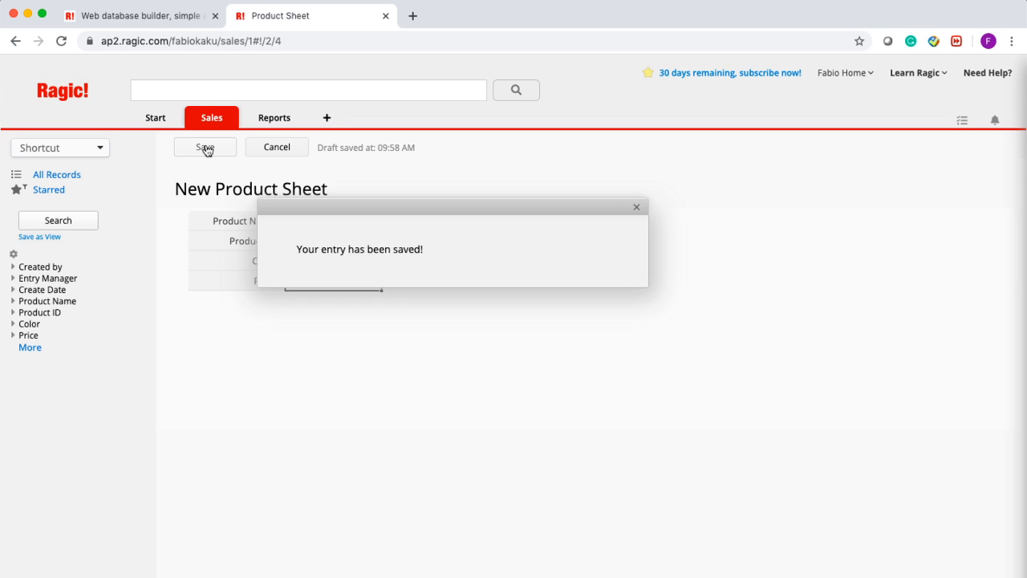
- Save a new Cap product record, colour Black&White Stripes, price 34.99
click(279, 155)
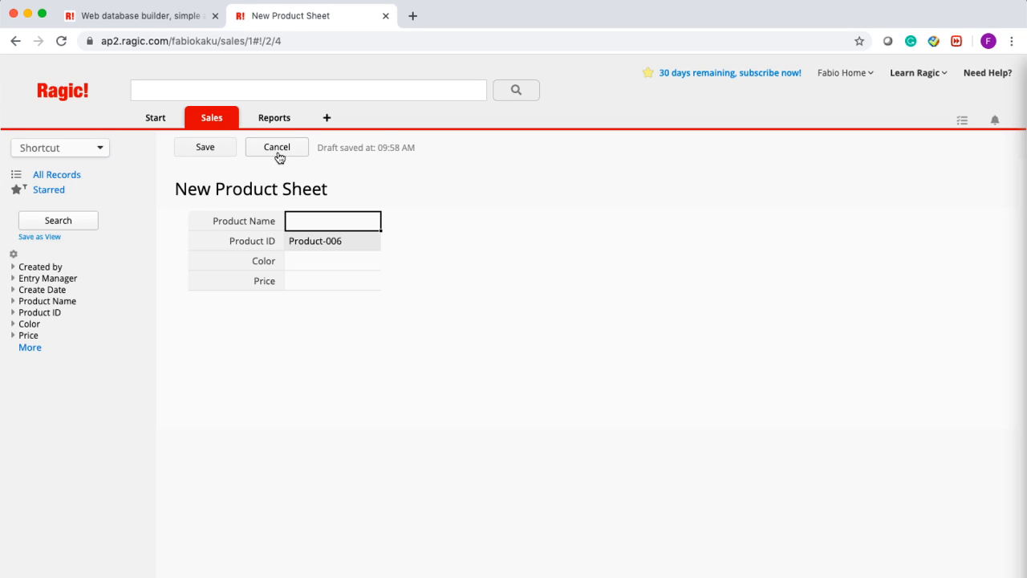
text(Cap)
key(Tab)
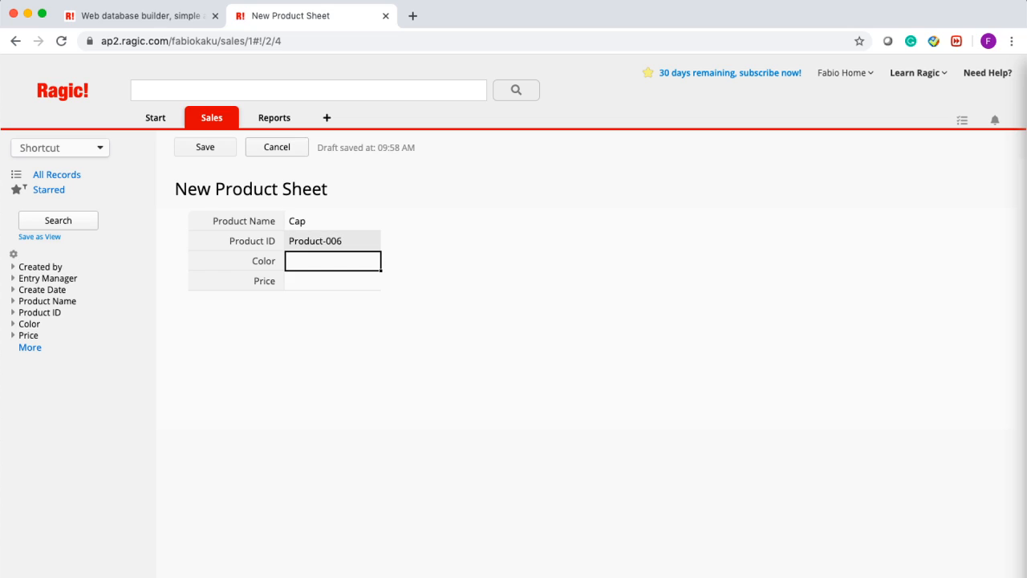
text(Black&White Stripes)
click(320, 287)
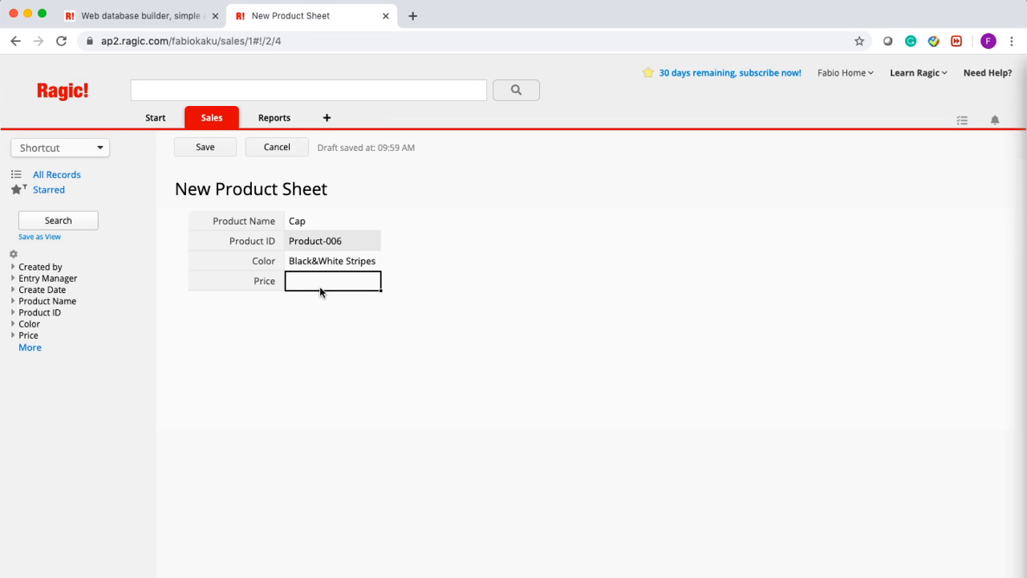
text(34.99)
click(192, 158)
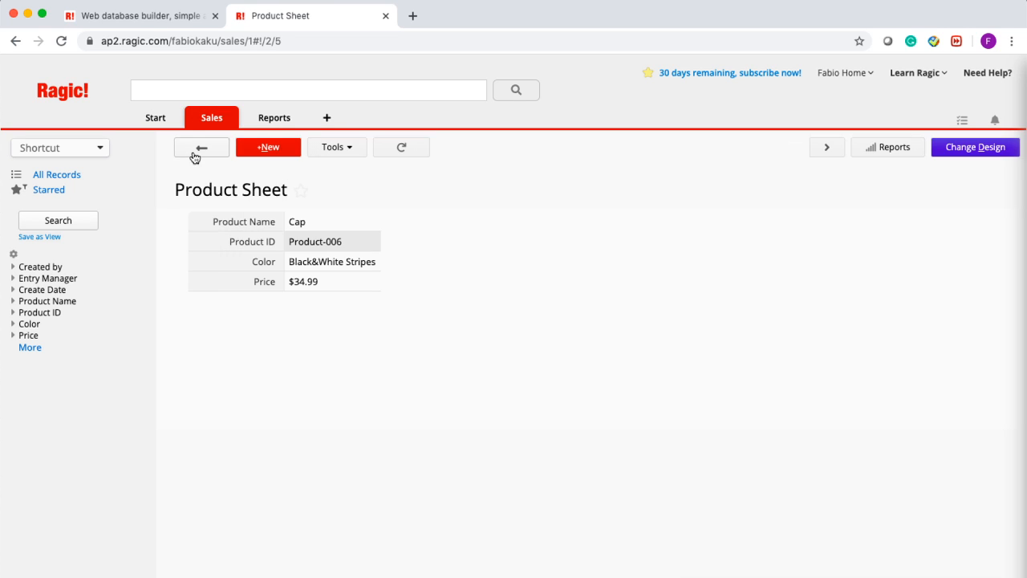
- Save a Gloves record, colour White, price 20.01, and return to the product list
click(277, 145)
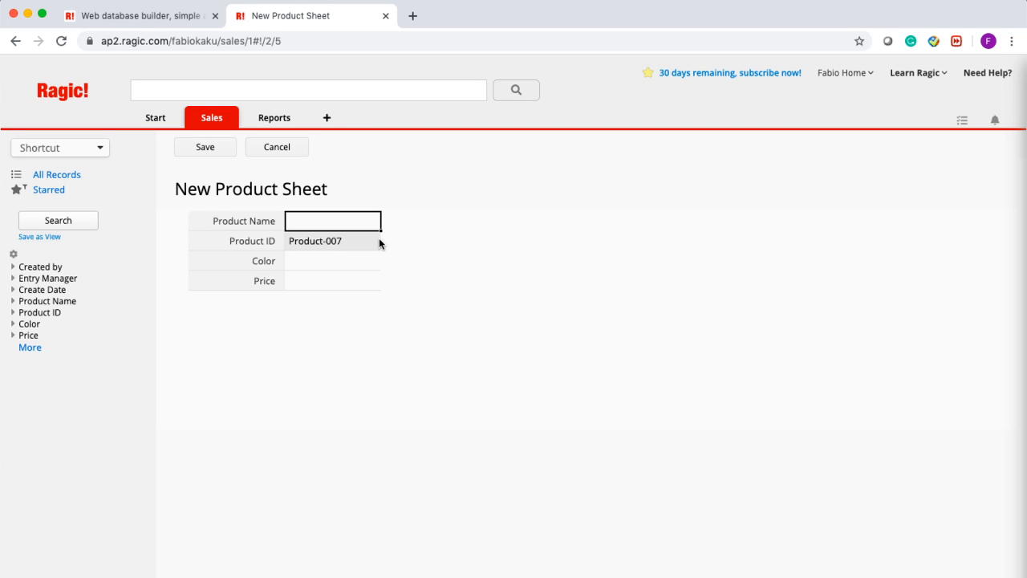
text(Gloves)
click(342, 252)
text(White)
click(332, 283)
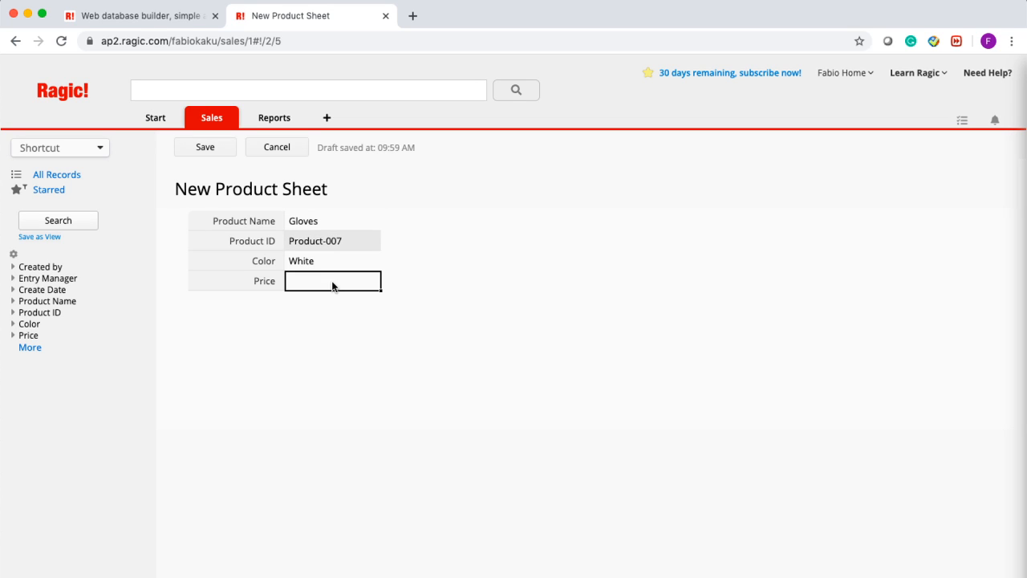
text(20.01)
click(211, 147)
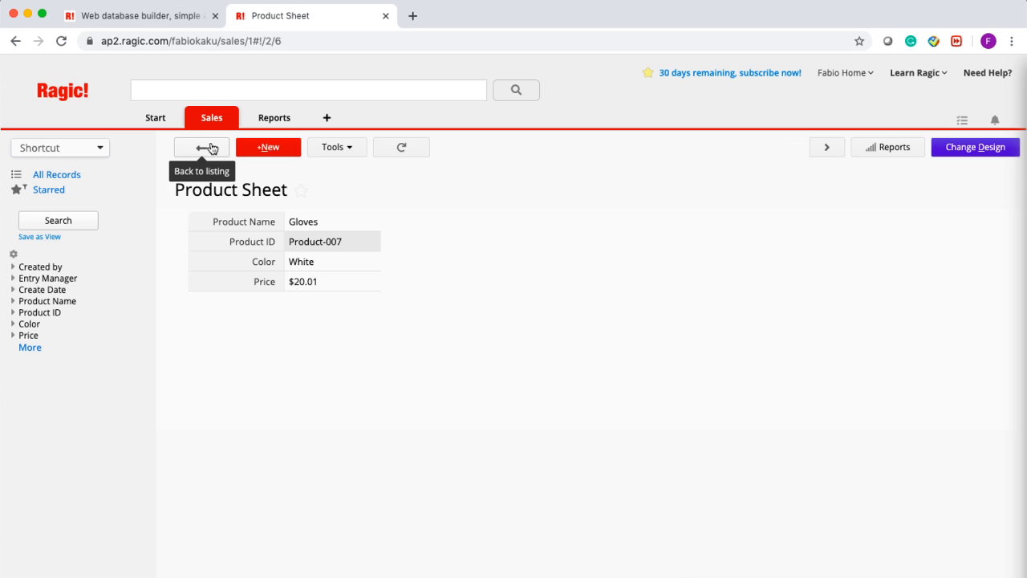
click(211, 148)
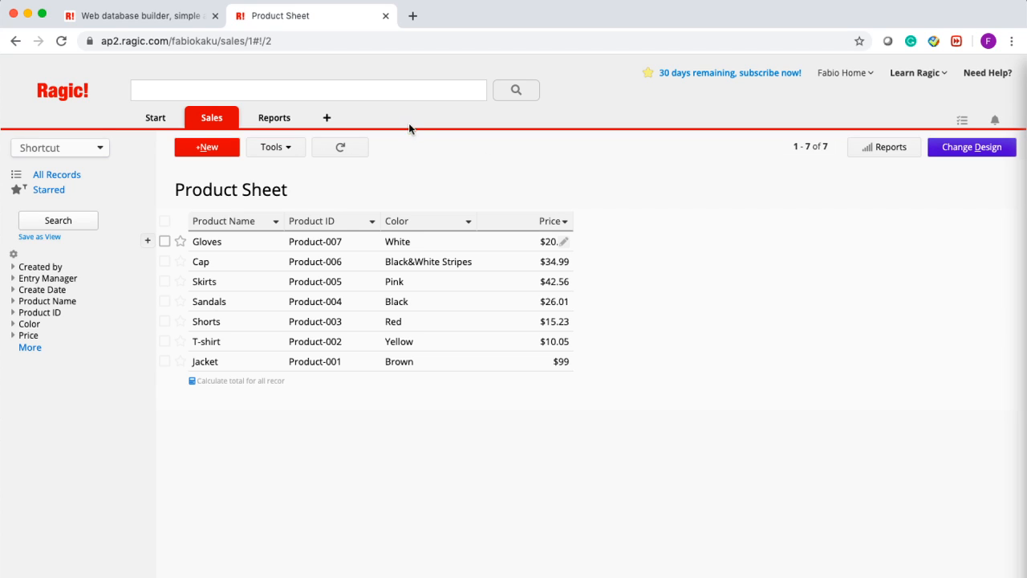
- Add a new sheet named 'Sales Order' beside the existing sheets and open its design
click(328, 118)
text(Sales Order)
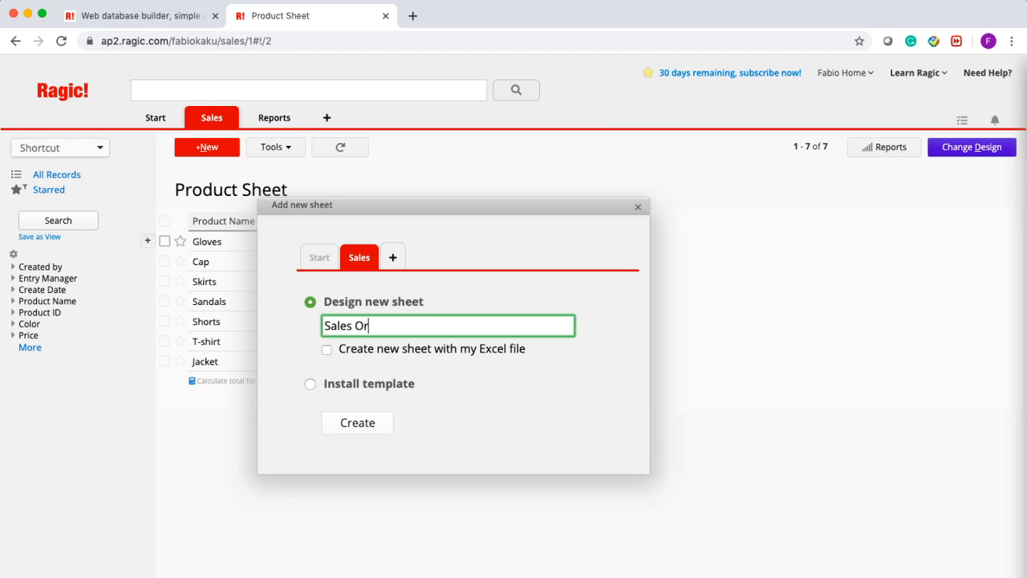
click(361, 433)
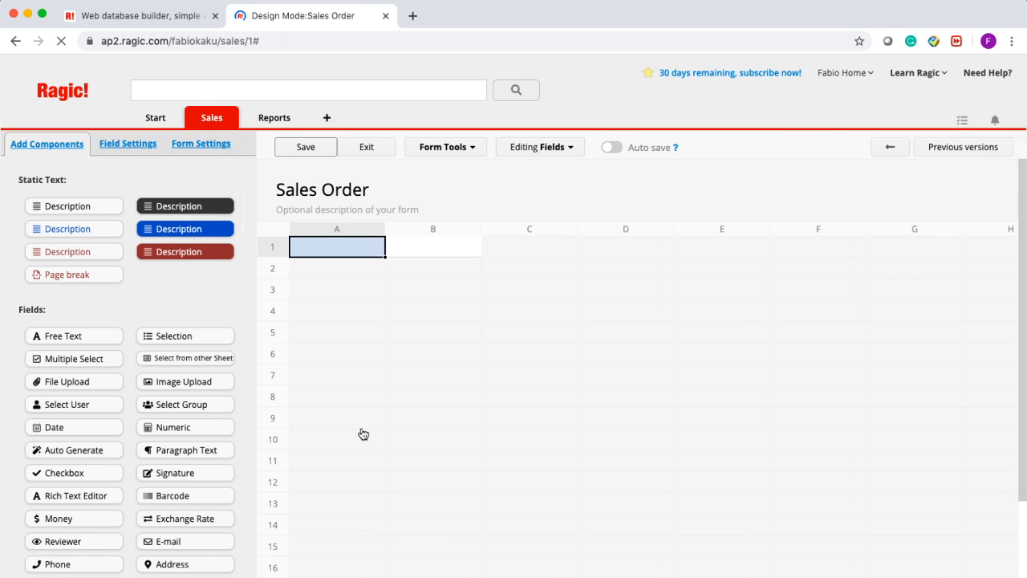
- Dismiss the quick templates and add a 'Sales Order Number' field in cell A1
click(354, 250)
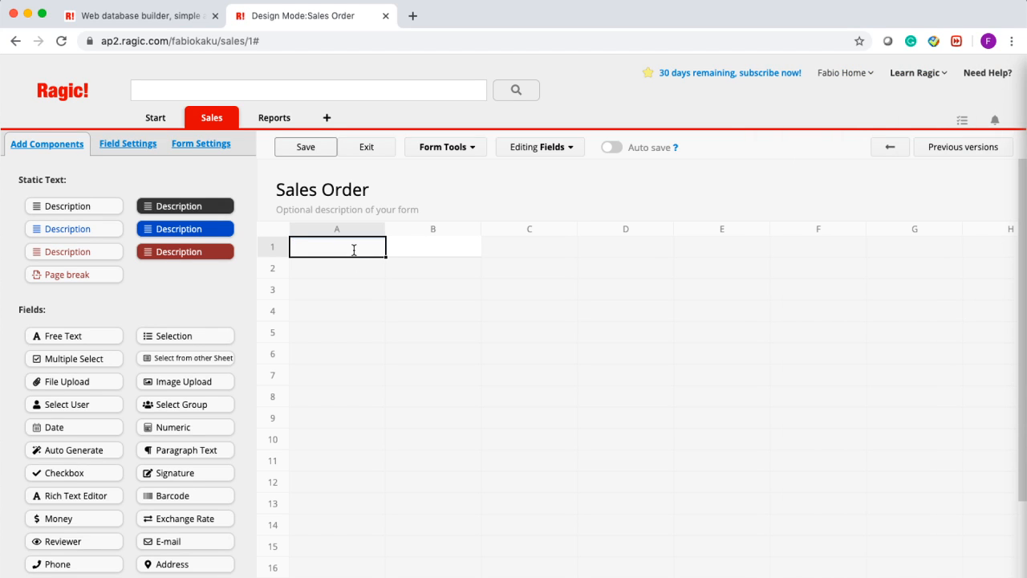
text(Sales )
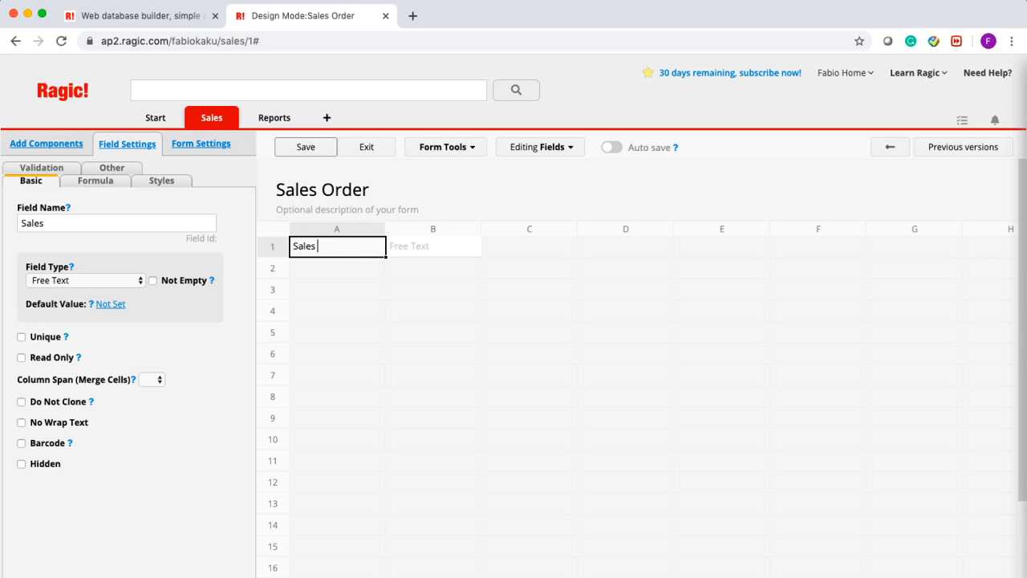
text(Order Number)
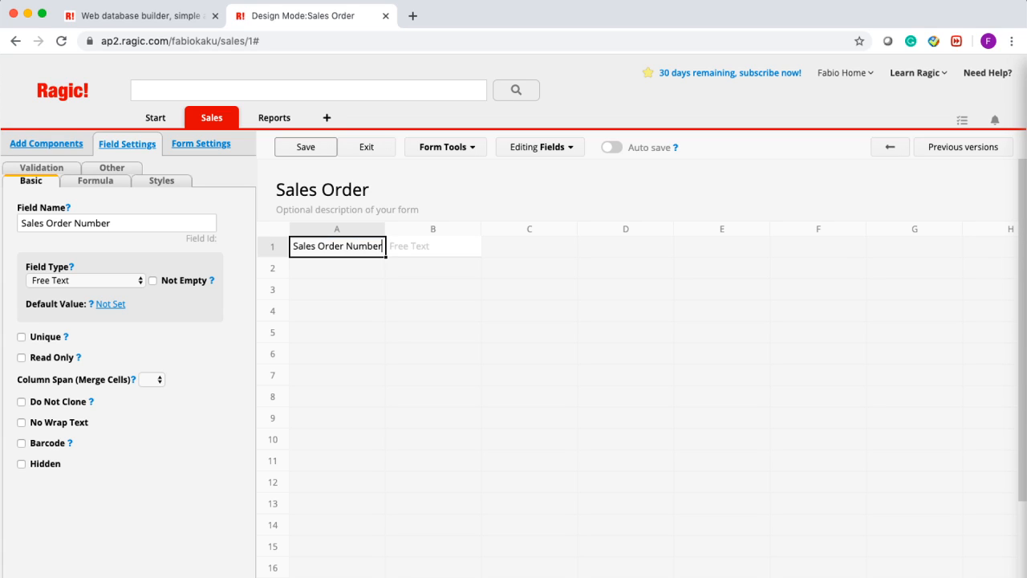
click(338, 273)
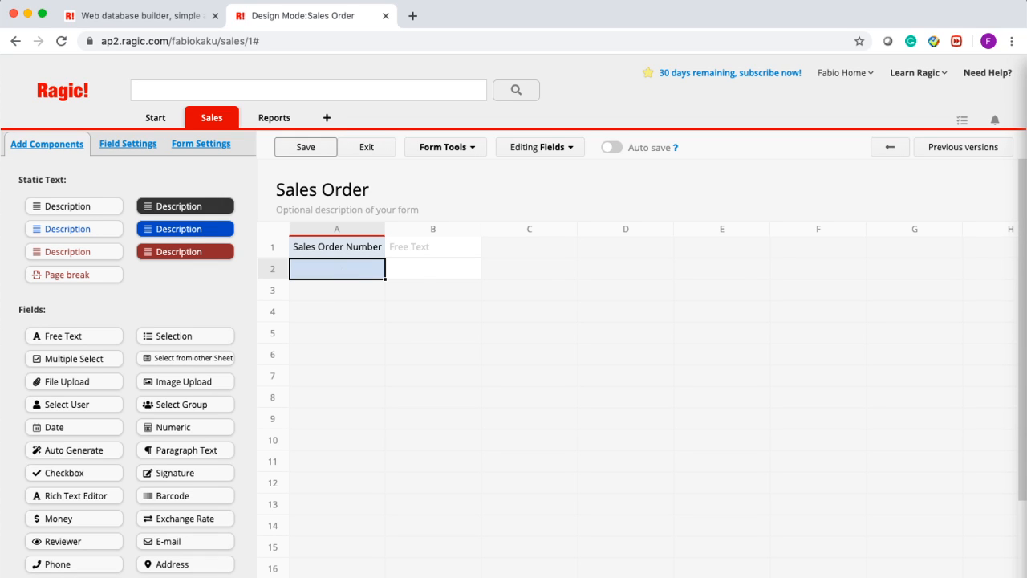
- Add a 'Sales Representative' field in cell A2, switching keyboard input to English ABC
text(Re)
key(BackSpace)
key(BackSpace)
key(shift)
text(sp)
key(space)
key(BackSpace)
key(BackSpace)
key(BackSpace)
key(BackSpace)
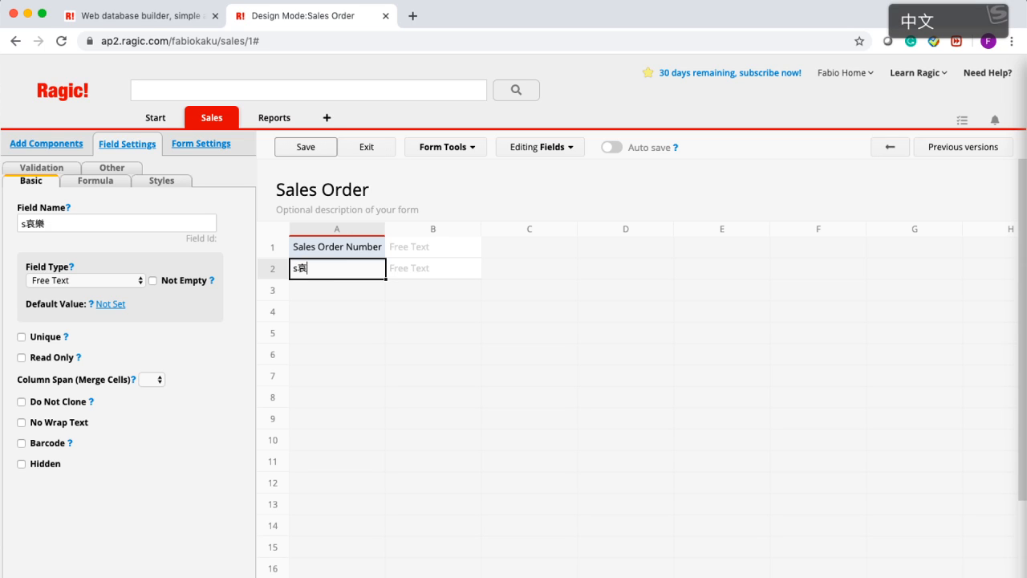
key(shift)
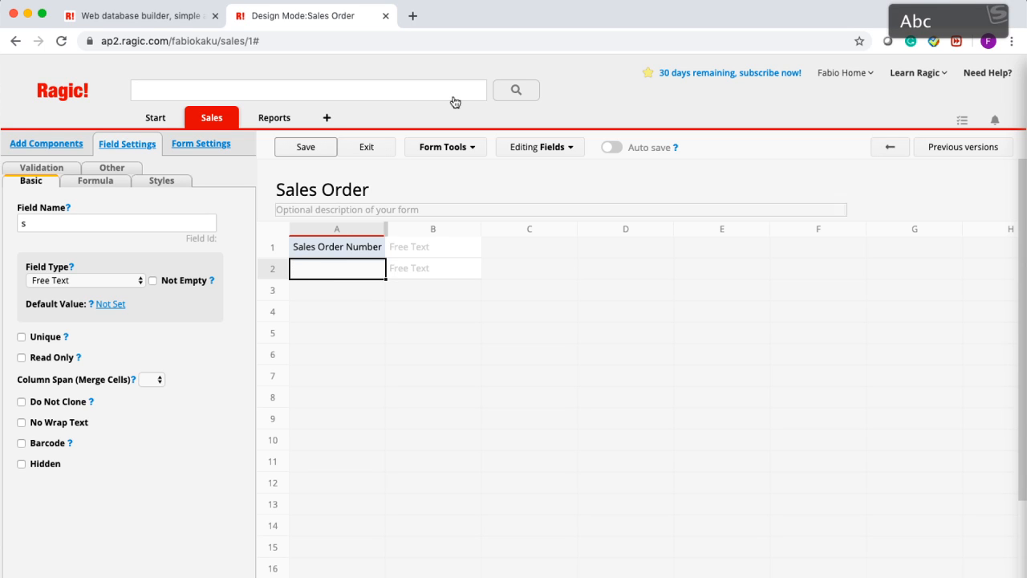
click(765, 0)
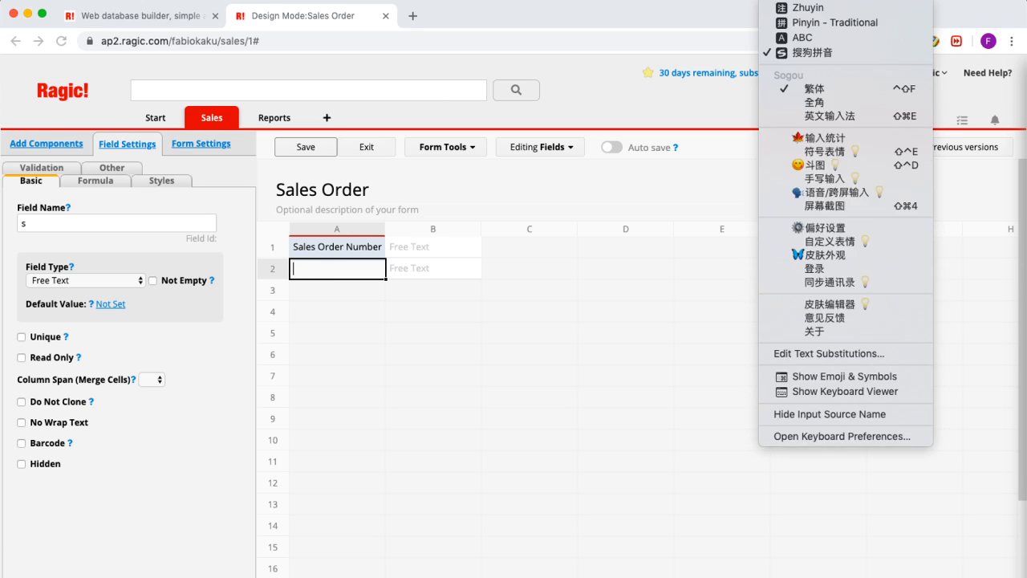
click(808, 44)
text(Sales Res)
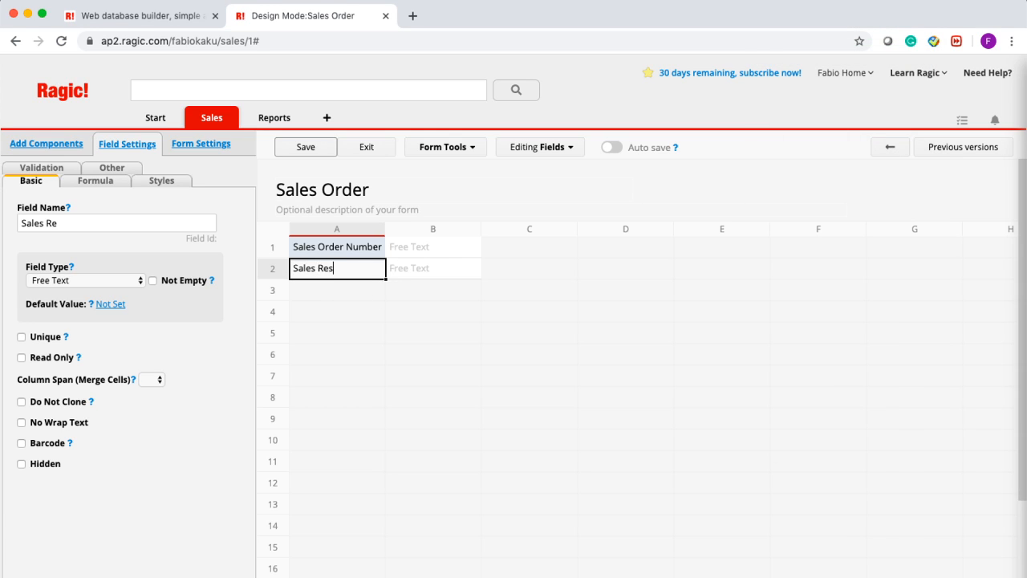
key(BackSpace)
text(pre)
key(BackSpace)
key(BackSpace)
text(resentative)
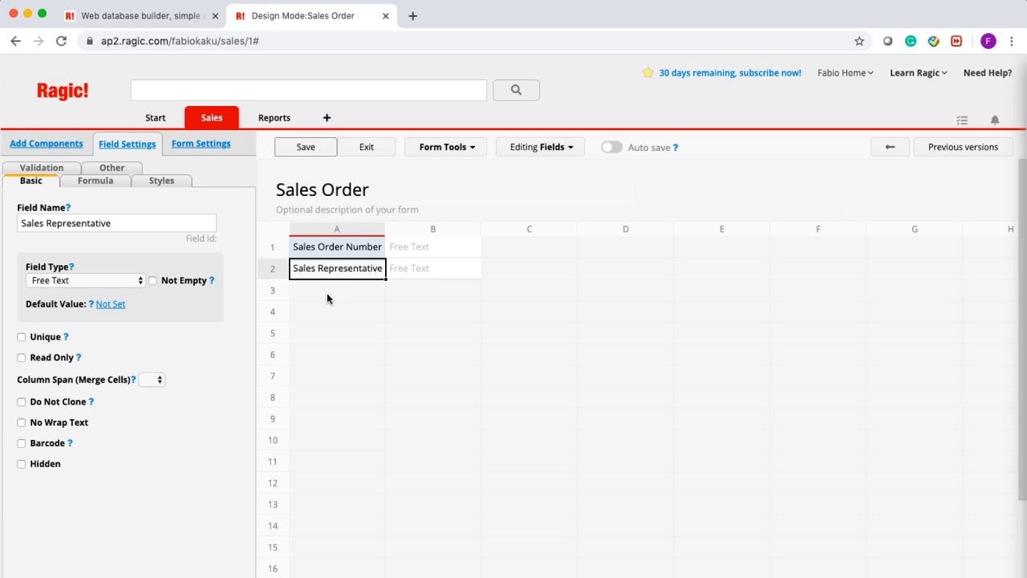
click(327, 290)
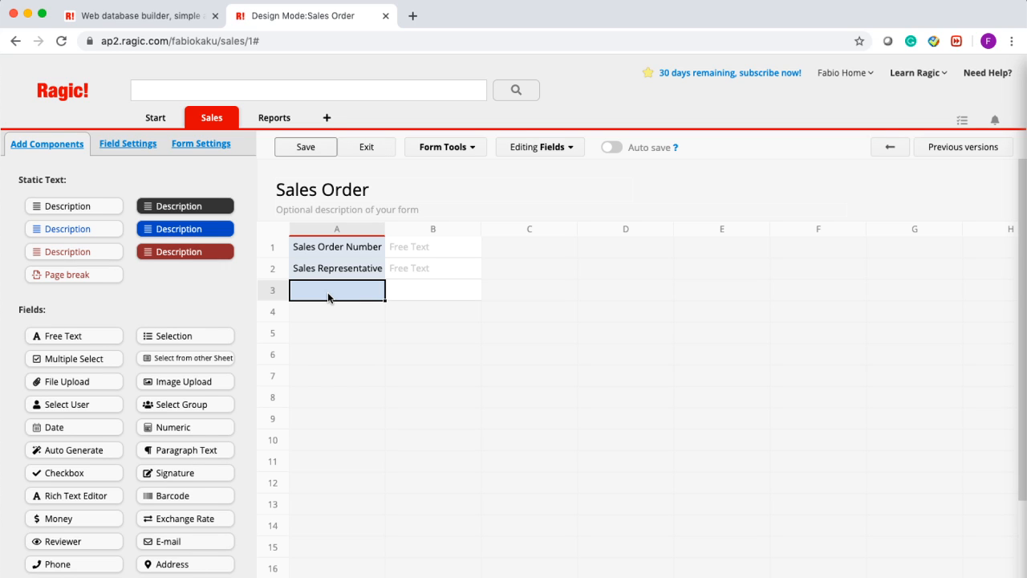
- Add a 'Date' field in cell A3 and check the fields' settings
text(Date)
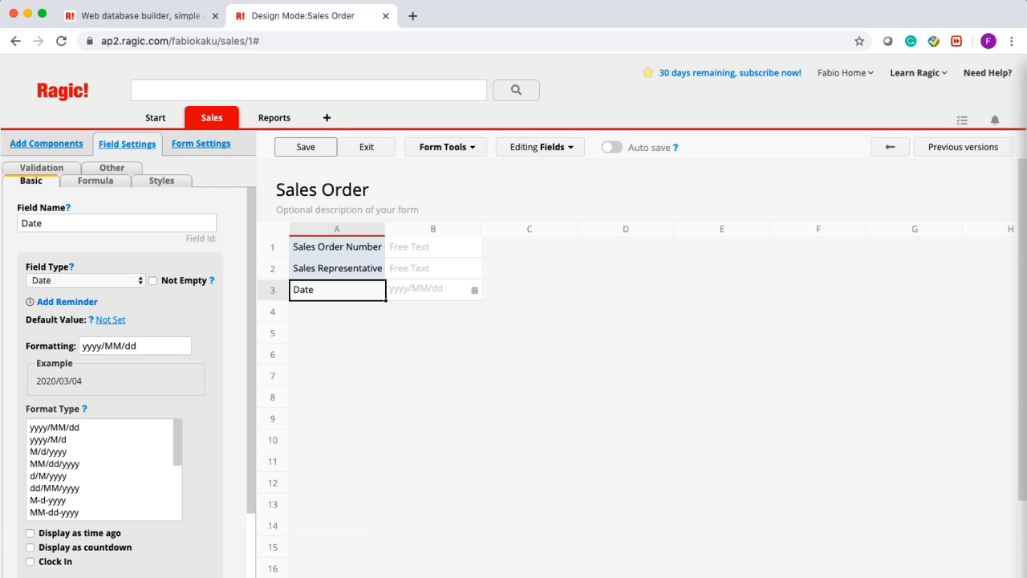
click(350, 309)
click(351, 245)
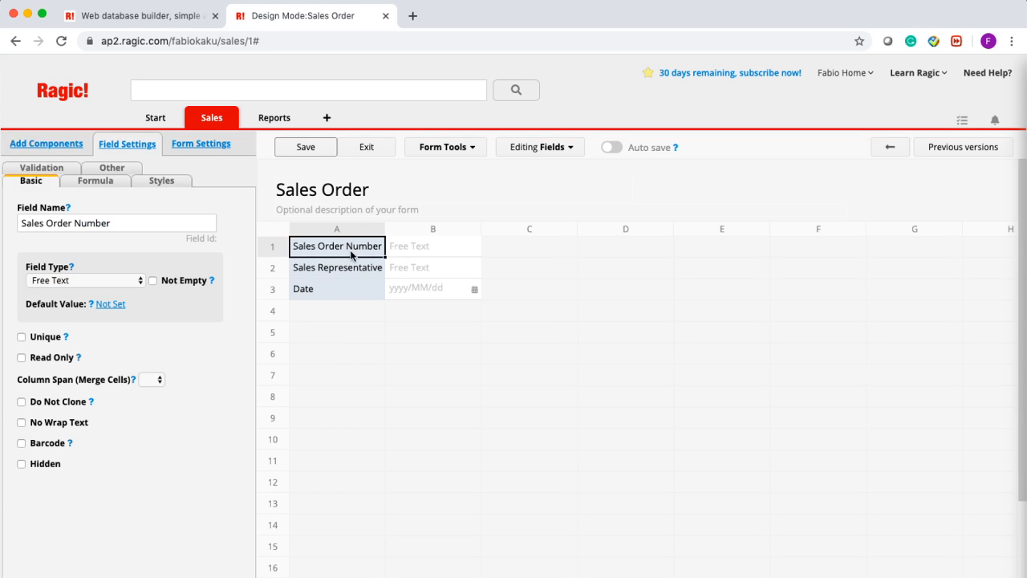
click(337, 289)
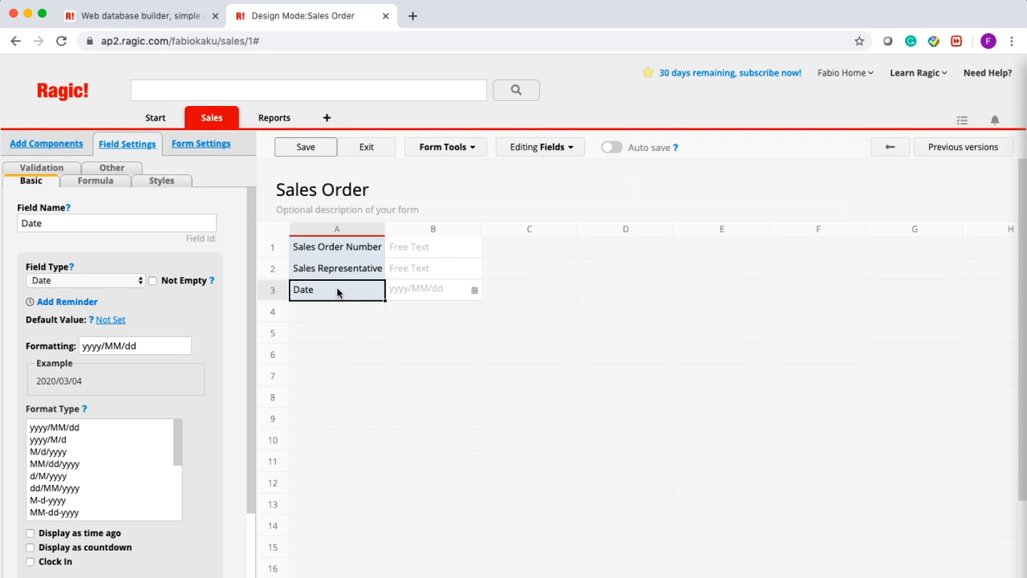
click(335, 334)
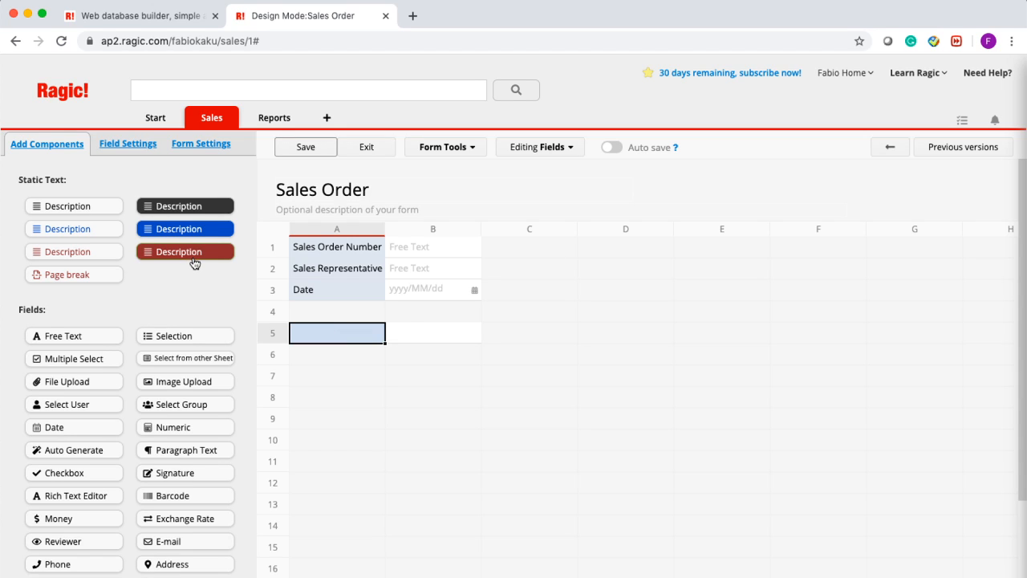
- Place a Description block in cell A5 reading 'Customer Data'
drag(76, 206, 353, 339)
click(323, 332)
triple_click(322, 332)
text(Customer)
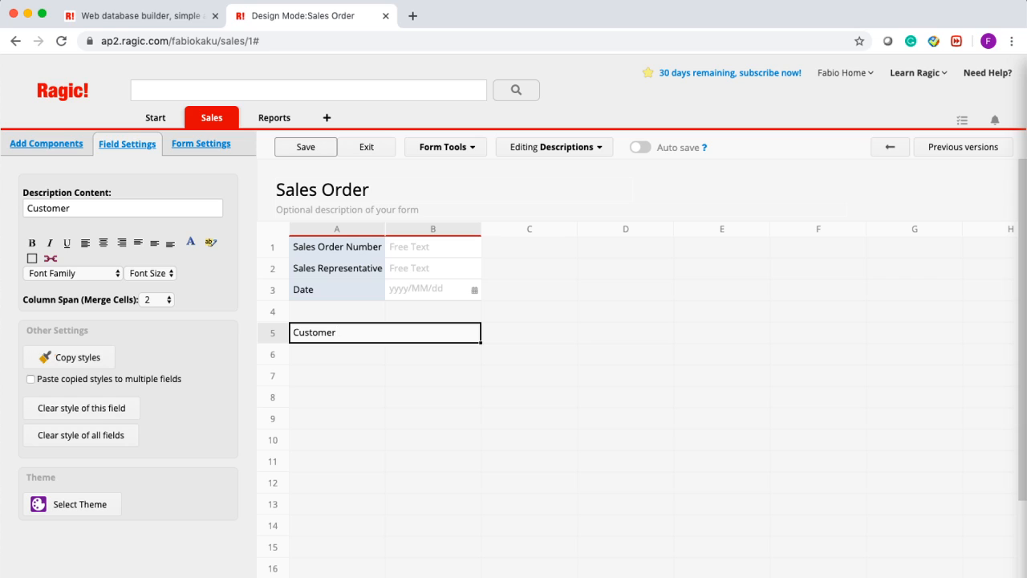
text( Data)
click(352, 367)
- Style the Customer Data heading bold, Sans-serif, size 24 and centred
click(339, 338)
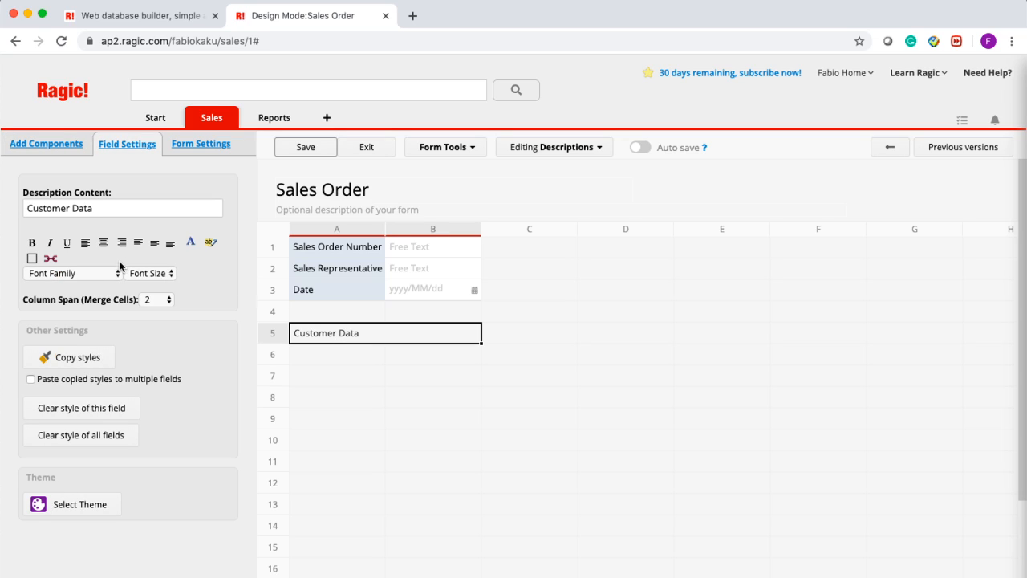
click(32, 242)
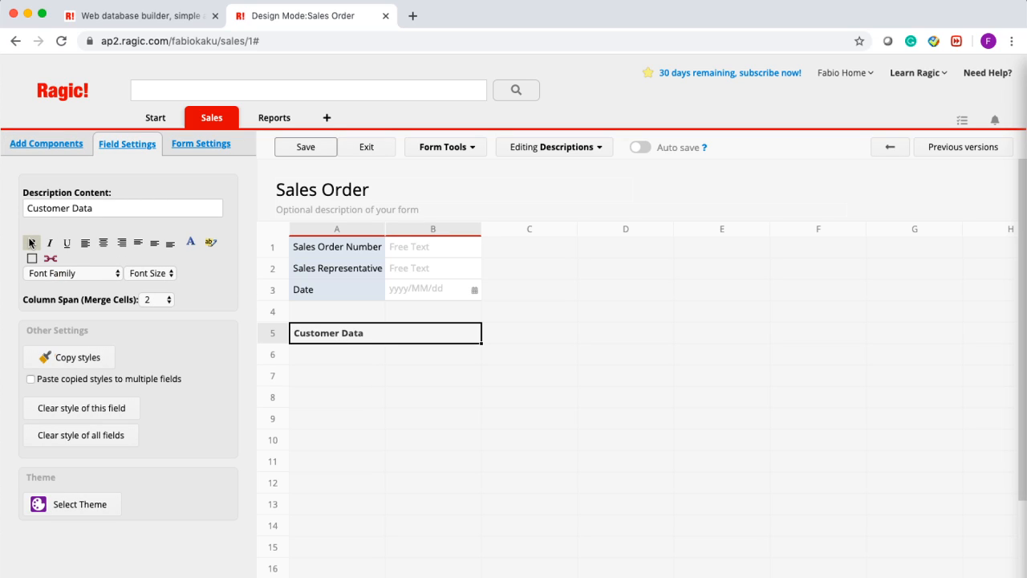
click(113, 274)
click(113, 306)
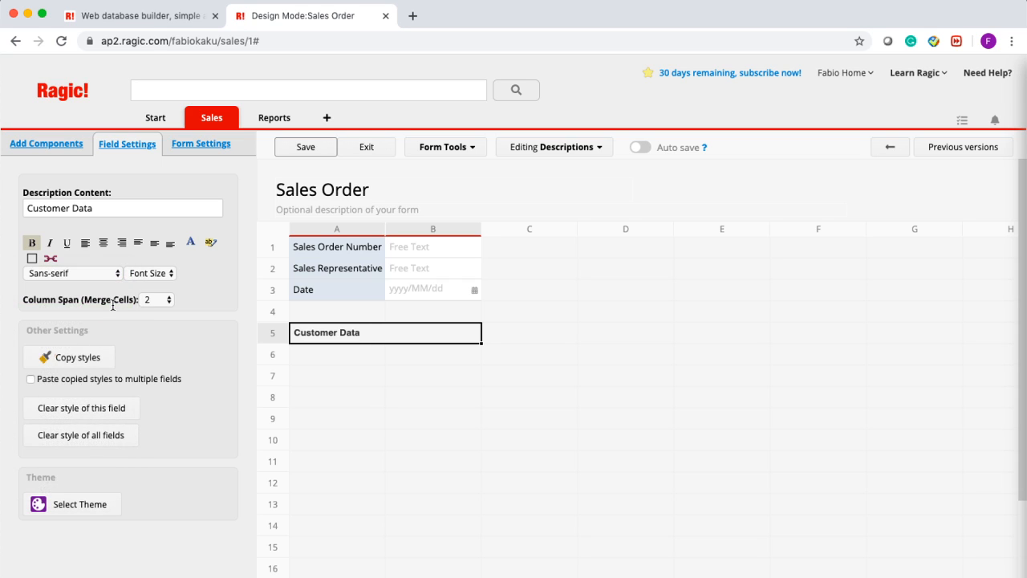
click(153, 274)
click(155, 353)
click(164, 278)
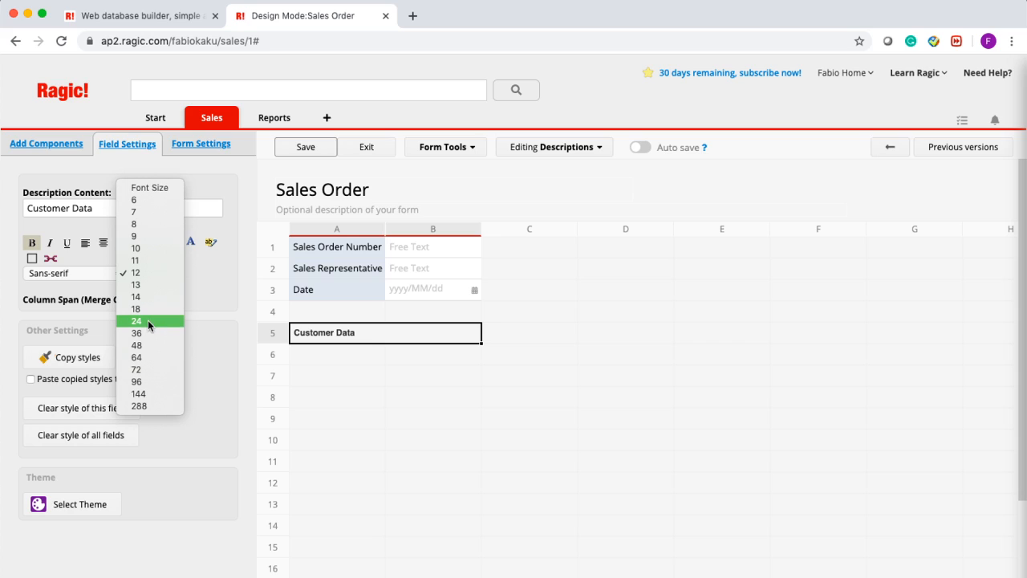
click(148, 321)
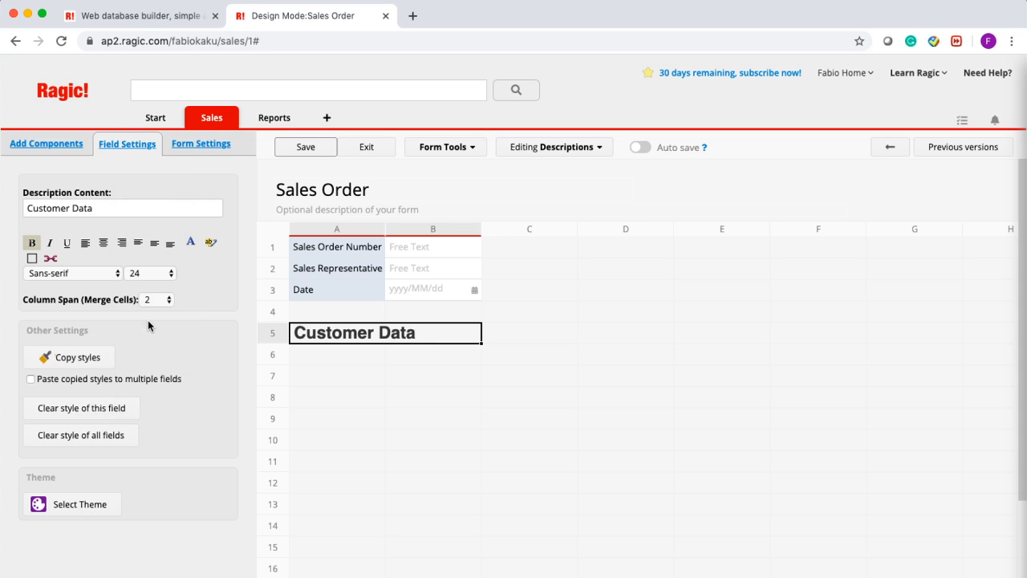
click(104, 244)
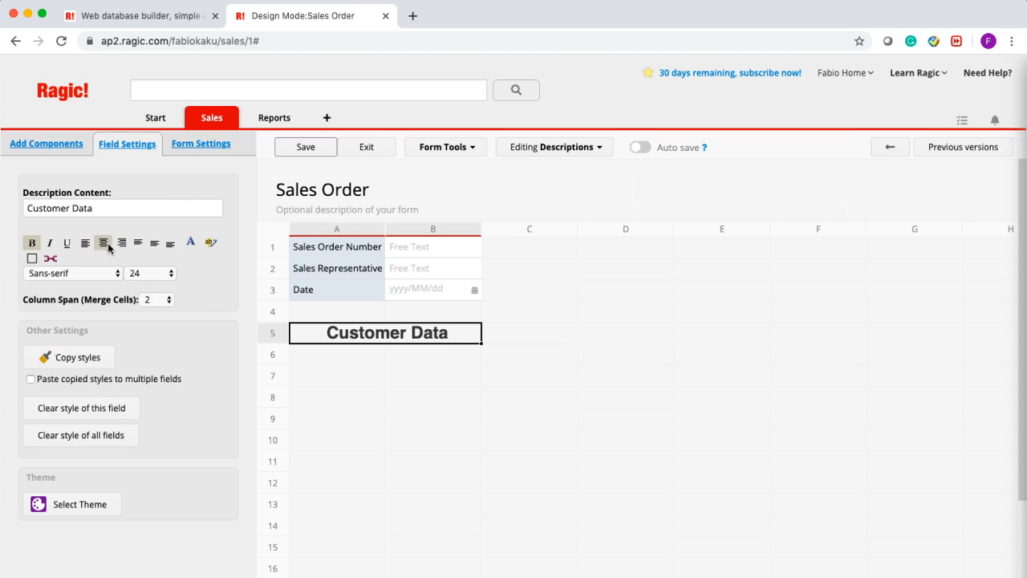
click(359, 361)
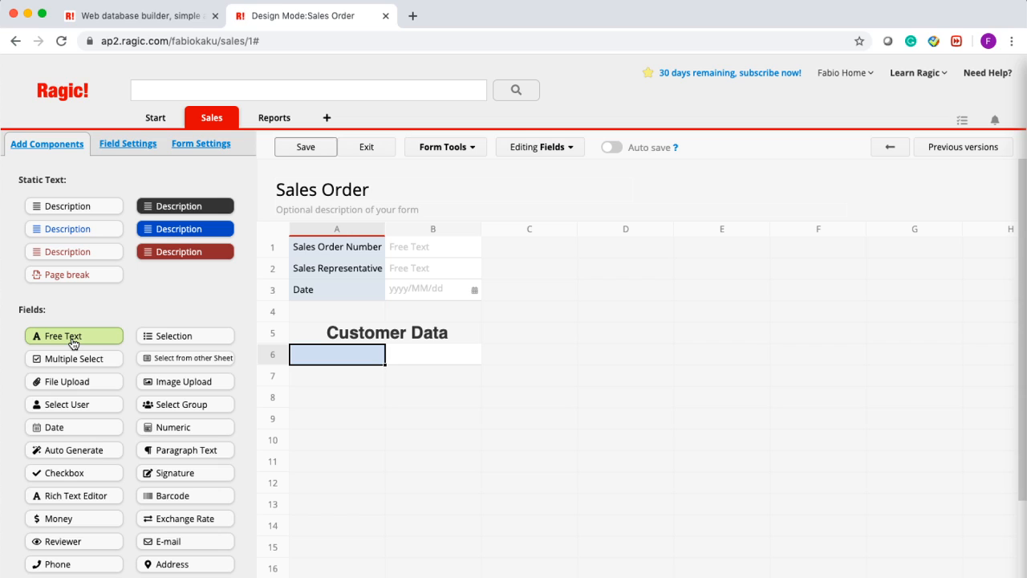
click(453, 150)
- Link the Customers Sheet, loading Customer Name, Phone Number, Email Address and Address under Customer Data
click(480, 199)
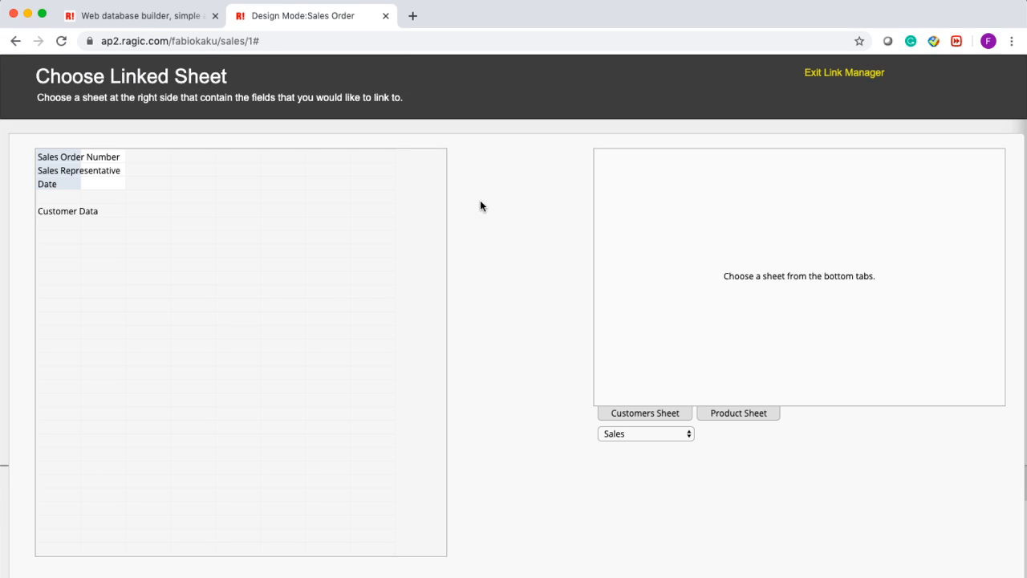
click(679, 416)
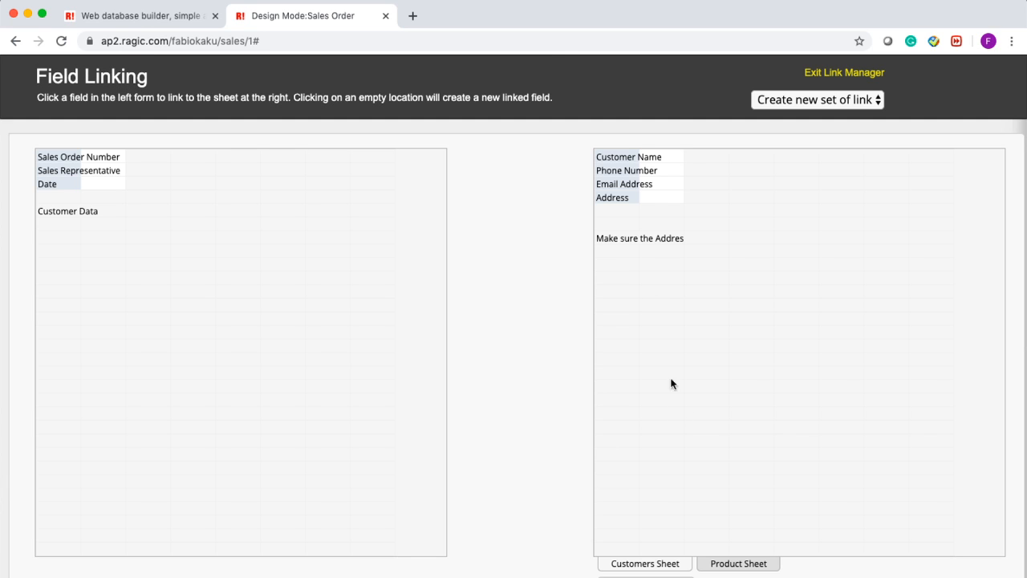
drag(609, 162, 70, 226)
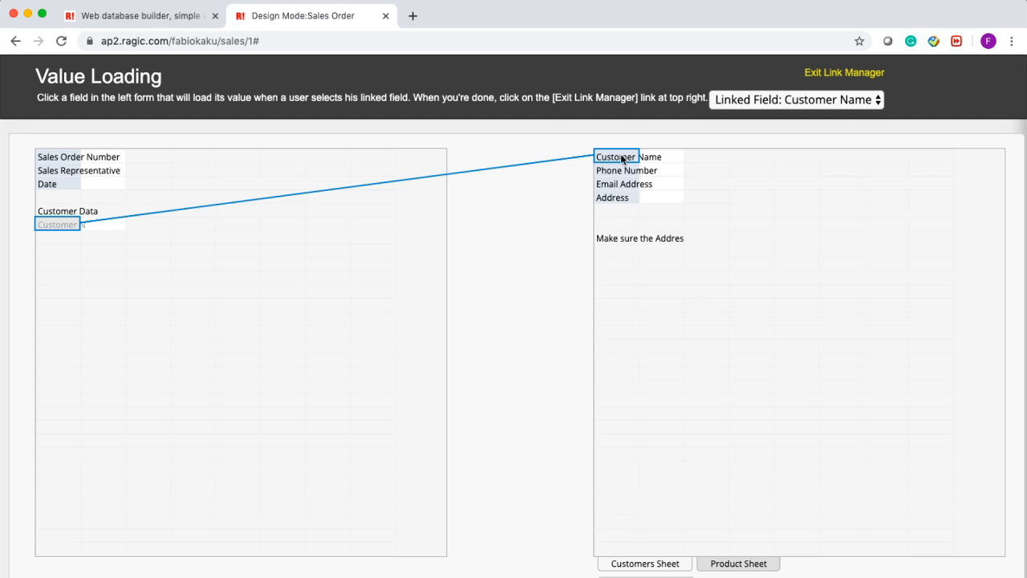
drag(612, 174, 56, 241)
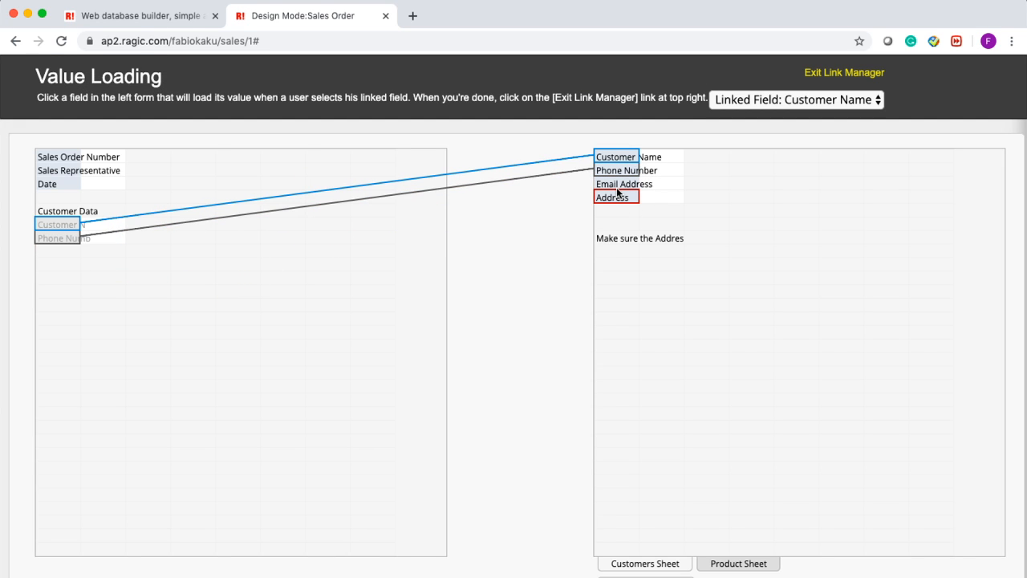
drag(616, 184, 51, 251)
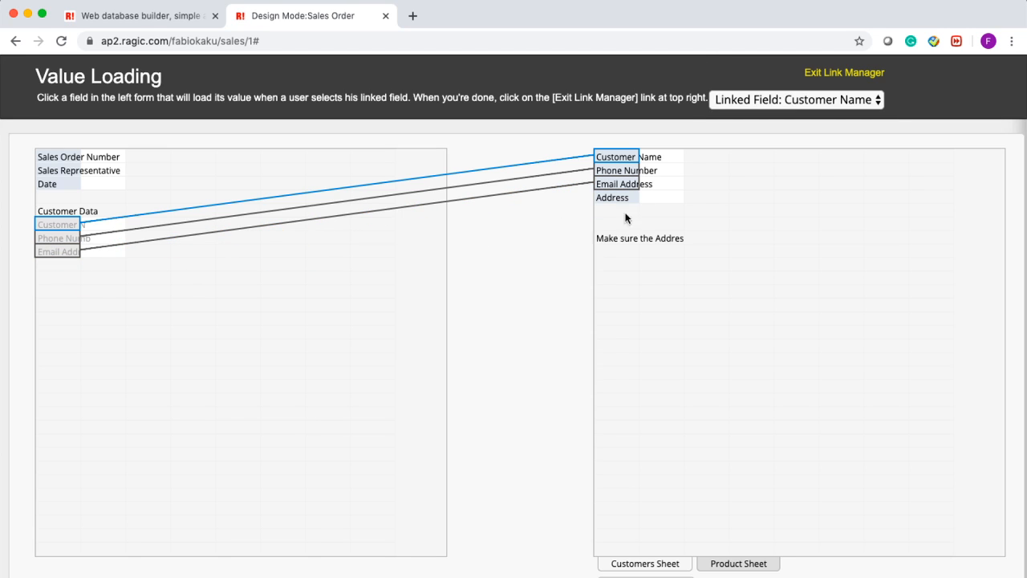
drag(125, 302, 60, 258)
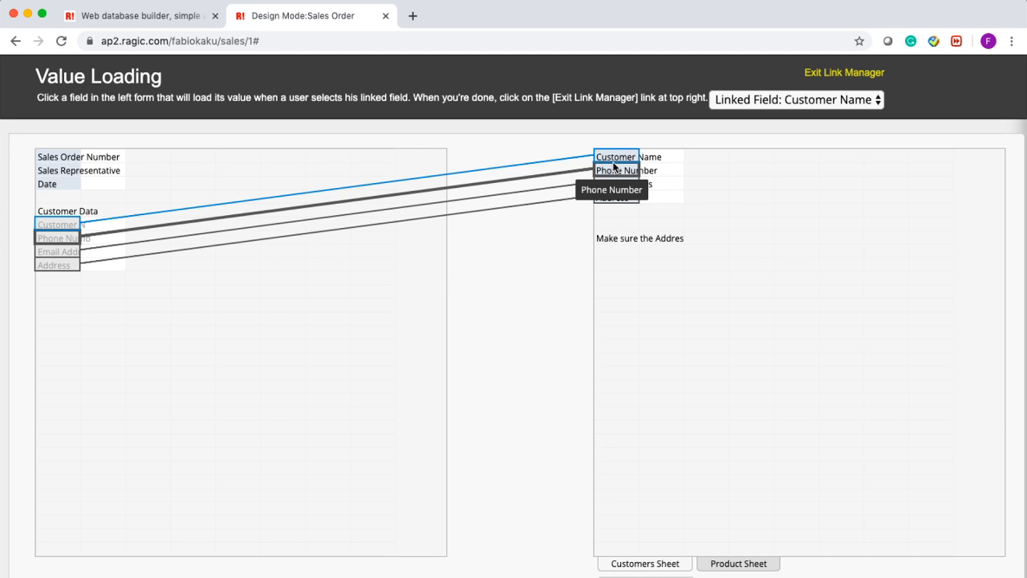
- Close Link Manager, save the Sales Order design and exit to a new entry form
click(820, 74)
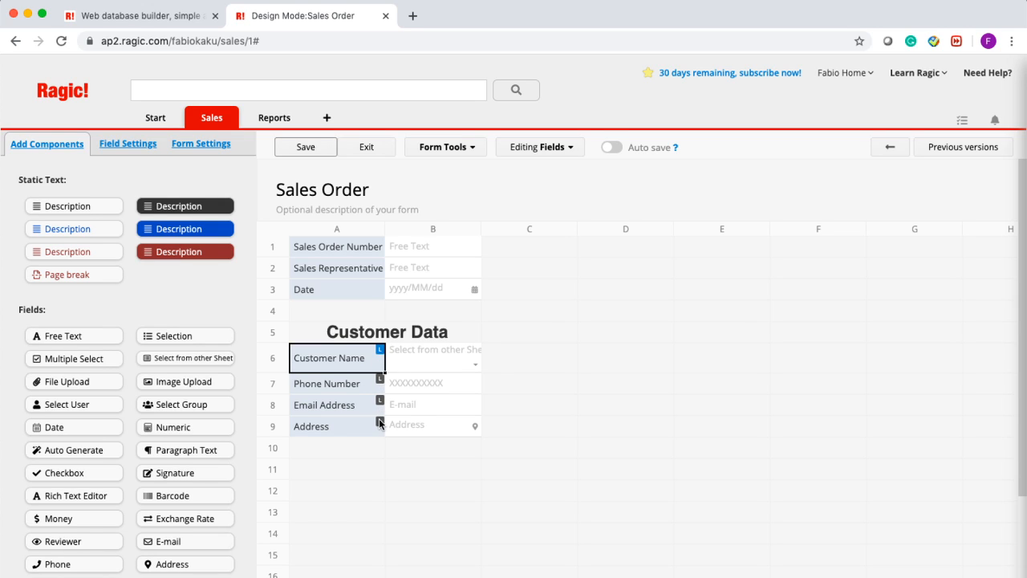
click(307, 146)
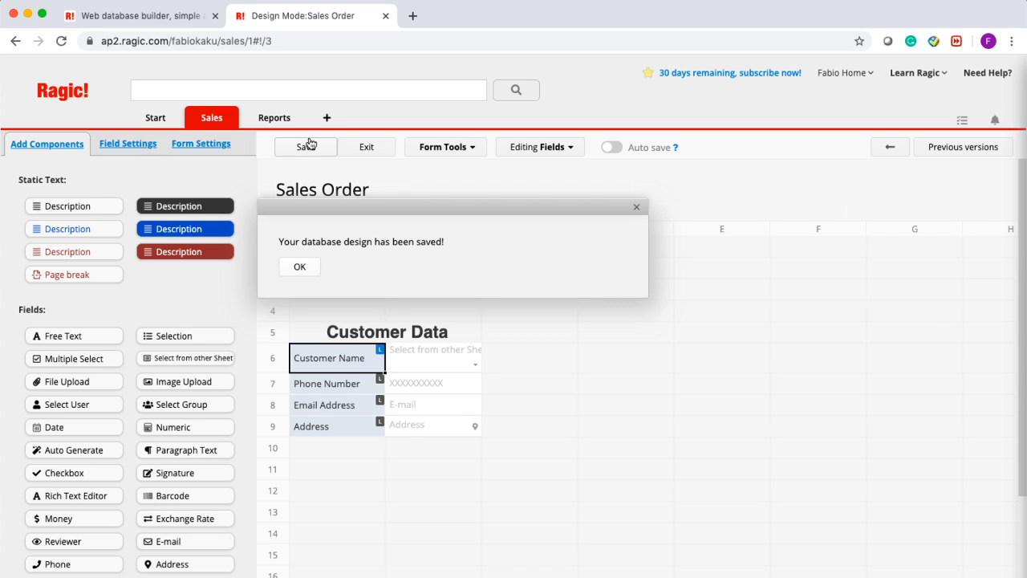
click(357, 148)
click(330, 223)
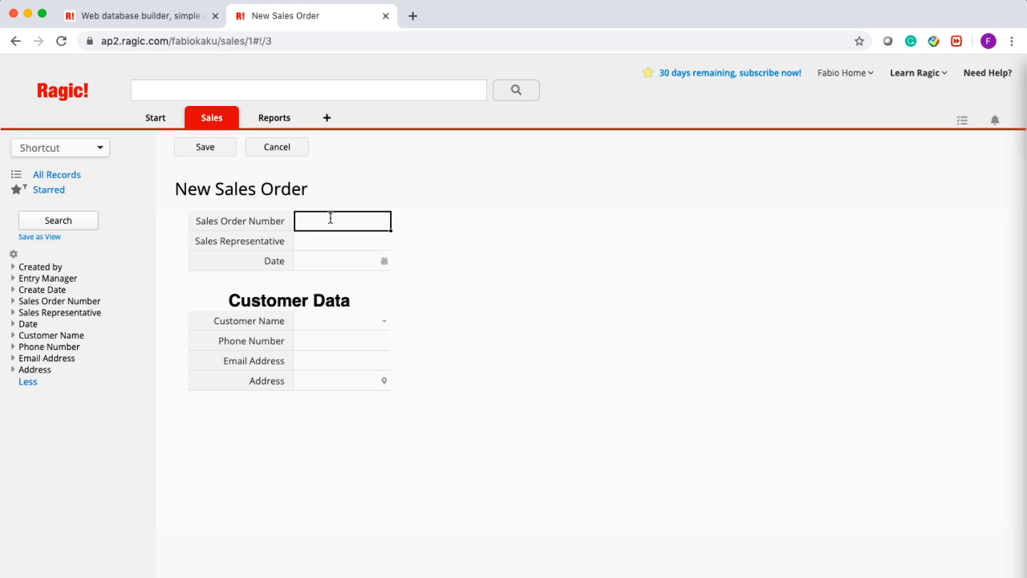
- Enter order number SO-5212 and the sales representative's name
text(53)
text(2)
key(BackSpace)
key(BackSpace)
key(BackSpace)
text(SO-5212)
click(317, 245)
text(Fabio Kuo)
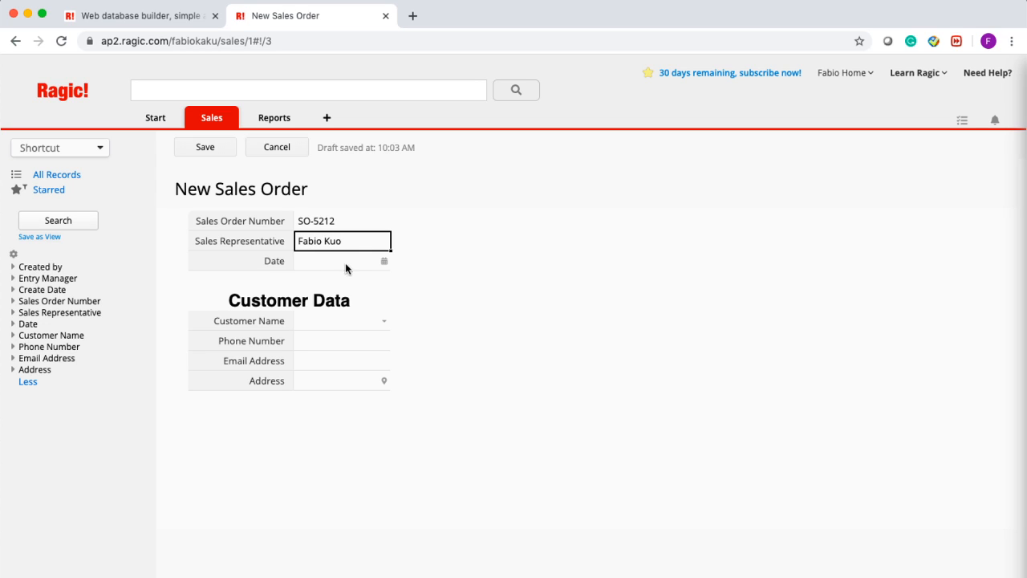
- Set the date to 2020/03/03, choose the second customer, and save the order
click(384, 263)
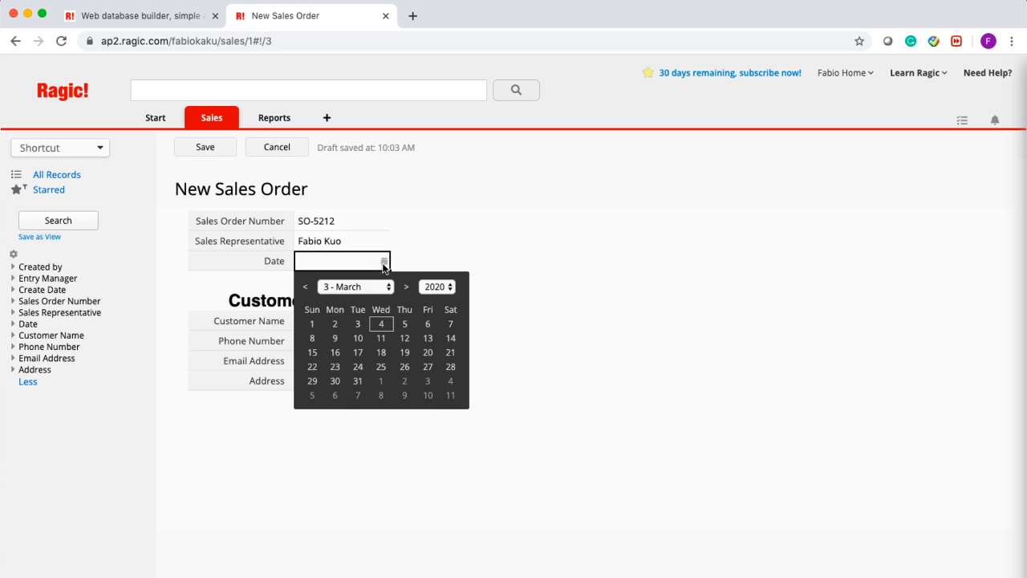
click(359, 324)
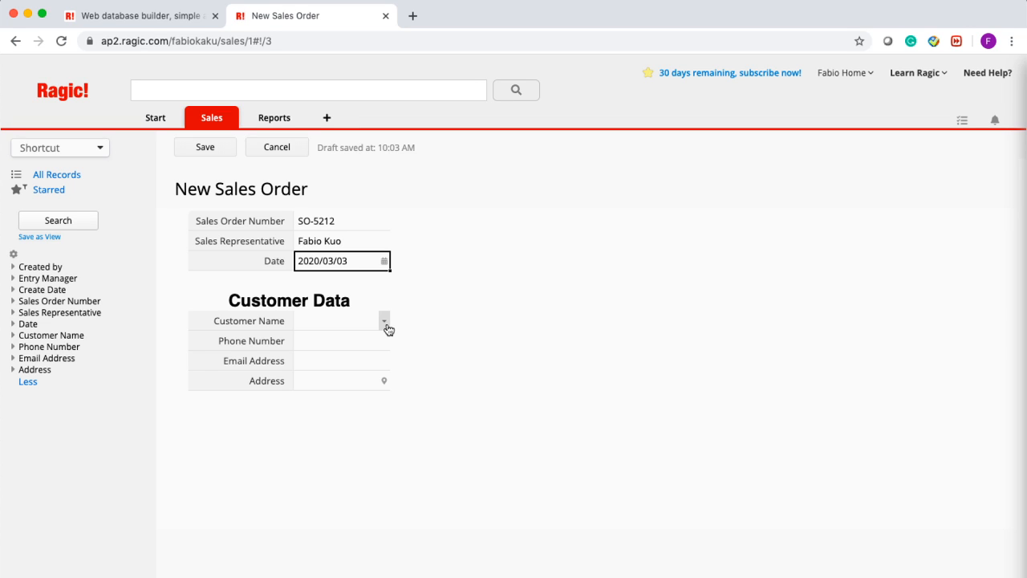
click(385, 323)
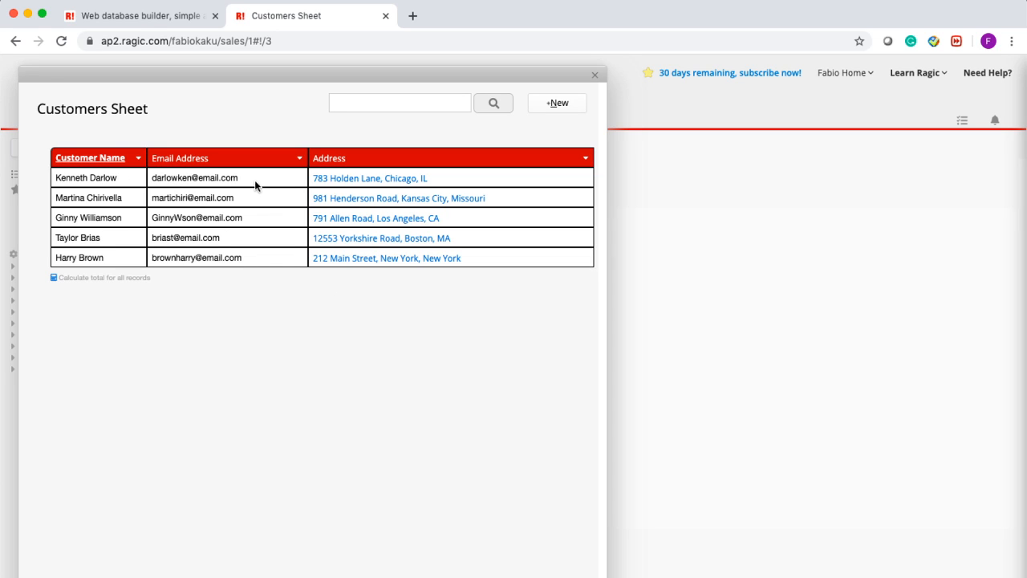
click(189, 202)
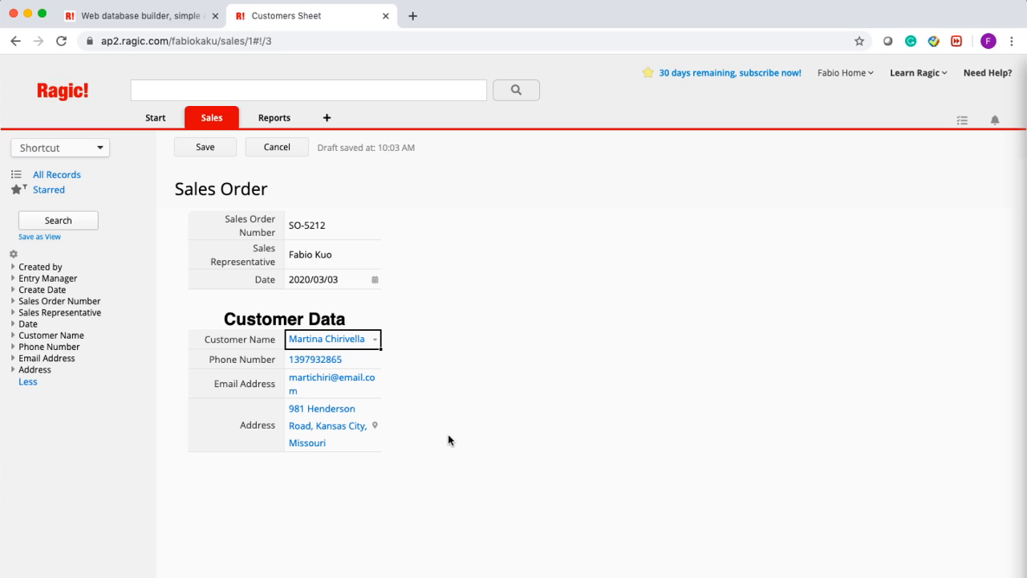
click(231, 142)
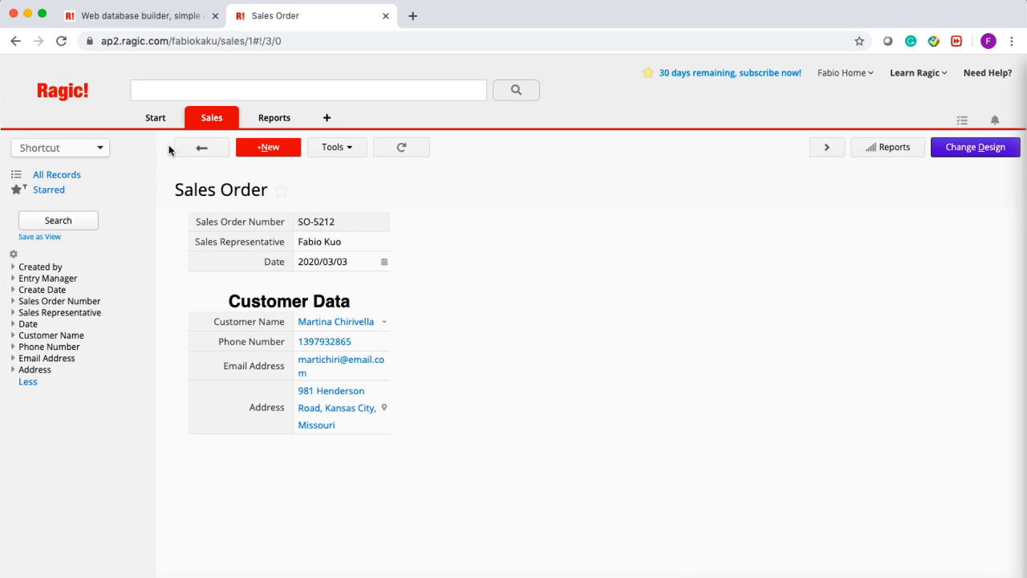
- Return to the Sales Order listing and reopen its design in form layout
click(224, 146)
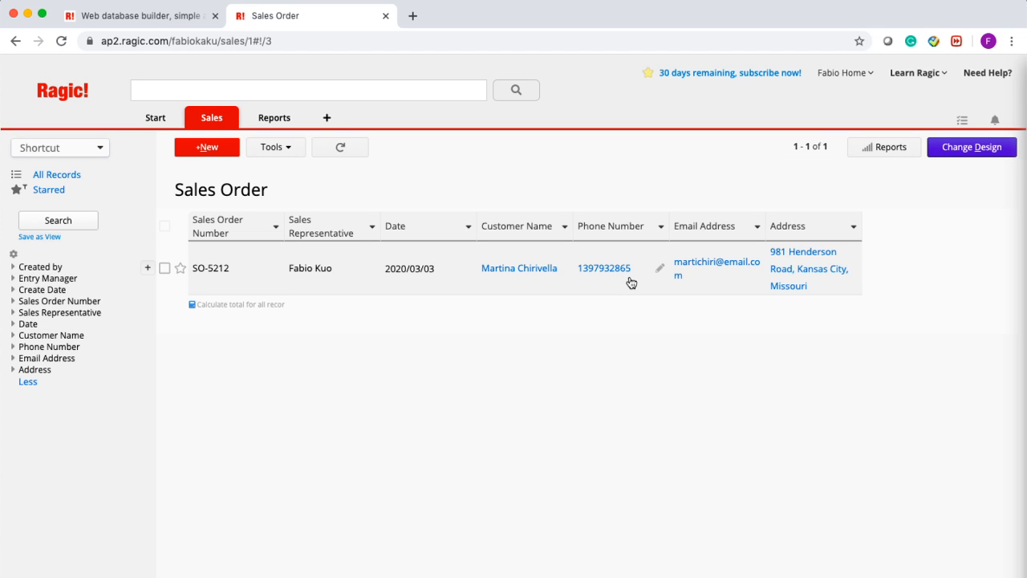
click(990, 149)
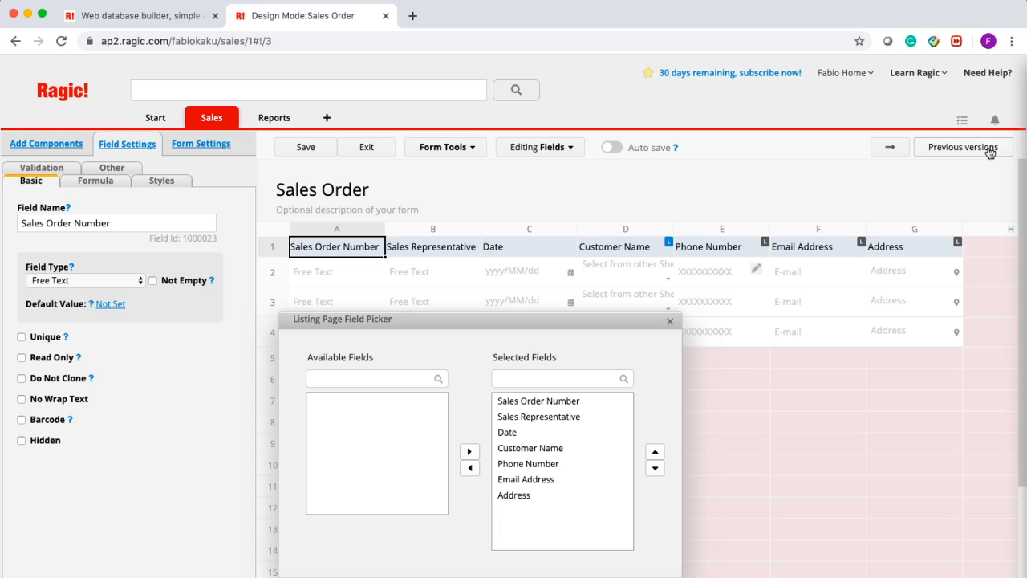
click(670, 321)
click(890, 148)
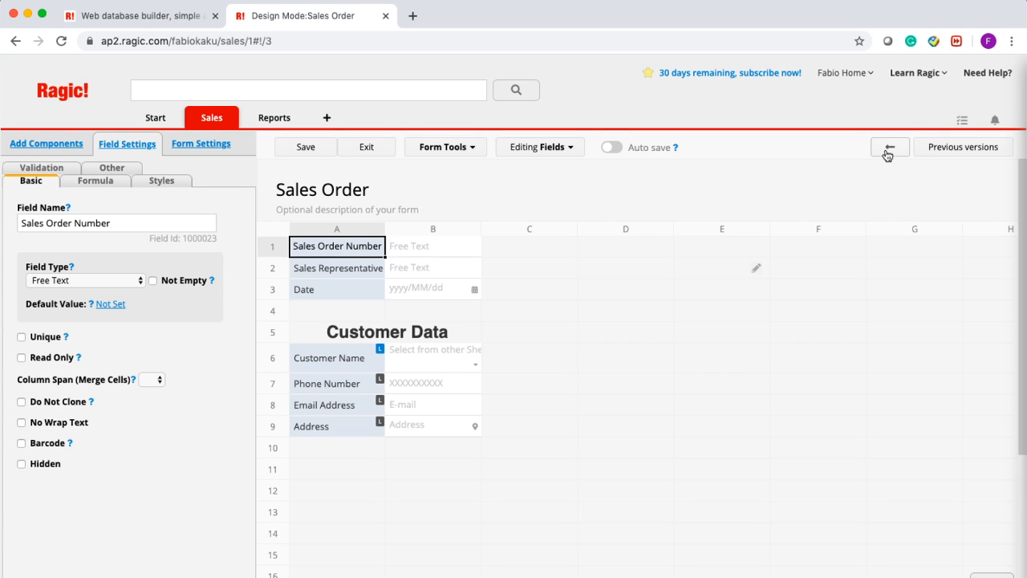
scroll(426, 348, down, 2)
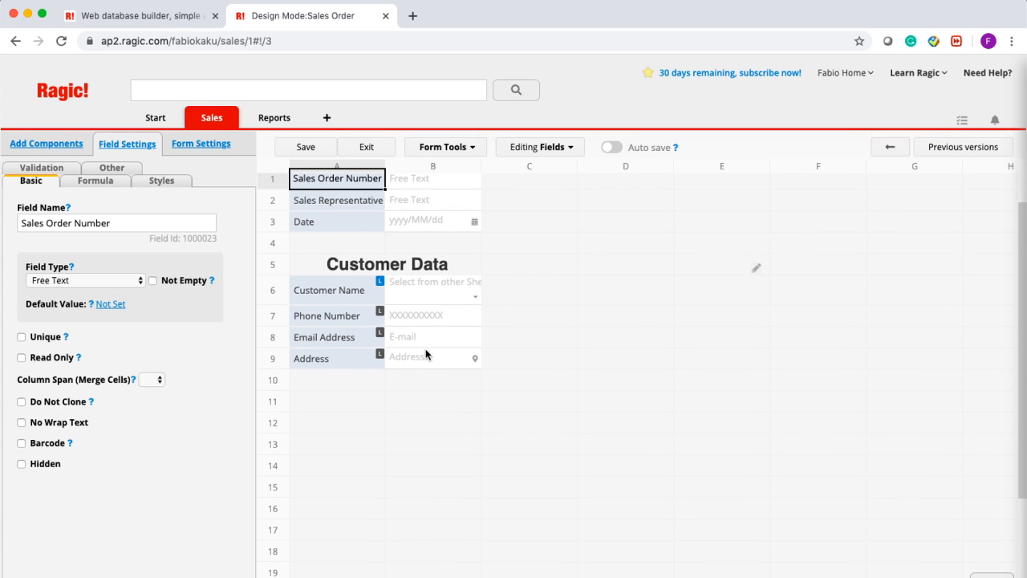
click(344, 413)
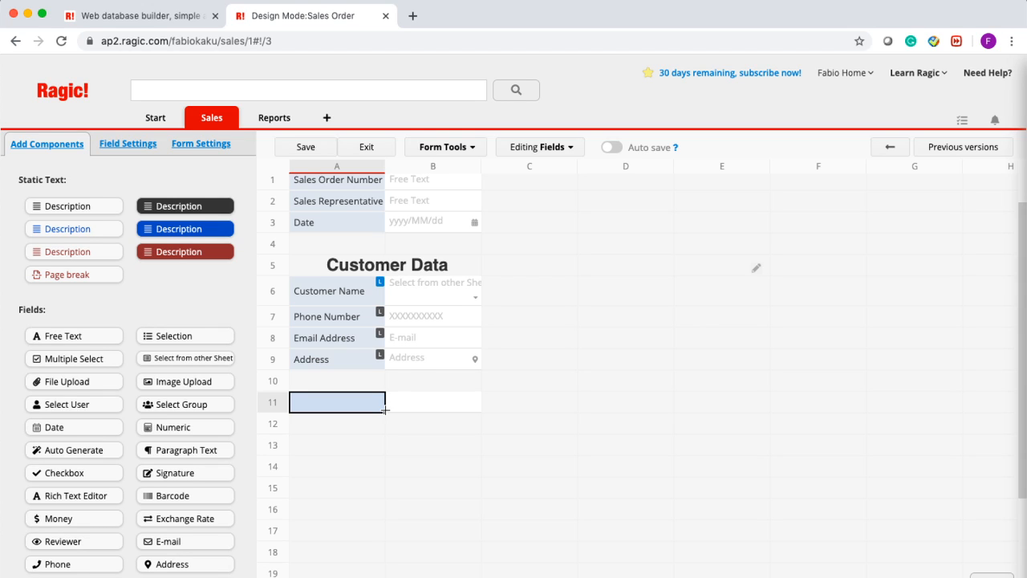
- Create subtable columns Product ID in A11 and Product Name in B11
text(Prod)
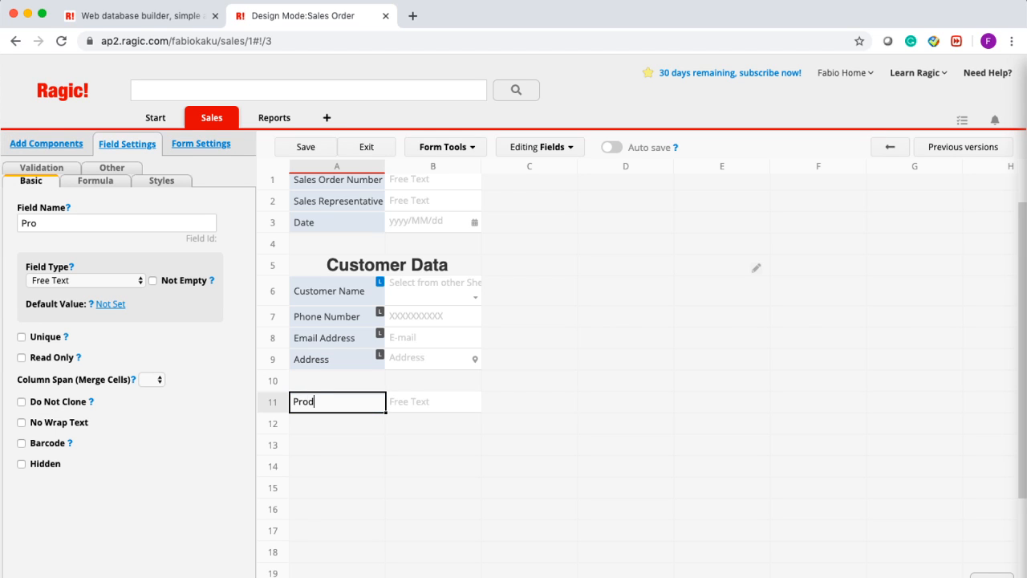
text(uct ID)
key(Tab)
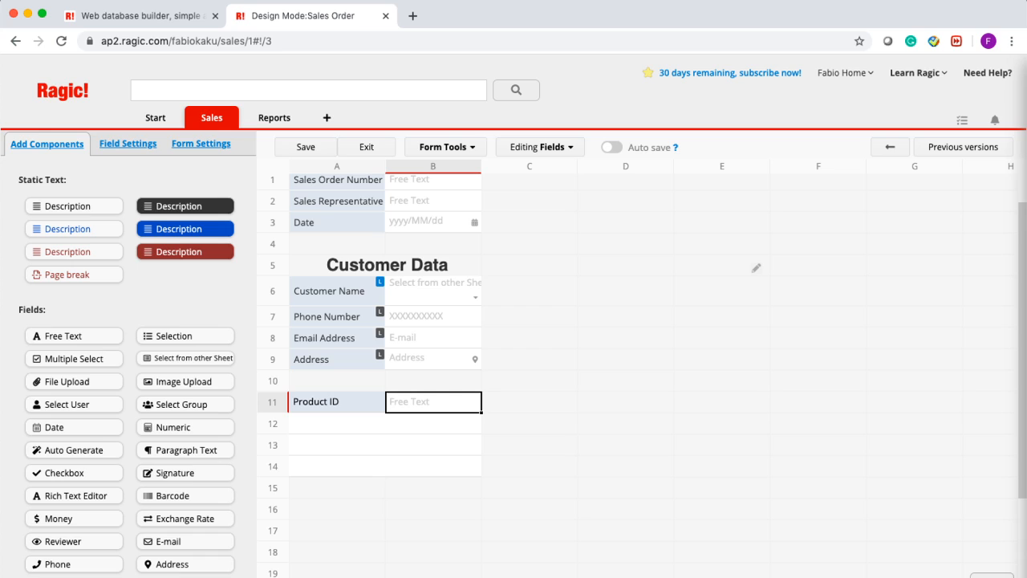
text(Product Name)
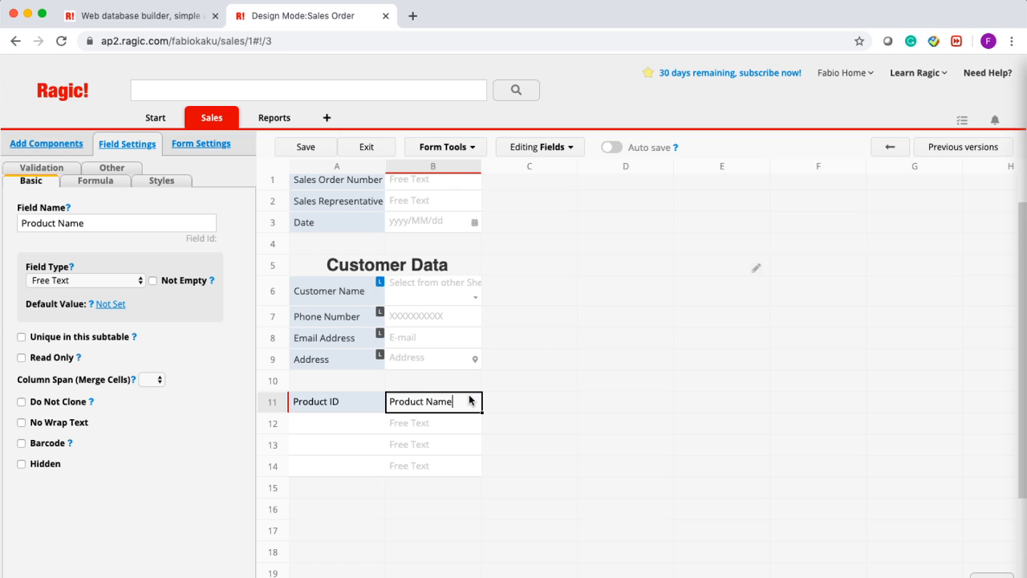
click(341, 404)
click(583, 410)
click(372, 408)
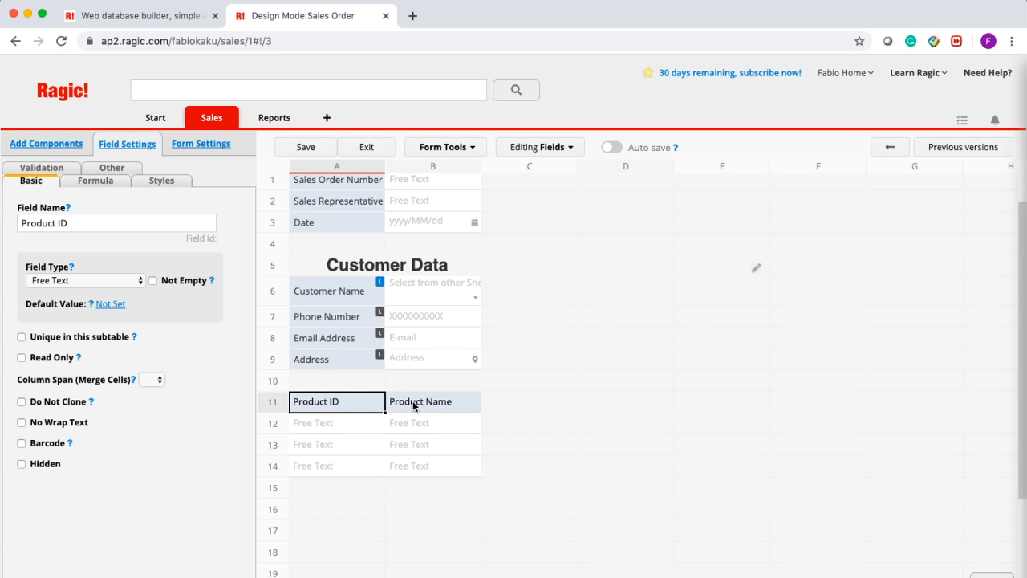
click(467, 149)
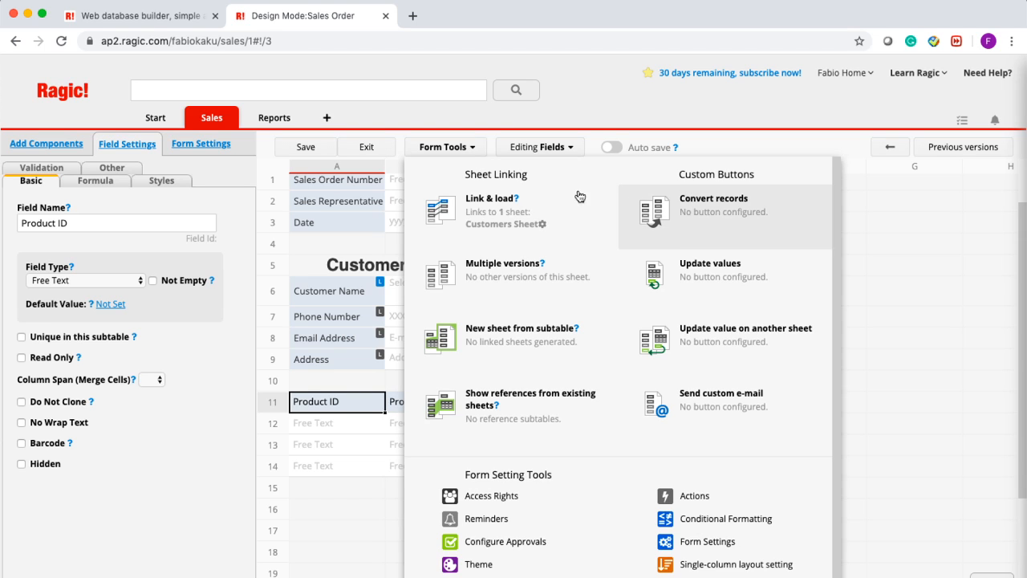
- Link the subtable's Product ID to Product Sheet, loading Product Name, Color and Price columns
click(480, 204)
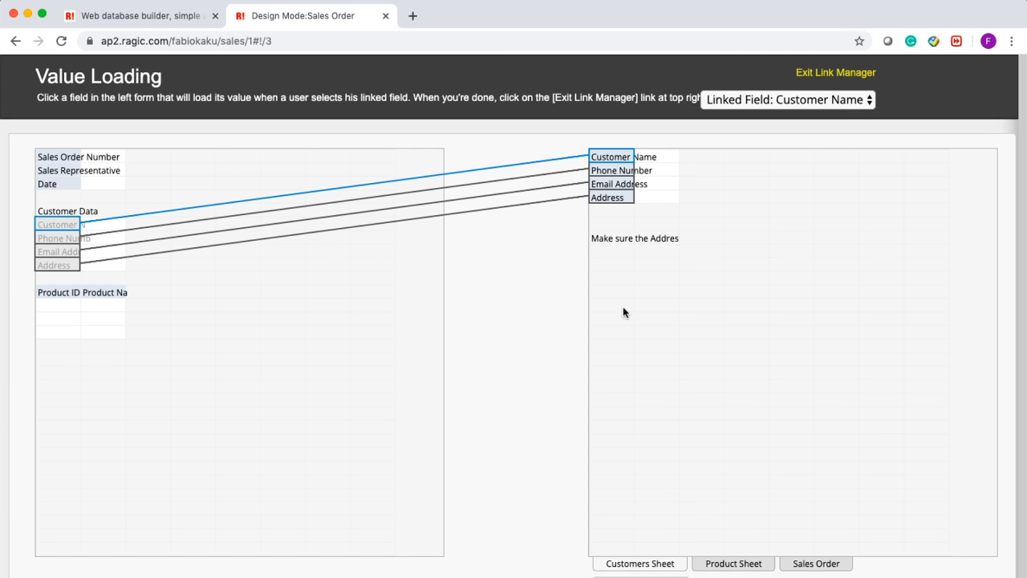
click(733, 564)
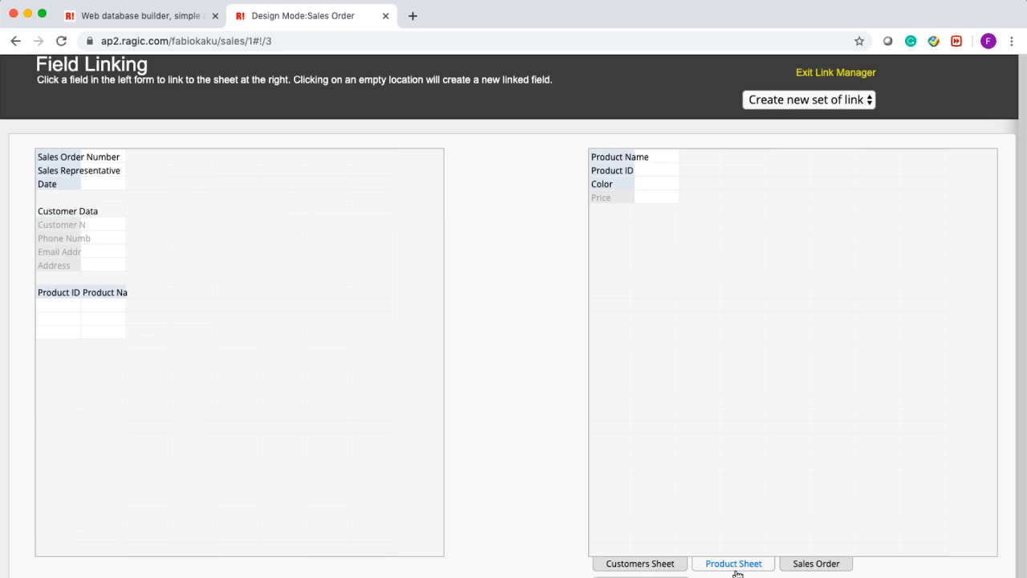
click(623, 172)
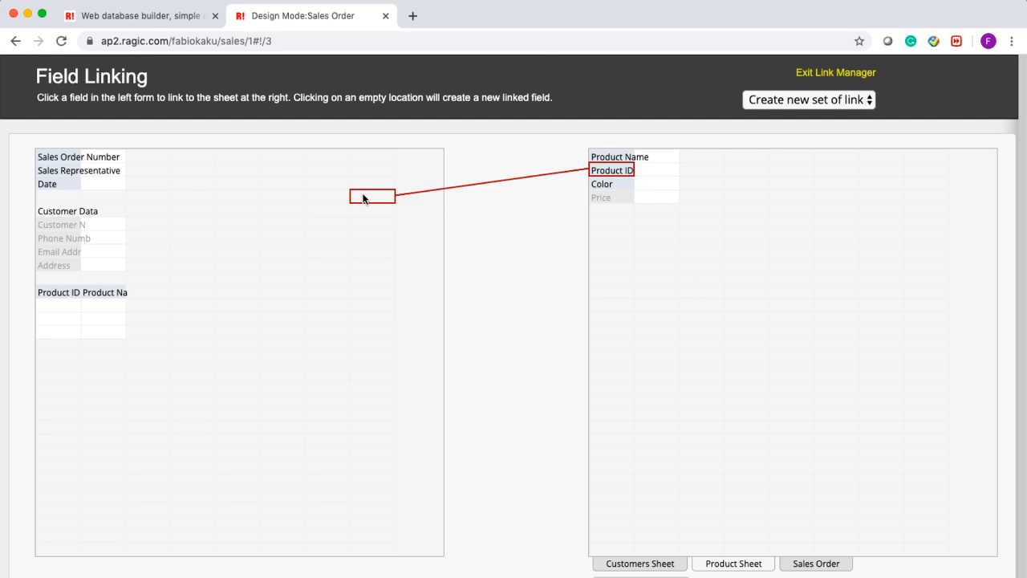
click(51, 291)
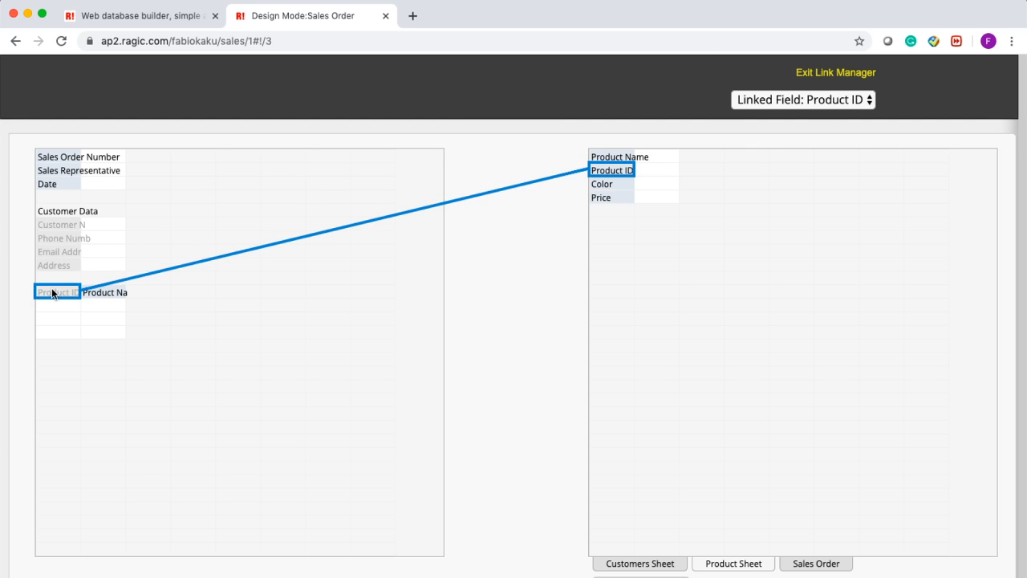
click(619, 156)
click(101, 294)
click(601, 185)
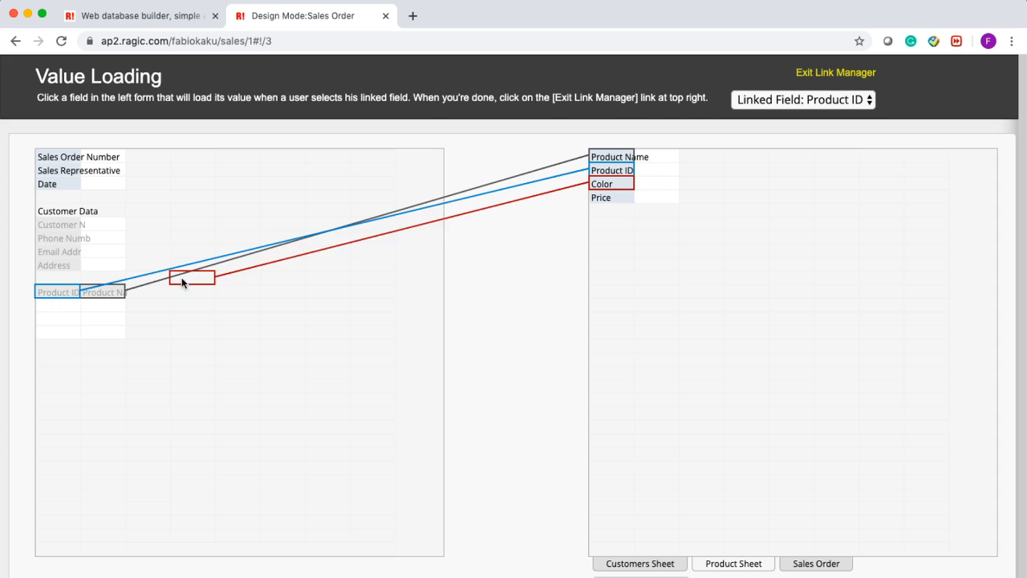
click(154, 291)
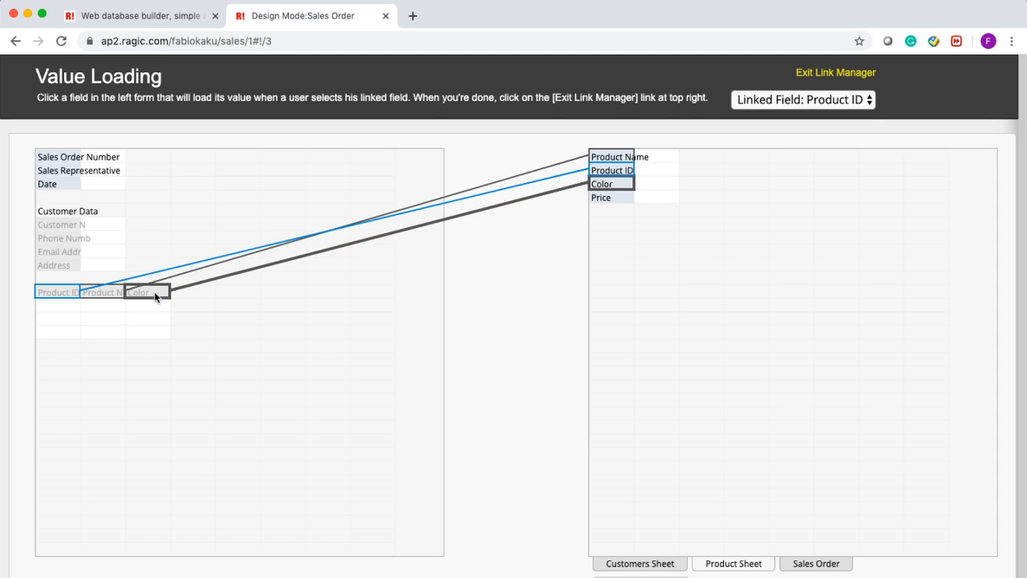
click(601, 198)
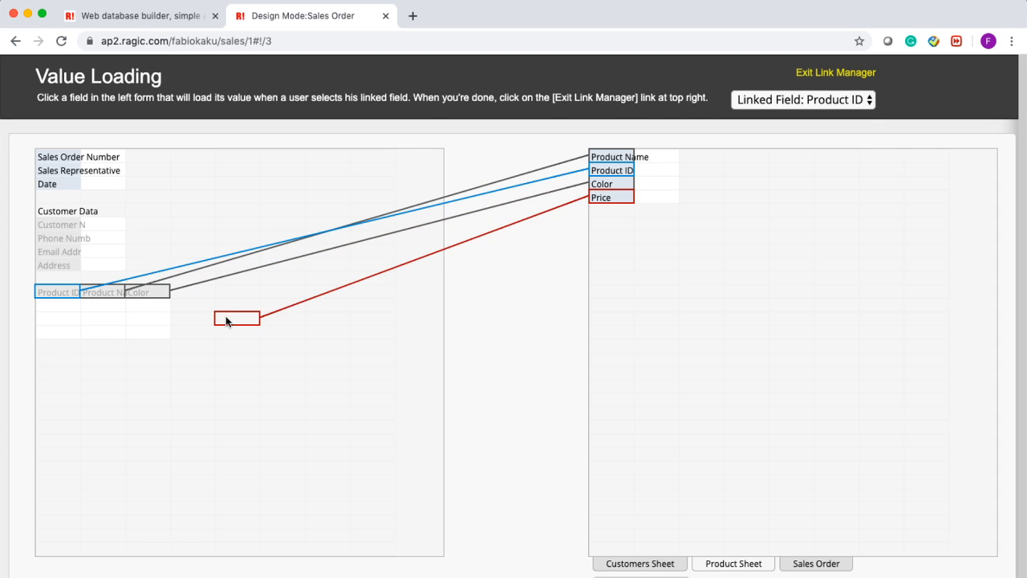
click(200, 295)
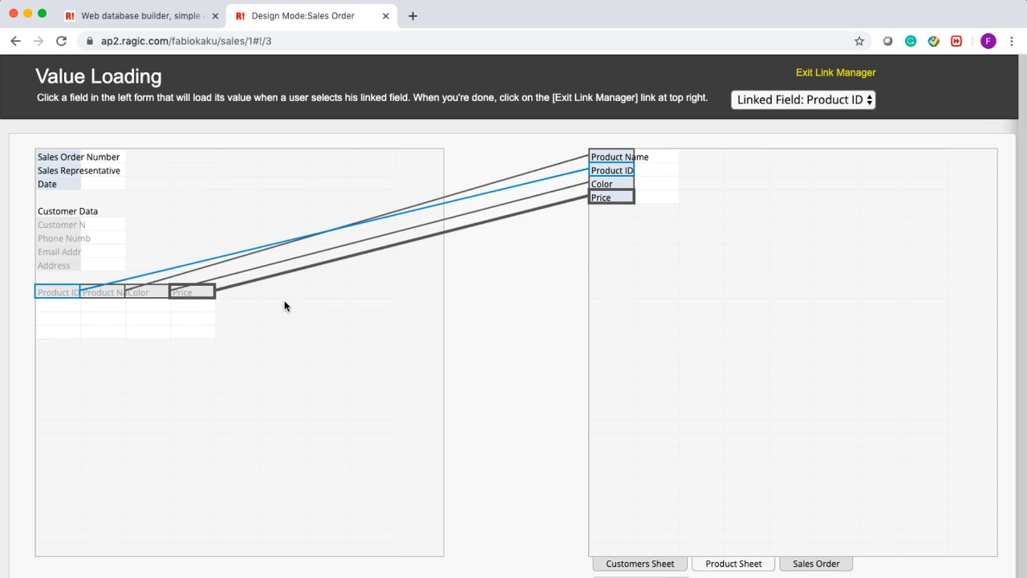
click(829, 74)
scroll(752, 492, up, 2)
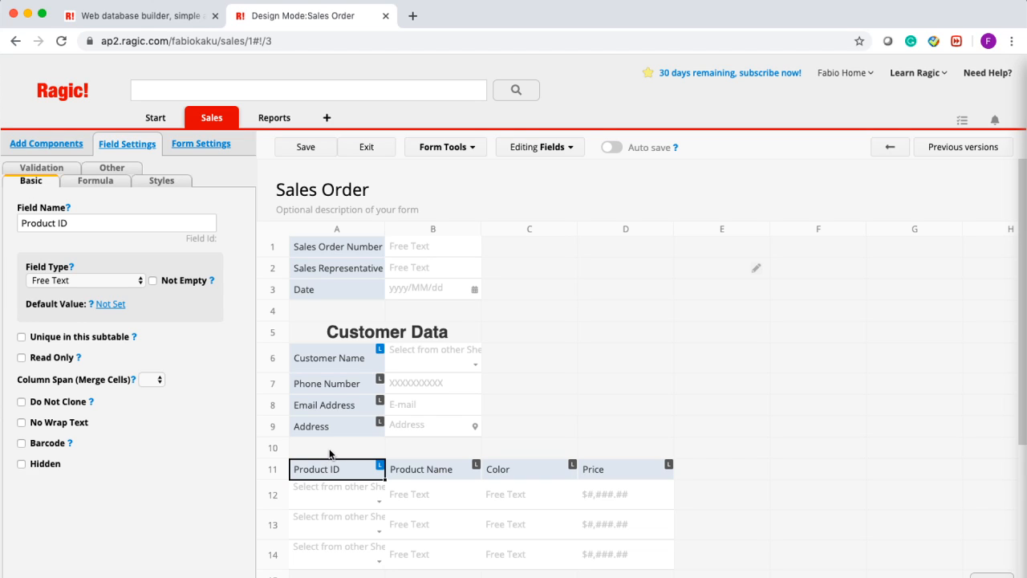
- Insert a blank row at row 10, above the product table
right_click(277, 445)
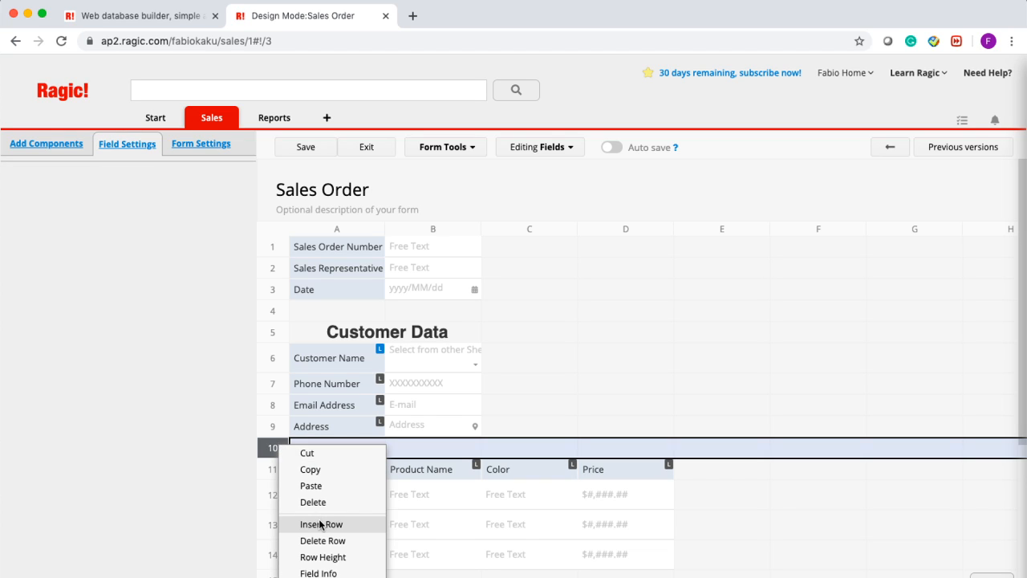
click(267, 442)
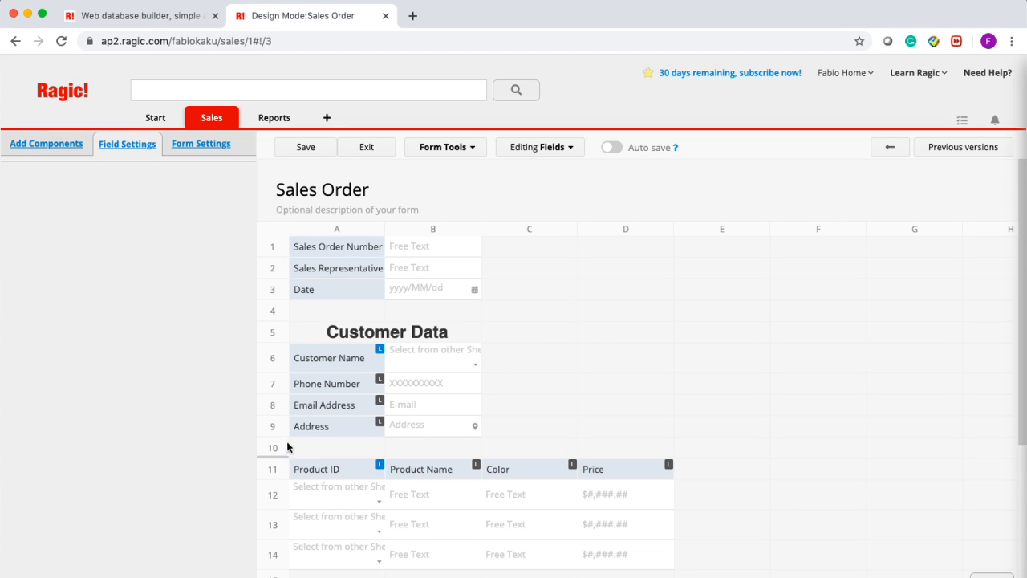
right_click(281, 441)
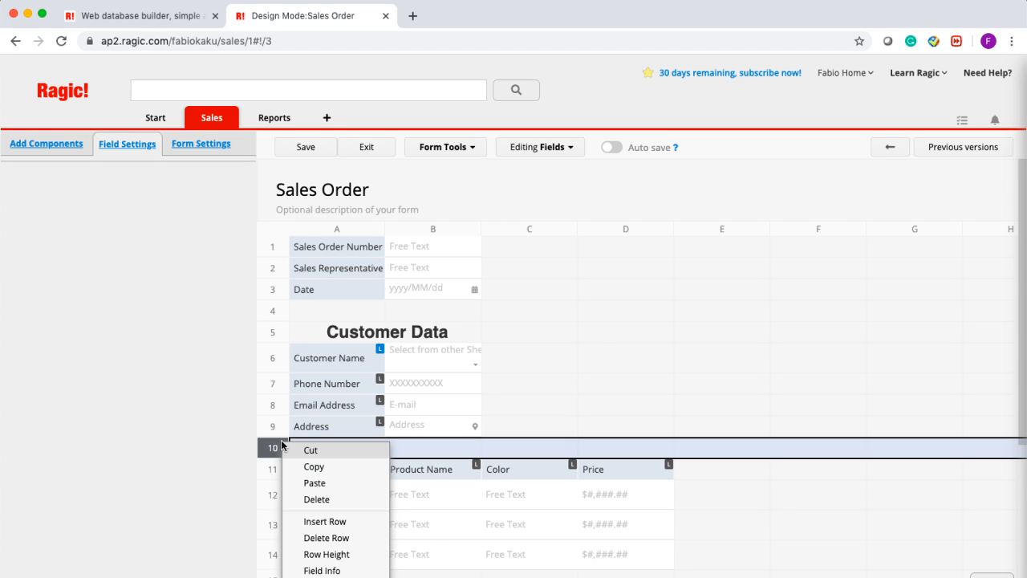
click(341, 520)
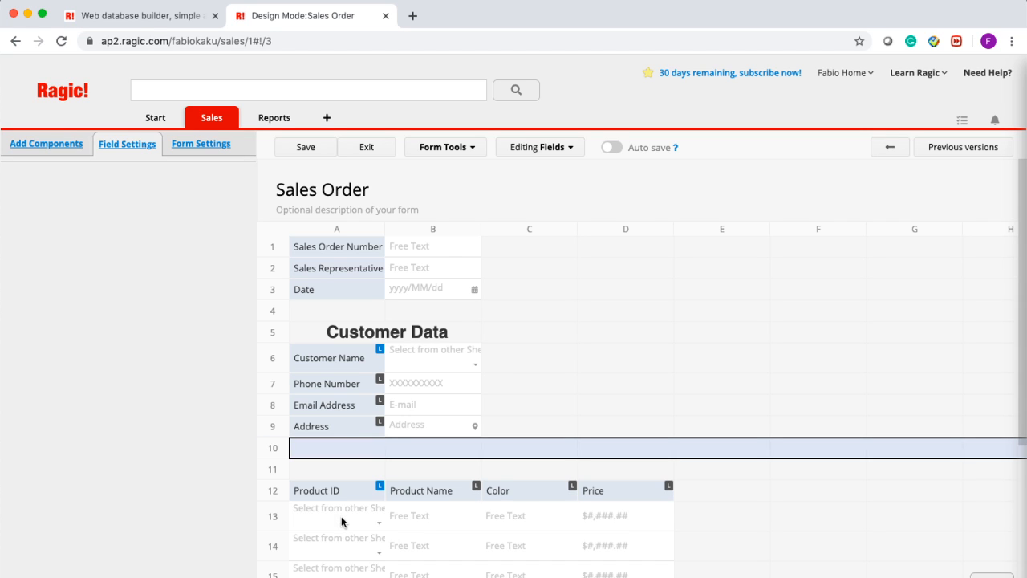
click(304, 472)
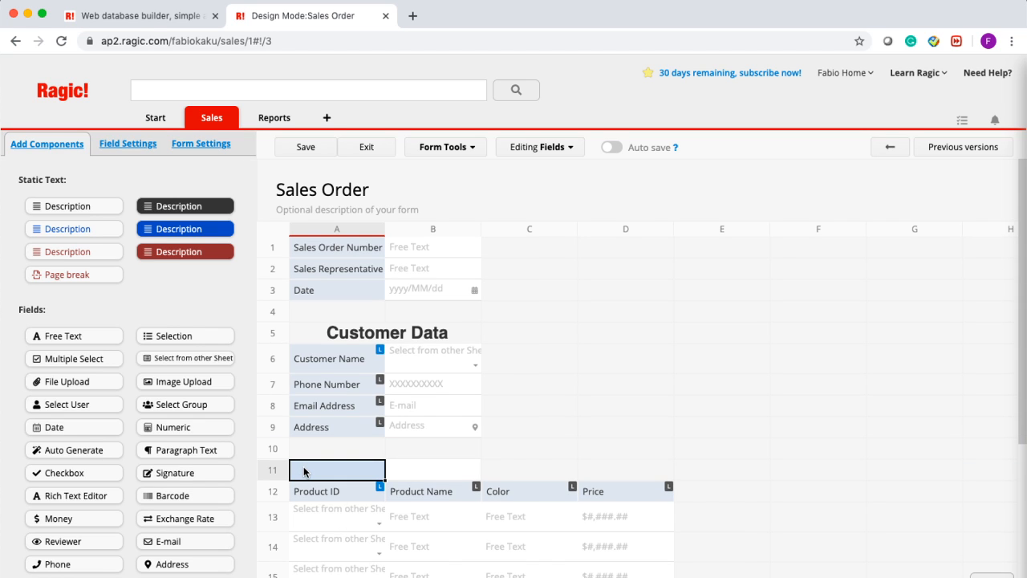
- Place a Description block in cell A11 reading 'Product Data'
drag(53, 210, 340, 471)
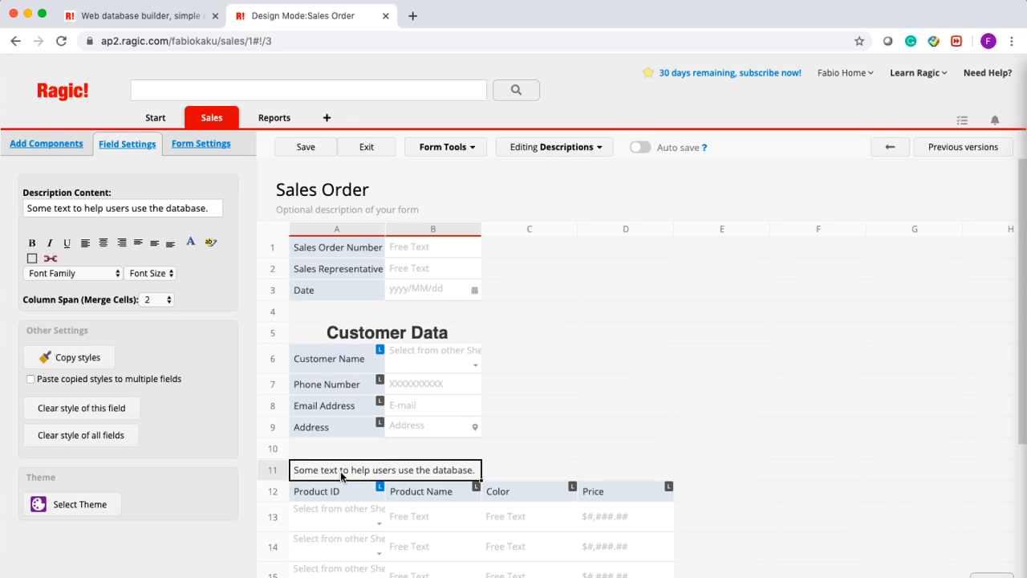
click(341, 471)
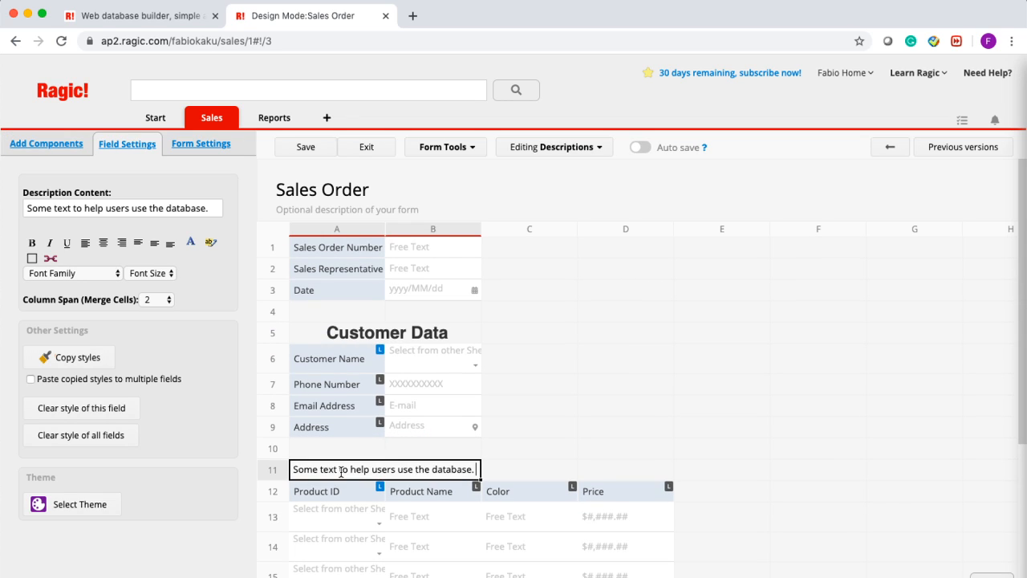
key(super+a)
text(Product)
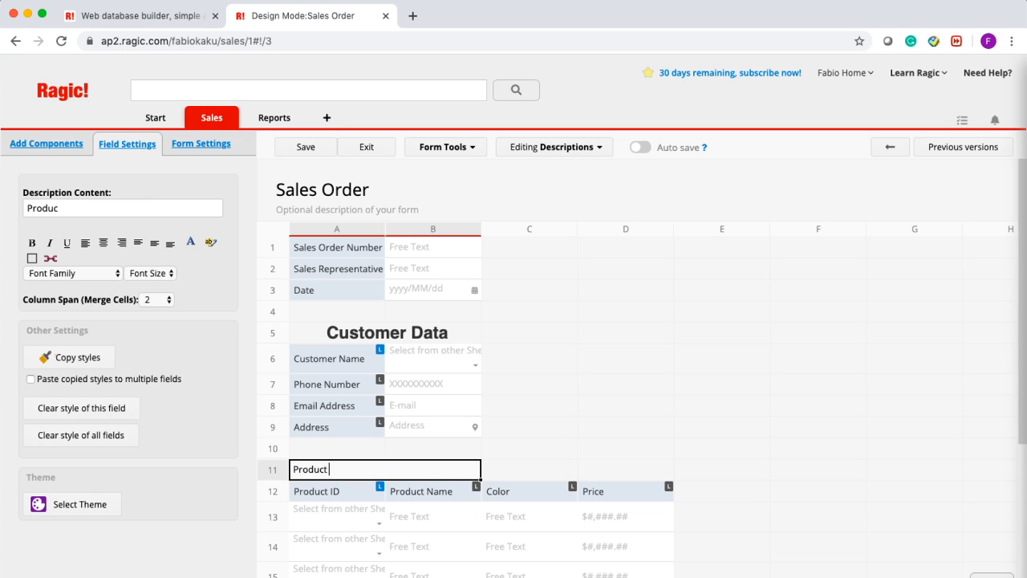
text( Data)
- Make the Product Data heading span two columns, size 24, centred
click(161, 299)
click(162, 531)
click(154, 301)
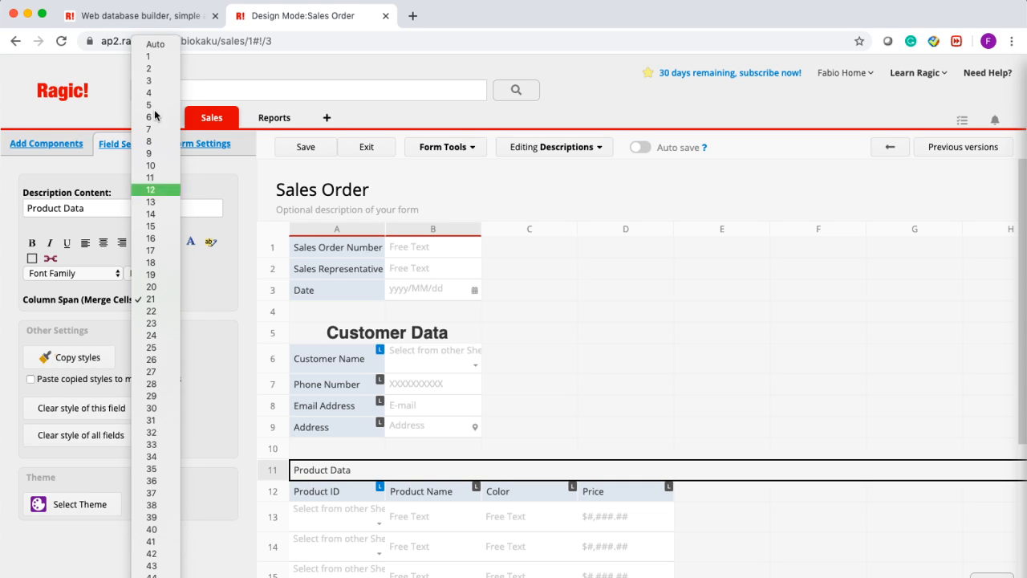
click(148, 64)
click(149, 273)
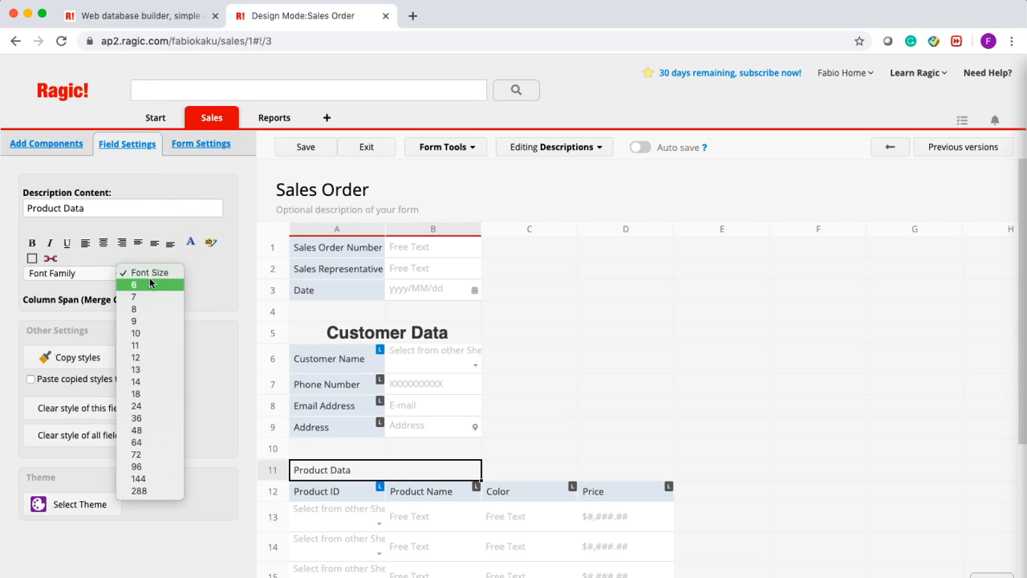
click(147, 405)
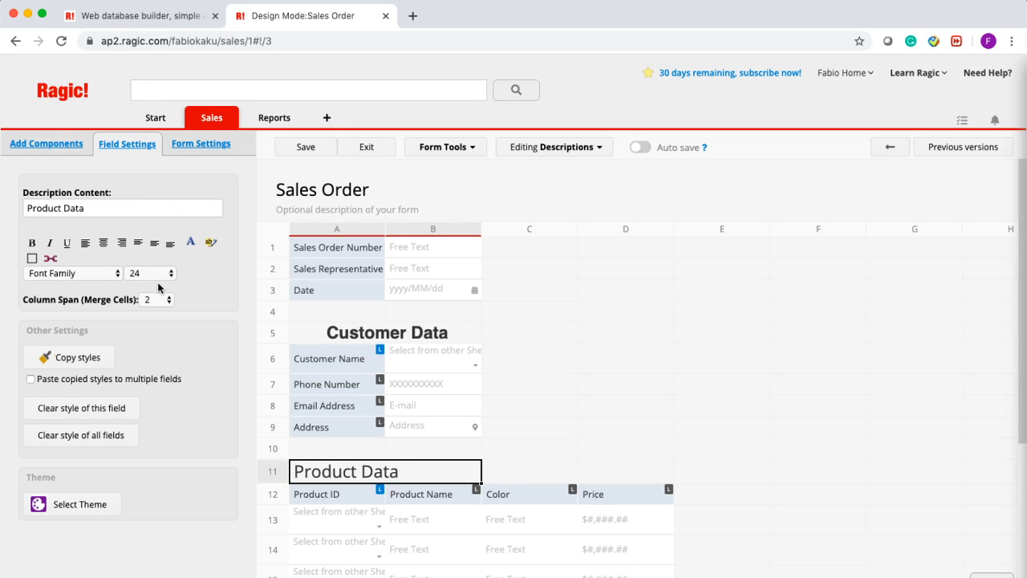
click(102, 243)
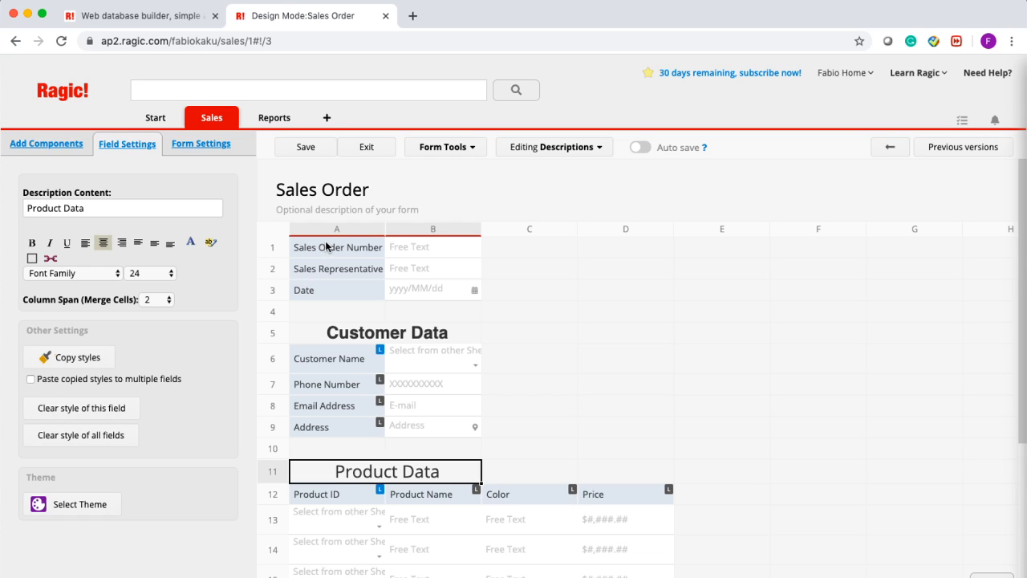
- Save the Sales Order design and exit to the record
click(283, 150)
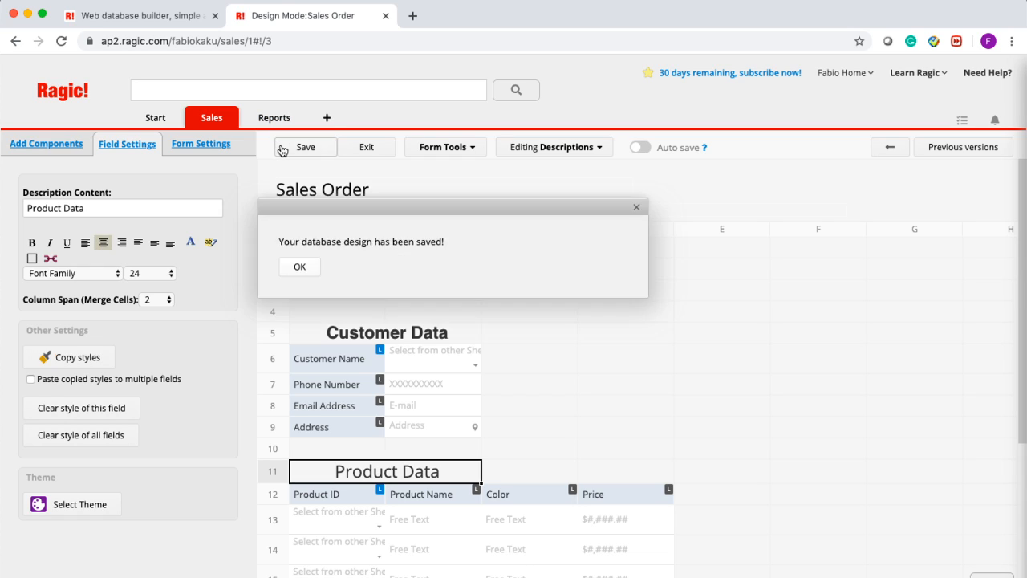
click(364, 150)
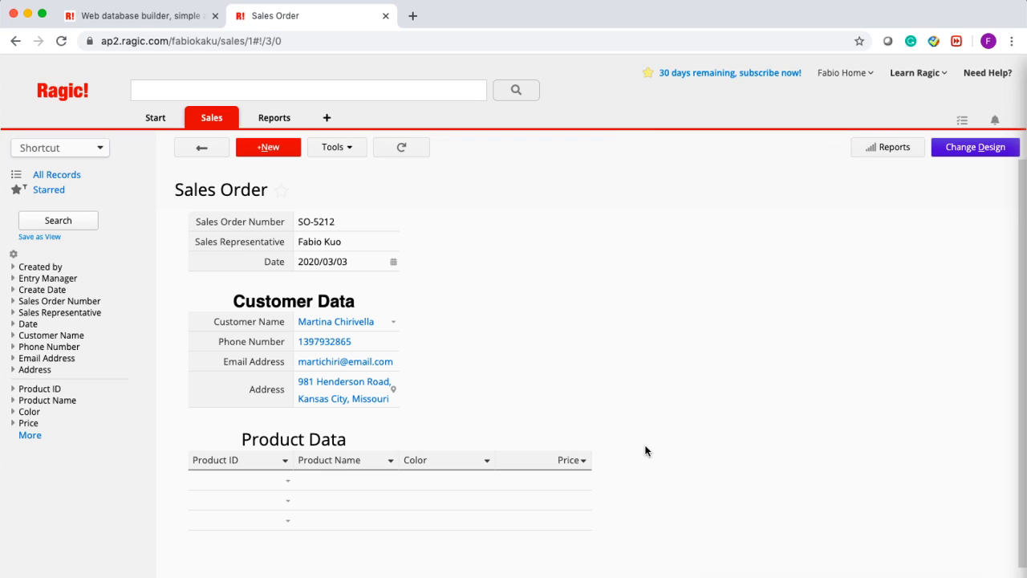
scroll(645, 449, down, 2)
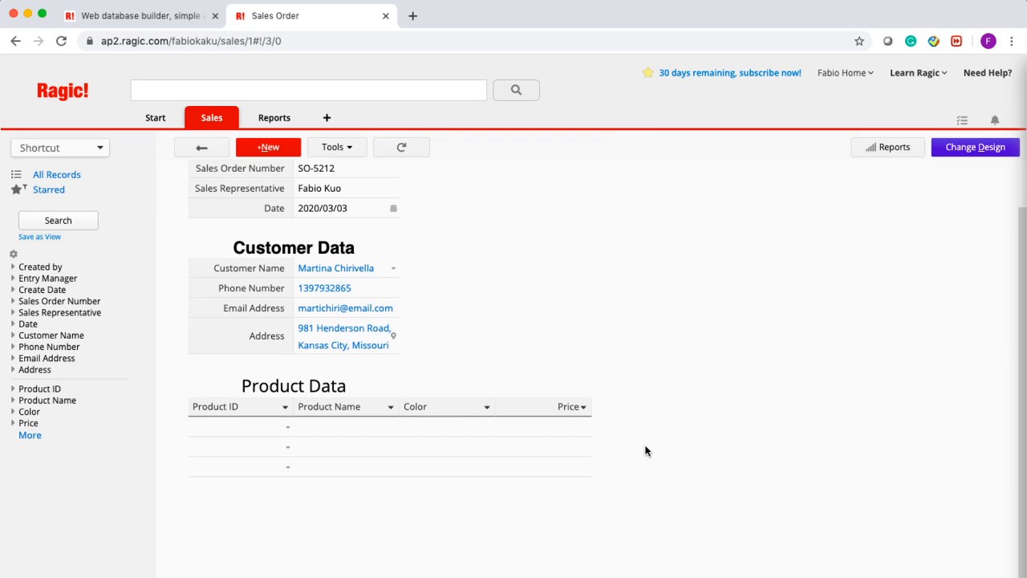
- Pick Shorts, T-shirt, Gloves and Cap in the four Product ID rows, then save
click(286, 432)
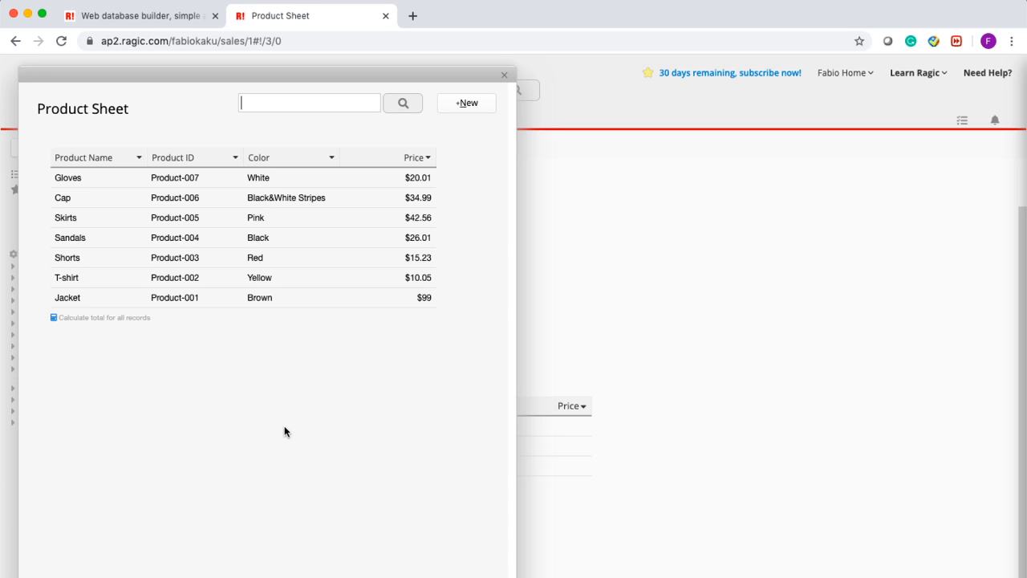
click(274, 255)
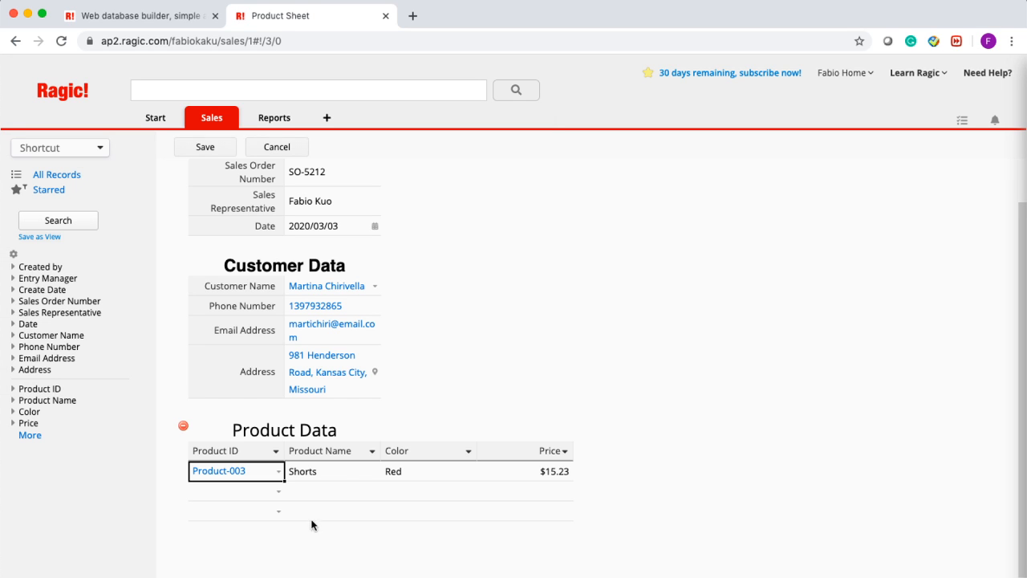
click(277, 491)
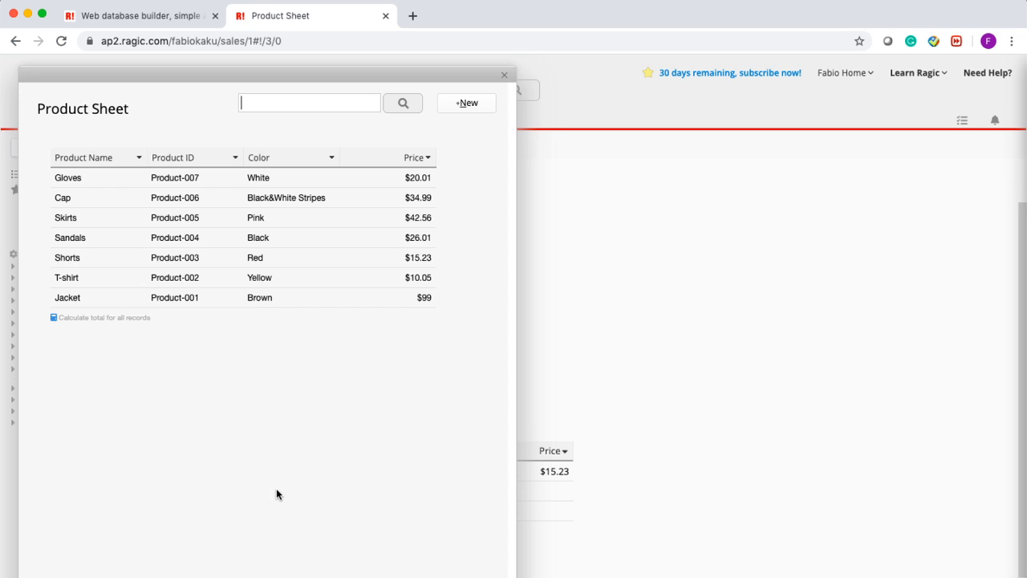
click(283, 280)
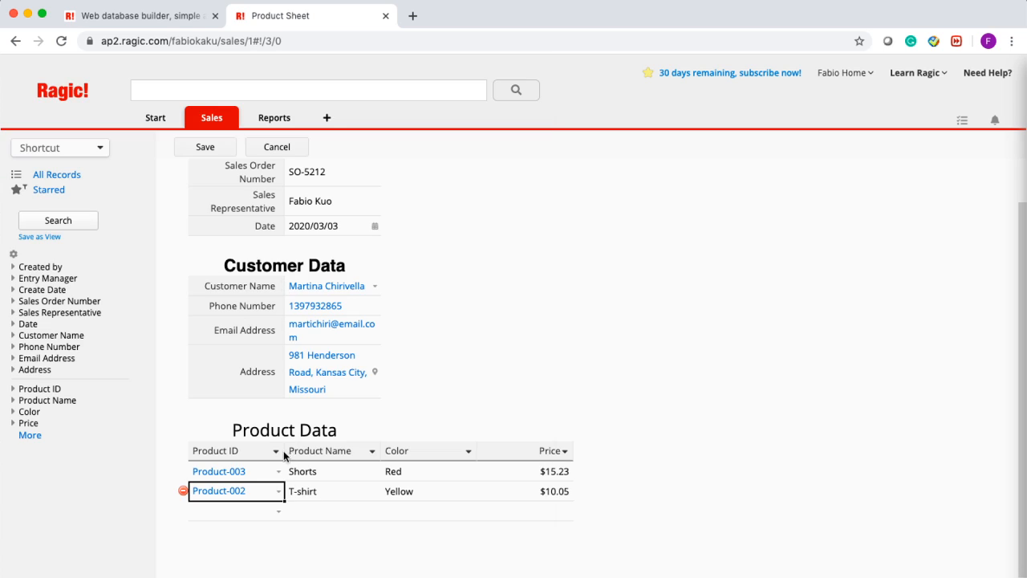
click(278, 520)
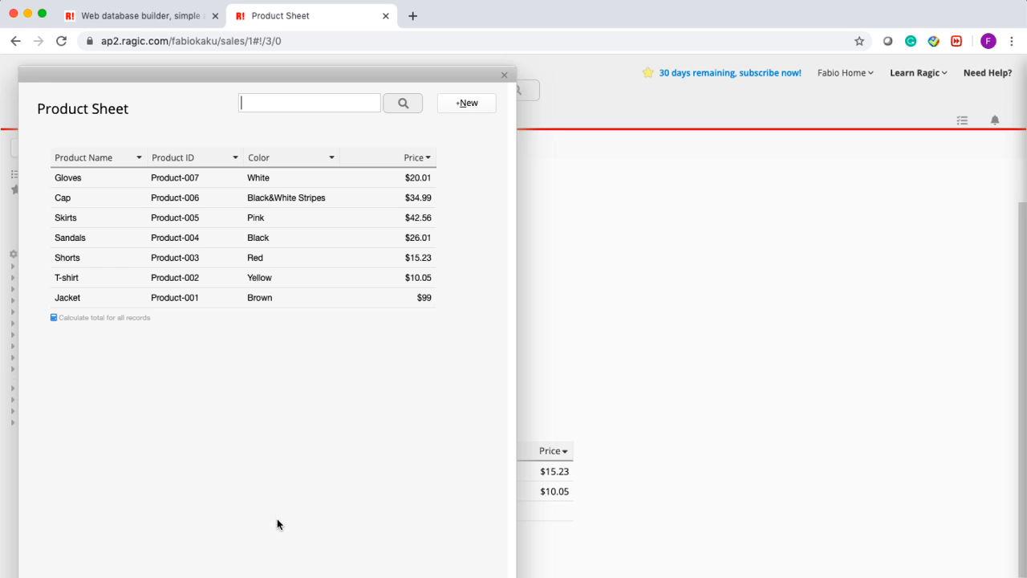
click(279, 172)
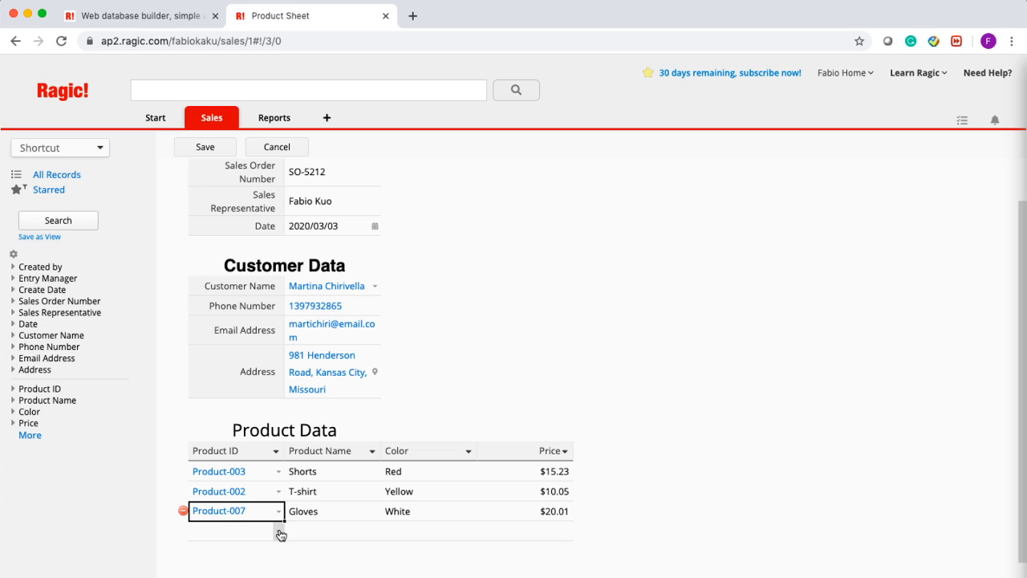
scroll(280, 534, down, 3)
click(281, 474)
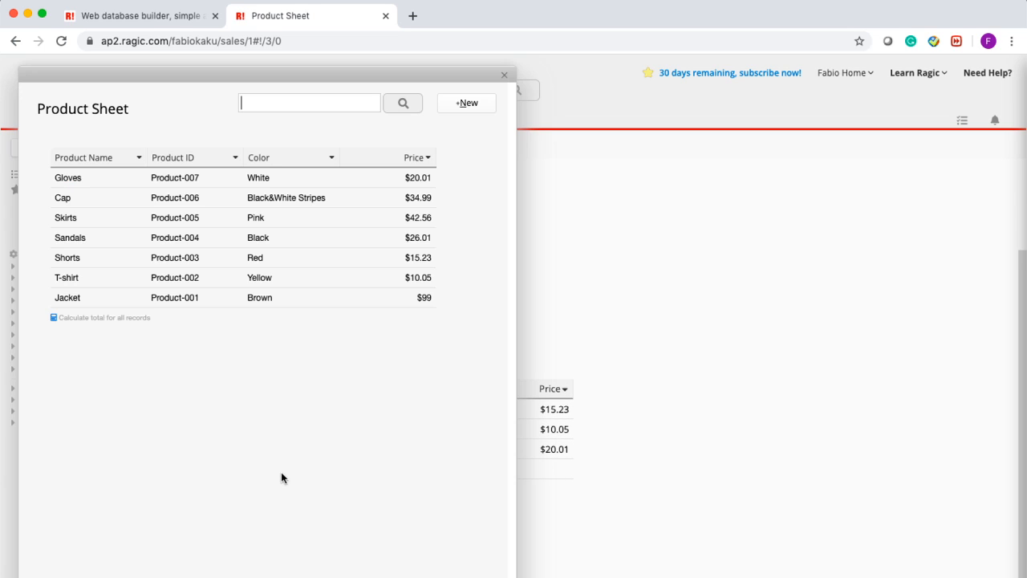
click(126, 197)
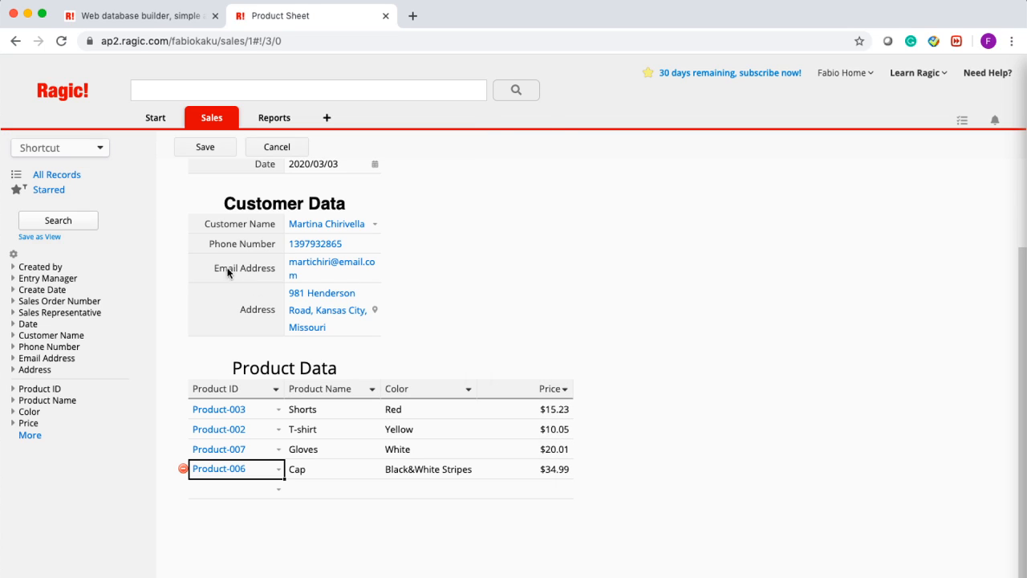
click(190, 152)
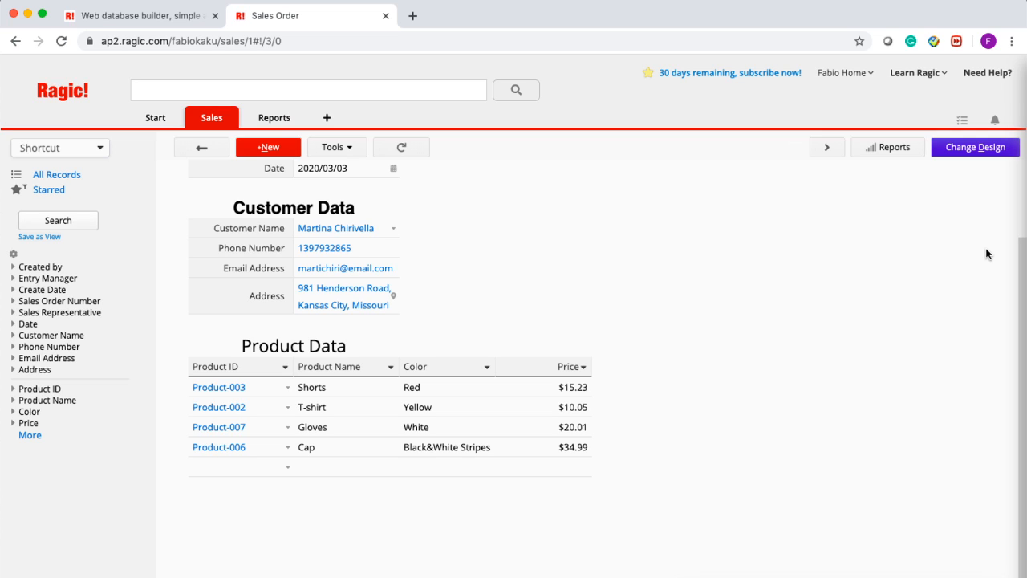
- Reopen the Sales Order design and add a free-text field in cell E12 beside Price
click(965, 153)
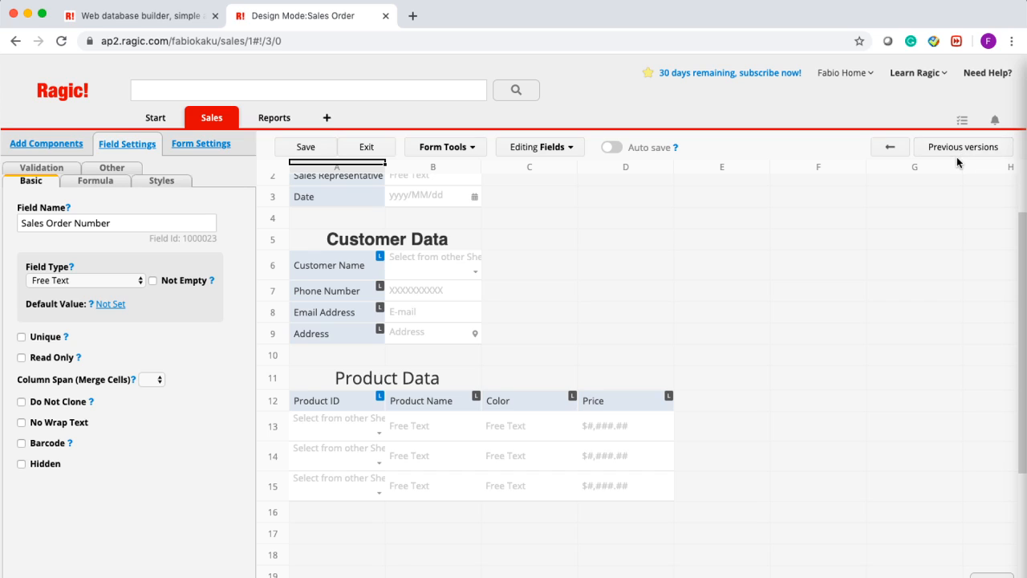
click(693, 403)
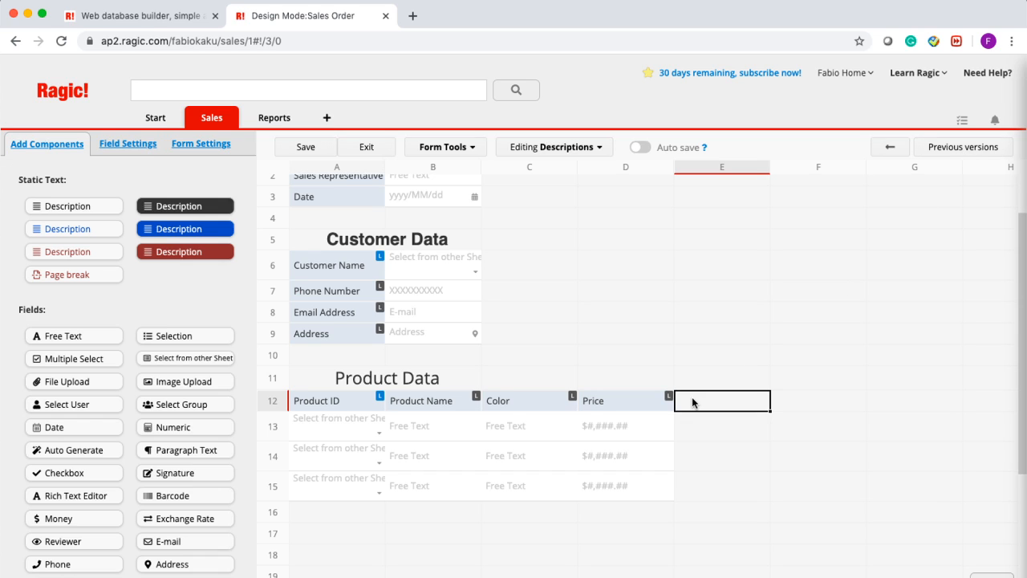
click(651, 399)
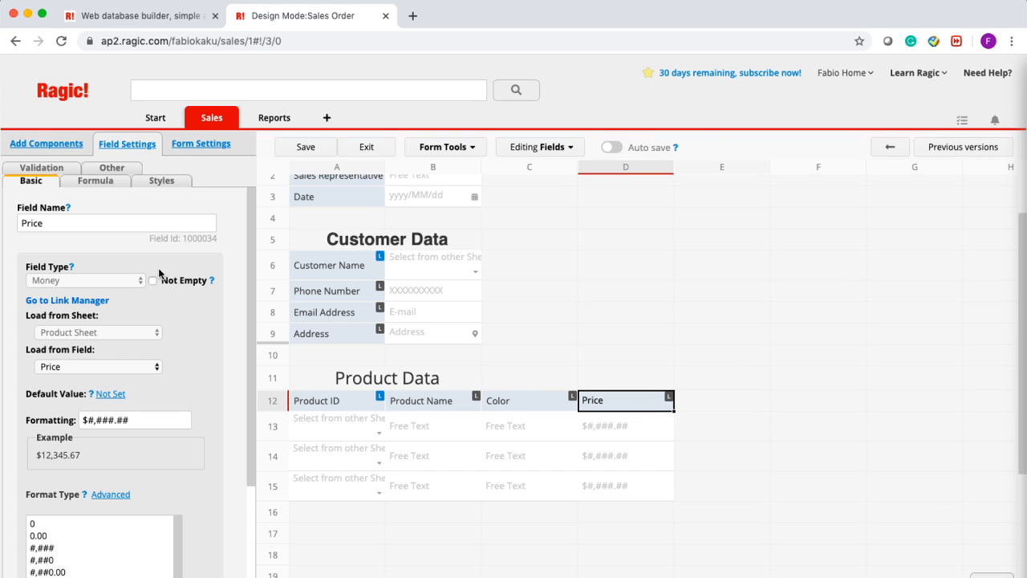
click(48, 144)
click(127, 145)
click(48, 144)
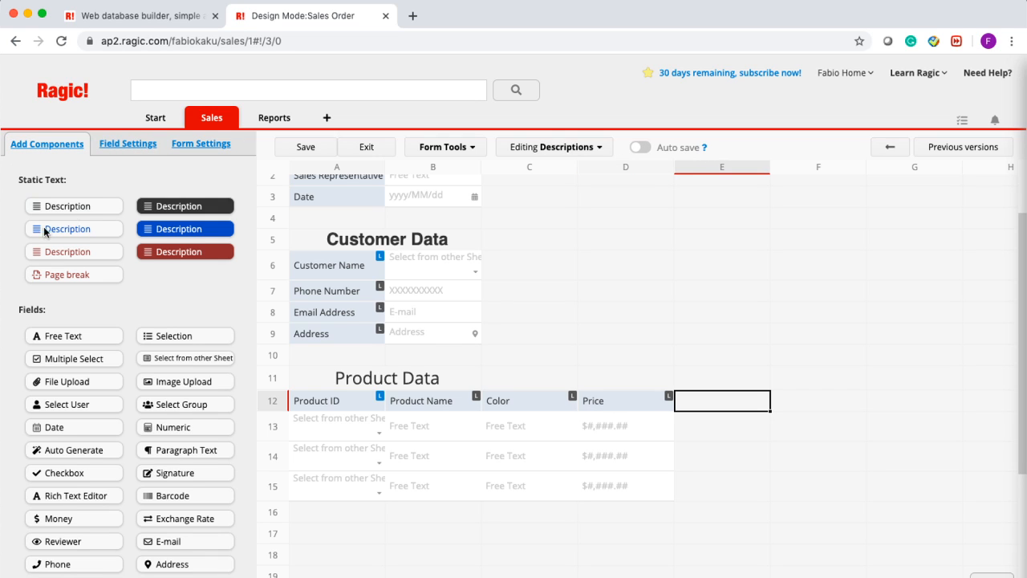
click(68, 342)
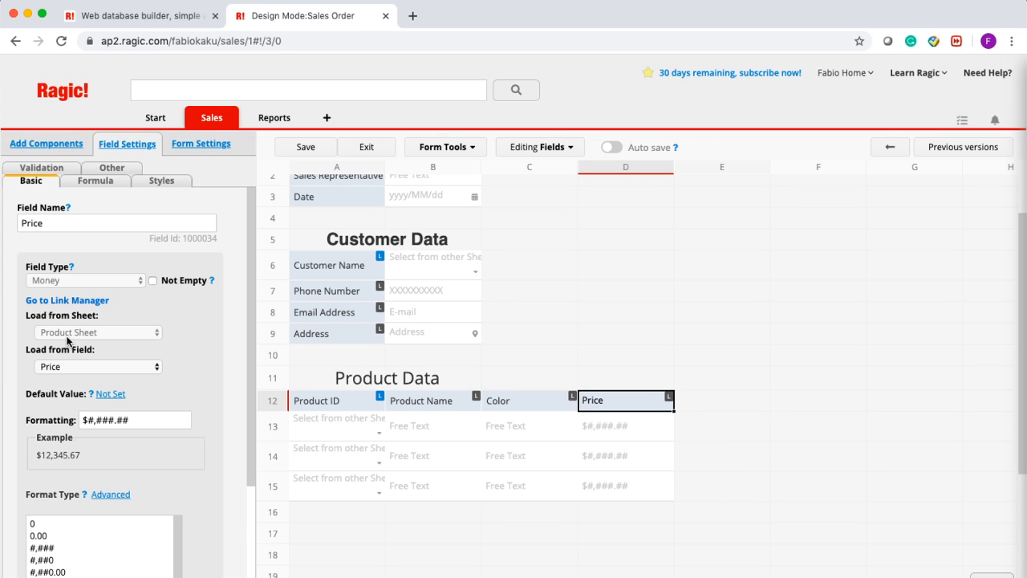
- Name the new column Quantity and set its format to whole numbers (0)
key(Right)
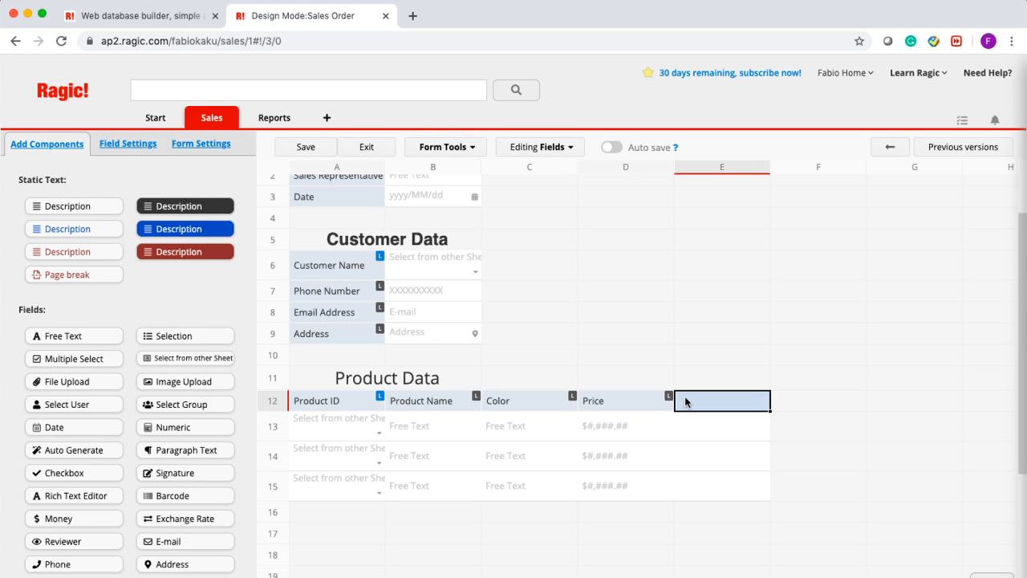
text(Q)
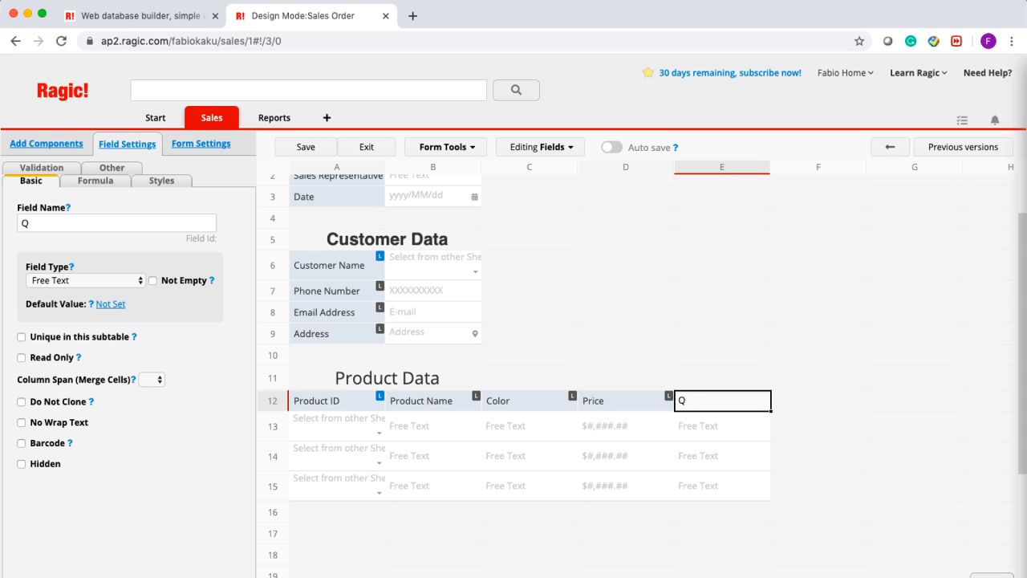
text(uantity)
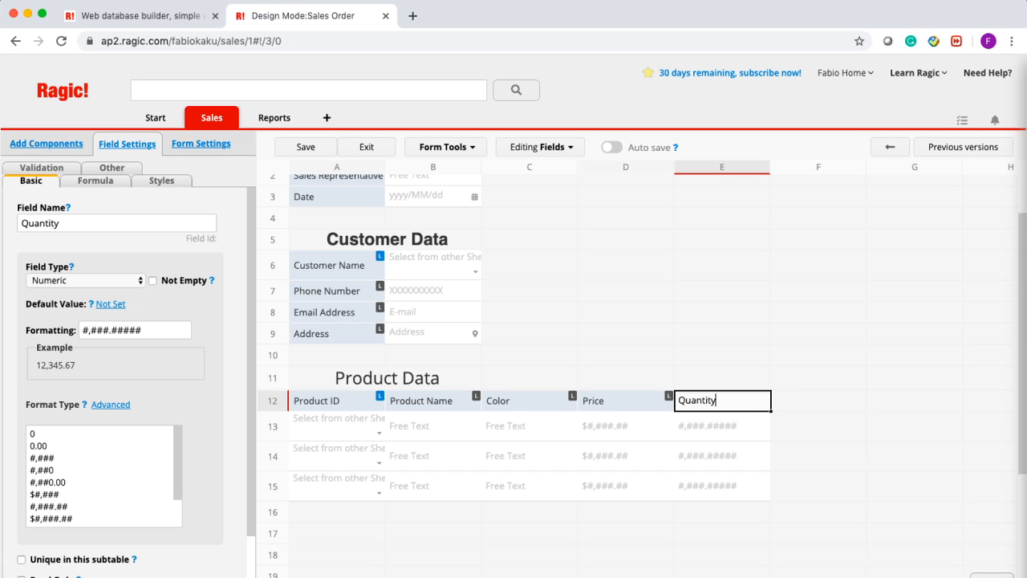
click(819, 401)
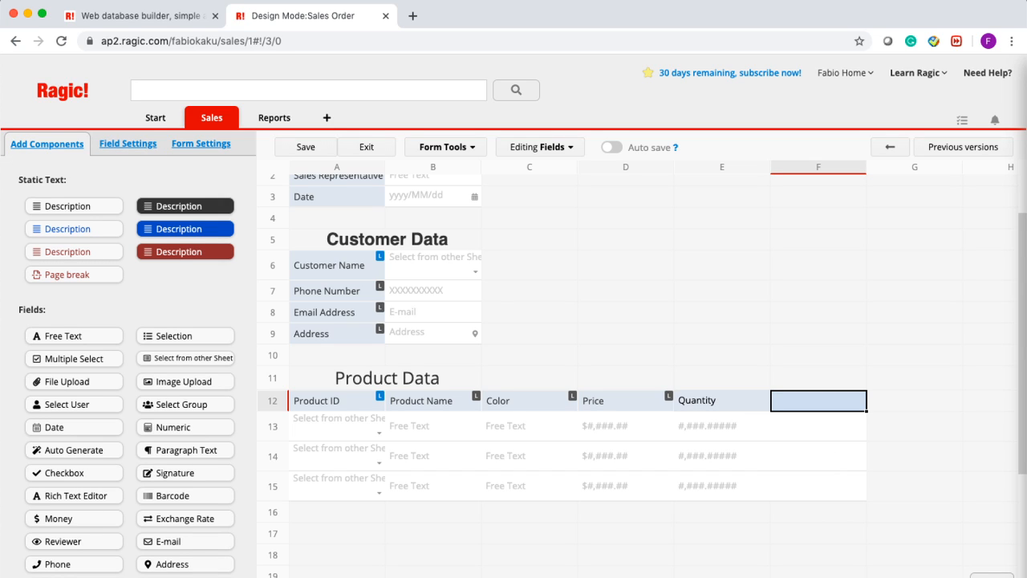
click(762, 405)
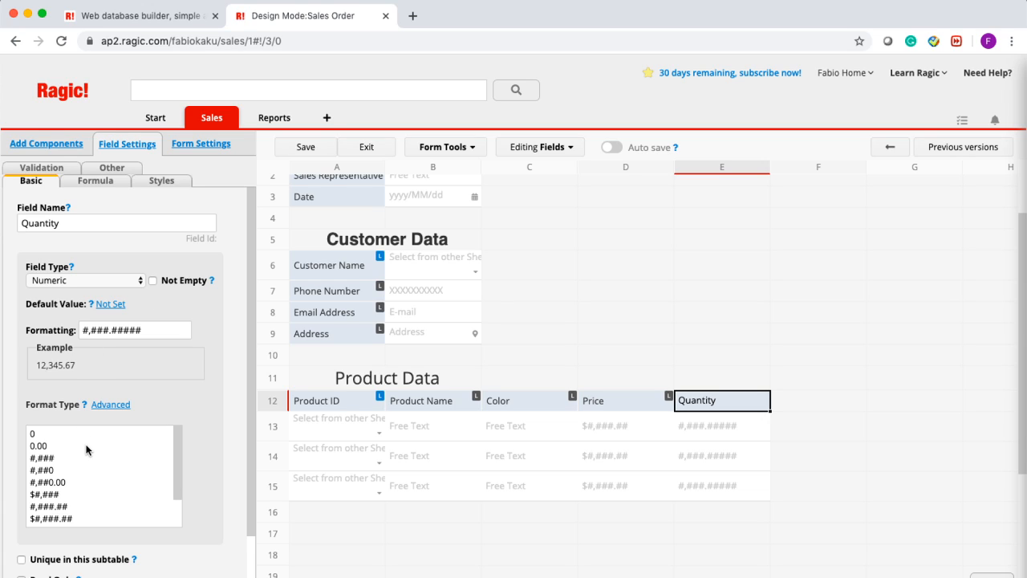
click(65, 431)
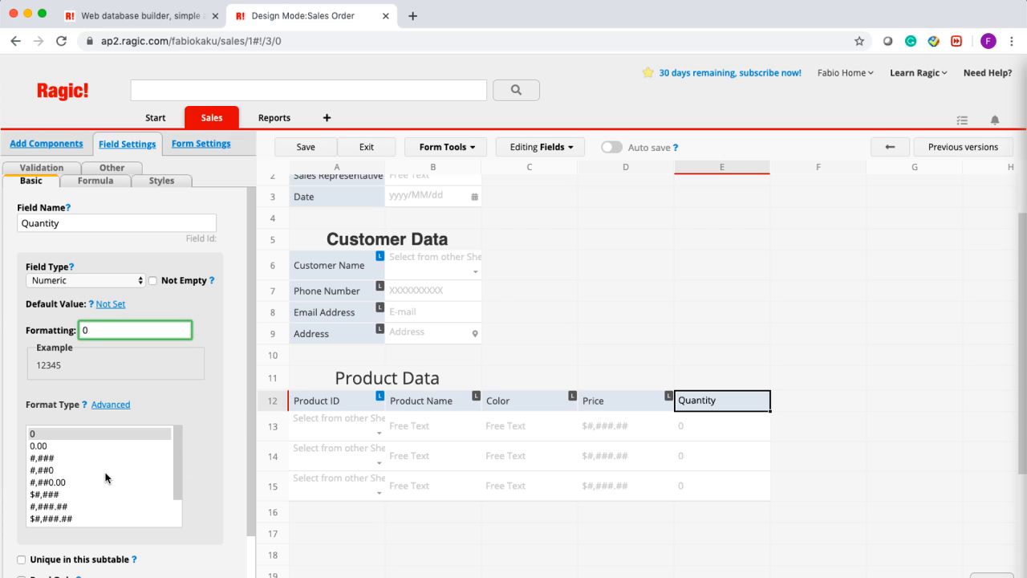
scroll(106, 475, down, 3)
click(816, 399)
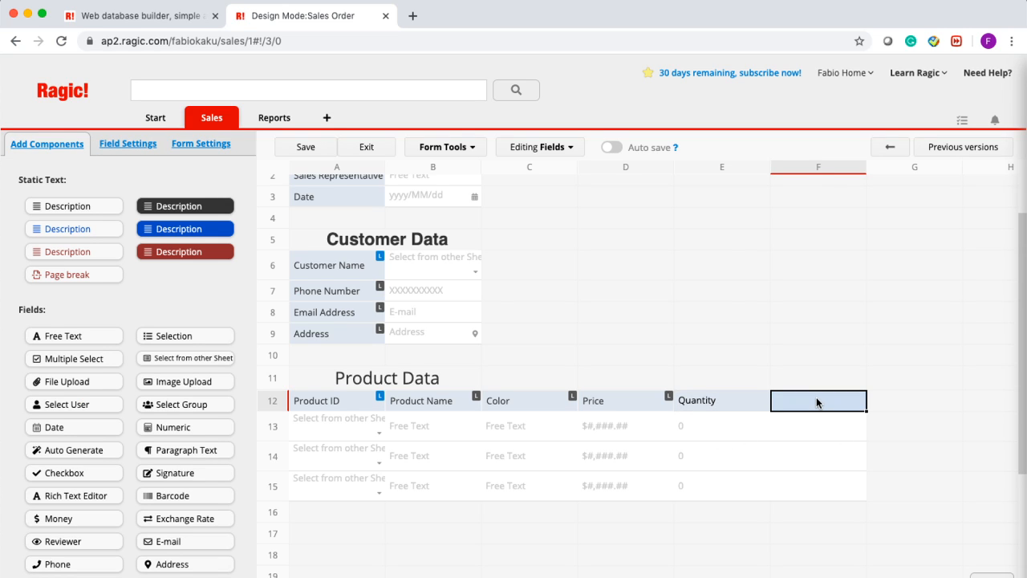
- Add a Total column header in F12 and a Grand Total label below the subtable
text(Total)
key(BackSpace)
key(BackSpace)
key(BackSpace)
key(BackSpace)
key(BackSpace)
text(Total)
click(758, 536)
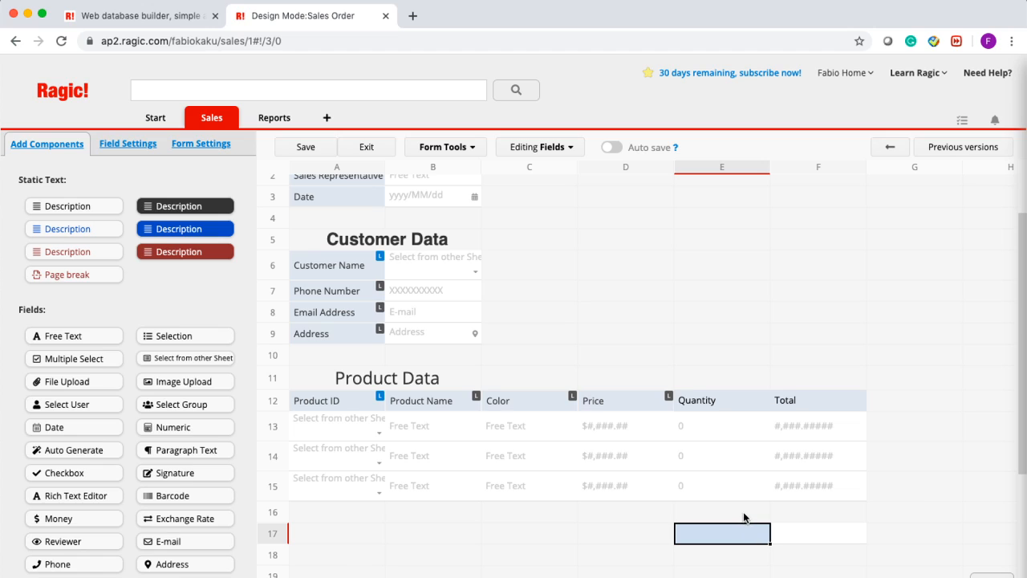
click(744, 518)
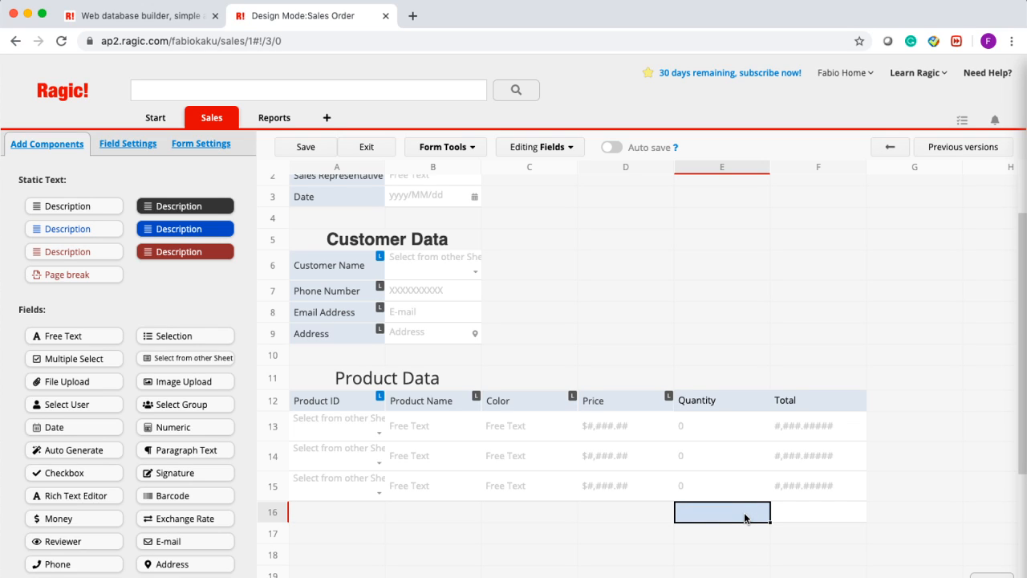
text(Grand Tot)
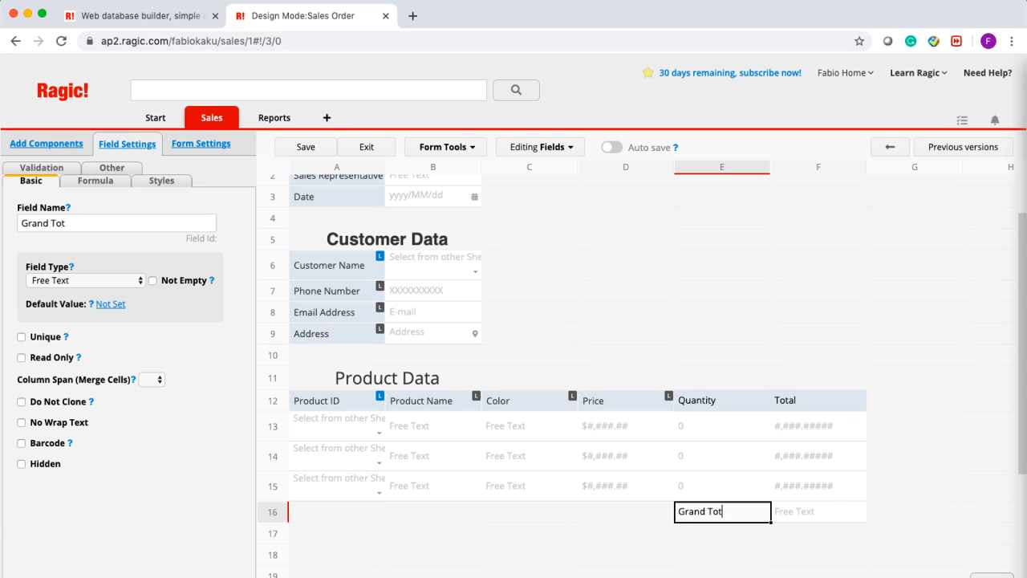
text(al)
click(745, 544)
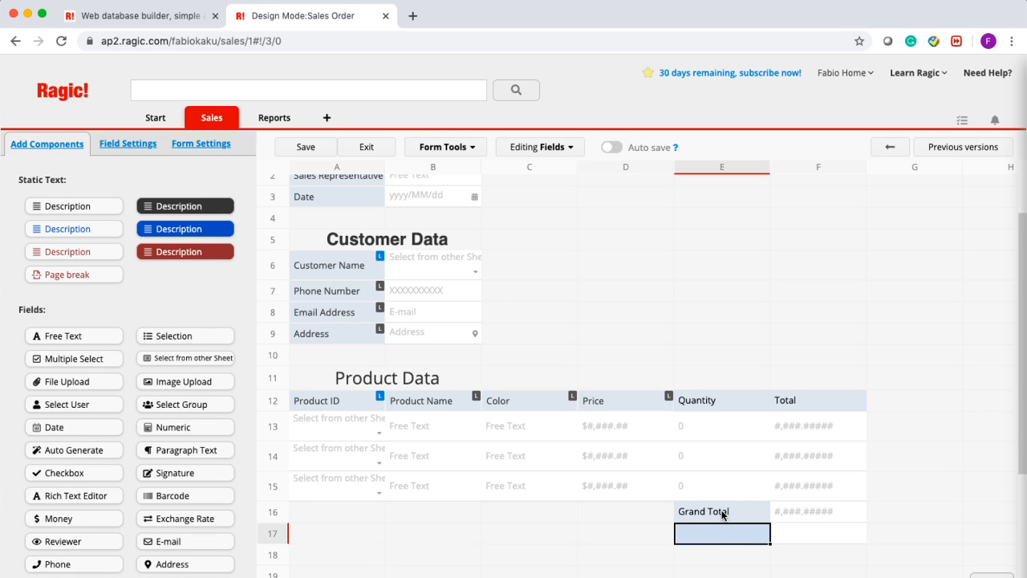
- Bring up the Formula settings for the Total field
click(722, 514)
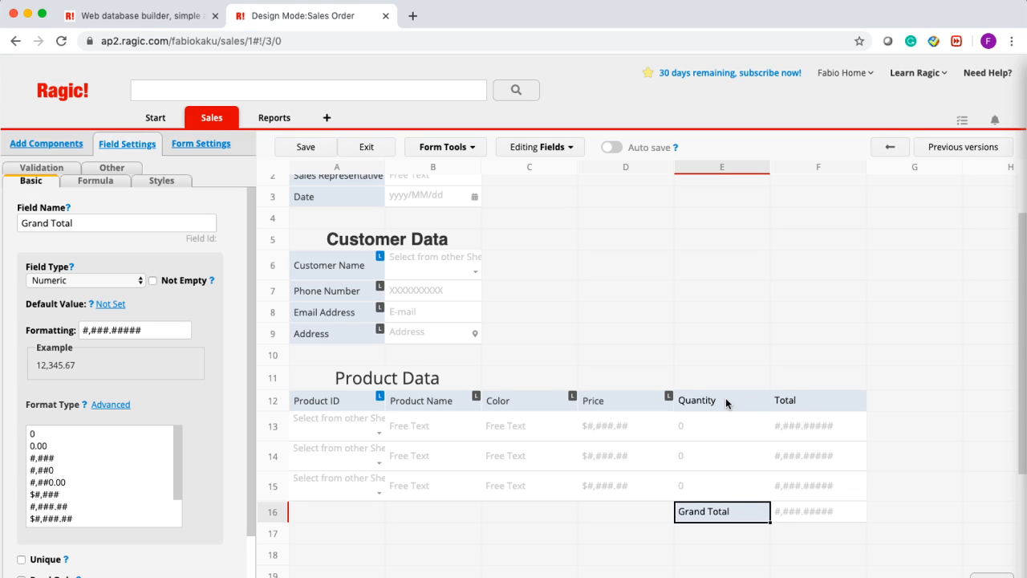
click(825, 401)
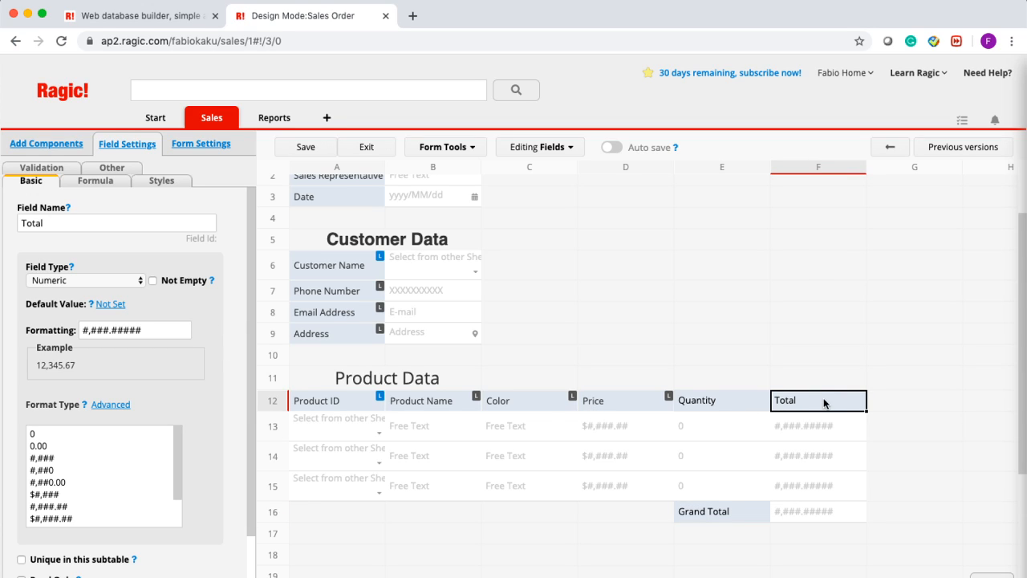
click(84, 183)
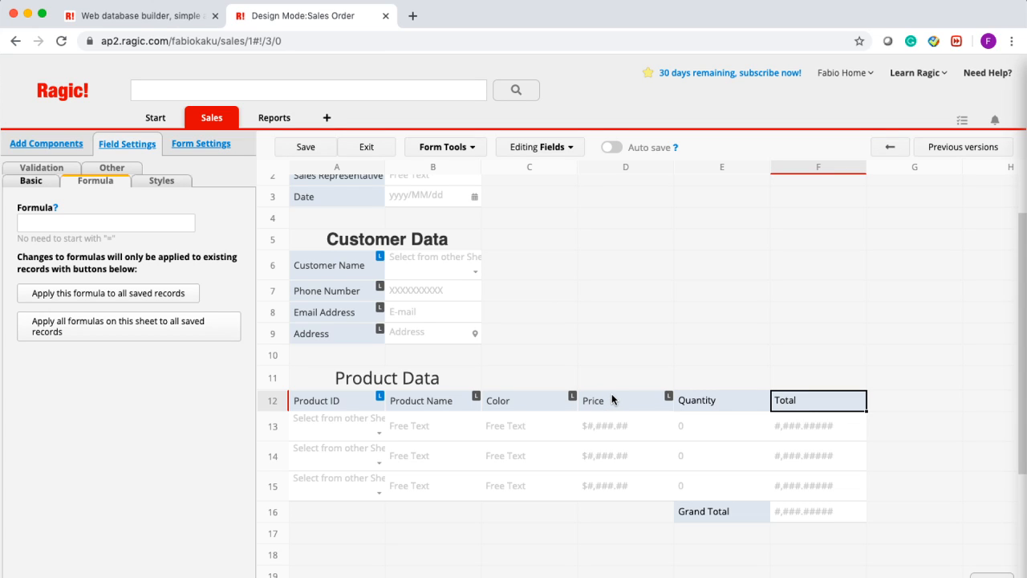
- Give Total the formula D12*E12 and save the design
click(68, 223)
text(D12*E12)
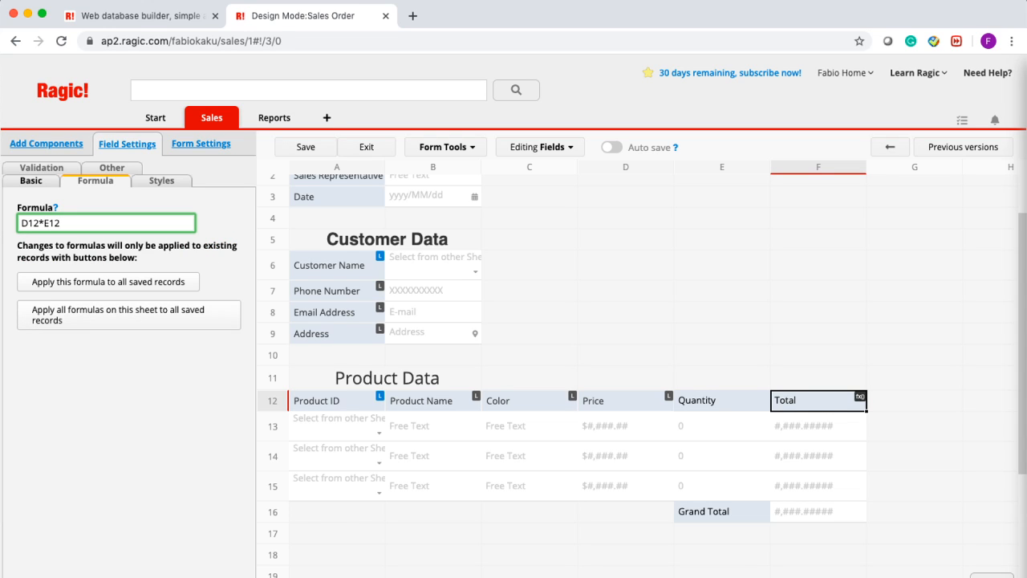
click(294, 153)
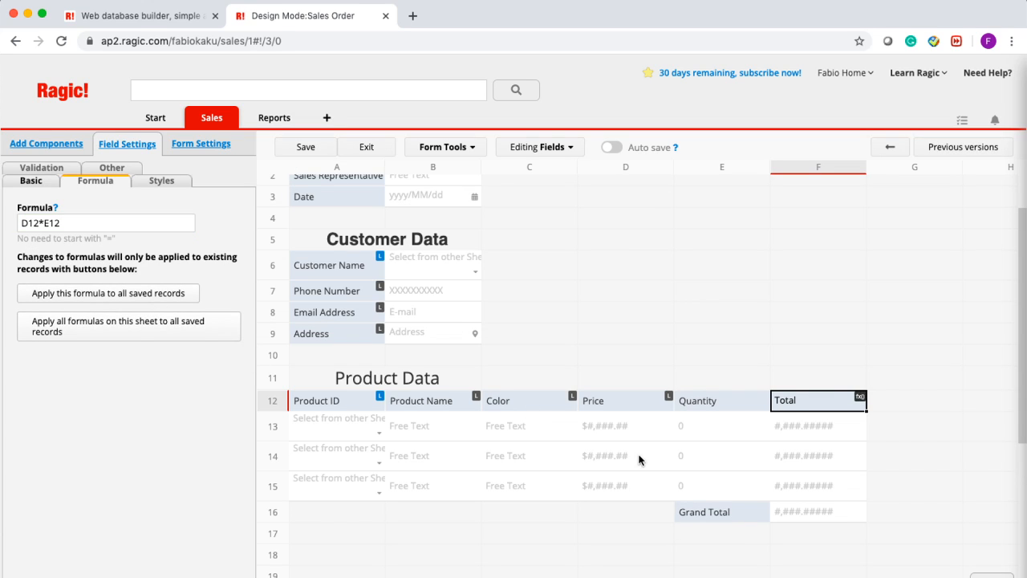
- Give the Grand Total field the formula F12
click(711, 511)
click(81, 222)
text(F12)
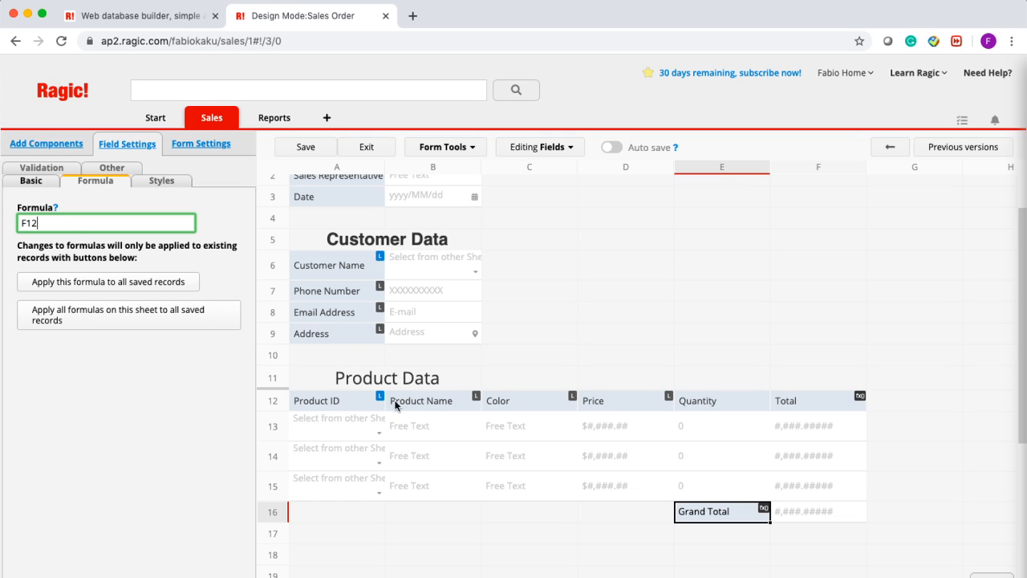
click(715, 398)
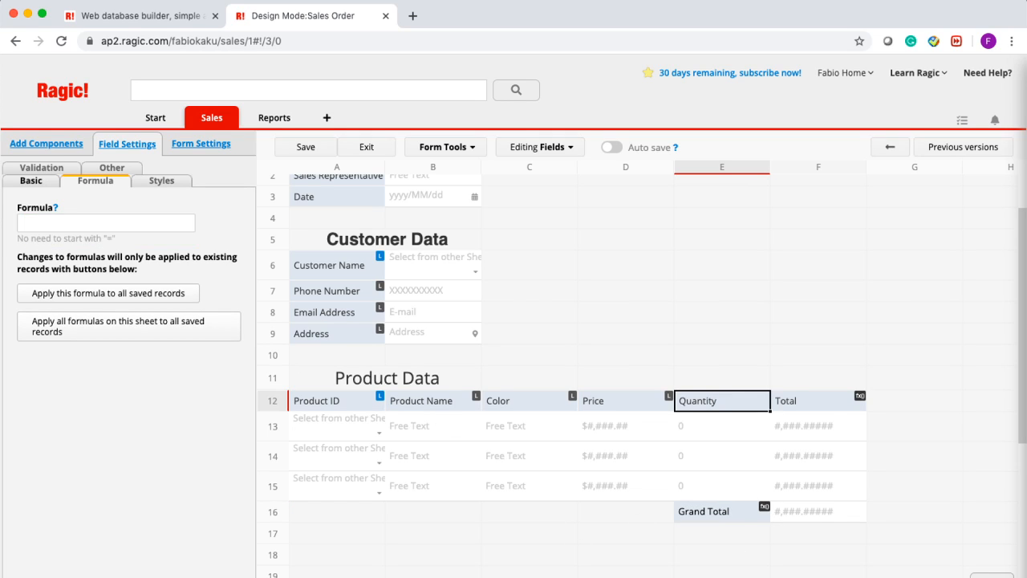
click(713, 514)
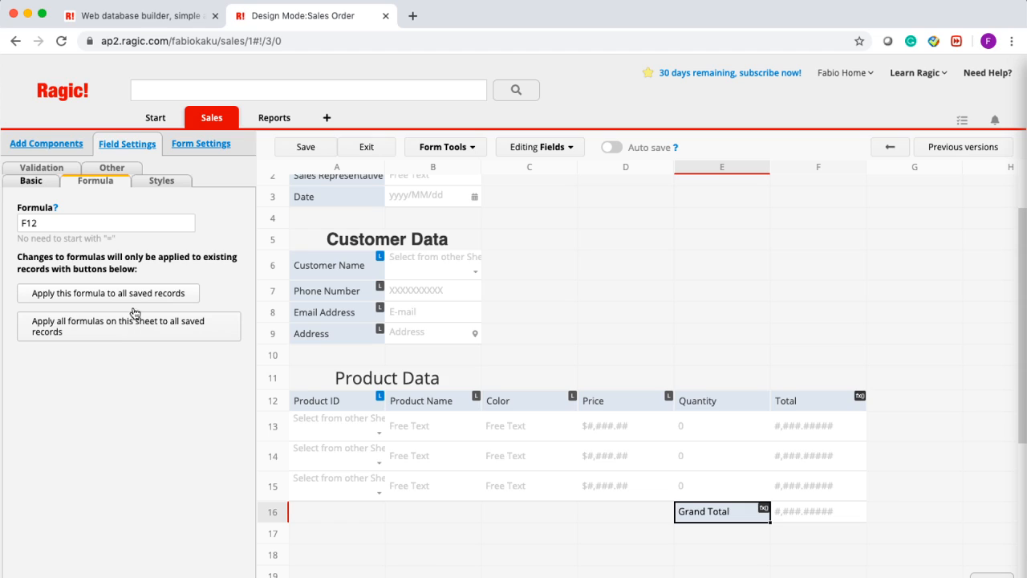
- Save and exit the designer, then enter quantities 2, 23, 10, 21 for Shorts, T-shirt, Gloves, Cap
click(367, 150)
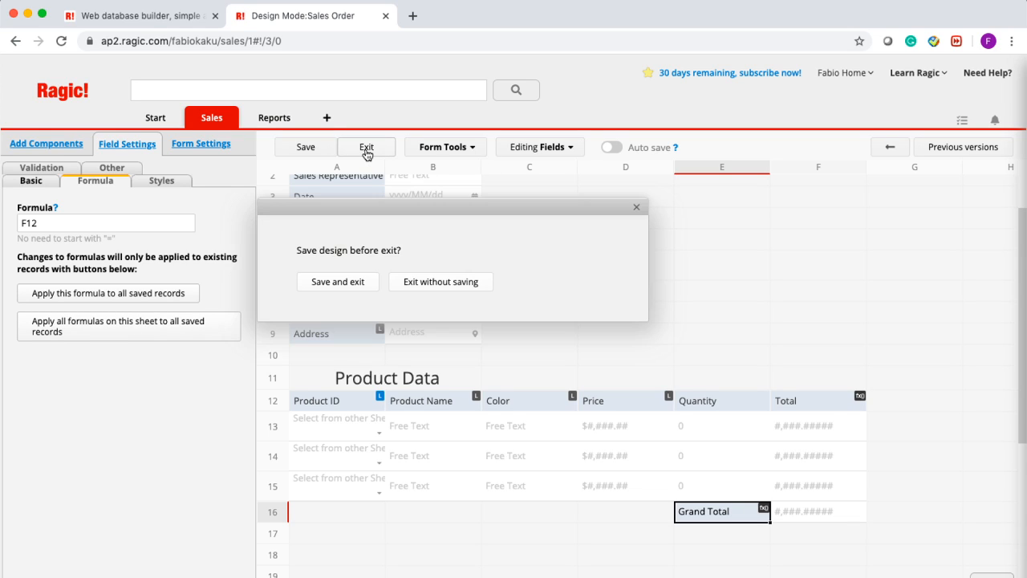
click(355, 284)
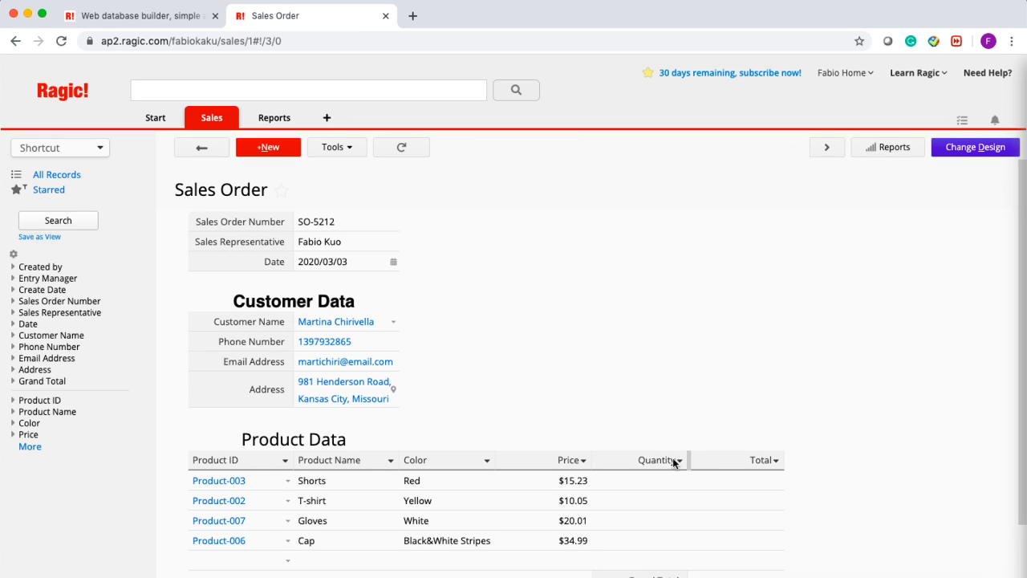
click(651, 483)
text(2)
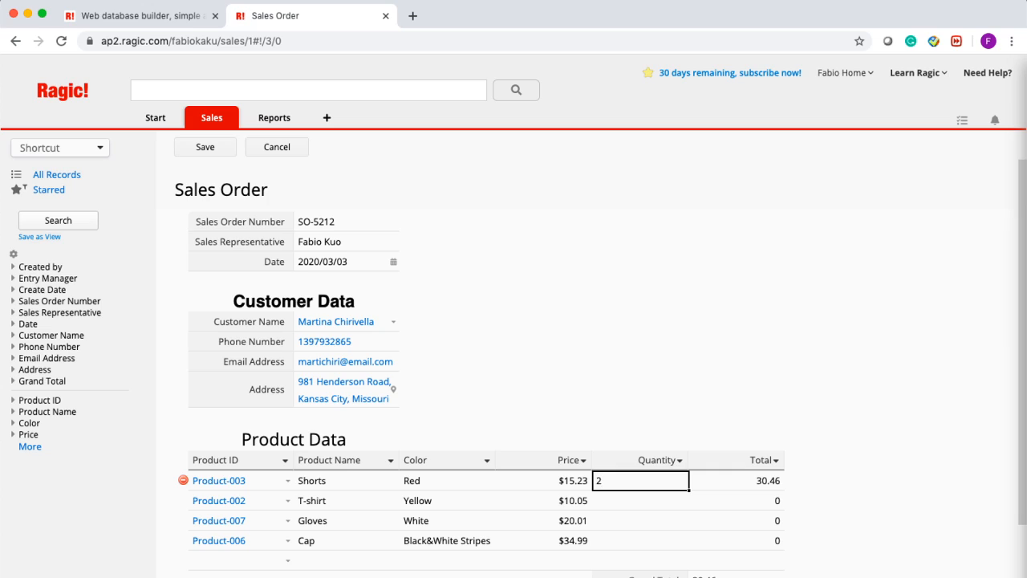
click(672, 506)
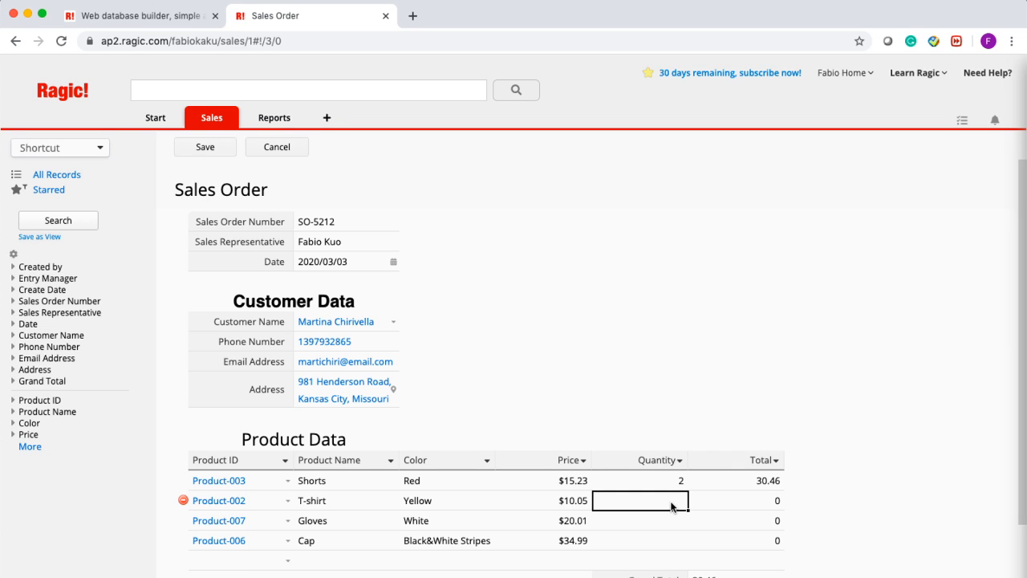
text(23)
click(659, 526)
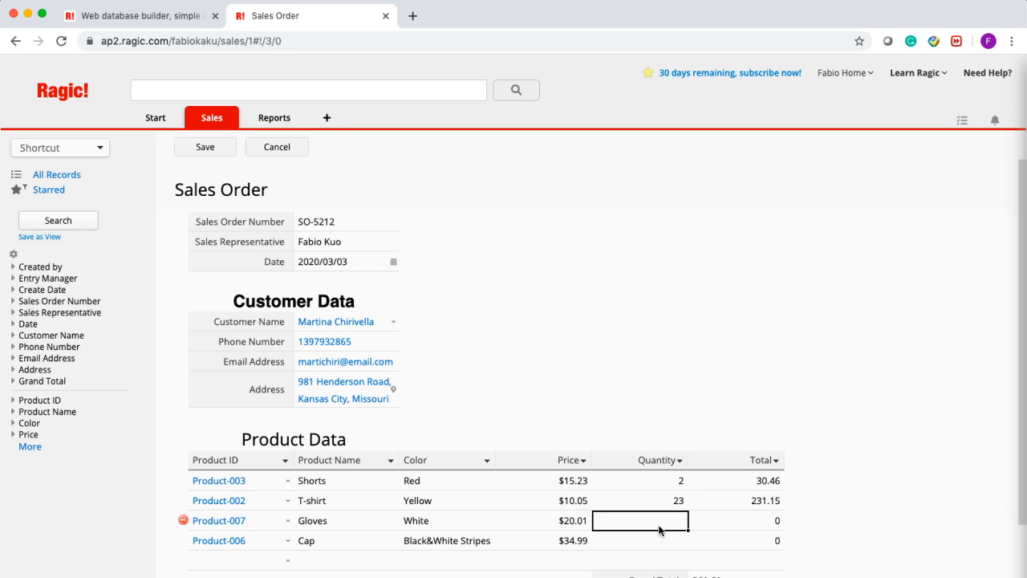
text(10)
click(663, 544)
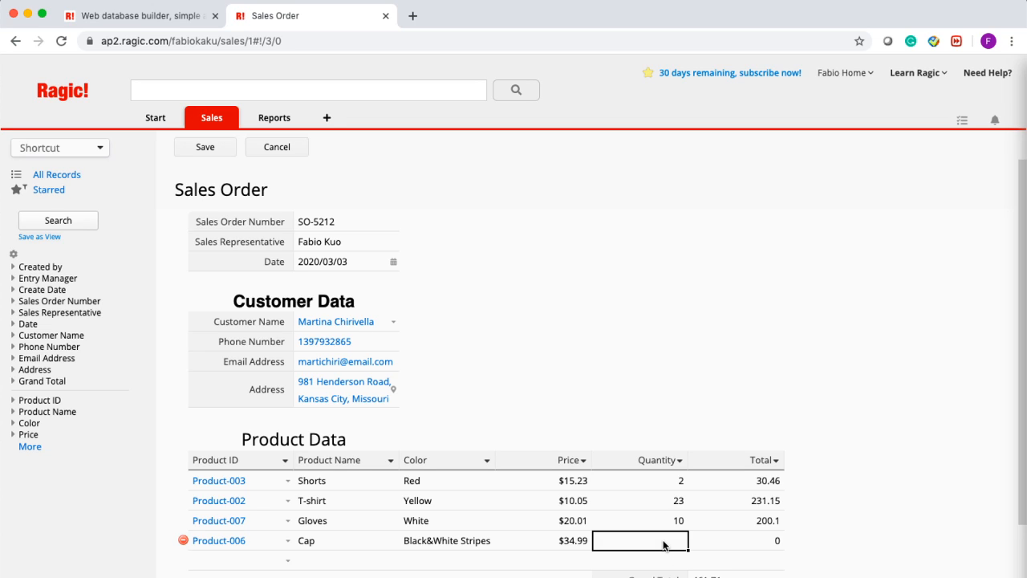
text(21)
click(718, 526)
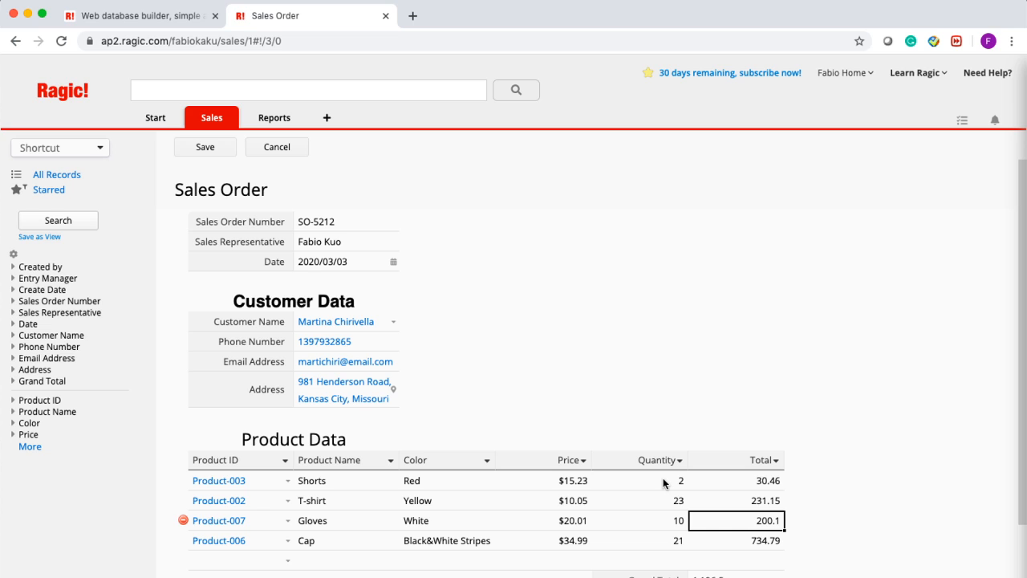
- Check the Grand Total of 1,196.5 and save the sales order
scroll(736, 481, down, 1)
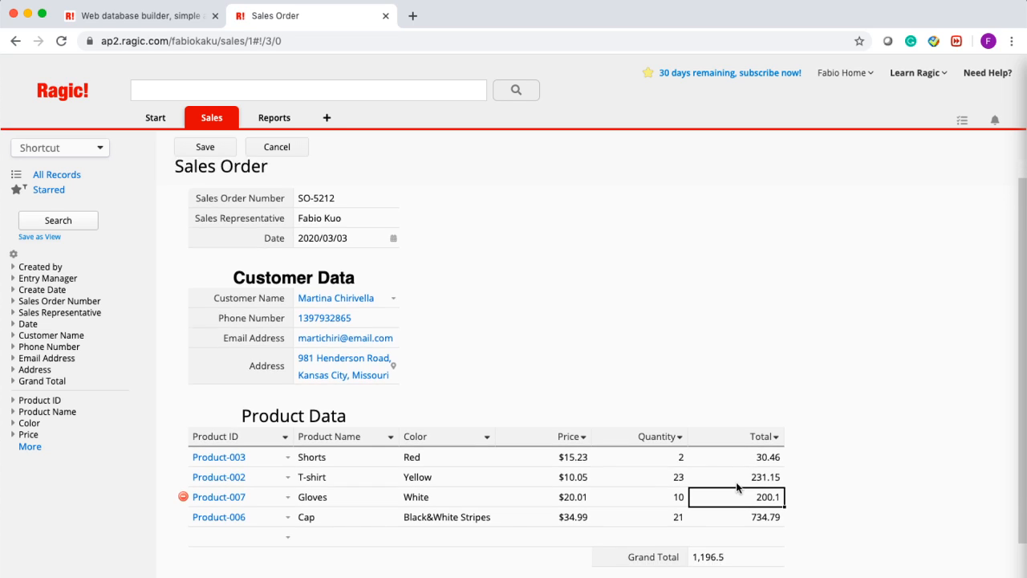
scroll(736, 486, up, 1)
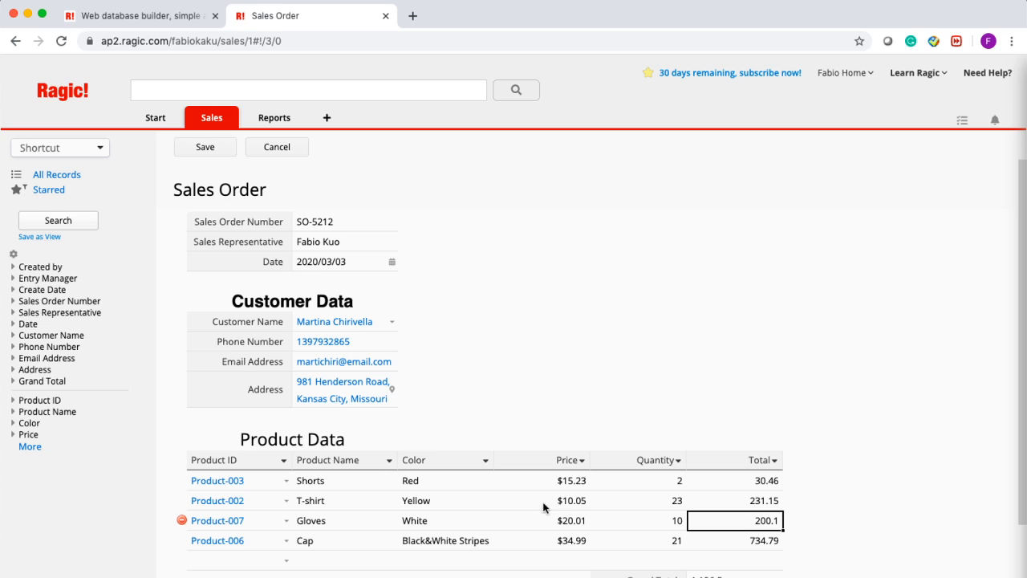
scroll(704, 571, down, 2)
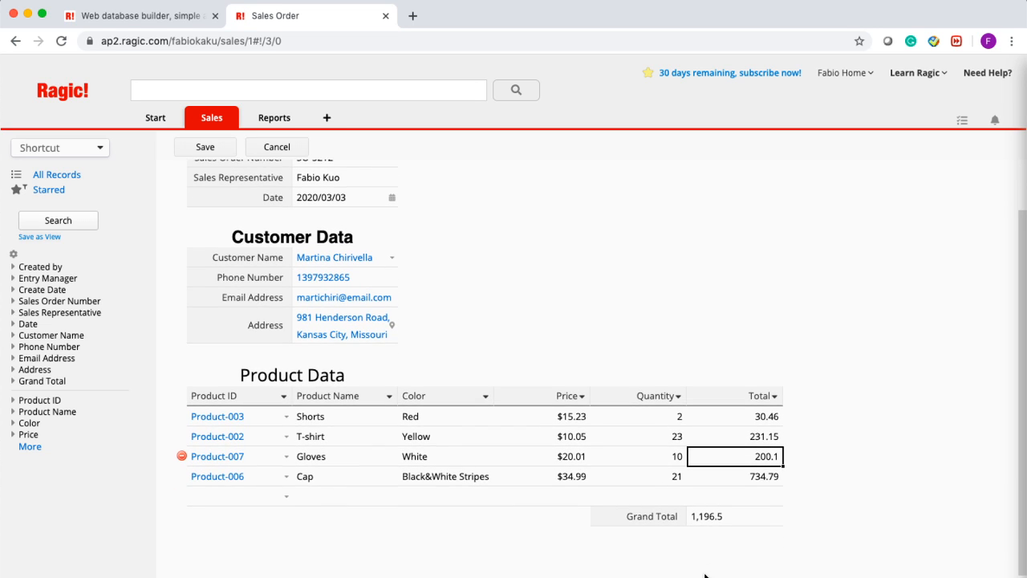
scroll(744, 526, up, 1)
scroll(745, 526, down, 1)
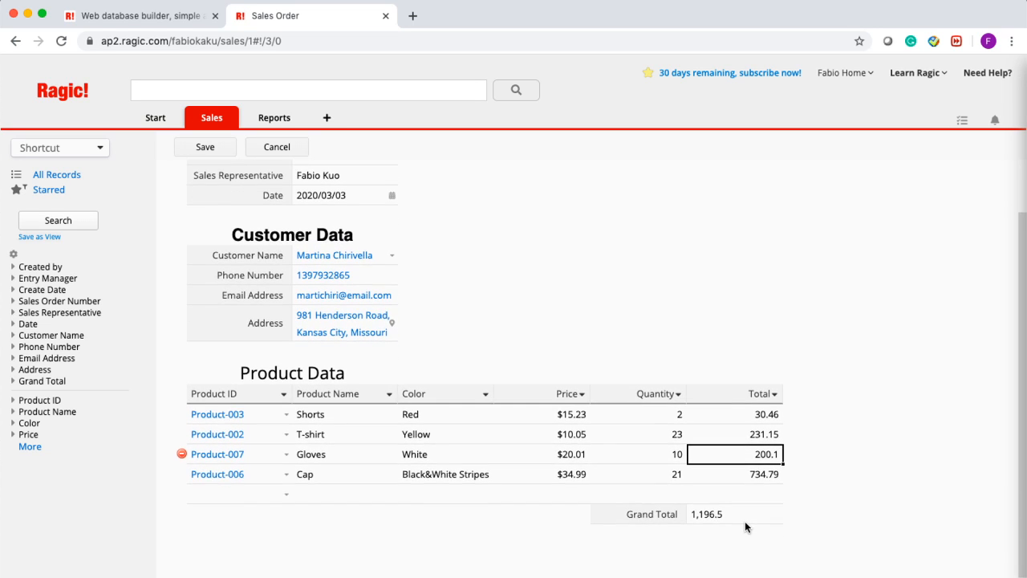
scroll(745, 521, up, 1)
scroll(744, 522, down, 1)
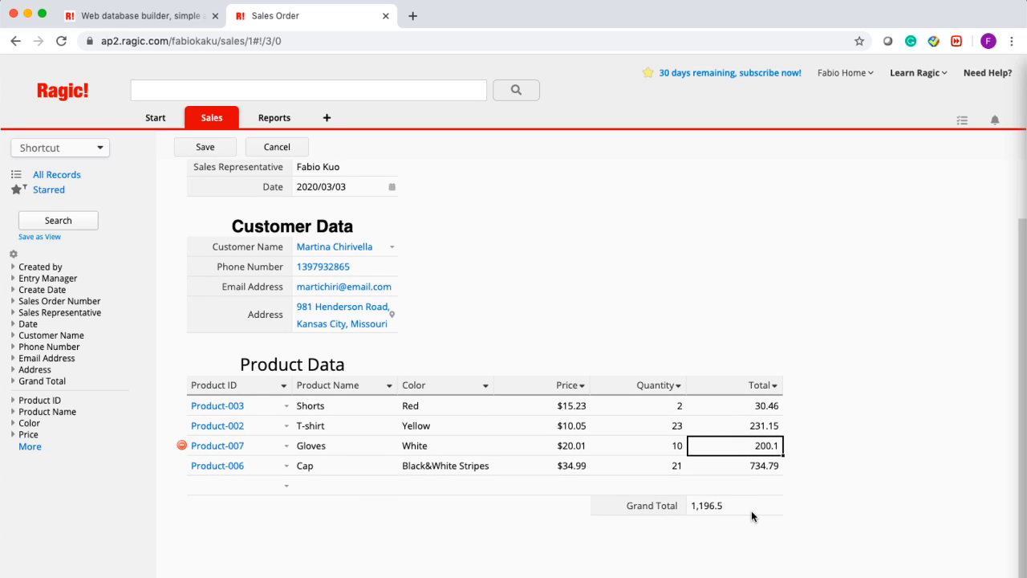
click(751, 511)
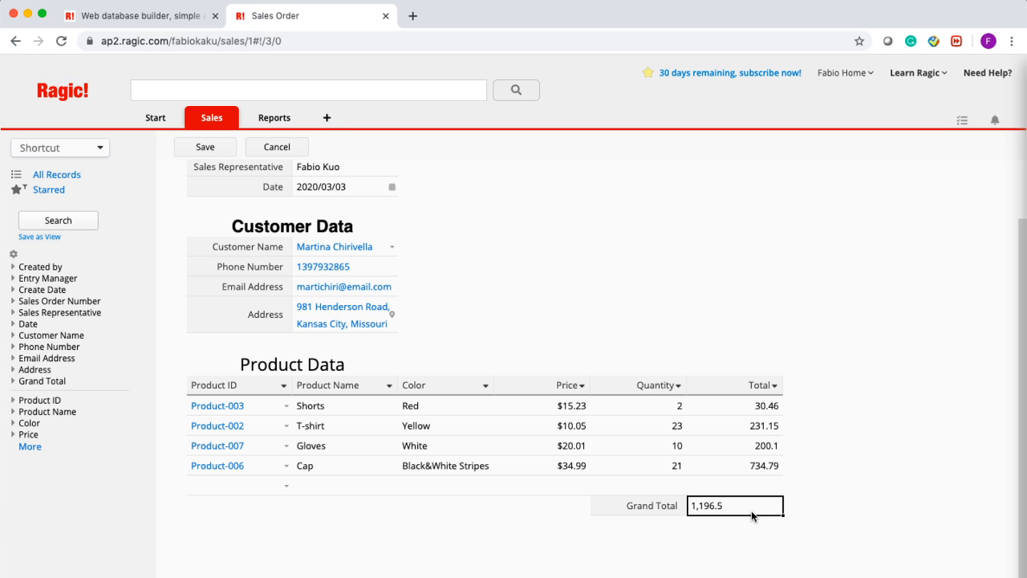
click(206, 151)
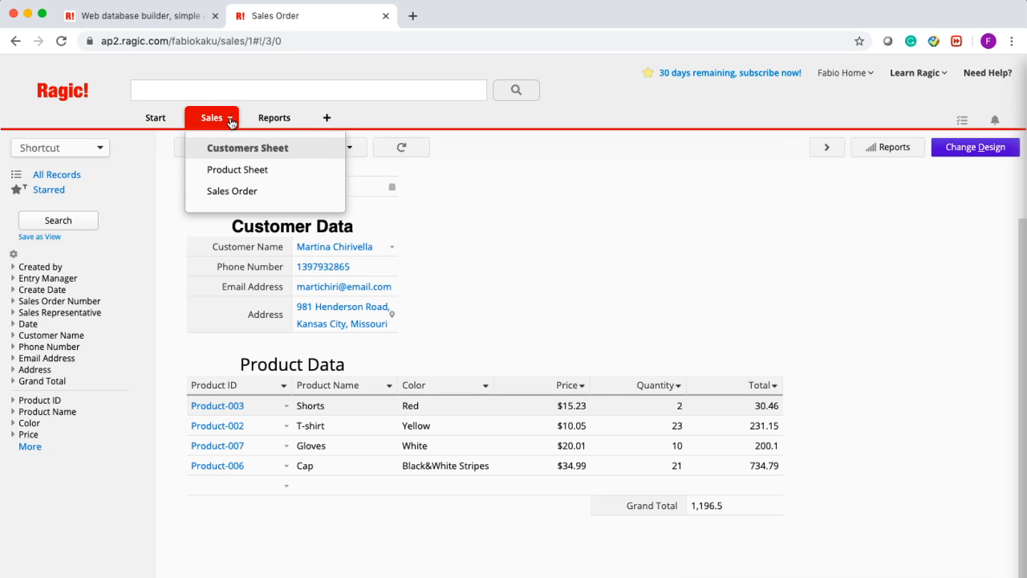
- Go to Sales > Product Sheet and show the Product Name column's filter and sort menu
mouse_move(211, 129)
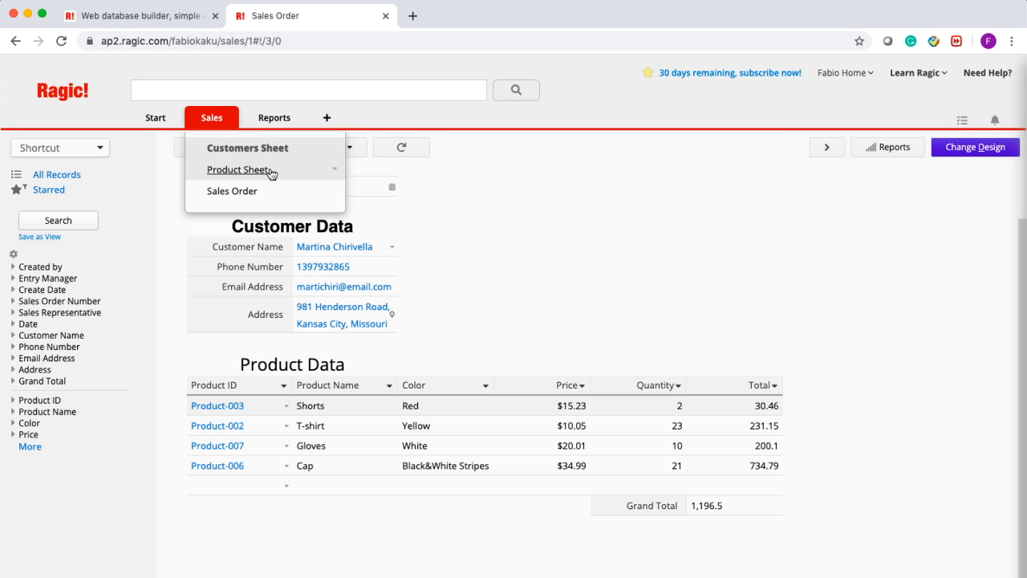
click(239, 170)
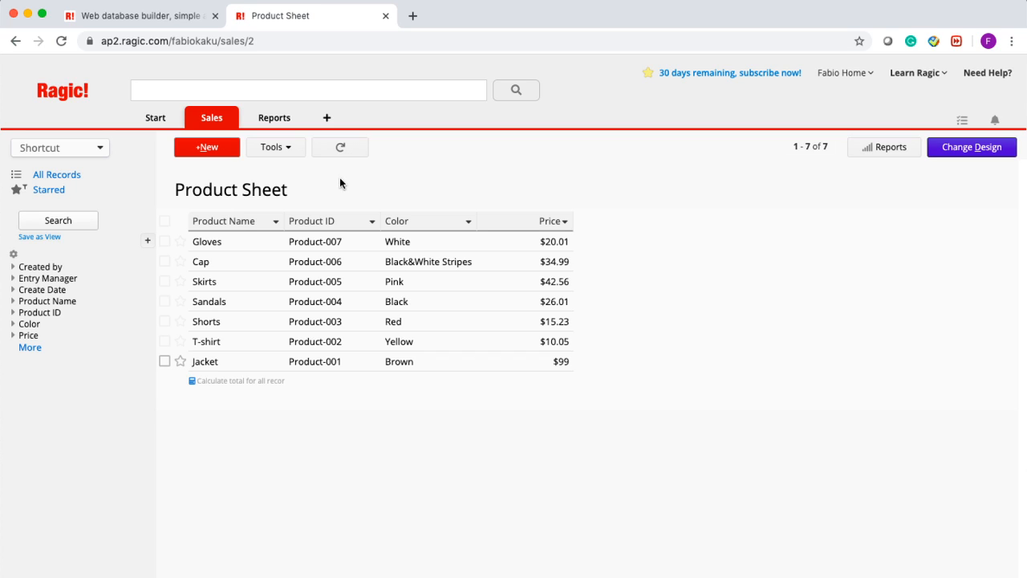
click(277, 222)
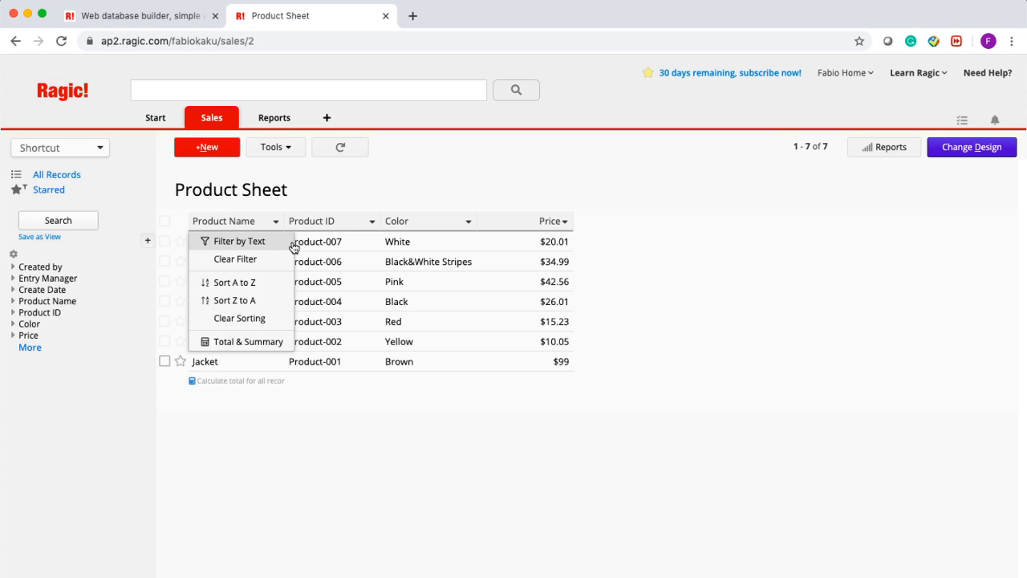
- Filter Product Name by the text 'S', leaving 5 of 7 products listed
click(294, 245)
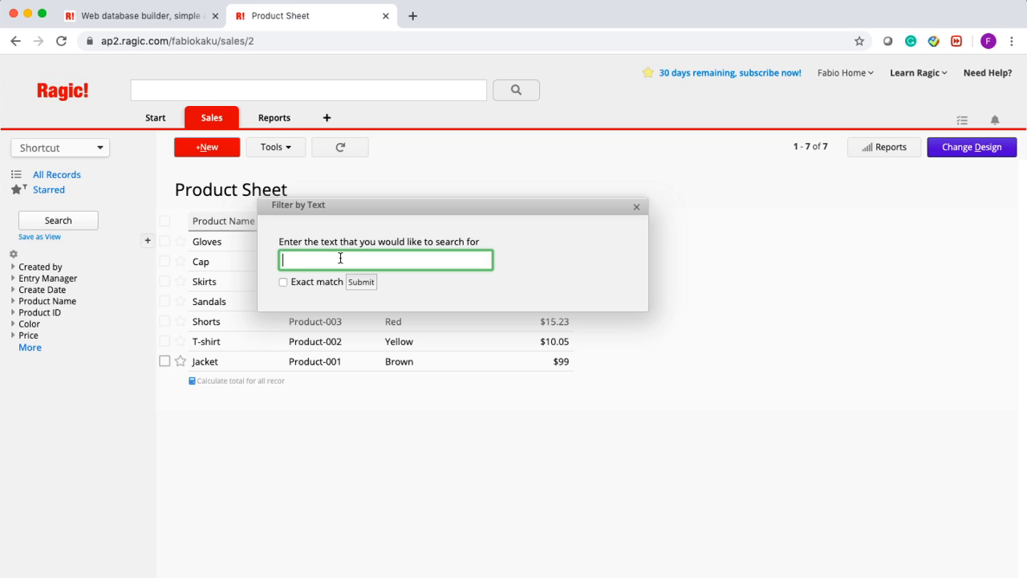
text(S)
click(366, 285)
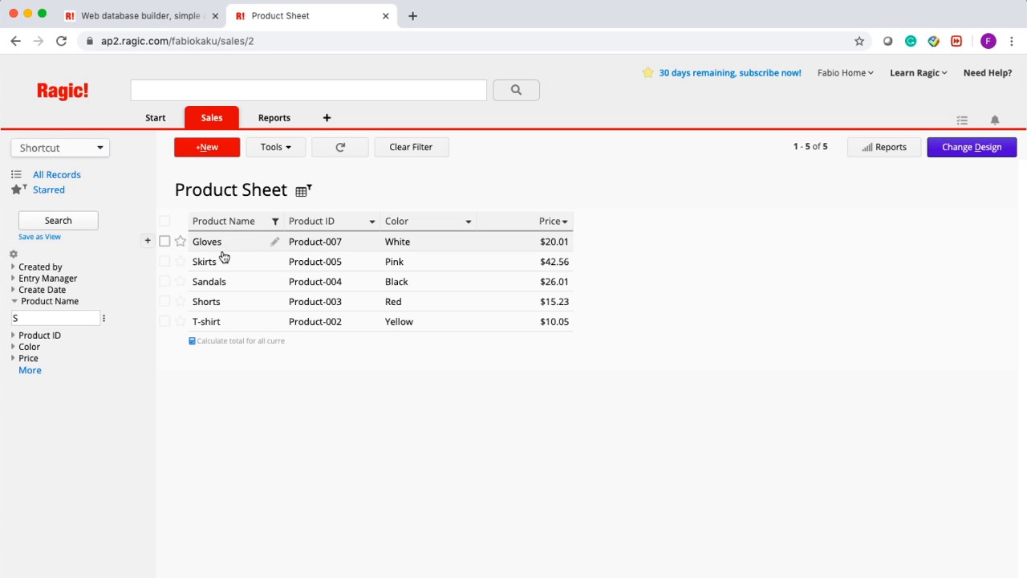
- Expand the Create Date filter and close its date picker without choosing a date
click(14, 291)
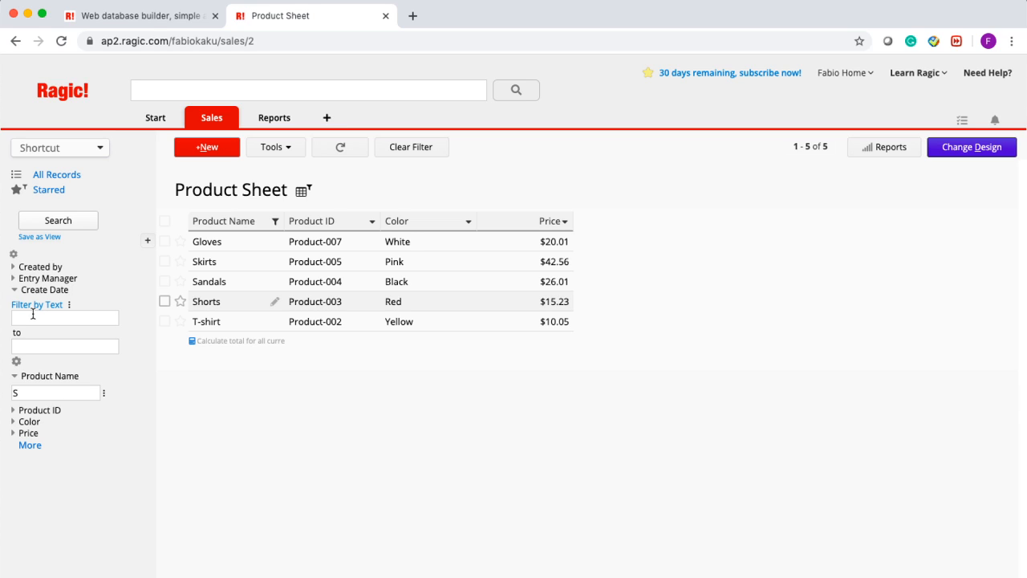
click(35, 317)
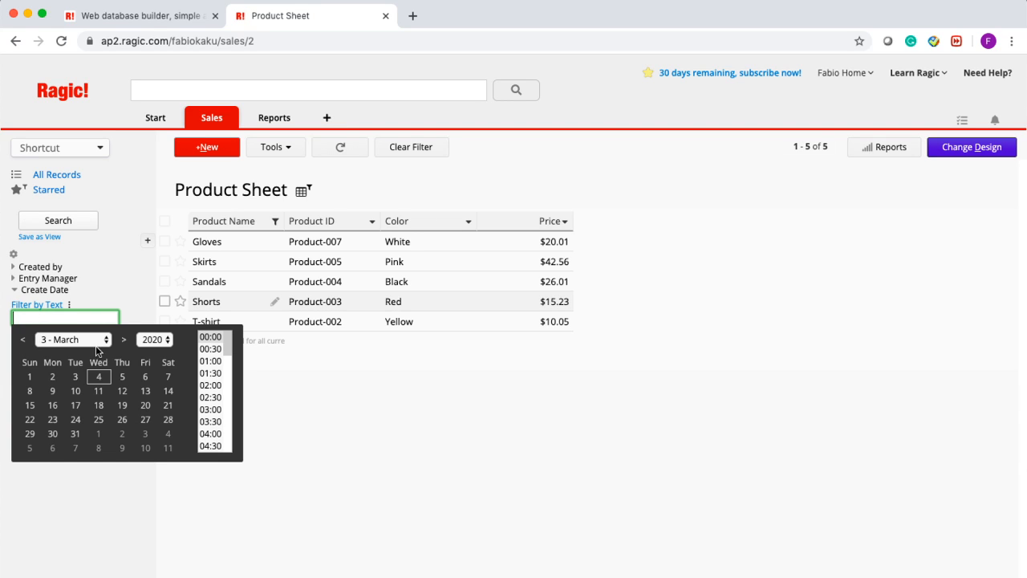
click(119, 286)
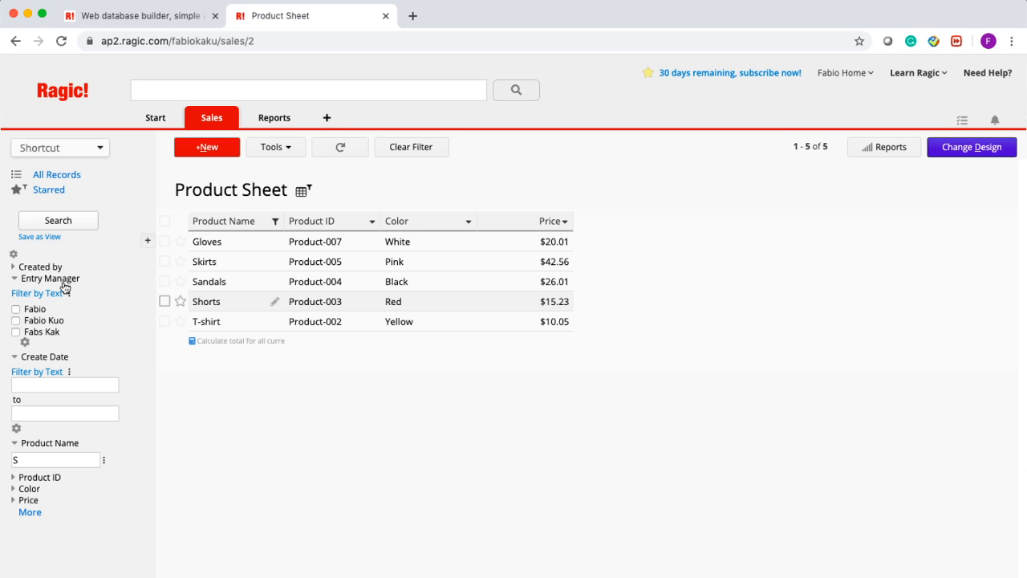
click(20, 280)
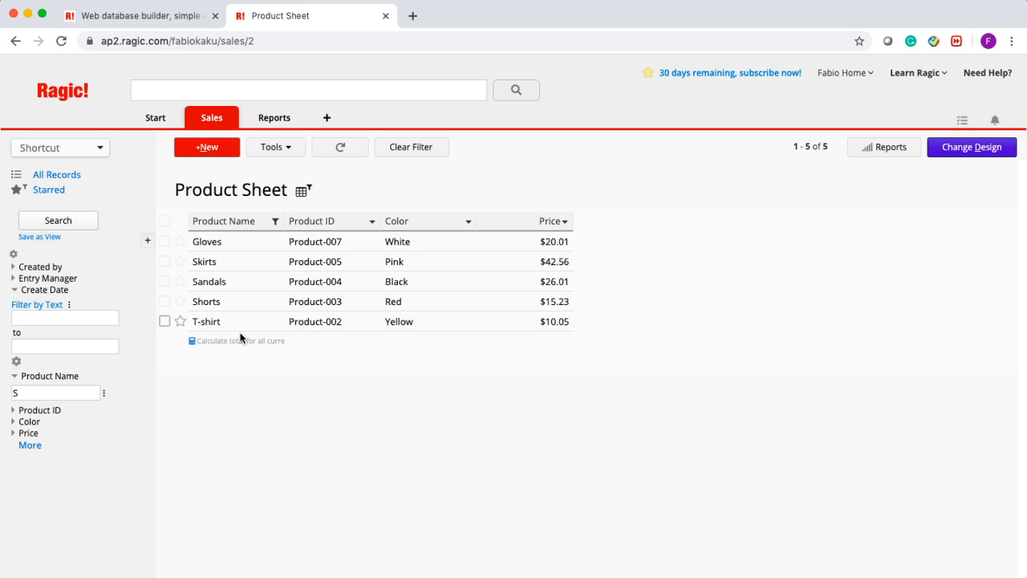
- Start saving the filtered list as a view, then cancel the dialog
drag(35, 393, 1, 395)
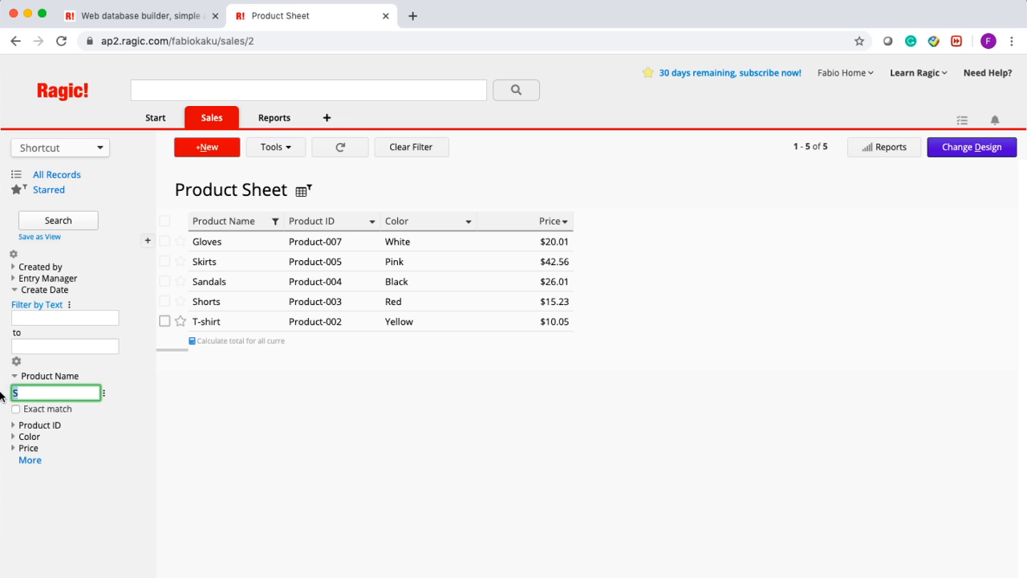
click(39, 238)
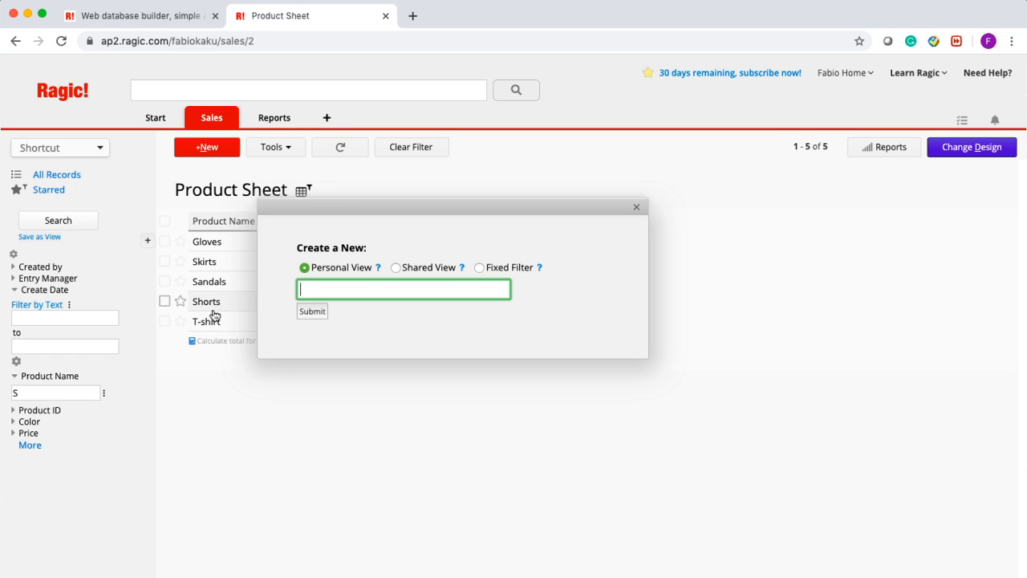
click(638, 210)
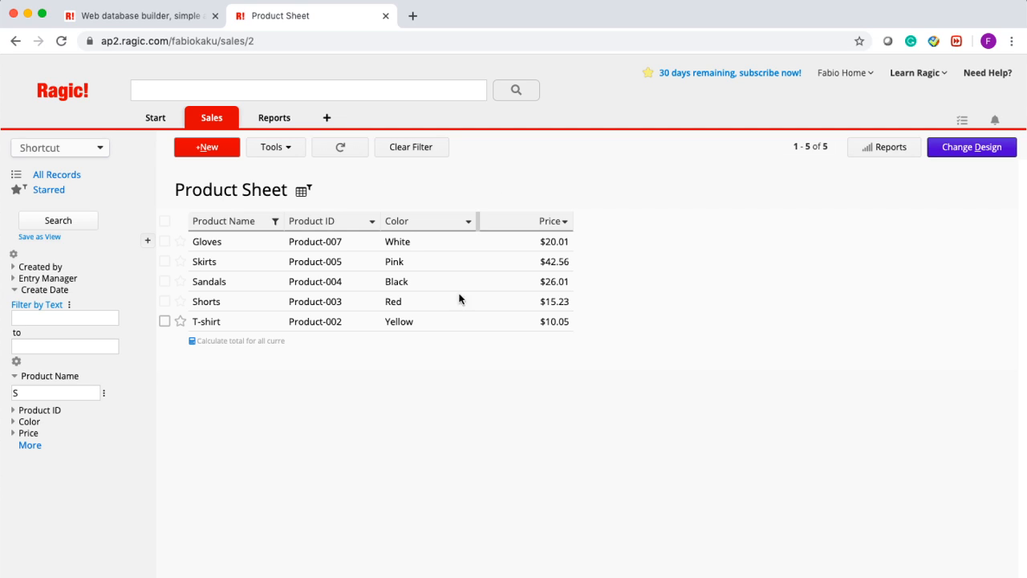
- In Book2, enter the headers Product name, Product ID, Color and Price
mouse_move(857, 576)
click(935, 560)
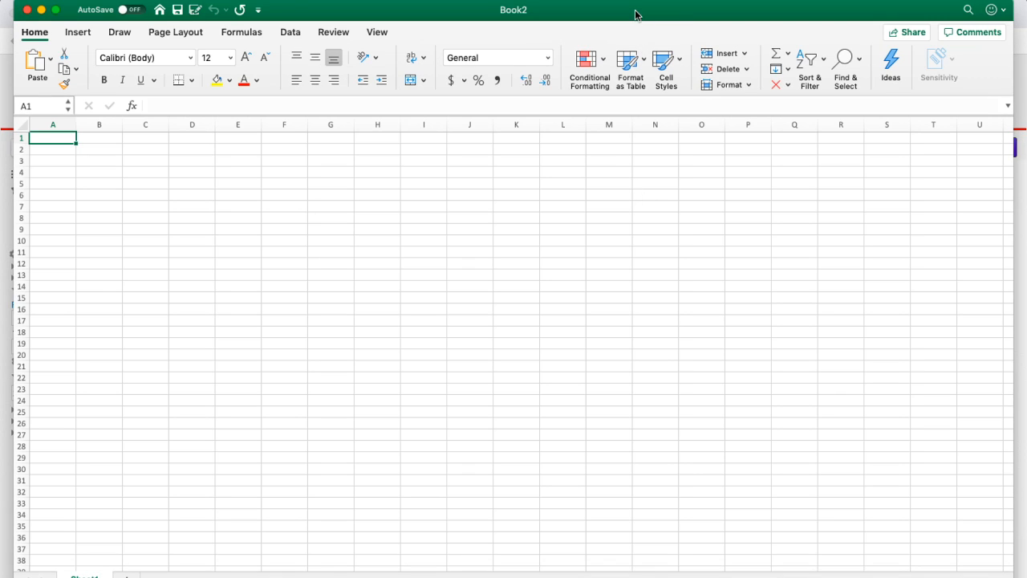
drag(636, 14, 676, 368)
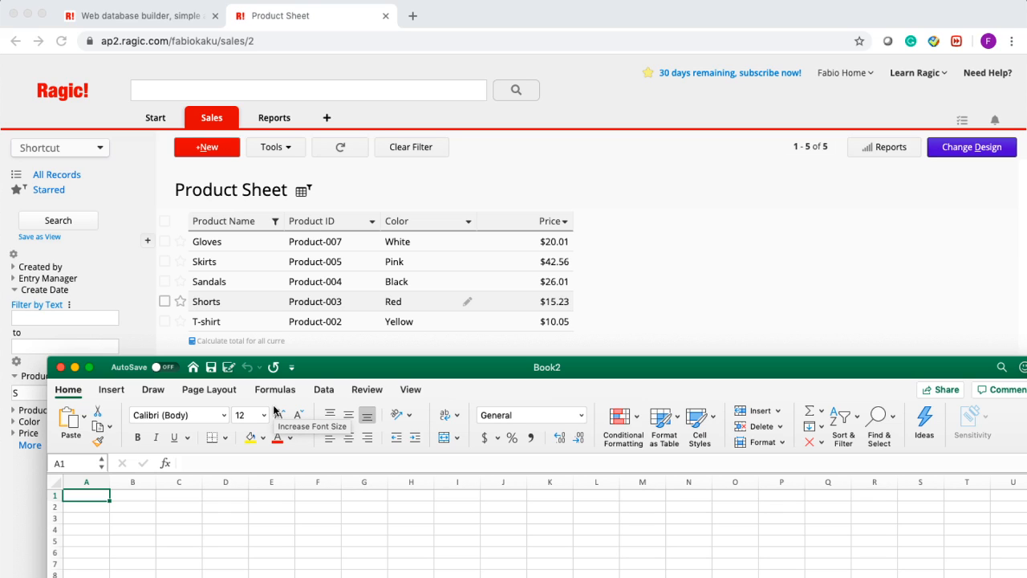
text(Porduc)
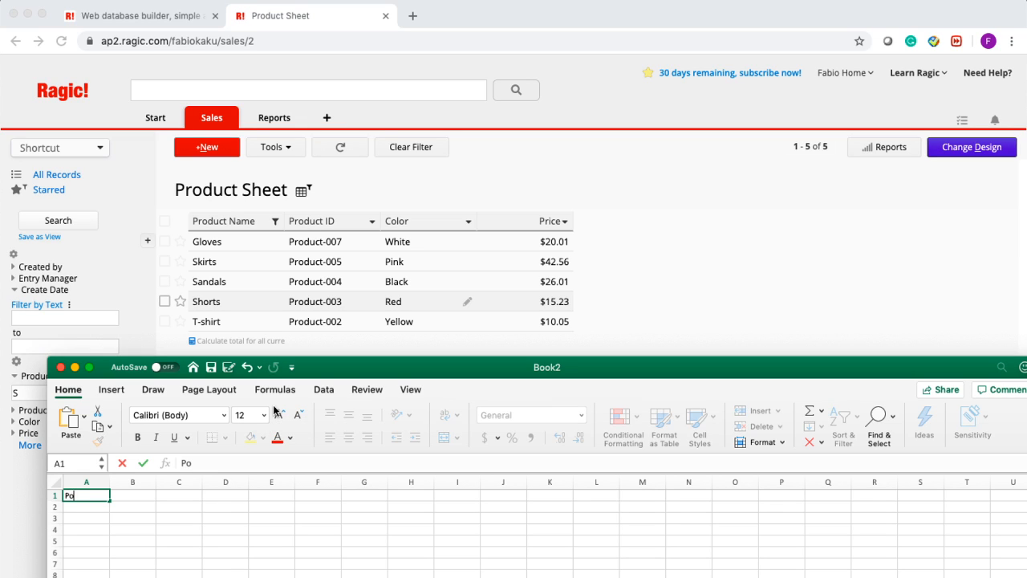
key(BackSpace)
key(BackSpace)
key(BackSpace)
key(BackSpace)
key(BackSpace)
text(roduct name)
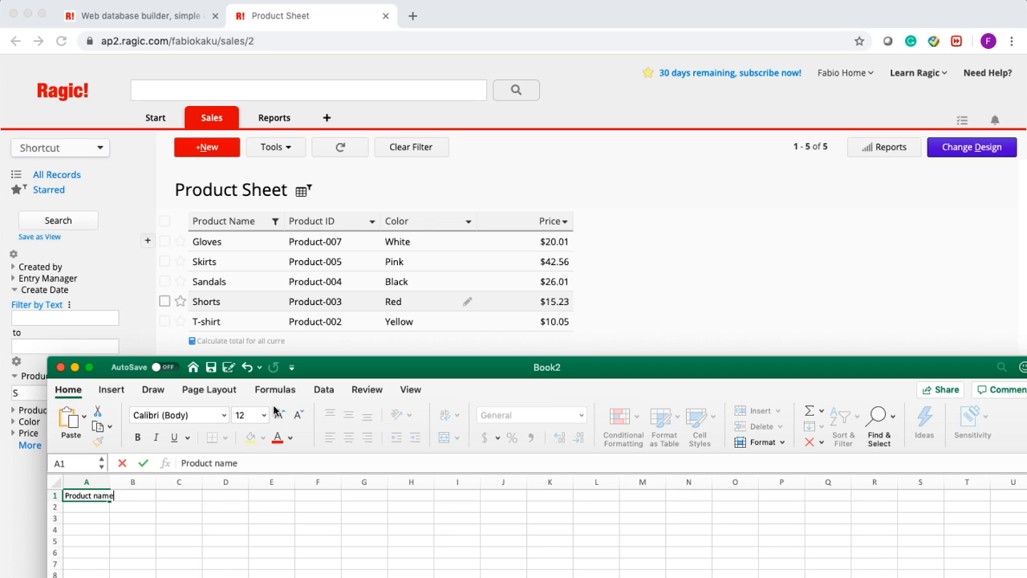
key(Tab)
text(Product ID)
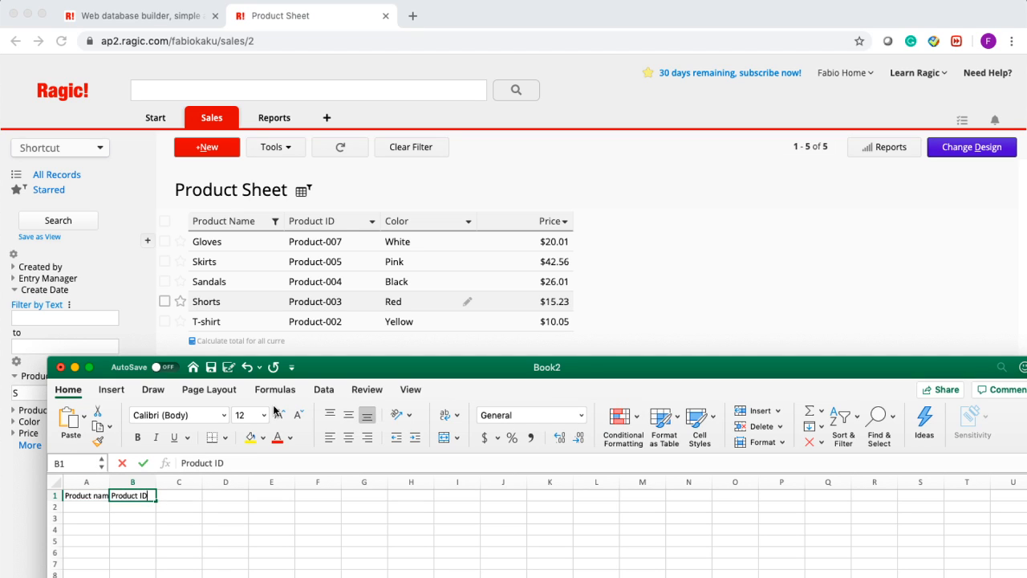
key(Tab)
text(Color)
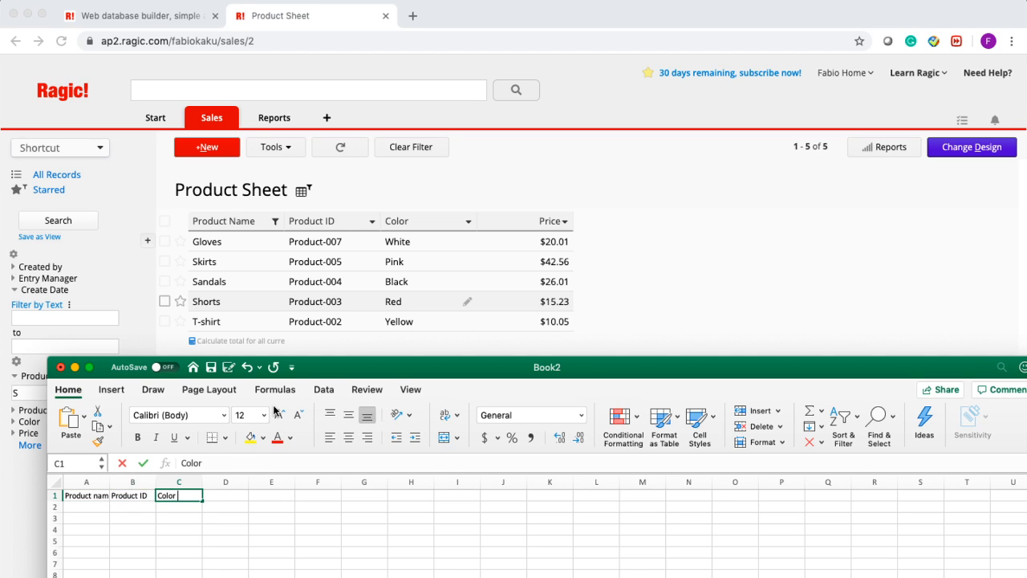
key(Tab)
text(Price)
key(Return)
- Add row 2: Socks, Product-008, Grey, 12.22
key(Left)
key(Left)
key(Left)
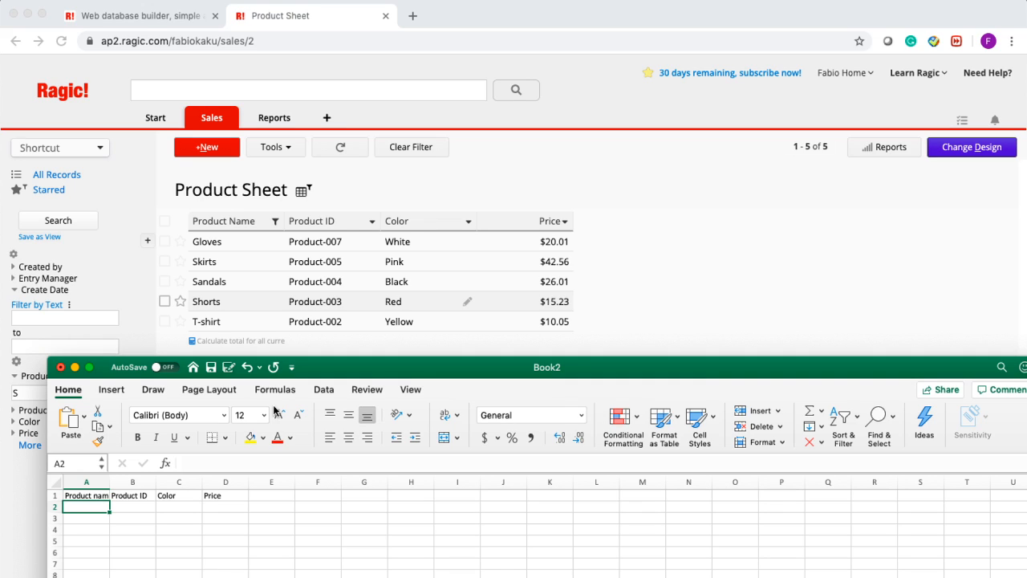
text(Socks)
key(Tab)
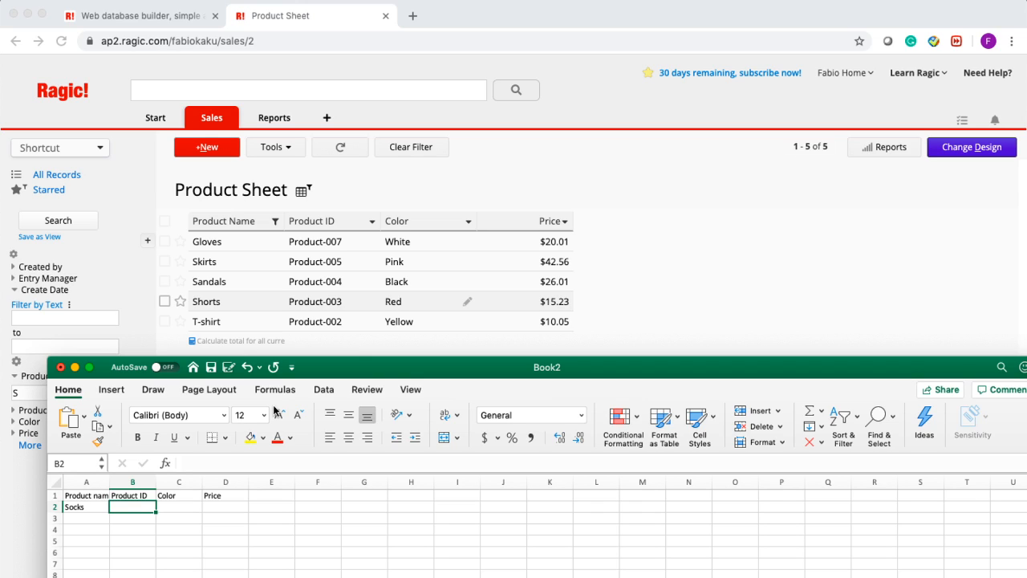
text(Product)
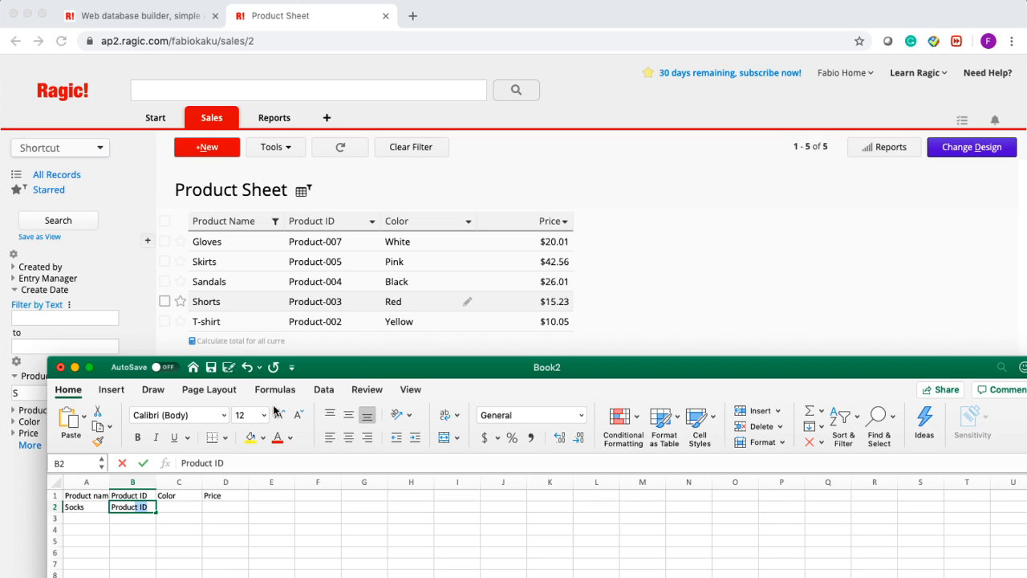
text(-008)
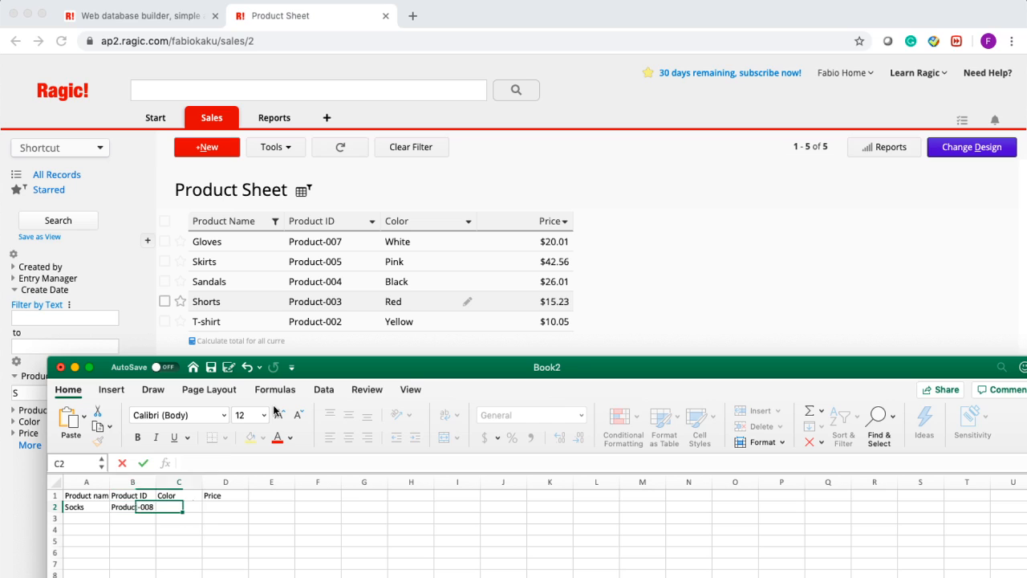
key(Tab)
text(Grey)
key(Tab)
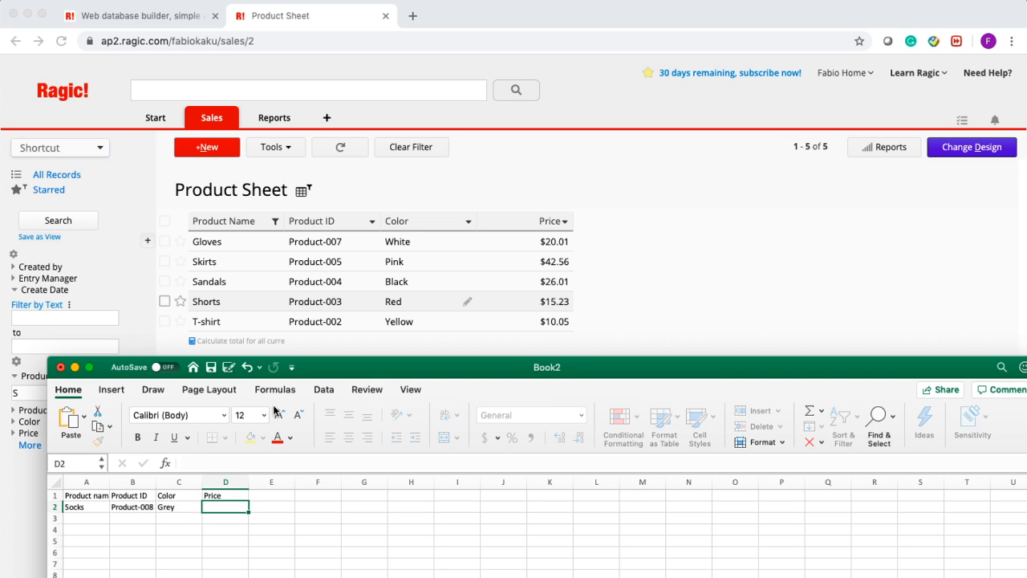
text(12.22)
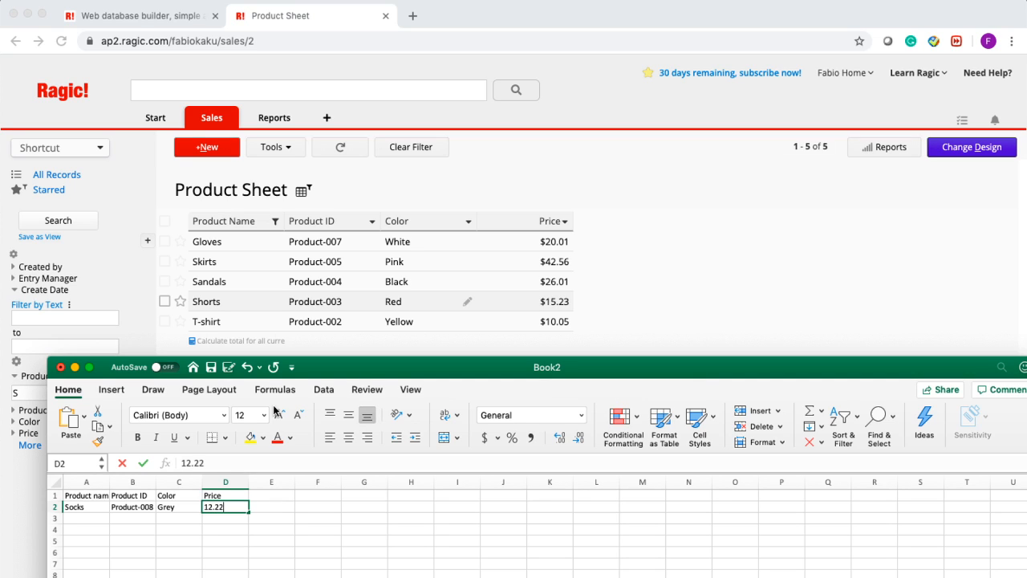
key(Return)
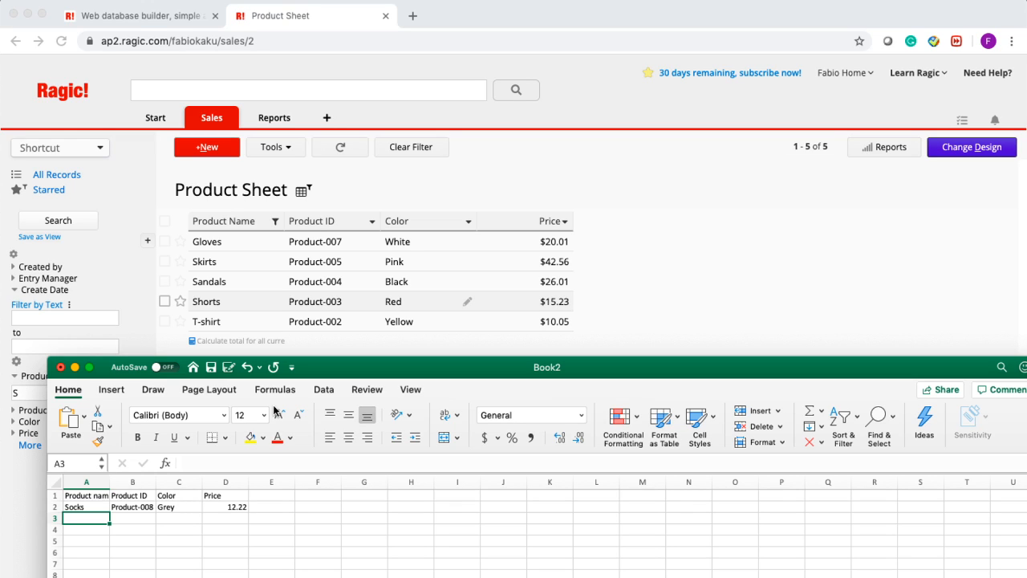
- Add row 3: Hat, Product-009, Green, 10.22
text(Ha)
text(Prod)
text(utc)
key(BackSpace)
key(BackSpace)
text(ct)
key(BackSpace)
text(-009)
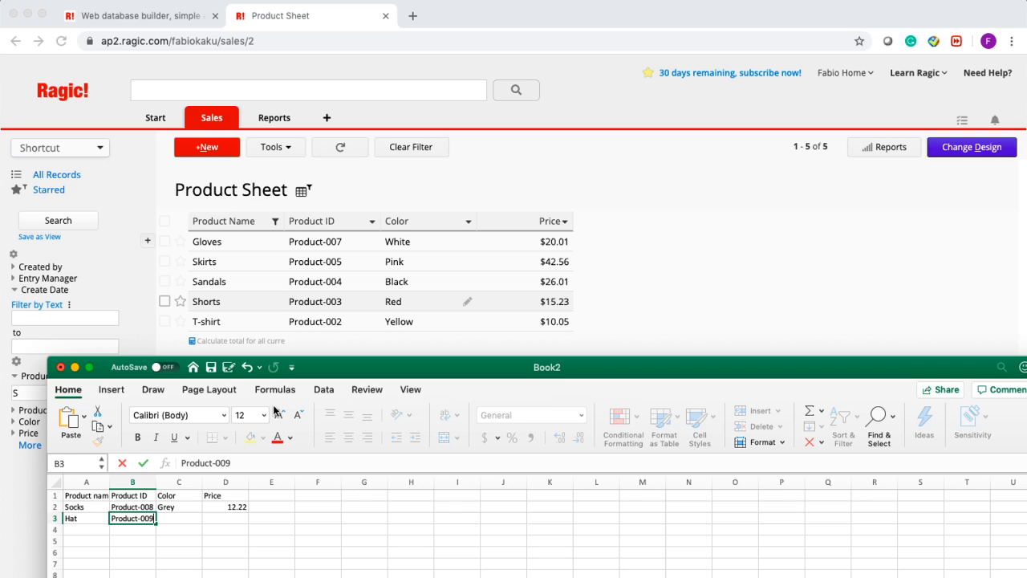
key(Tab)
text(Green)
key(Tab)
text(10.)
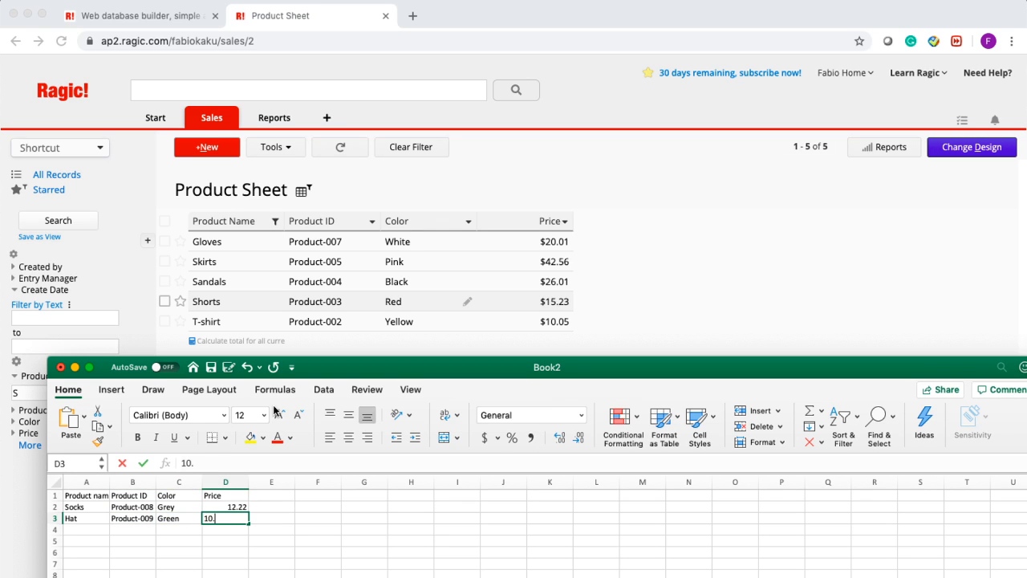
text(22)
key(Return)
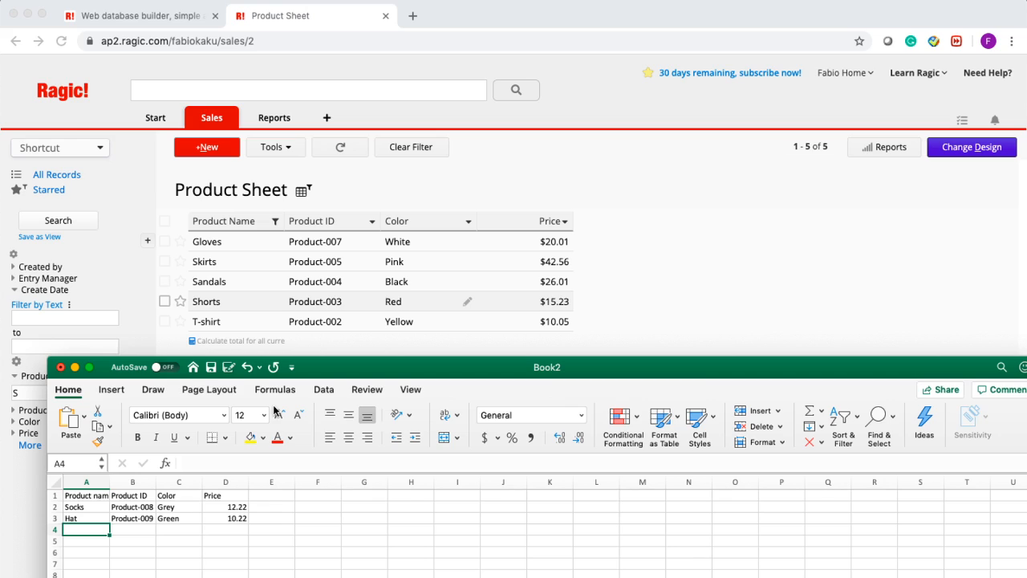
- Add row 4: Sneakers, Product-010, White, 100.43
text(Sneakers)
key(Tab)
text(Product)
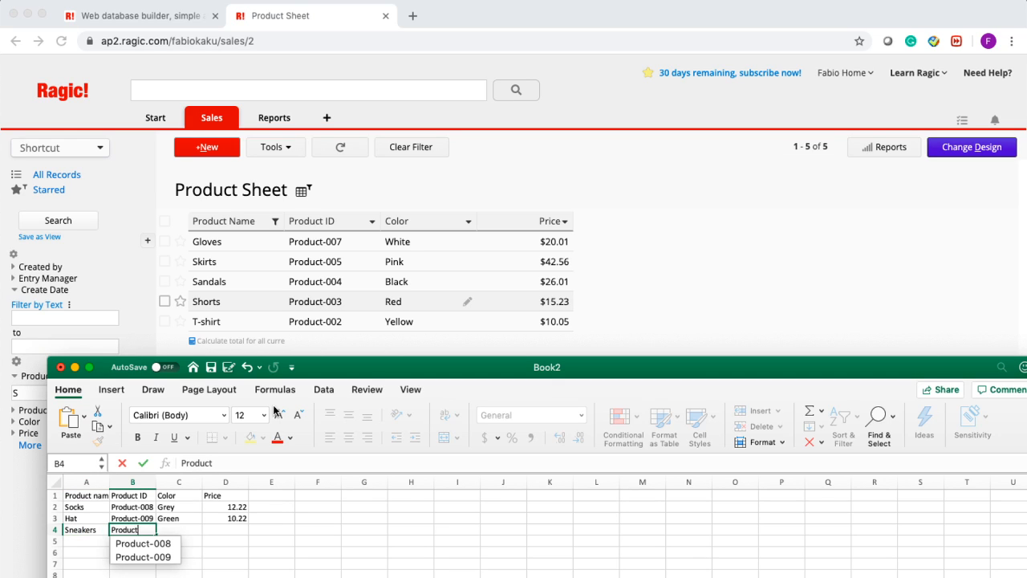
text(-0101)
key(Tab)
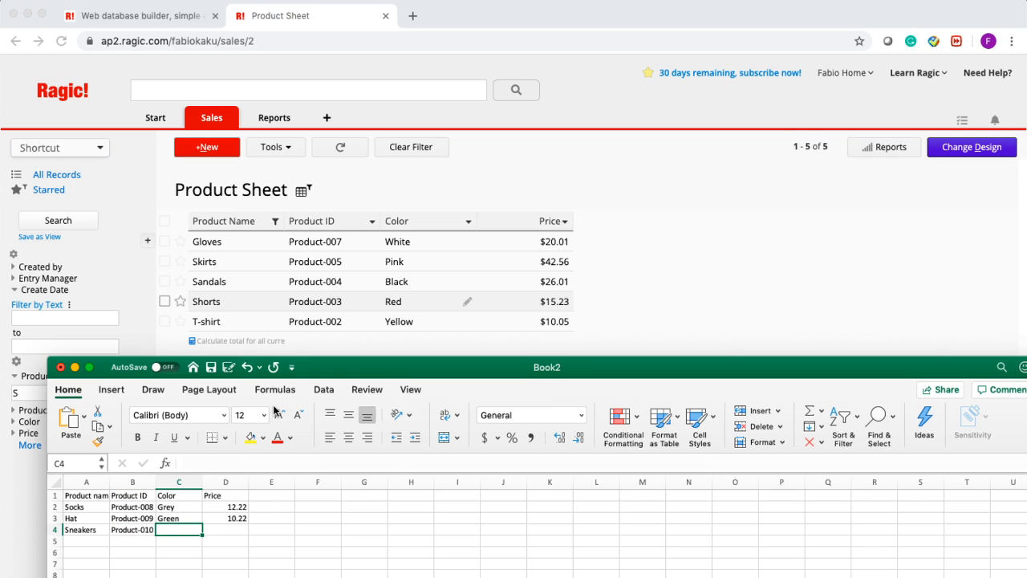
text(White)
key(Tab)
text(10)
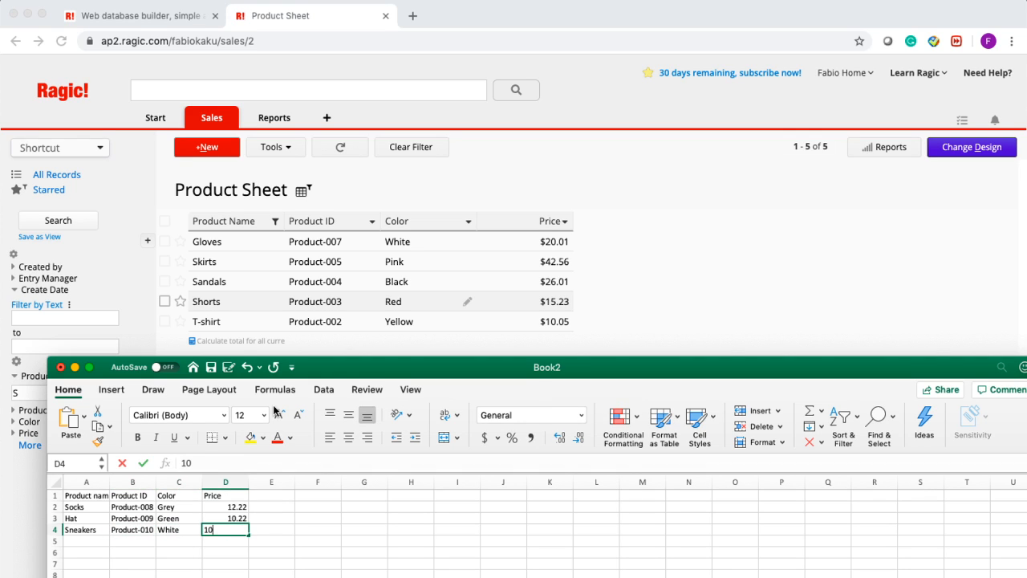
text(0.43)
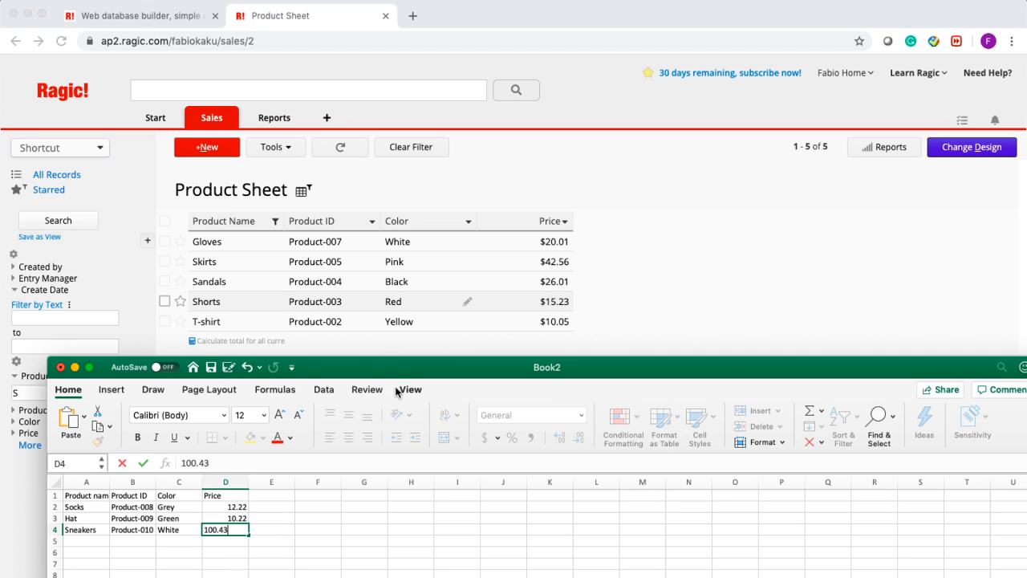
click(319, 552)
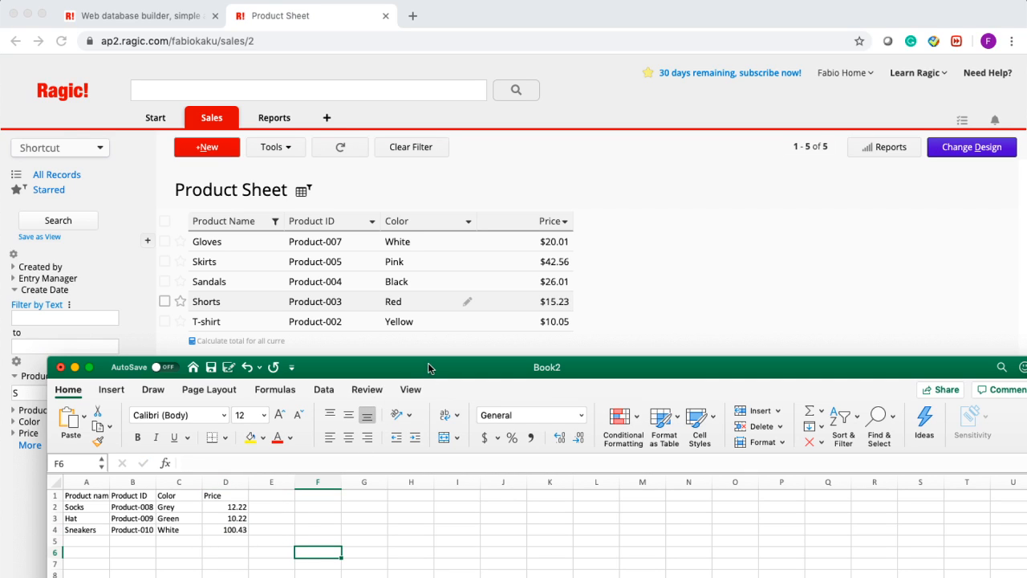
- Save the workbook to the Desktop as 'Upload file for webinar' and return to Ragic
click(212, 368)
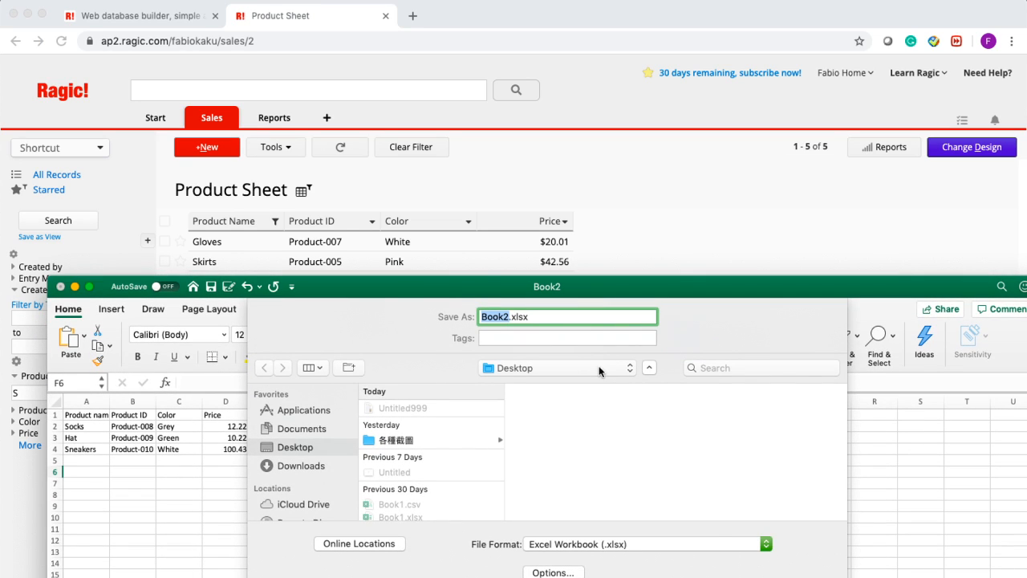
text(Upload file)
text( for webina)
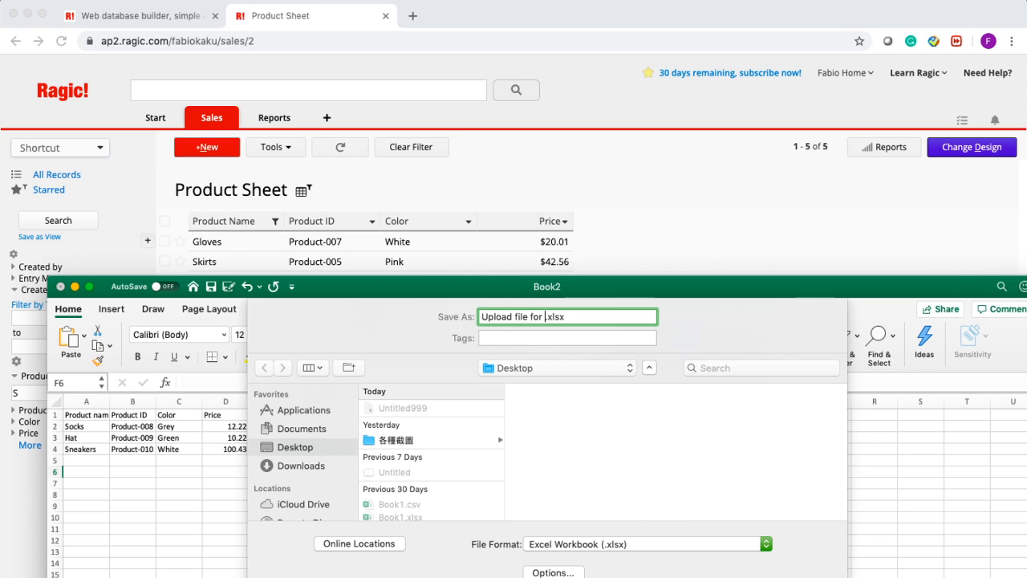
text(r)
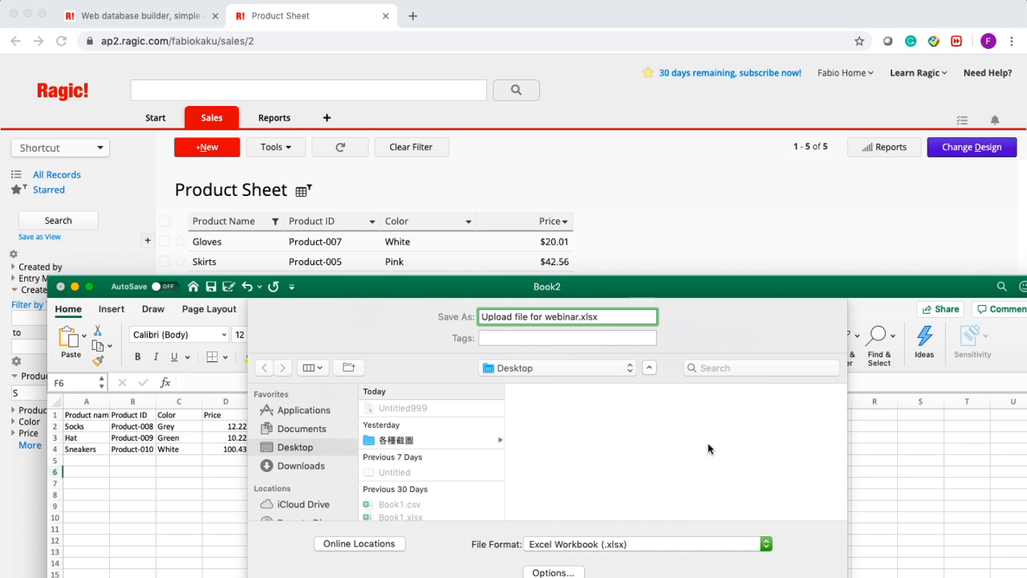
key(Return)
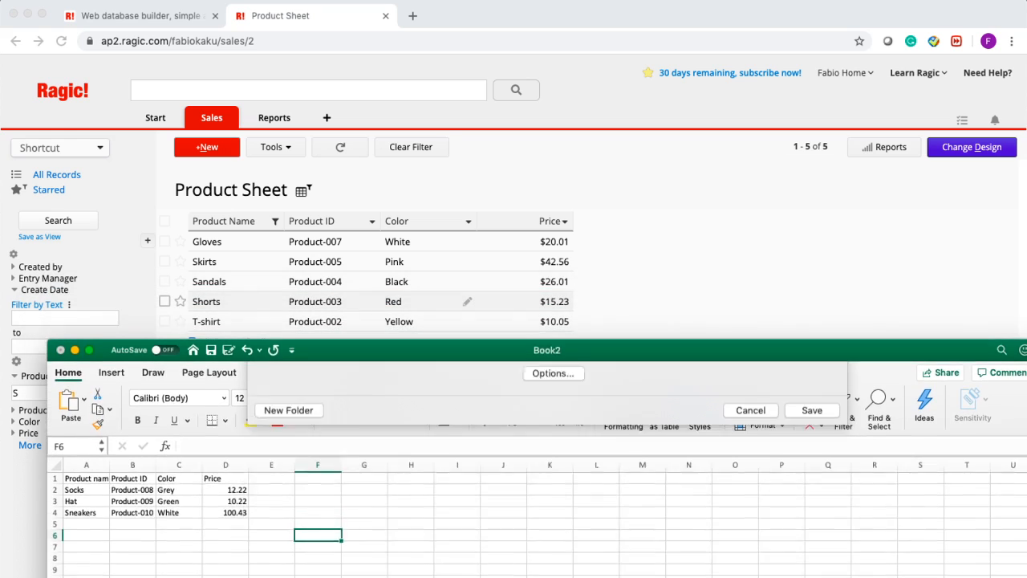
click(747, 331)
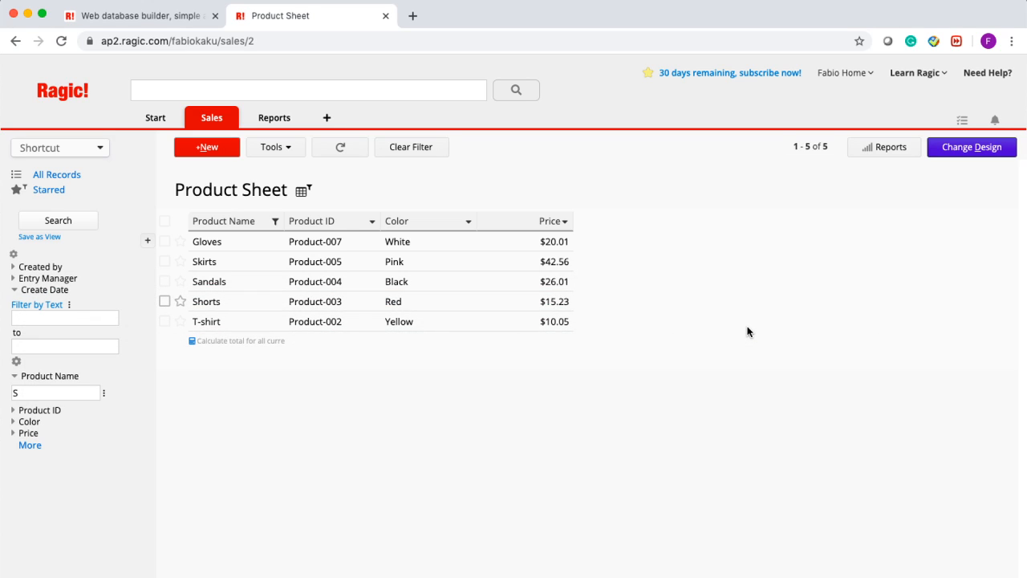
- Import Upload file for webinar.xlsx from the Desktop via Import Data From File and upload it
click(283, 154)
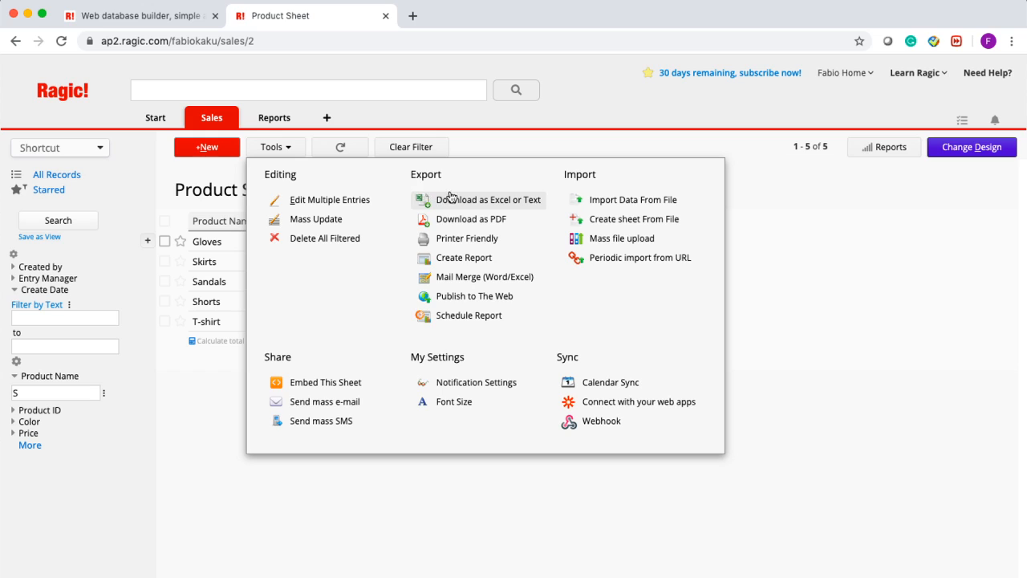
click(661, 200)
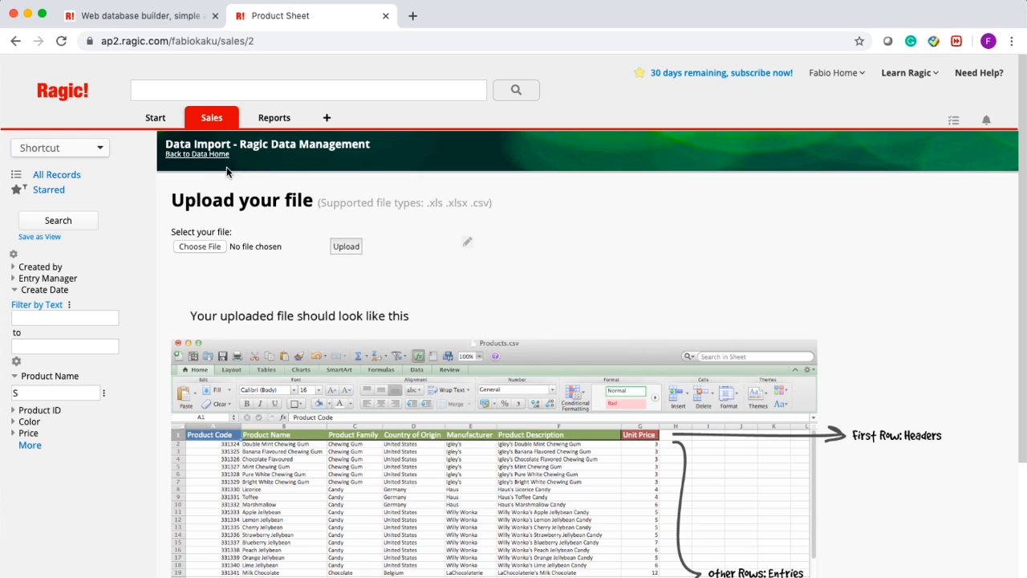
click(199, 248)
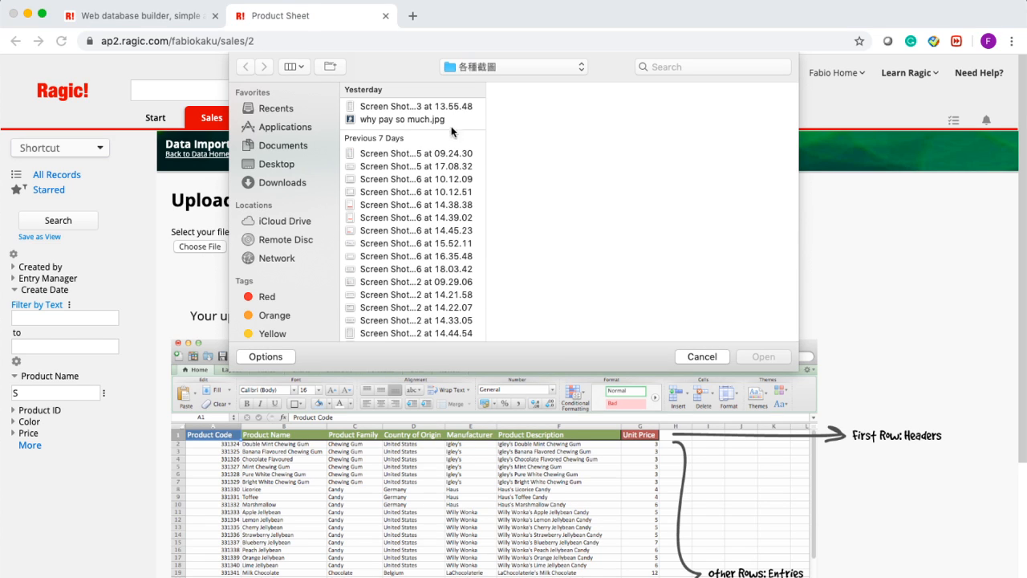
click(289, 165)
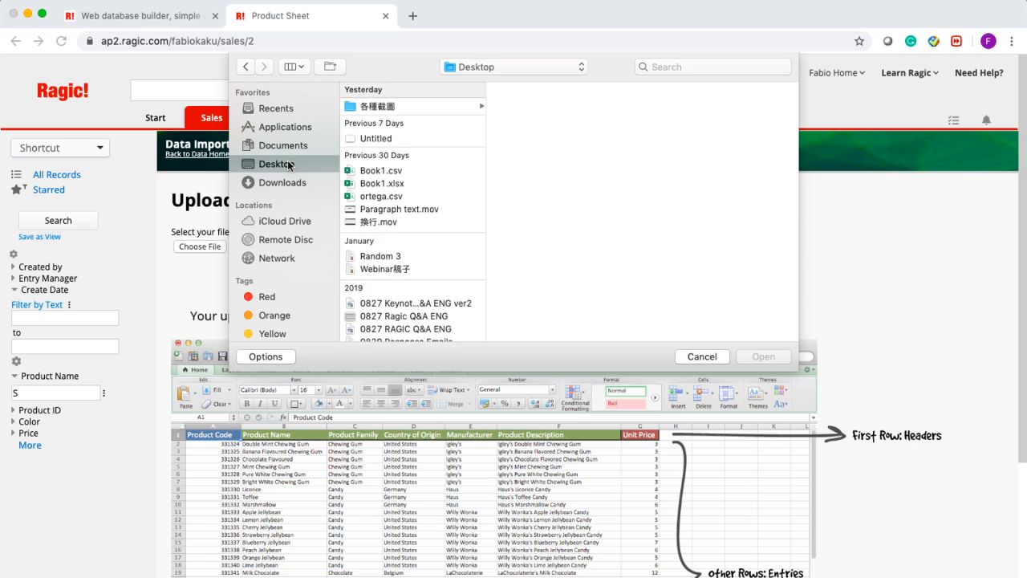
click(440, 119)
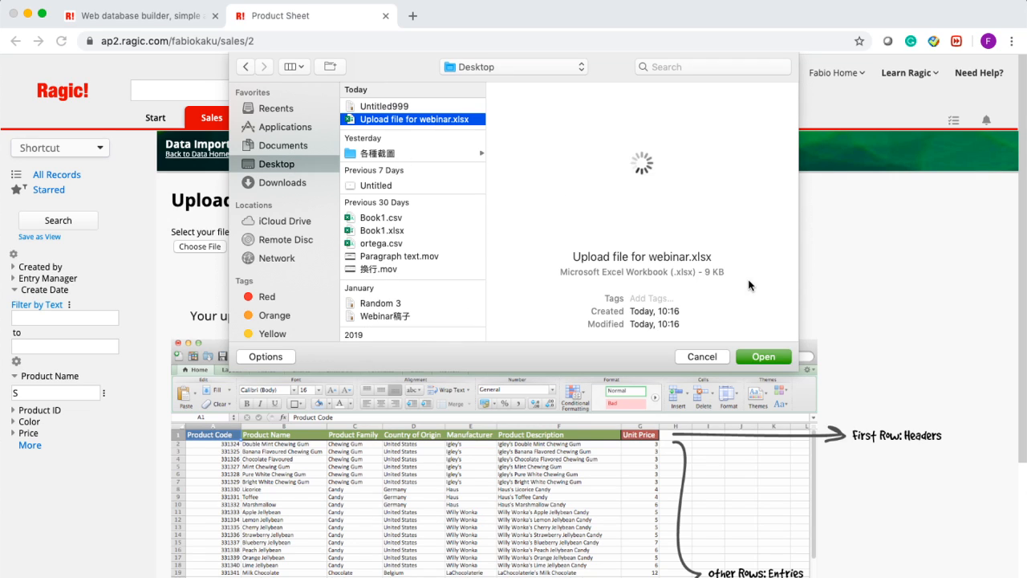
click(760, 359)
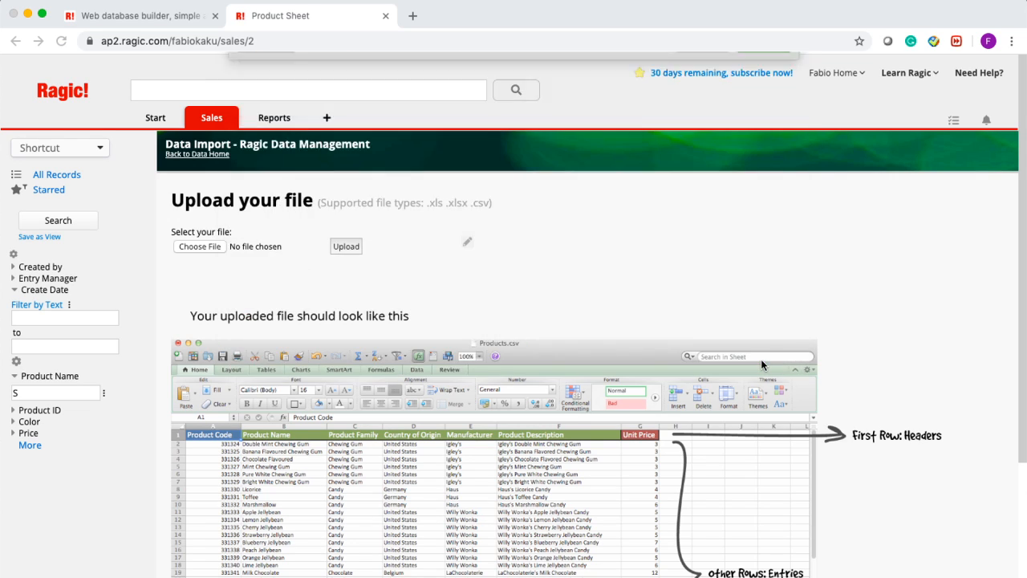
click(347, 246)
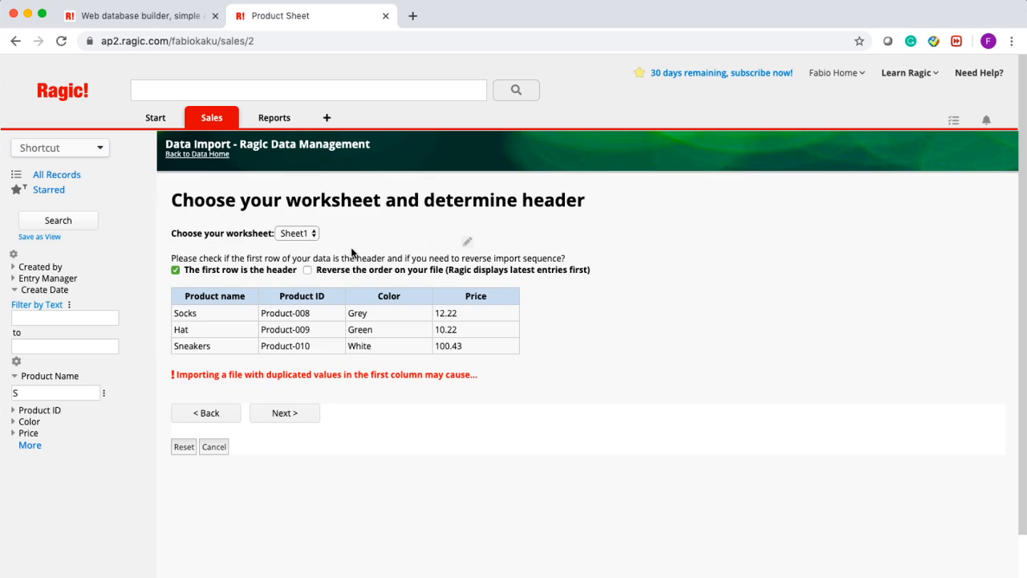
- Keep the first row as the header row and review the Product name column's mapping choices
click(210, 273)
click(275, 416)
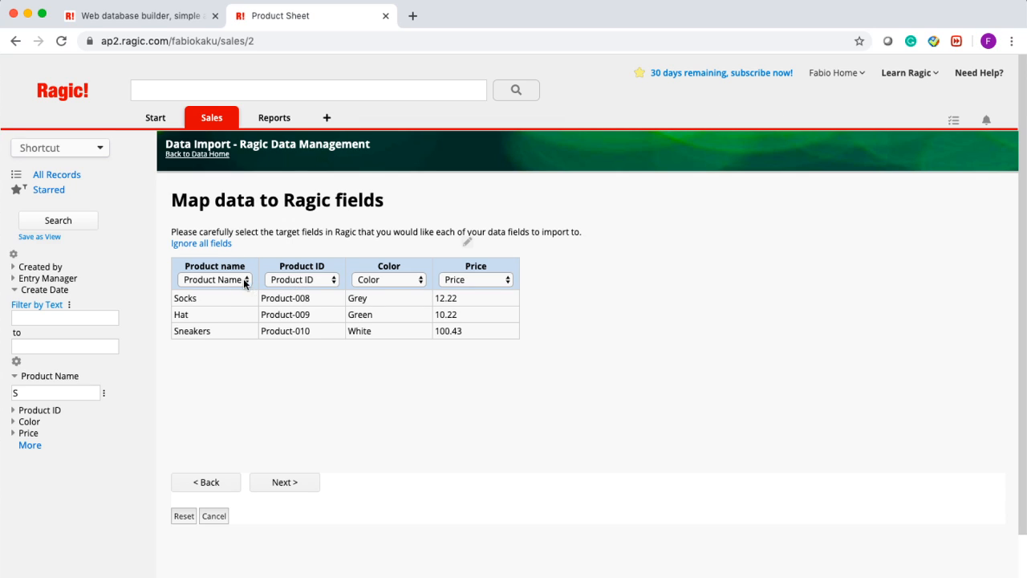
click(215, 281)
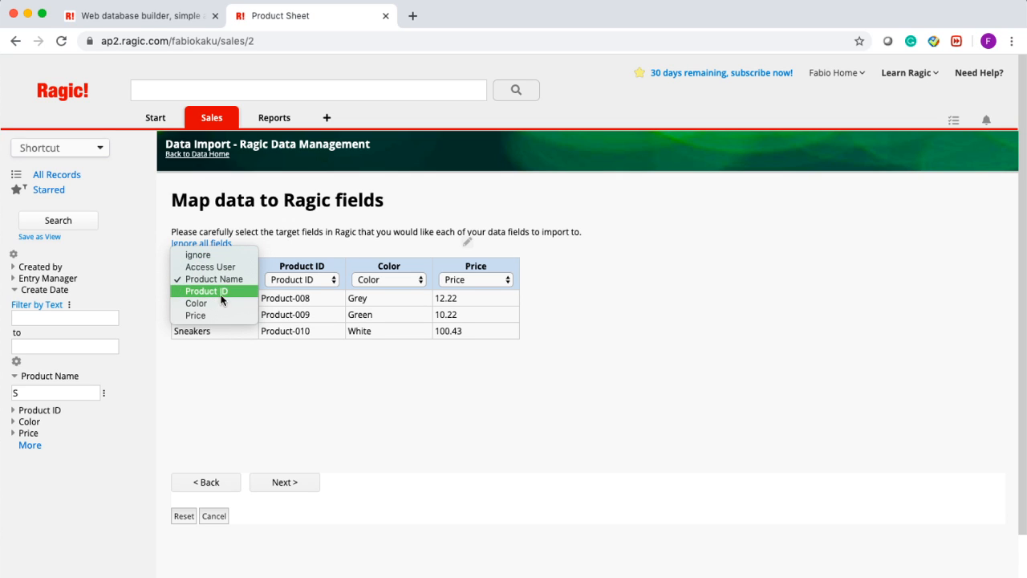
click(241, 405)
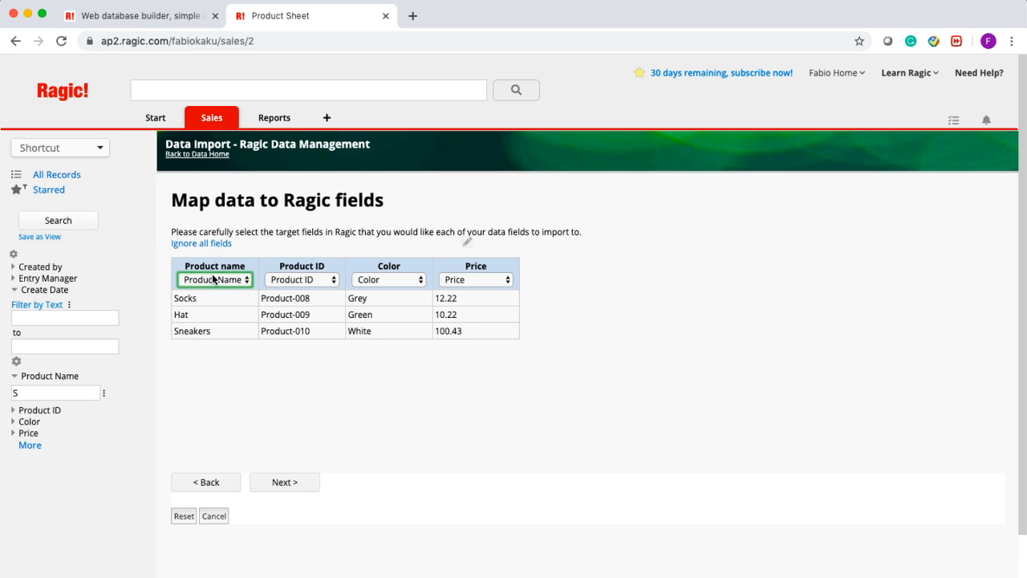
- Map the Product name and Color columns back to their same-named fields and proceed to Import policy
click(213, 280)
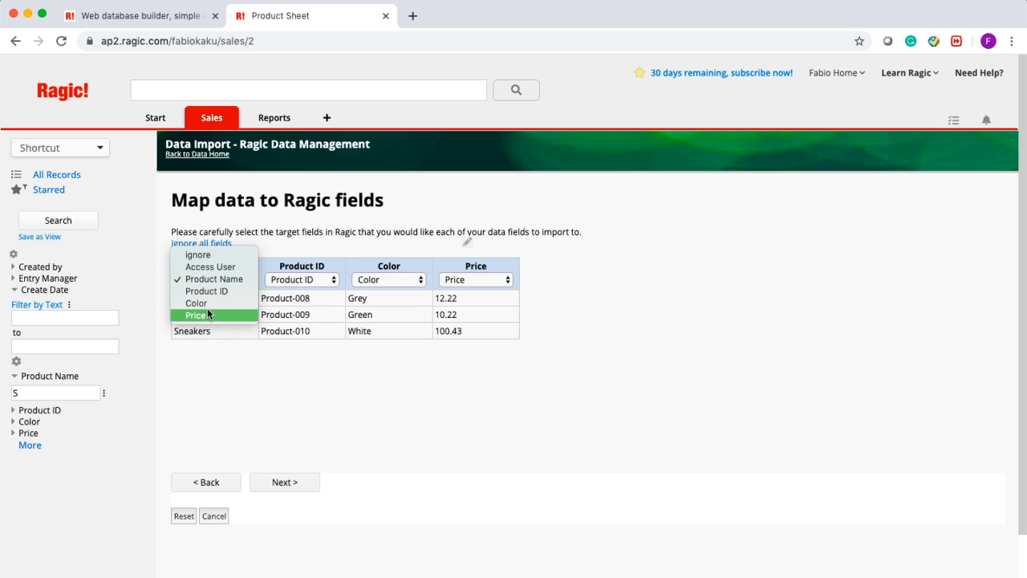
click(206, 304)
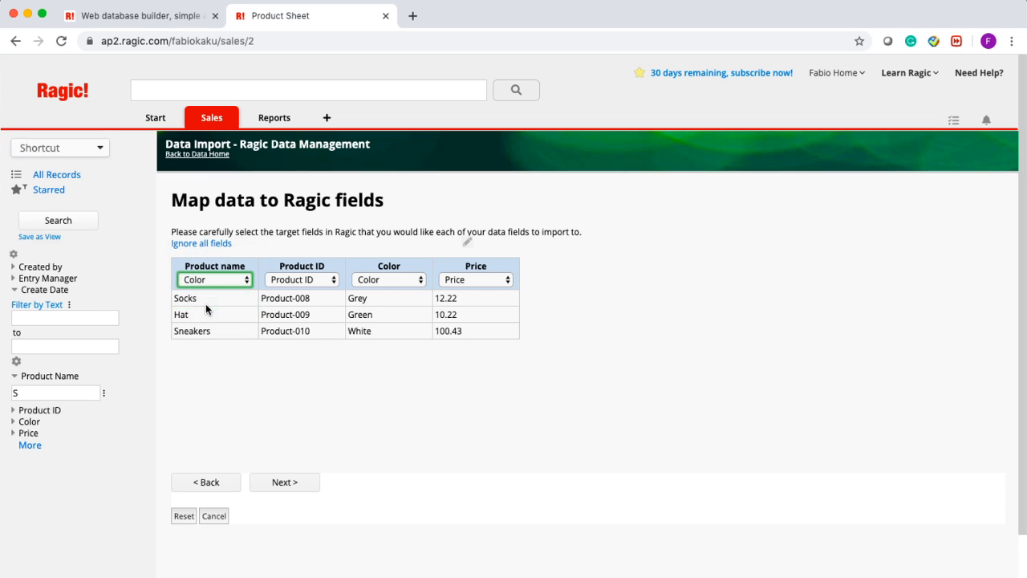
click(405, 280)
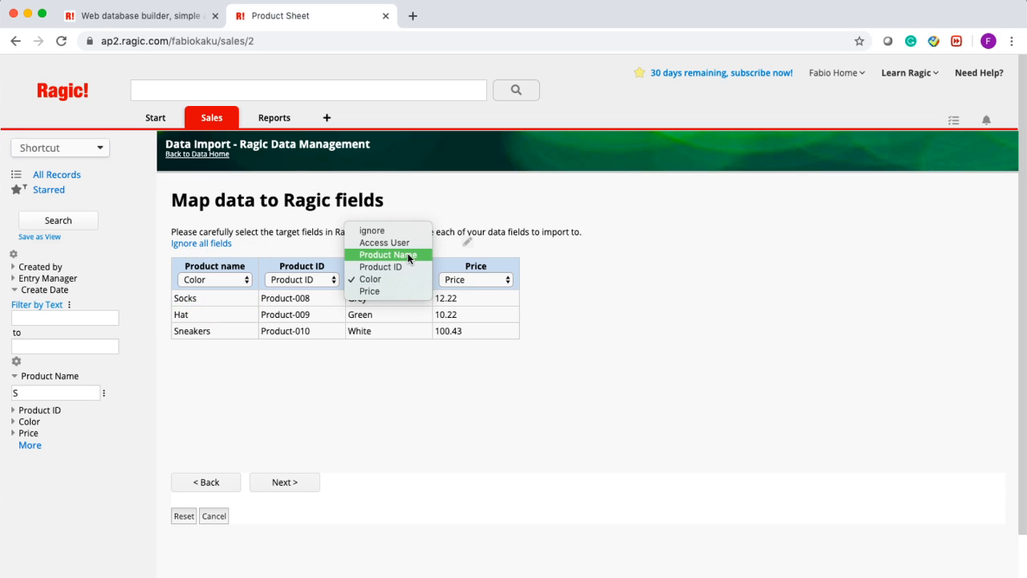
click(409, 256)
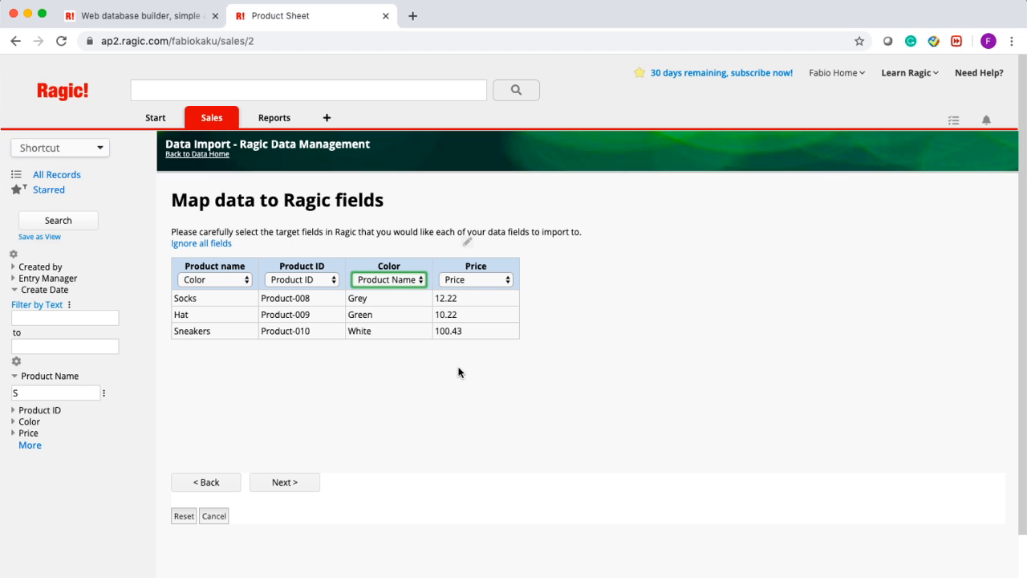
click(406, 279)
click(395, 303)
click(201, 281)
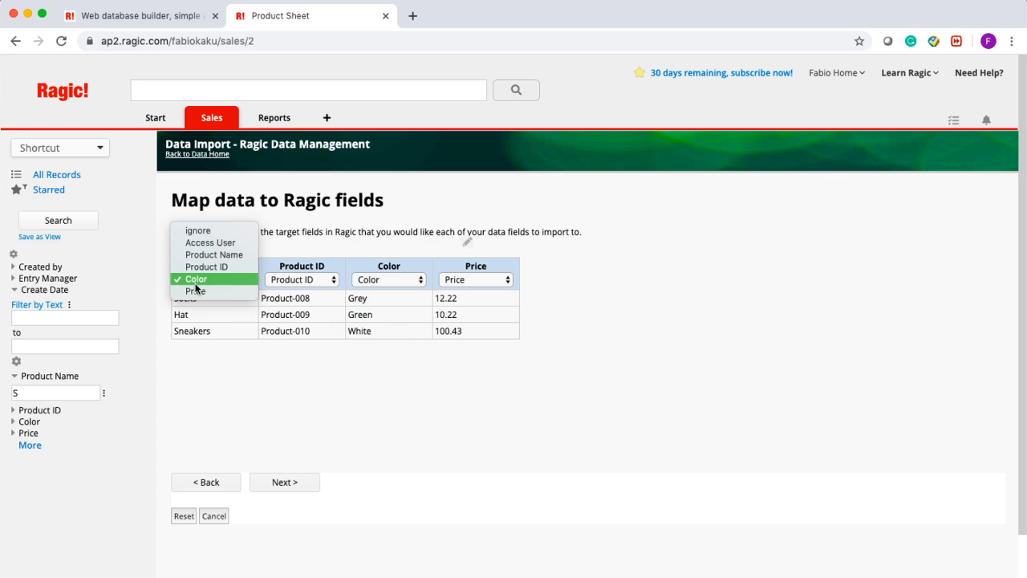
click(207, 255)
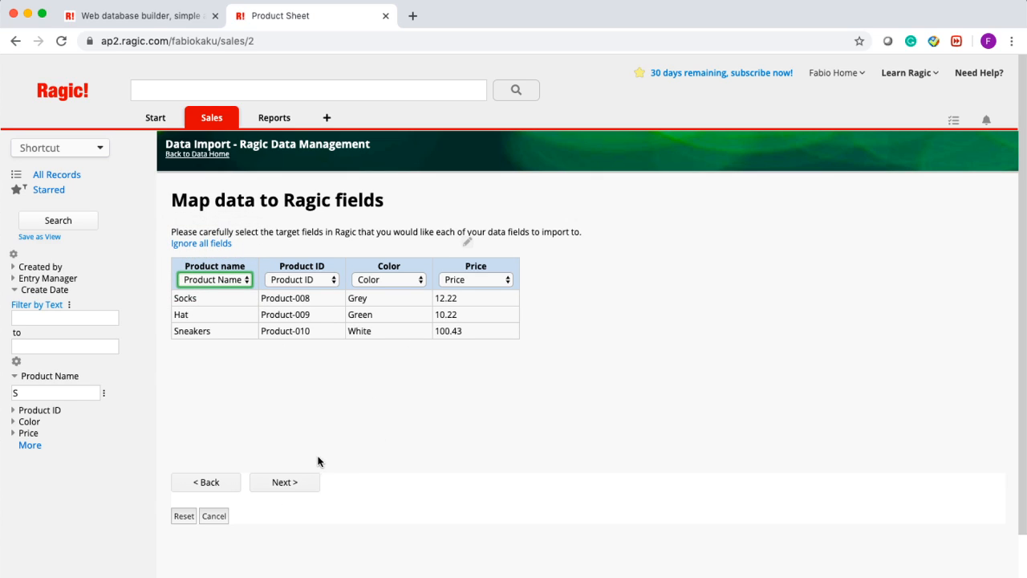
click(287, 483)
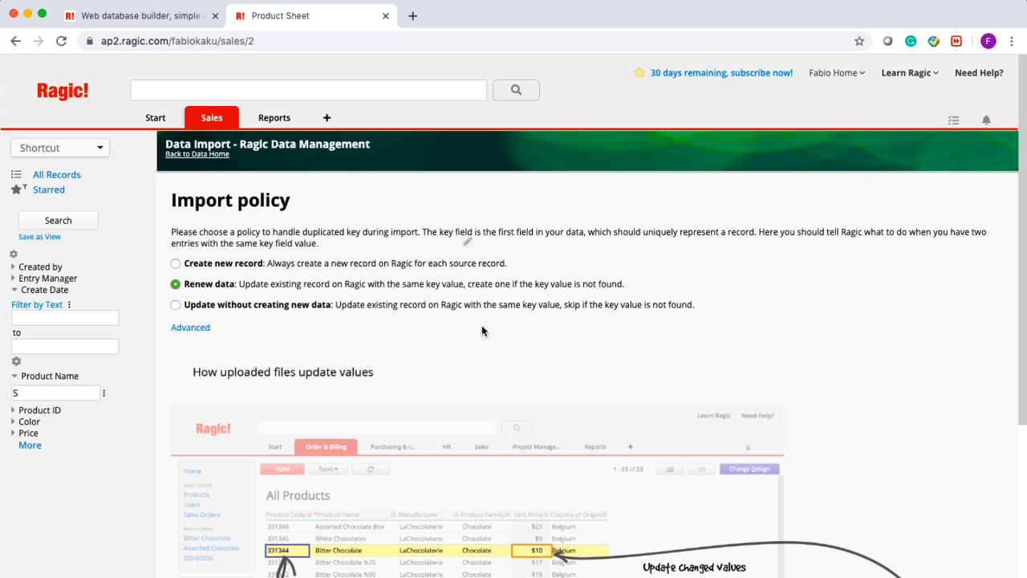
- Import the products with the Renew data policy and return to the Product Sheet
scroll(482, 325, down, 5)
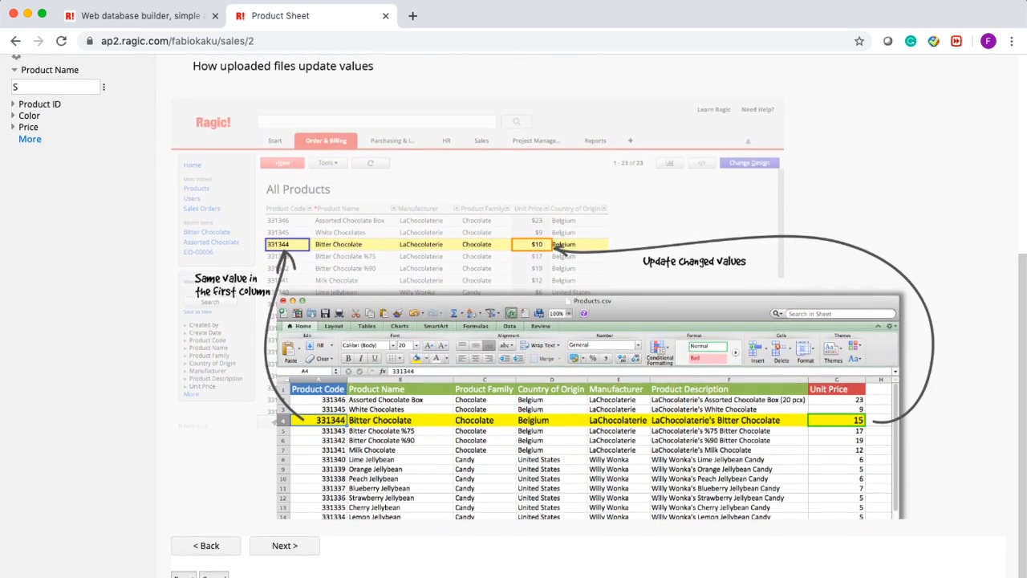
scroll(434, 325, up, 5)
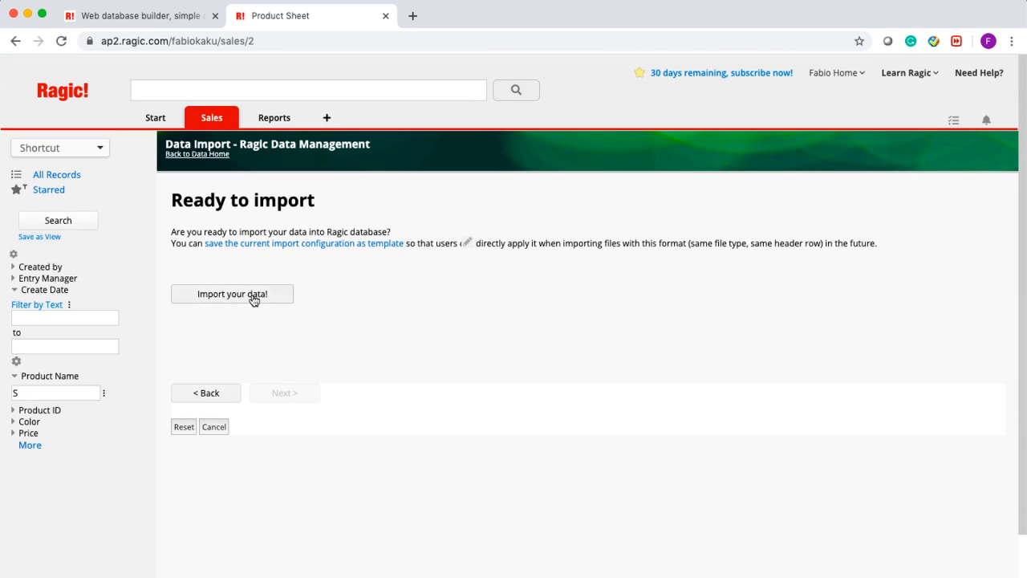
click(252, 297)
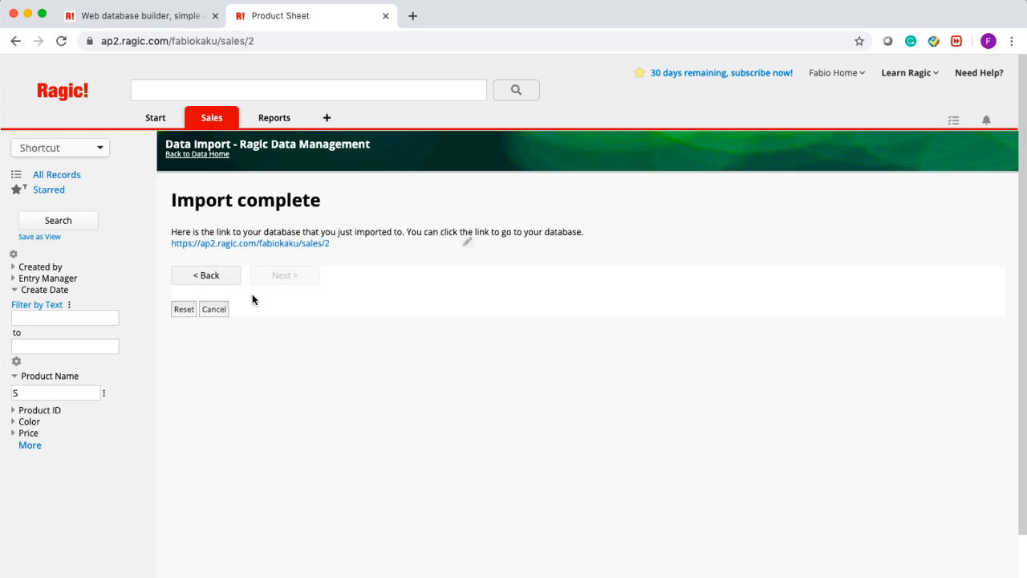
click(278, 248)
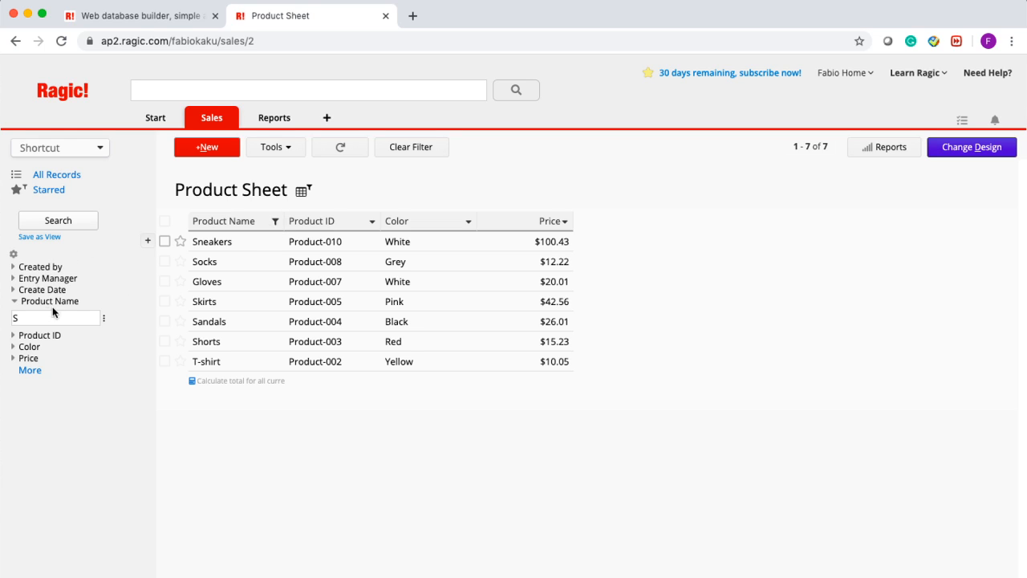
- Clear the Product Name S filter to list all 10 products, then switch to Sales Order
click(273, 225)
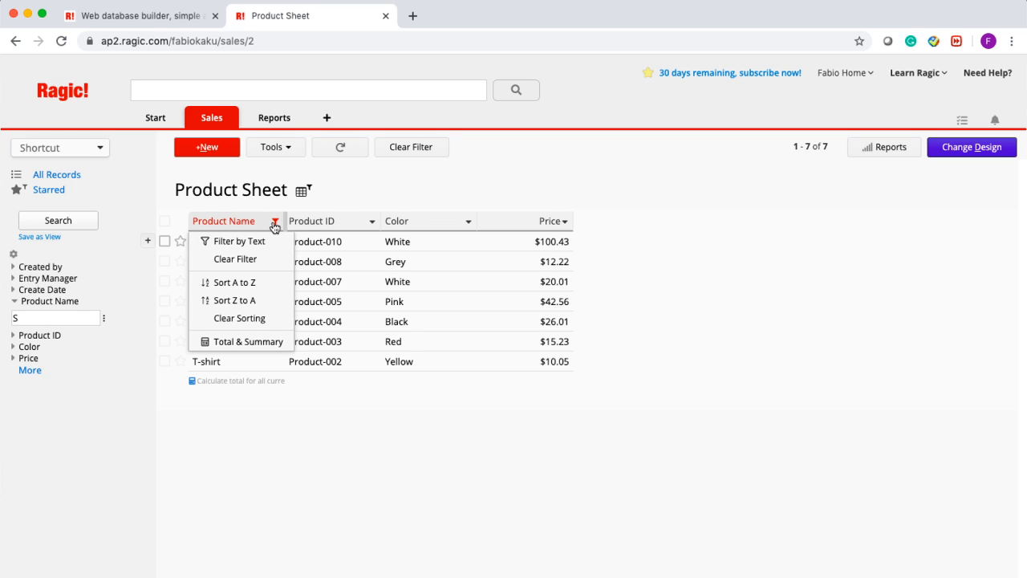
click(391, 153)
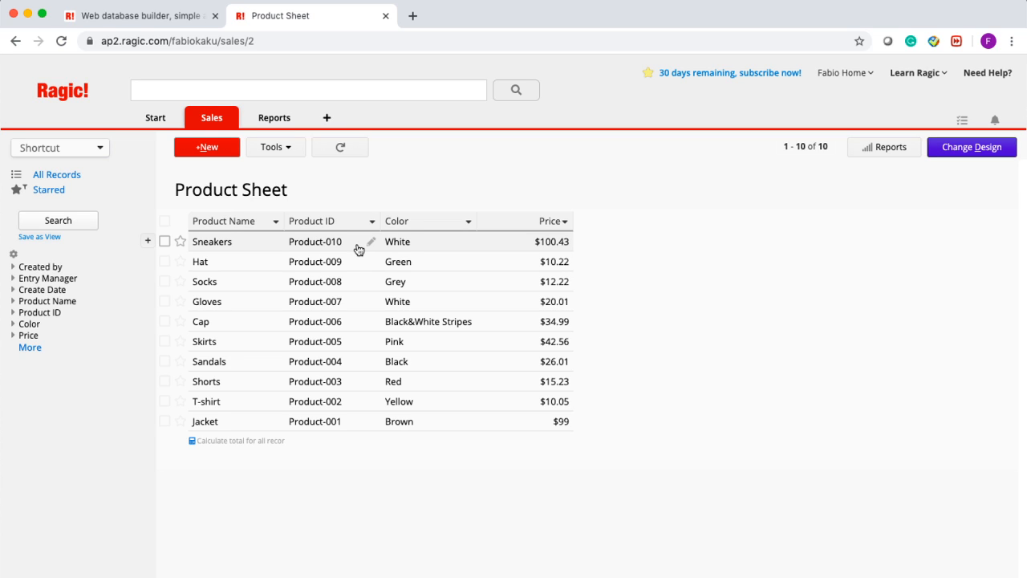
mouse_move(222, 117)
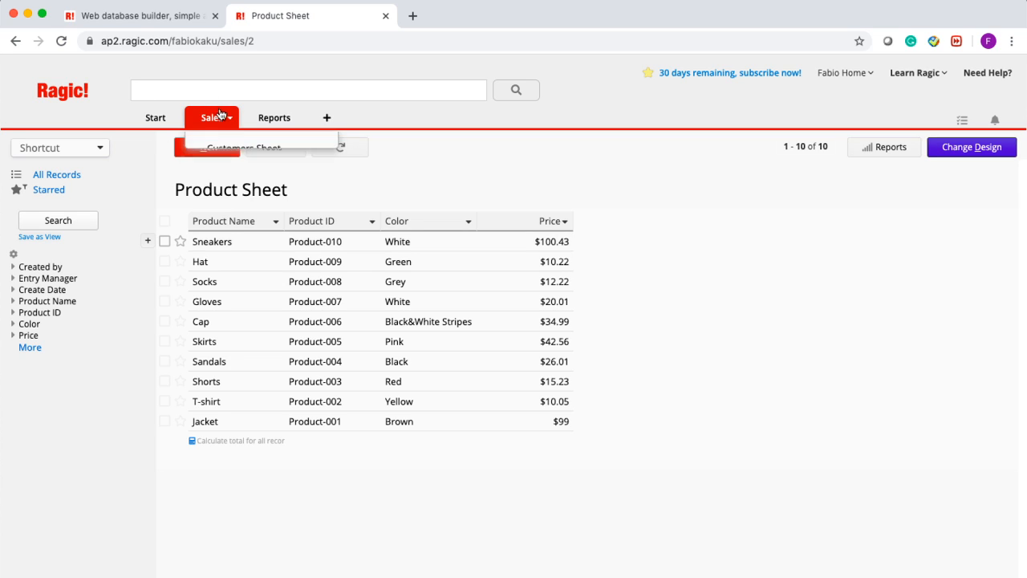
click(233, 192)
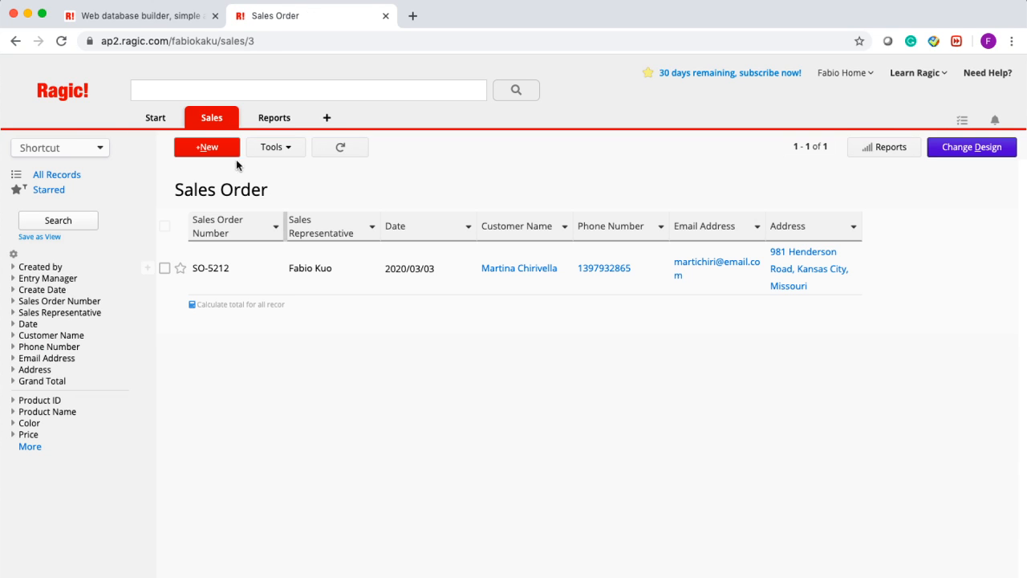
- Start a new sales order and confirm the Product ID picker lists the ten imported products
click(228, 150)
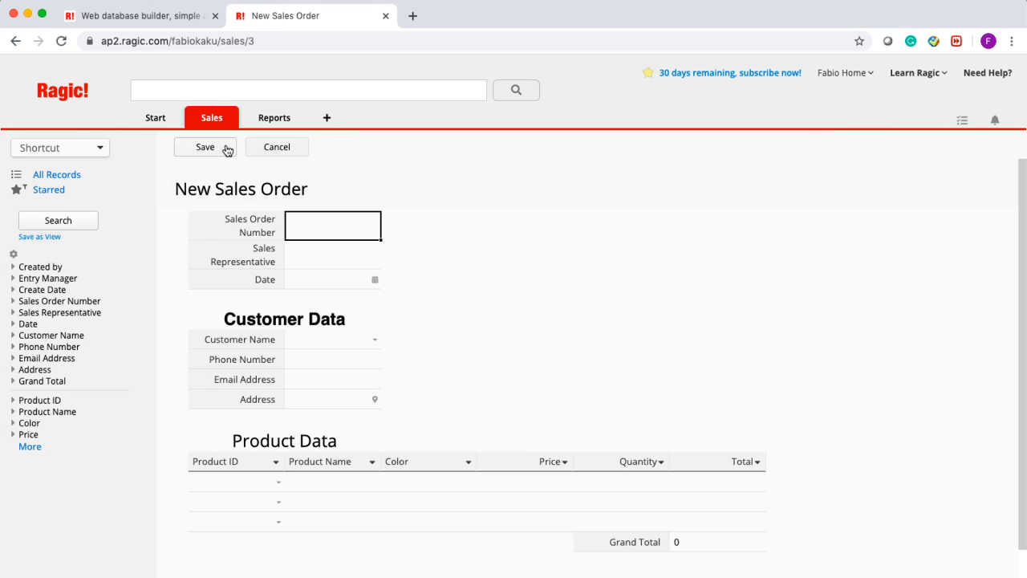
click(279, 483)
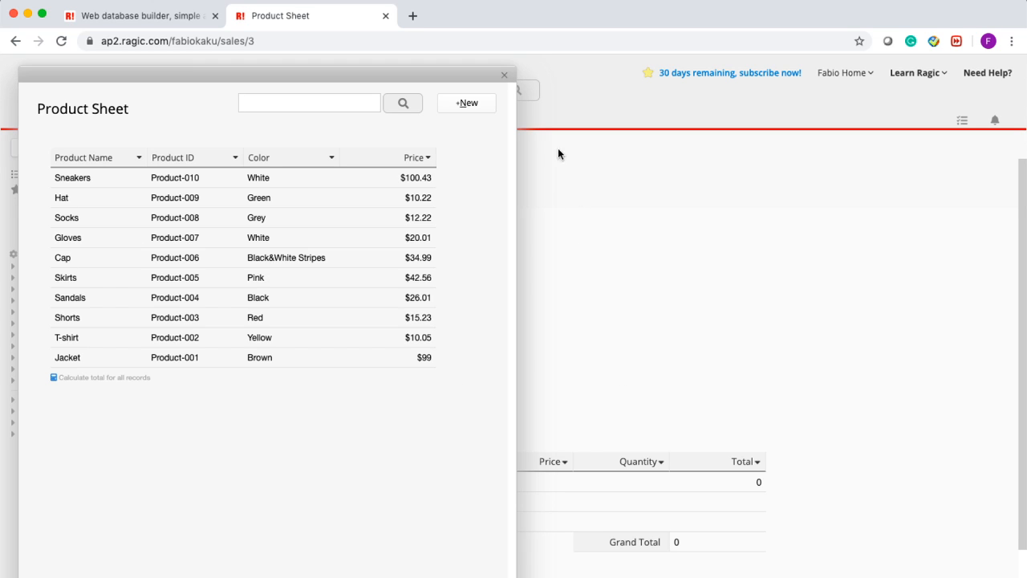
click(504, 76)
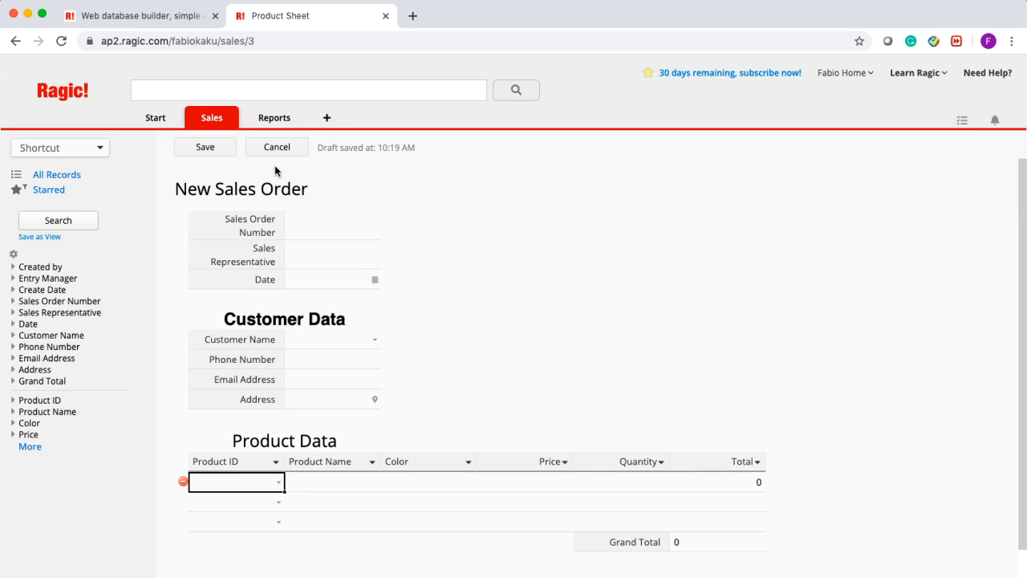
mouse_move(170, 126)
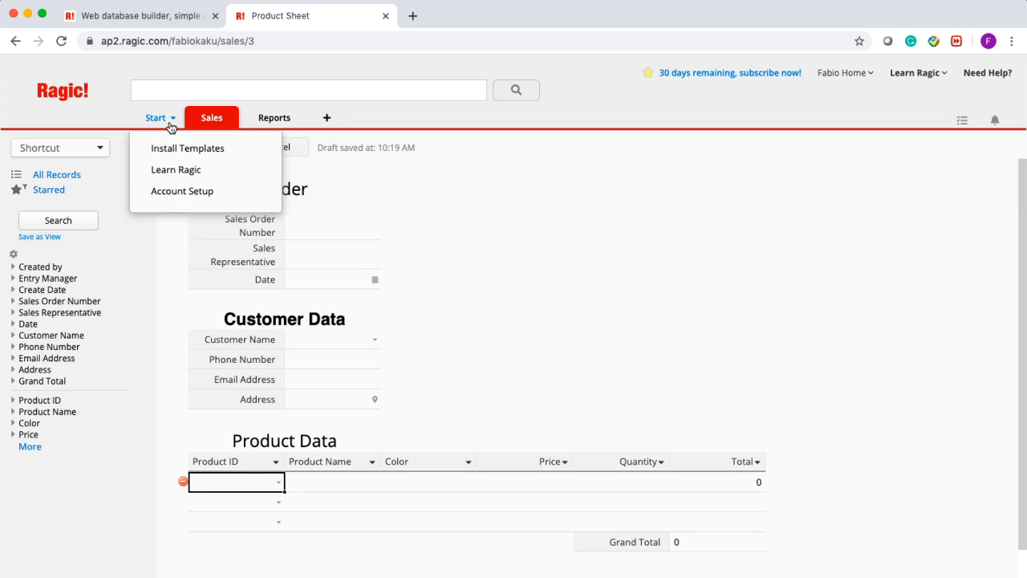
- Discard the unsaved sales order, go to Account Setup, and open the second user's record
click(172, 192)
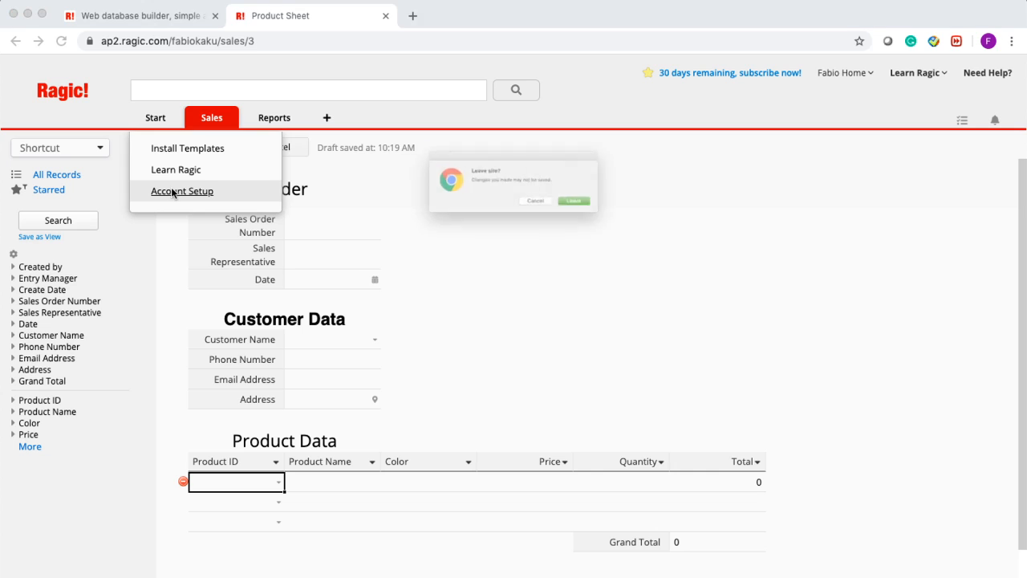
click(620, 216)
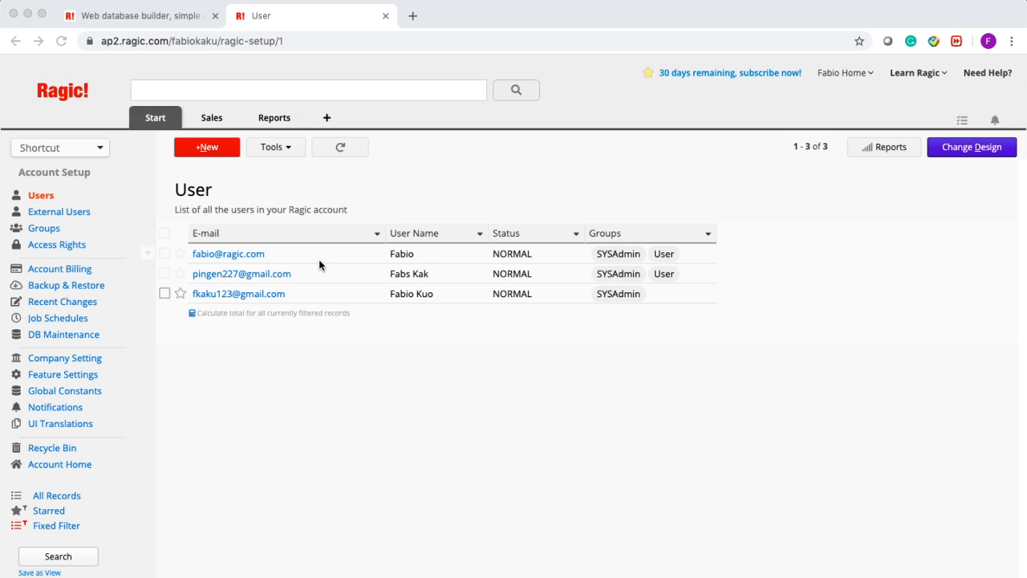
click(448, 210)
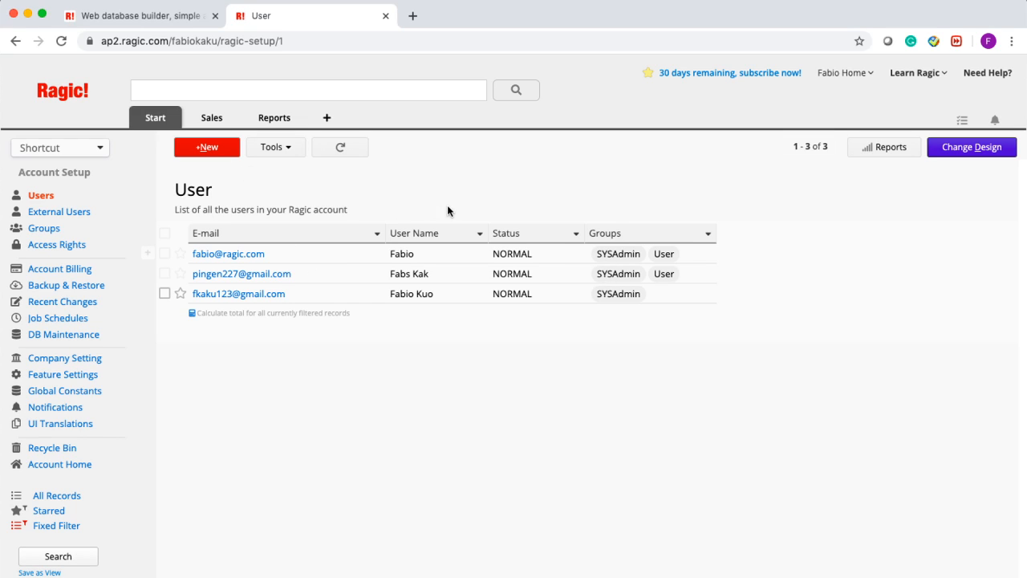
click(334, 282)
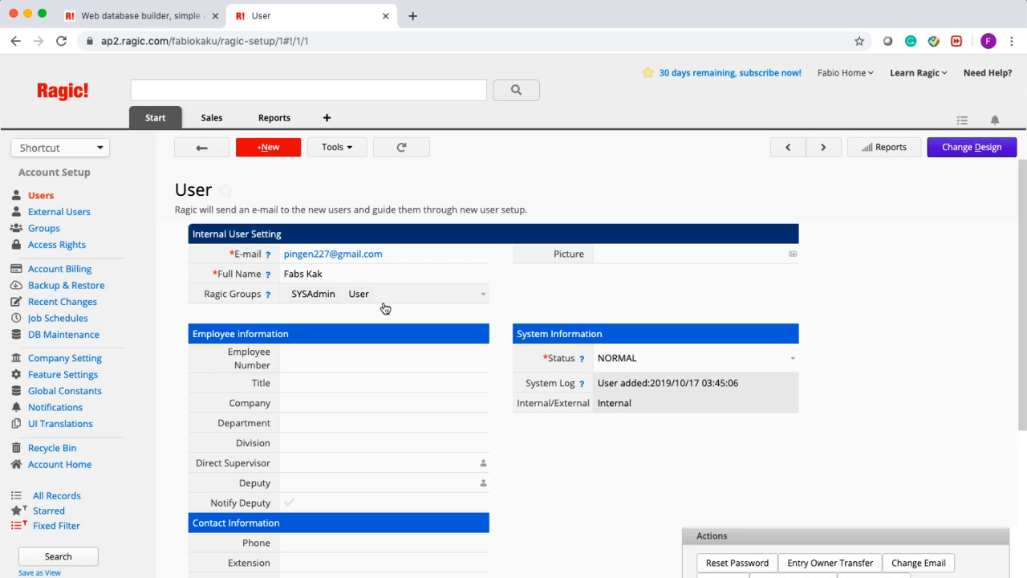
- Set the second user's groups to Management only, removing SYSAdmin and User, and save
scroll(390, 363, down, 1)
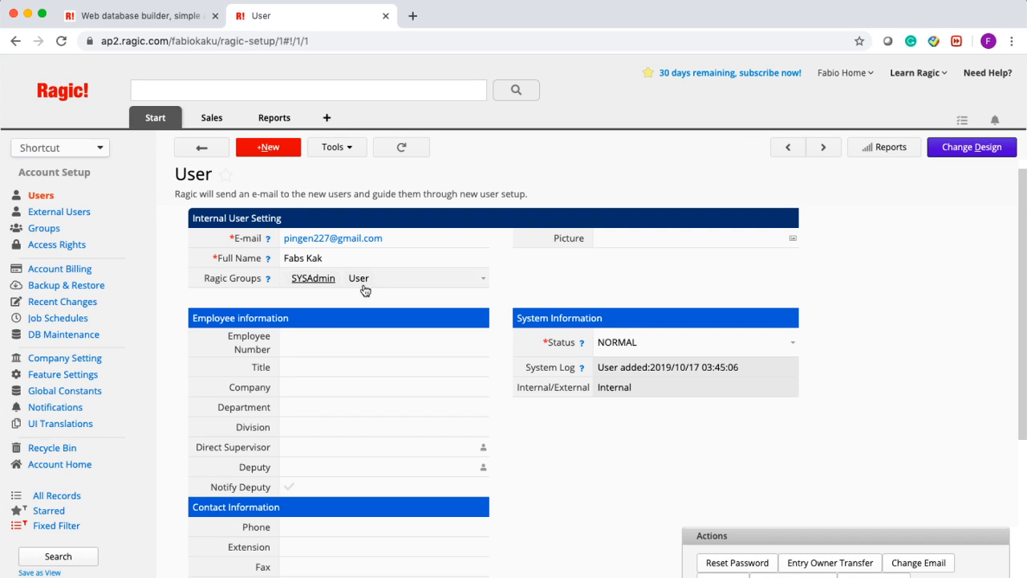
click(482, 280)
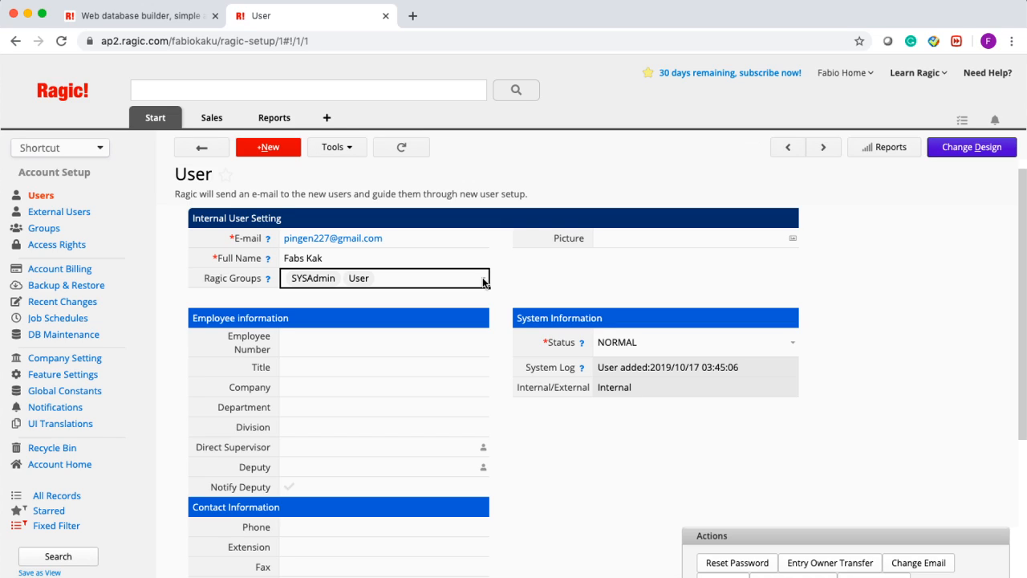
click(484, 280)
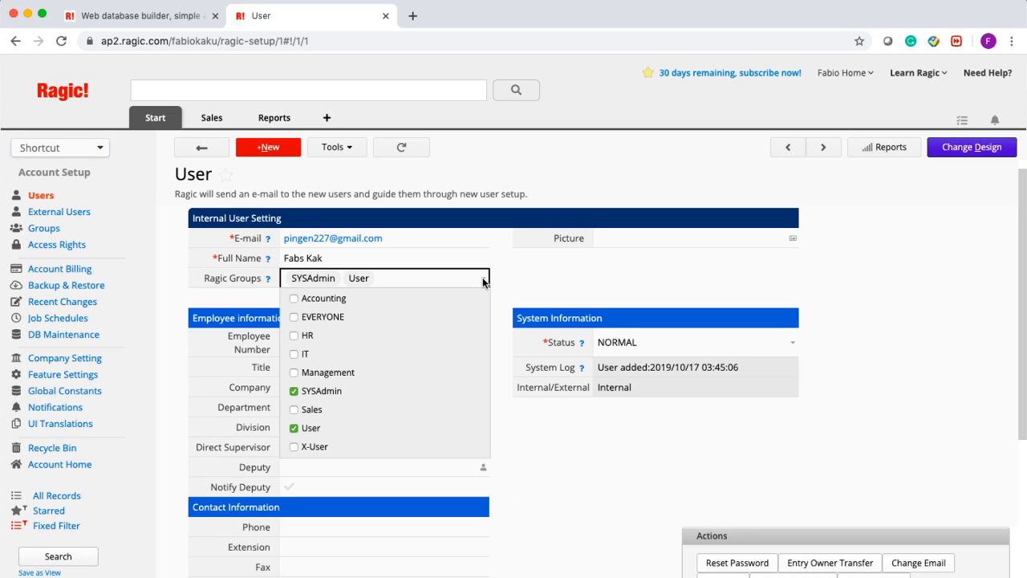
click(294, 373)
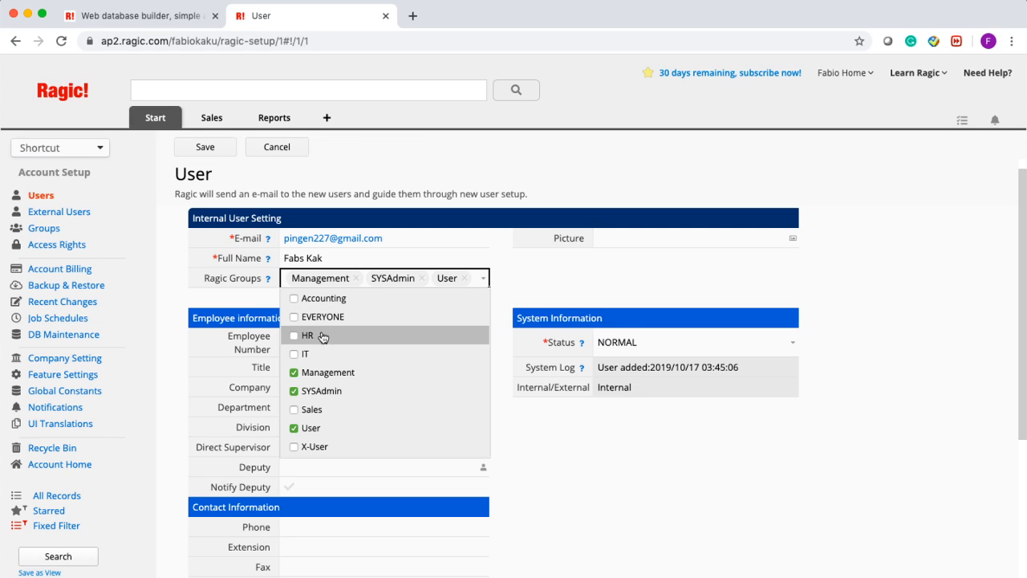
click(294, 391)
click(294, 428)
click(662, 463)
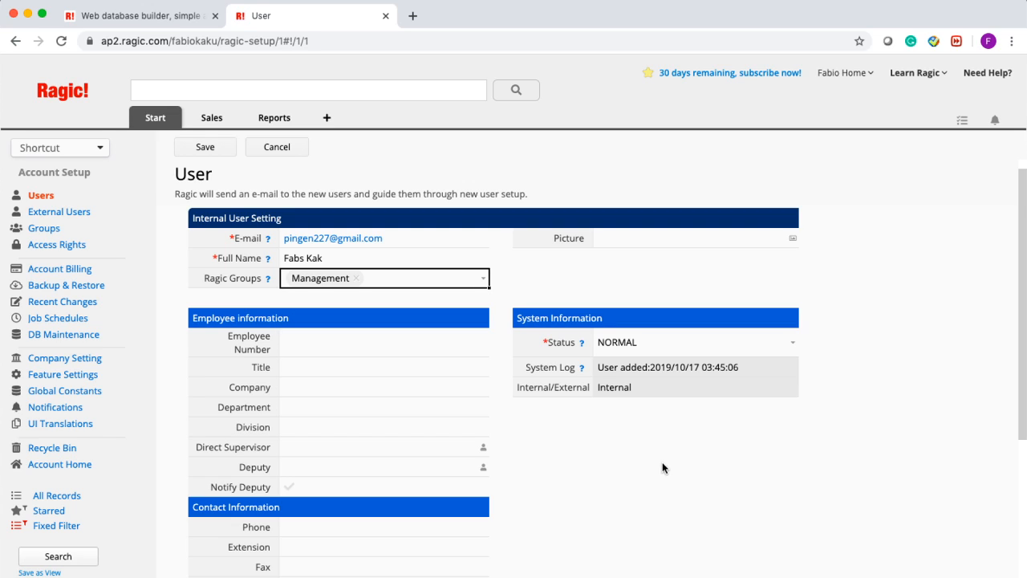
click(201, 150)
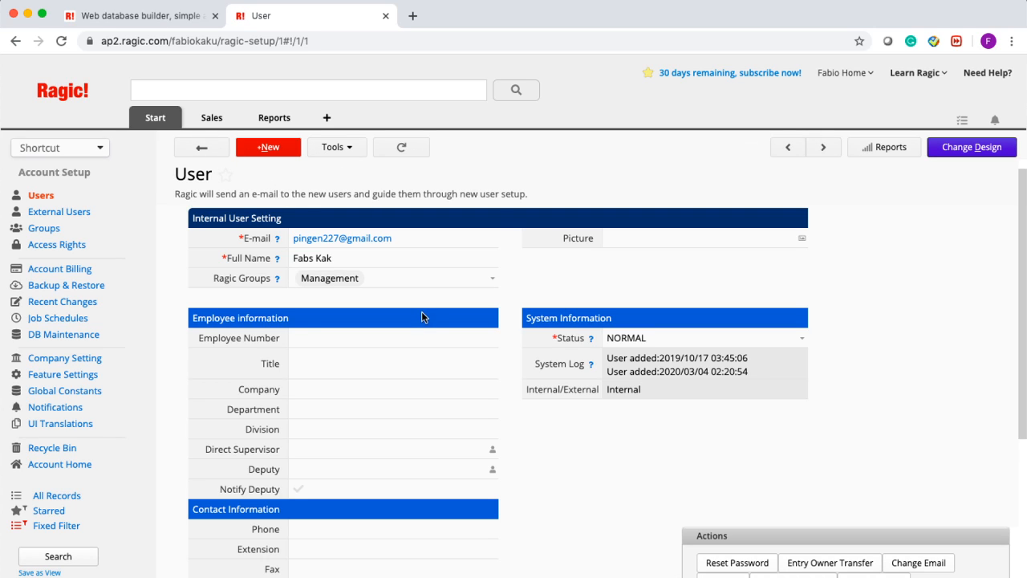
scroll(421, 316, down, 1)
scroll(420, 316, right, 1)
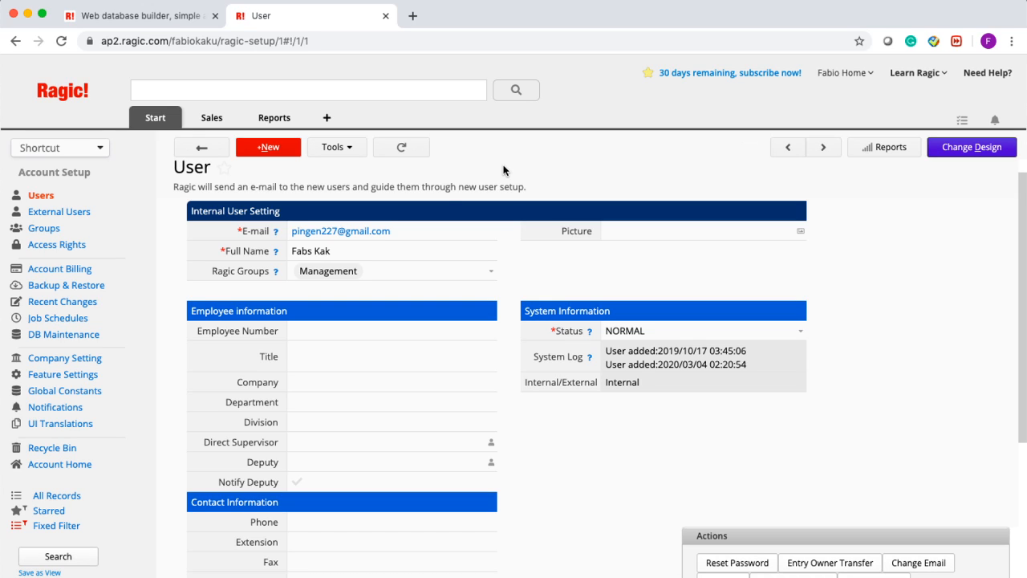
- Switch to the Sales Order sheet showing order SO-5212 with its four product lines
mouse_move(213, 118)
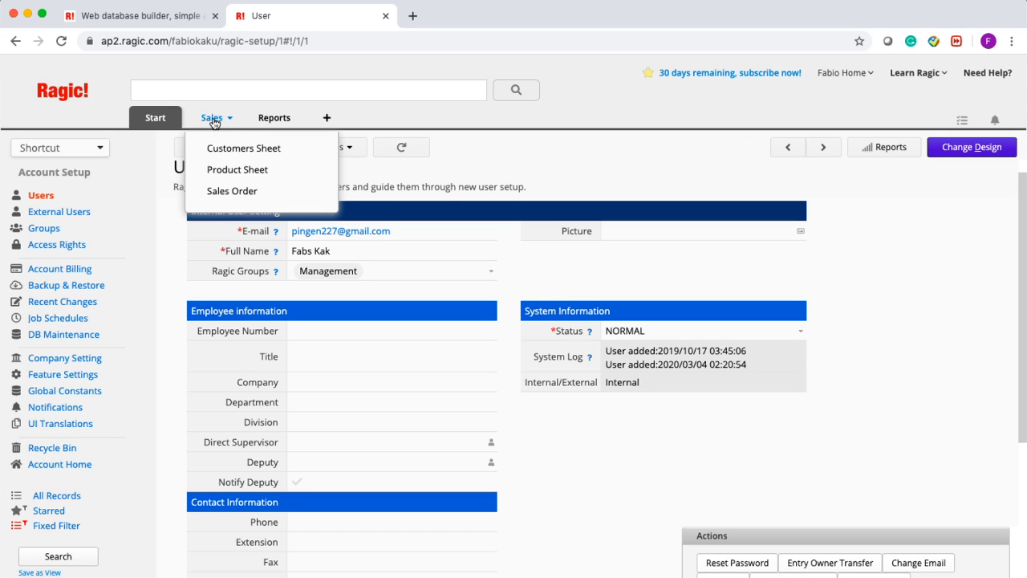
click(235, 190)
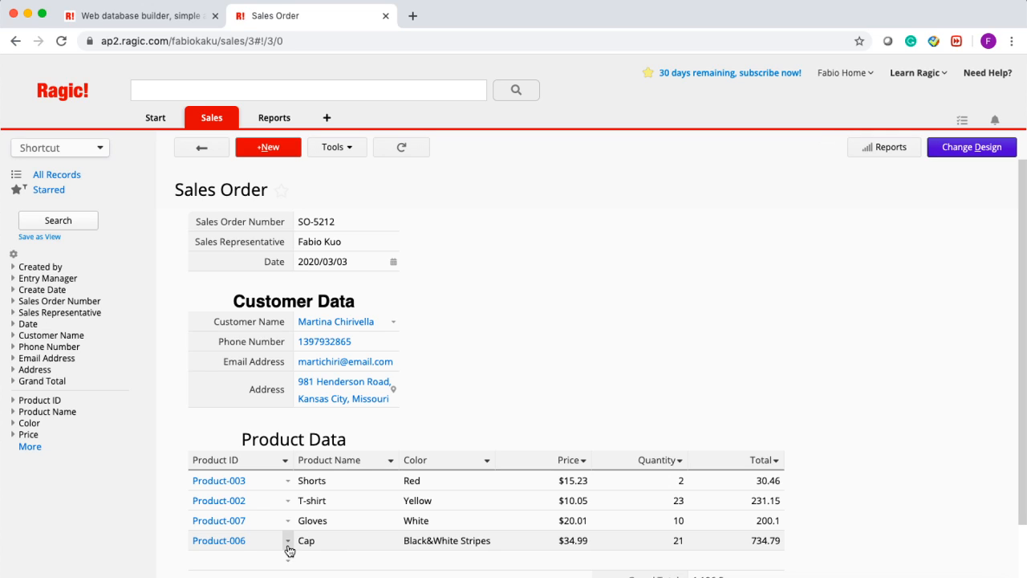
- Open the Sales Order form in design mode, save the design, and exit to the record
click(985, 155)
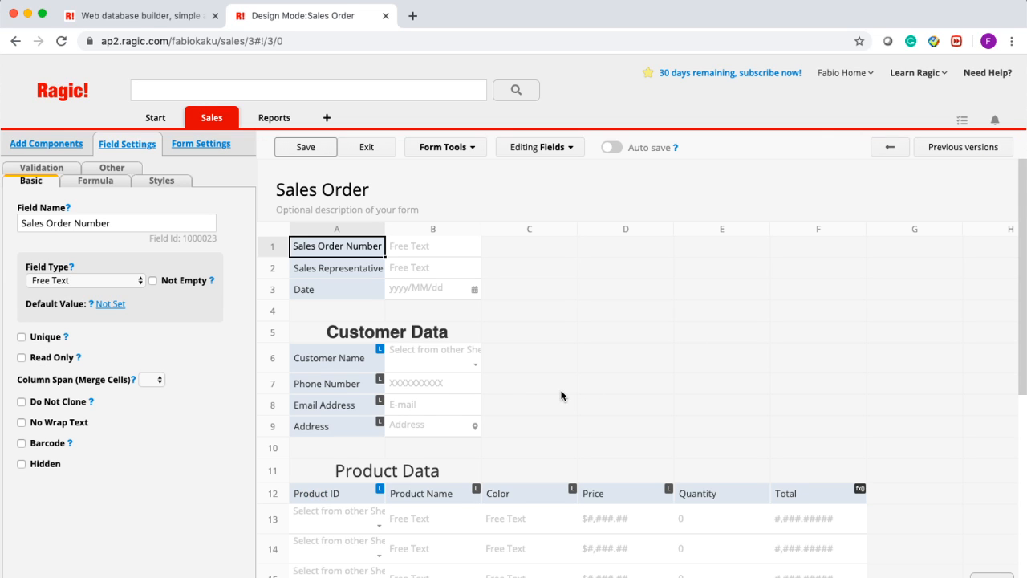
scroll(561, 395, down, 2)
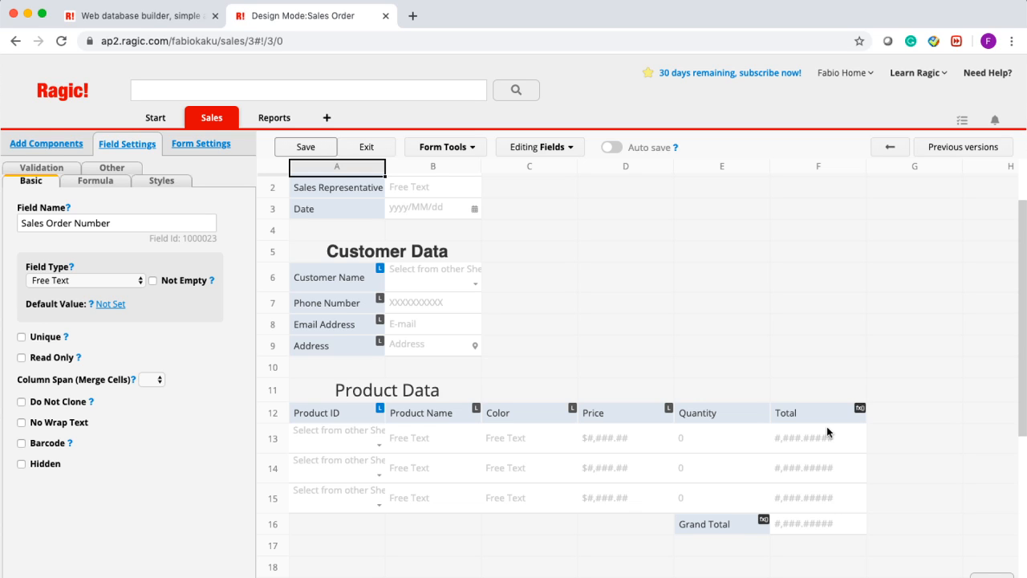
click(427, 153)
click(923, 282)
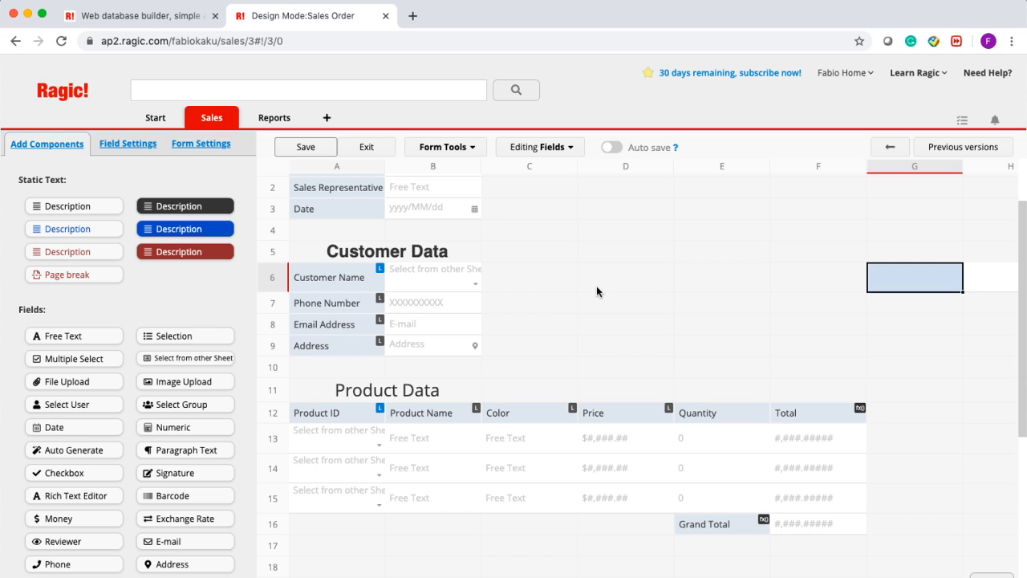
click(305, 146)
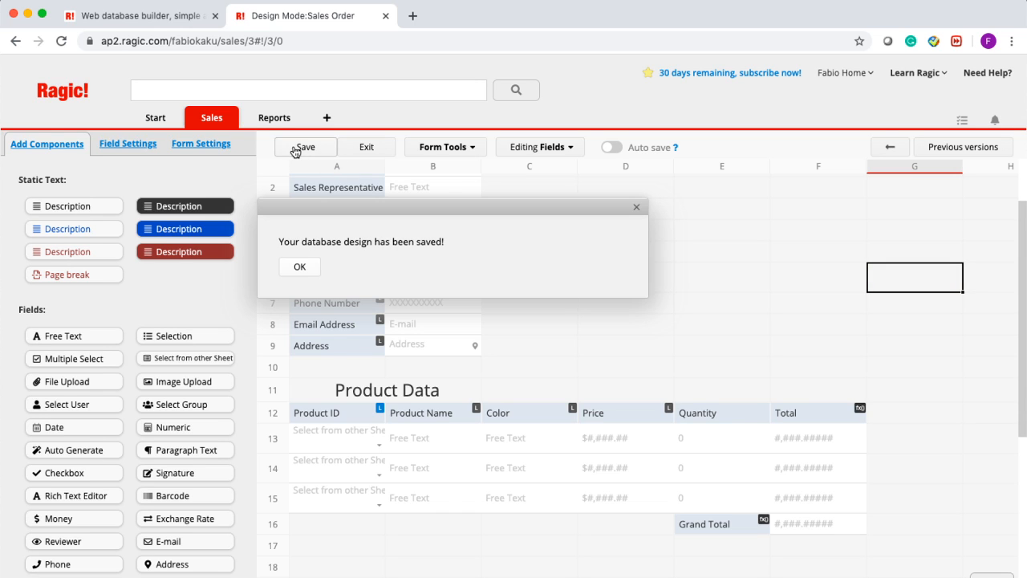
click(357, 159)
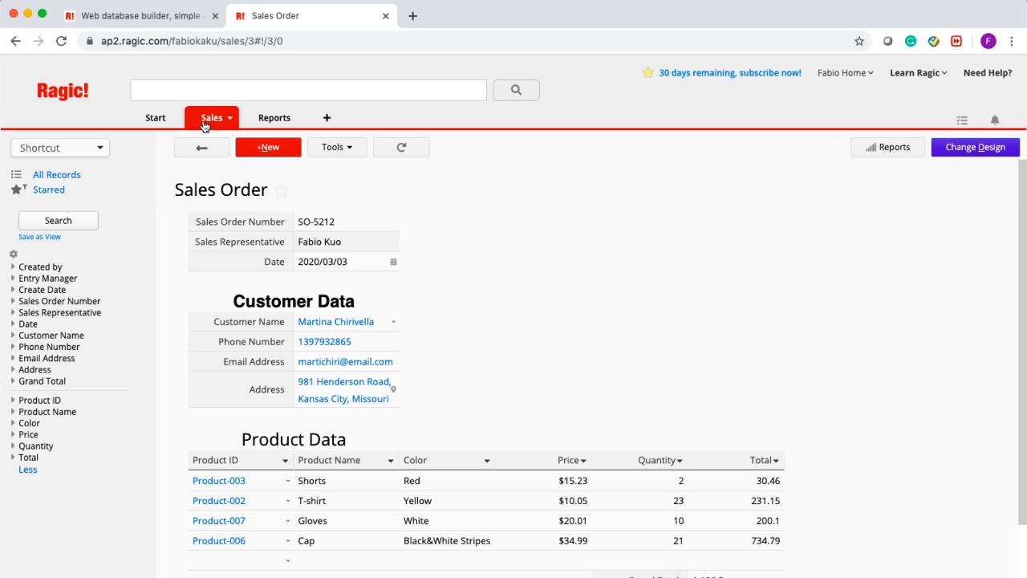
- Go to Account Setup from the Start menu and open the Groups list
click(175, 120)
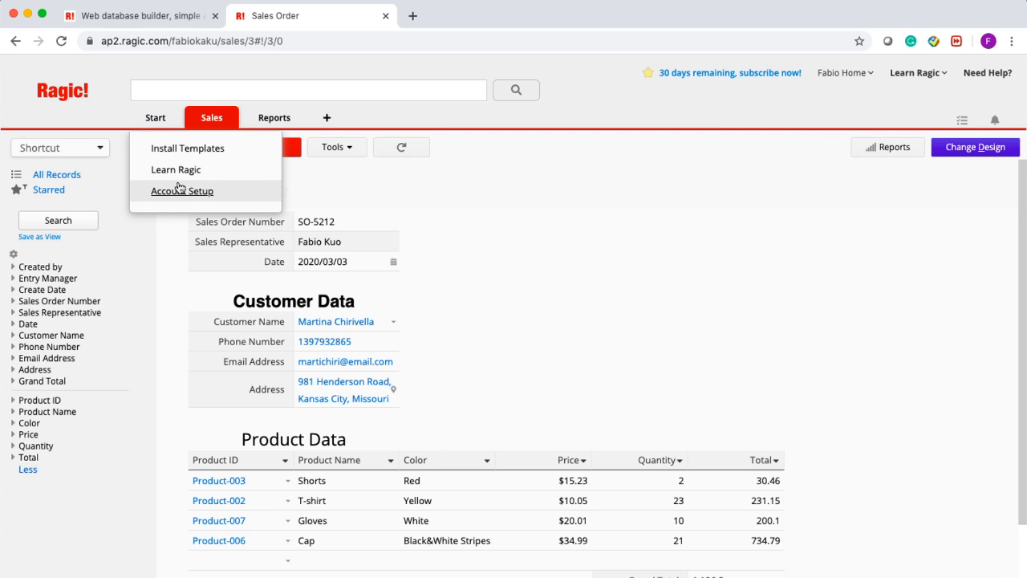
click(177, 187)
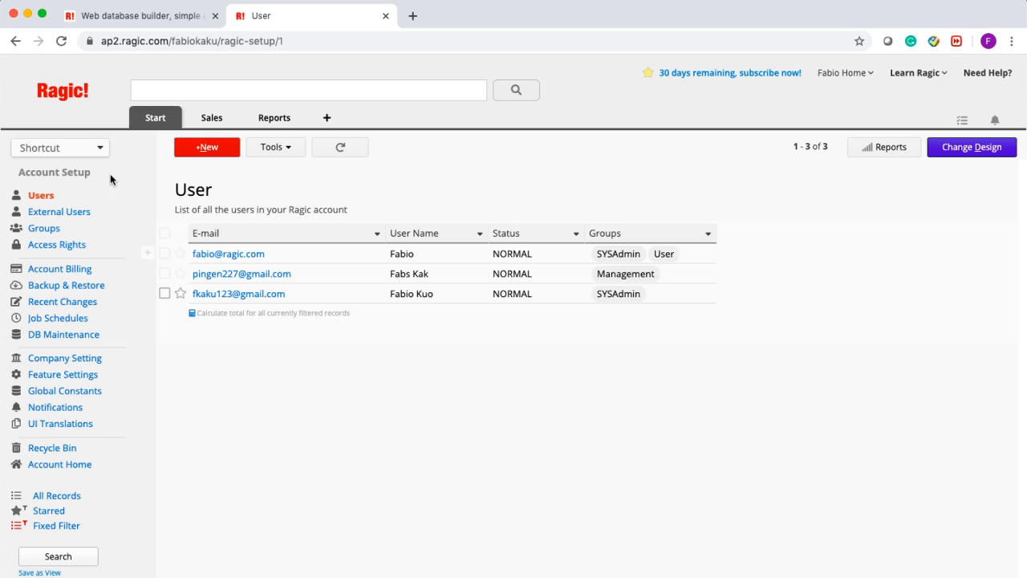
click(43, 230)
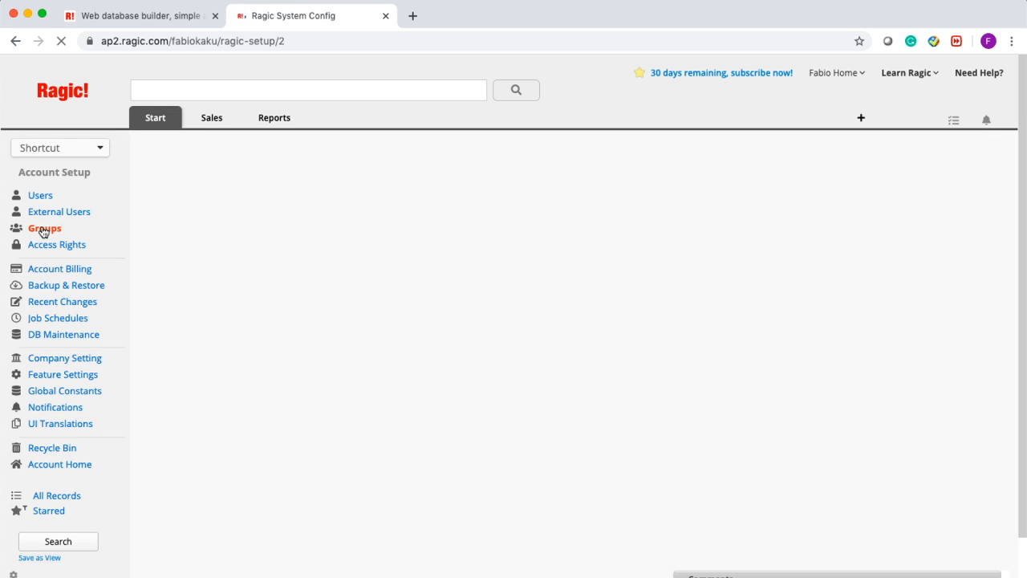
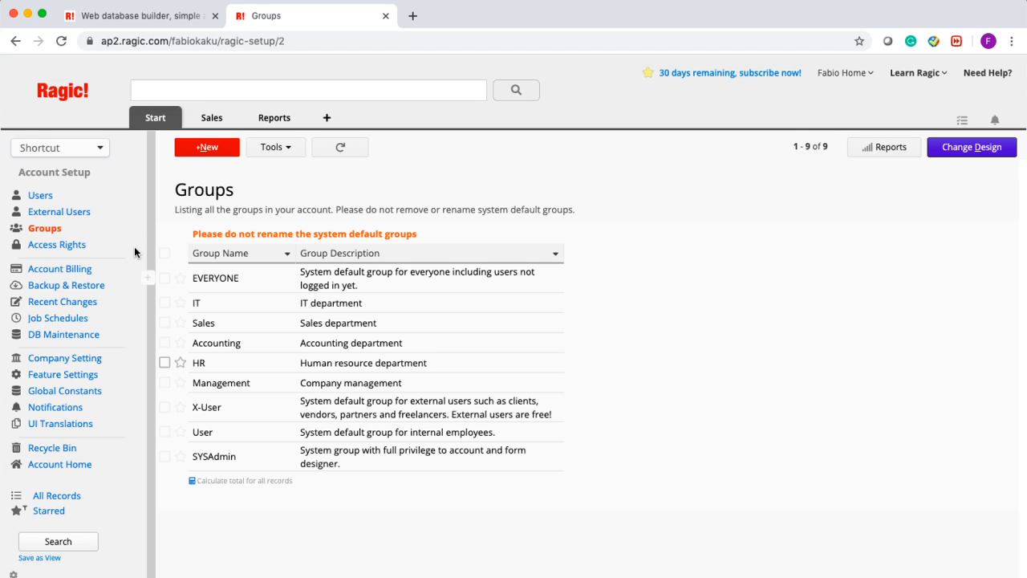
- Open Sales Order from the Sales tab and scroll to its 1,196.5 grand total
mouse_move(211, 121)
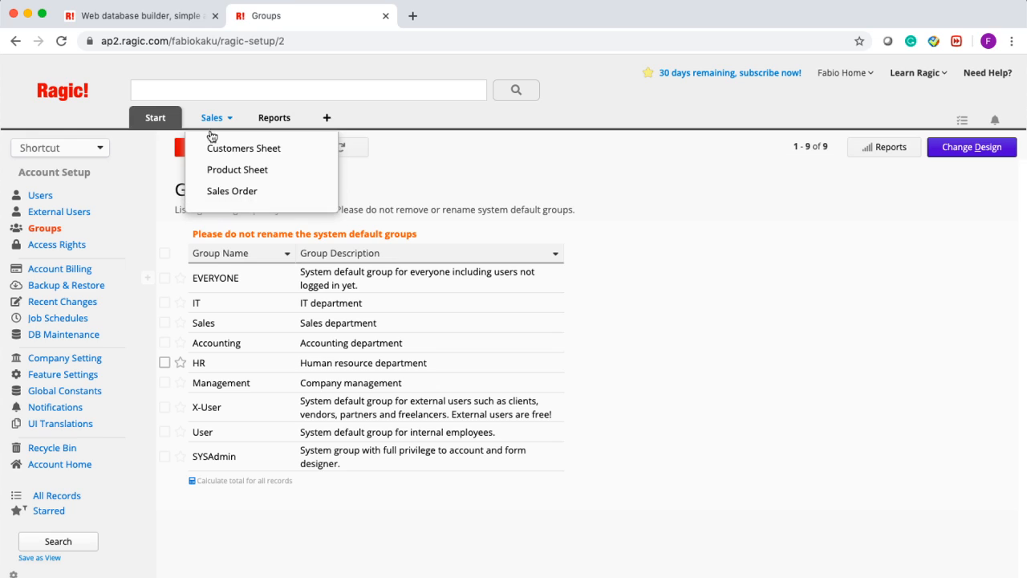
click(232, 190)
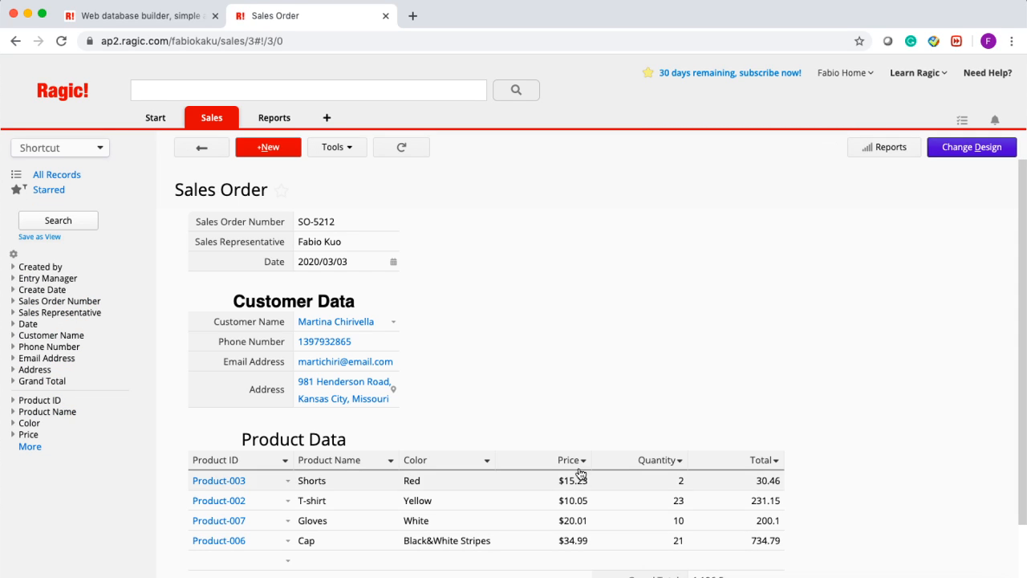
scroll(779, 284, down, 1)
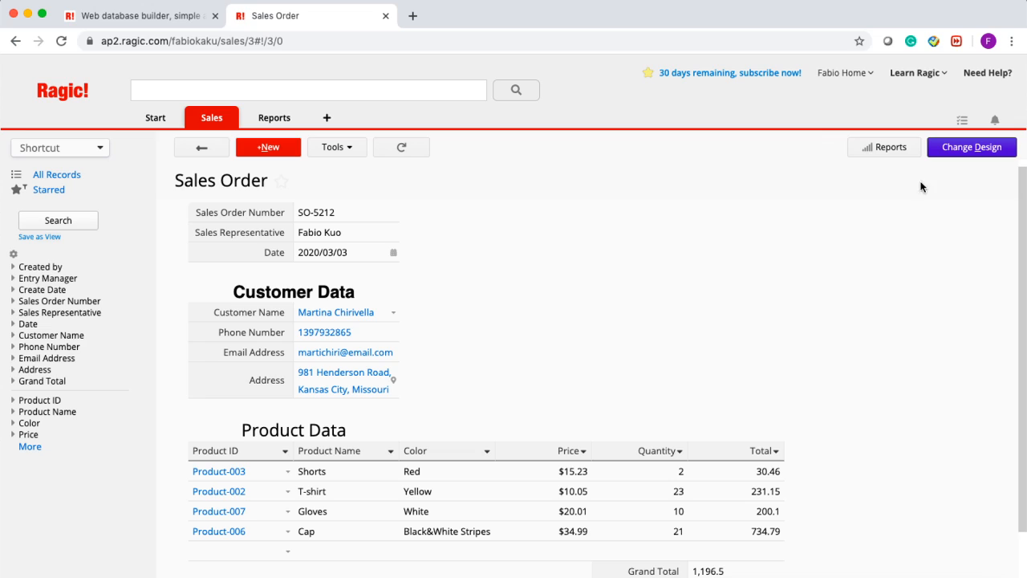
- Put the Sales Order form in design mode and inspect the Product Name and Product ID field settings
click(969, 158)
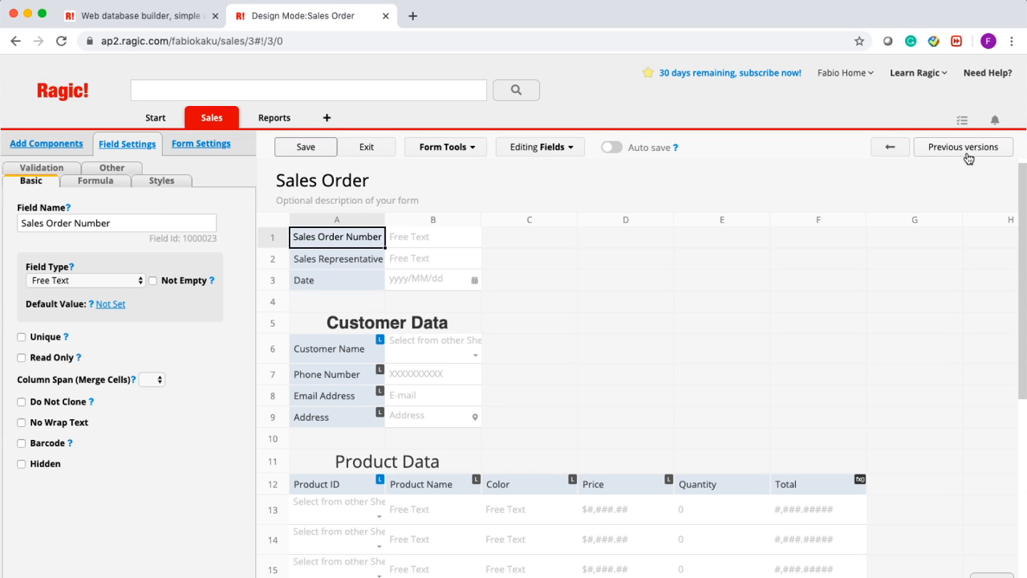
mouse_move(969, 158)
click(459, 518)
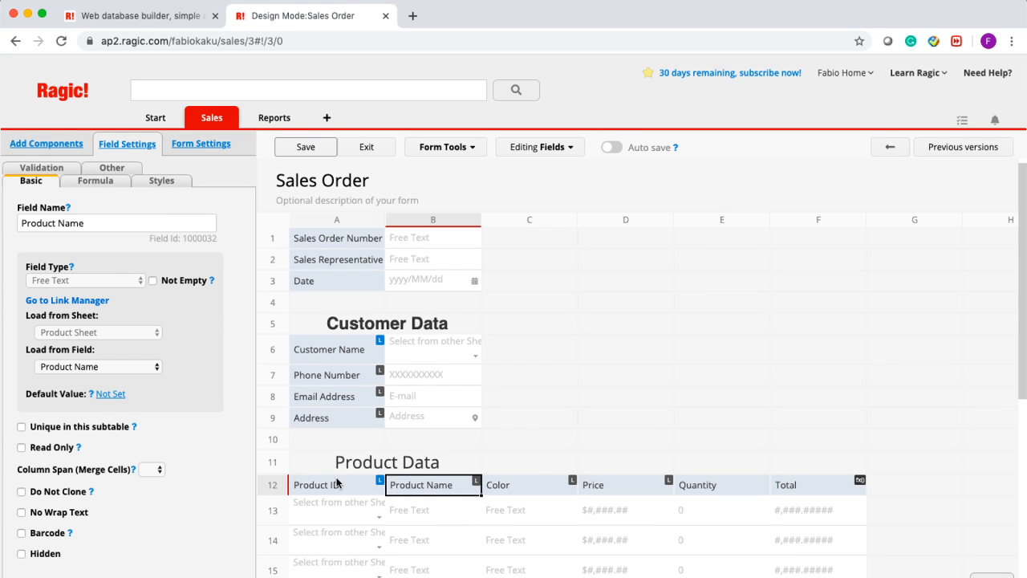
click(327, 485)
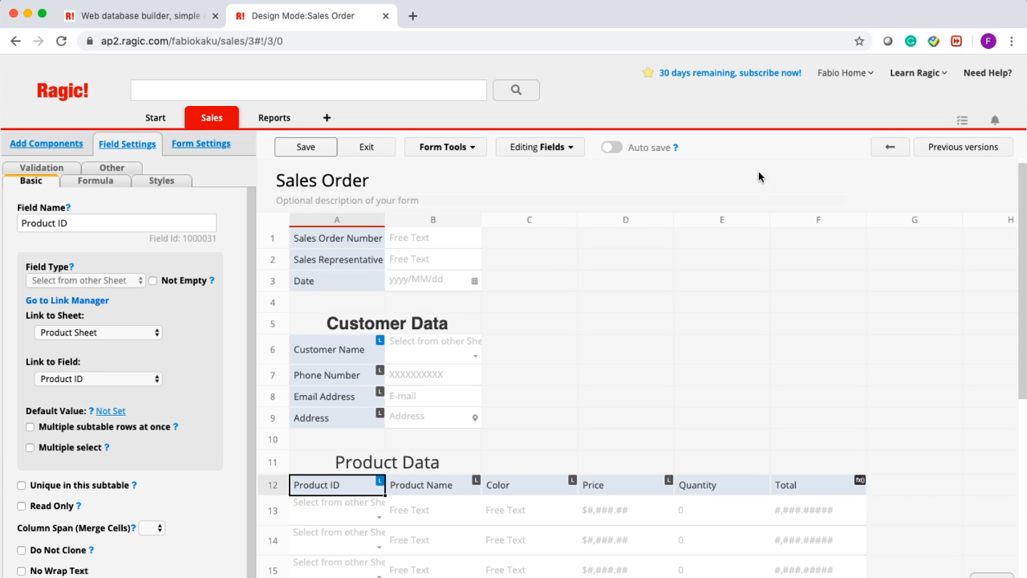
- Go to the Learn Ragic page, leaving the unsaved design page without saving
click(925, 76)
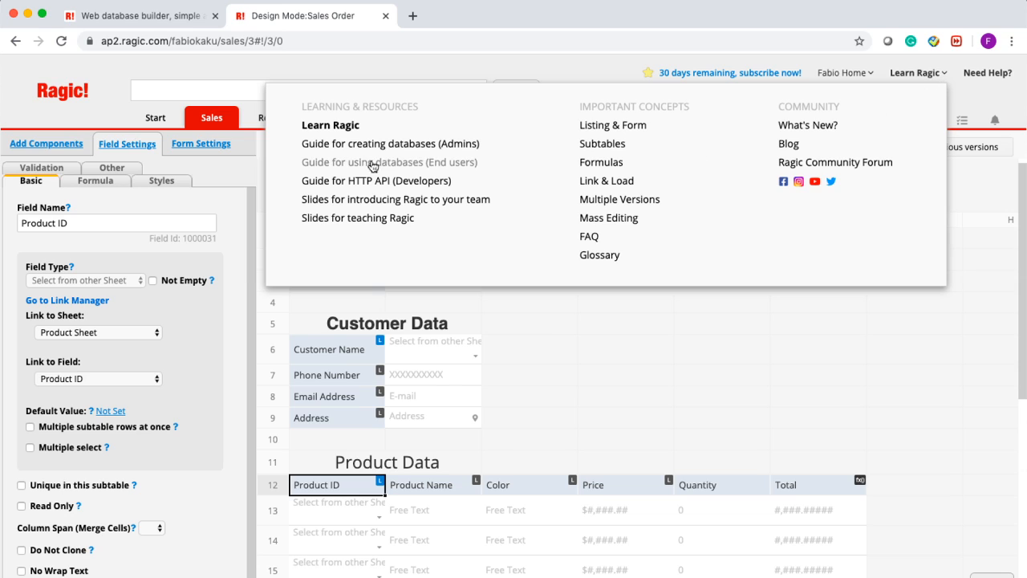
click(338, 128)
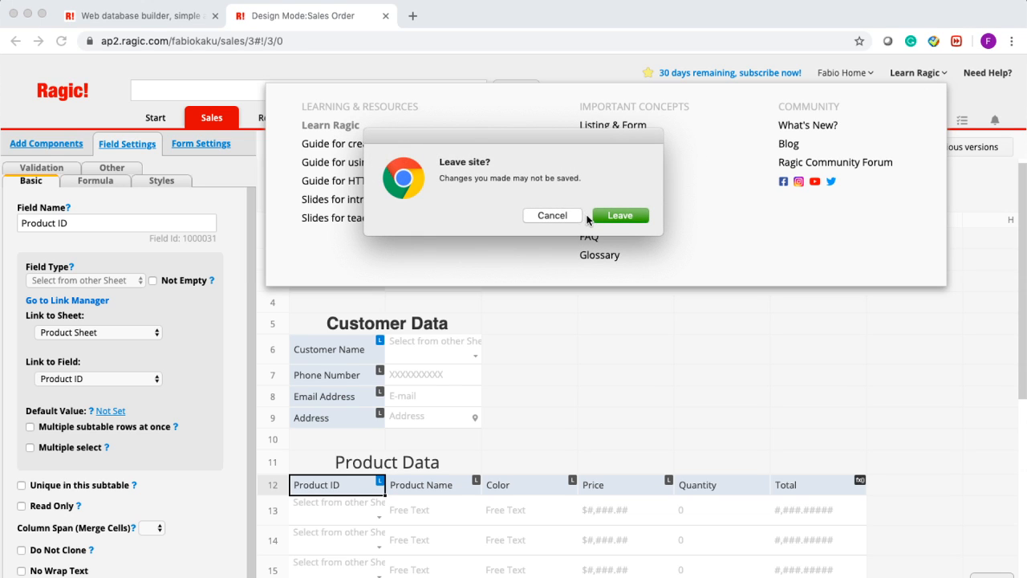
click(599, 215)
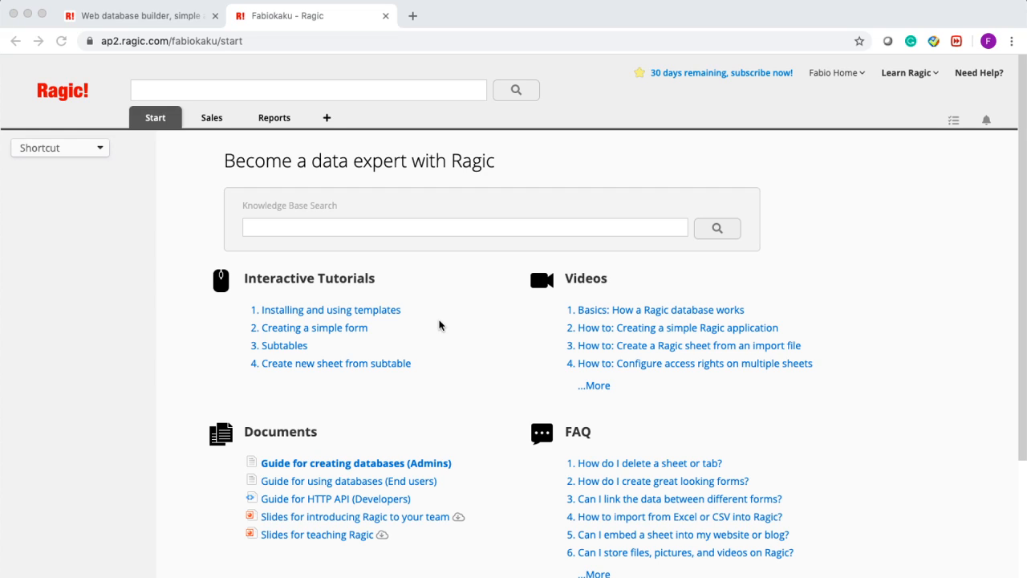
- Browse the Learn Ragic tutorials page, then open the Need Help support page
scroll(439, 325, down, 1)
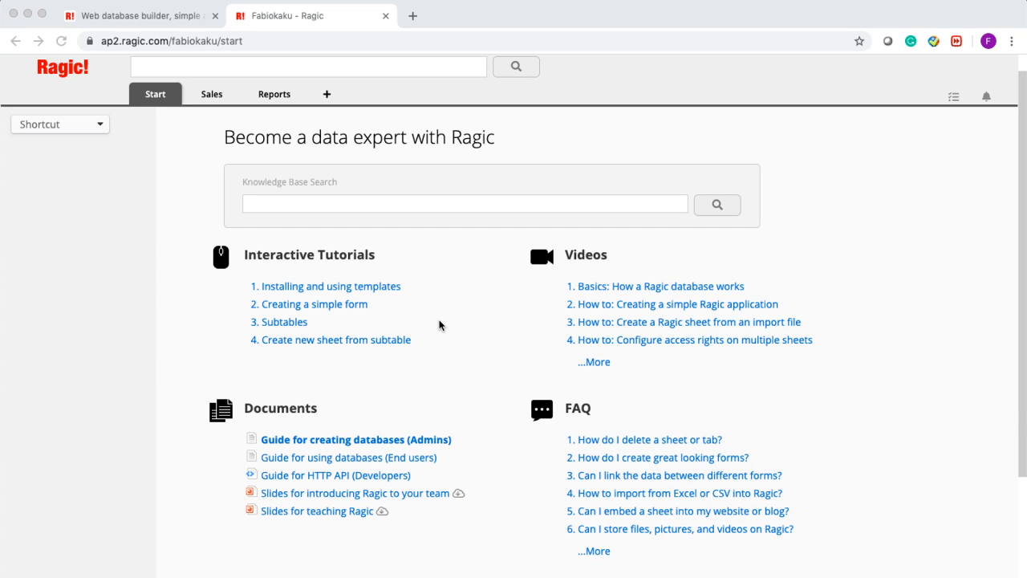
scroll(439, 325, down, 1)
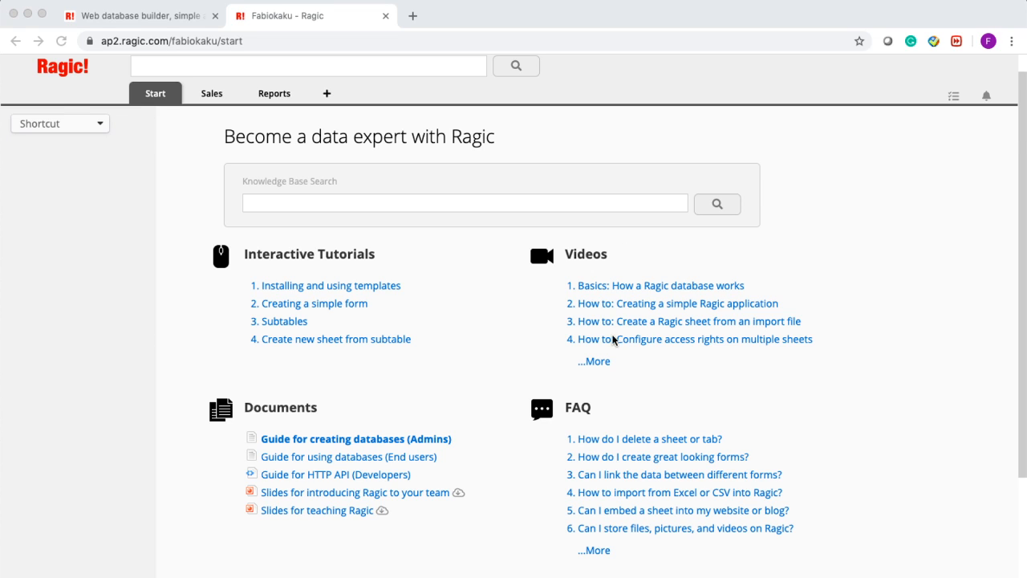
scroll(610, 345, up, 1)
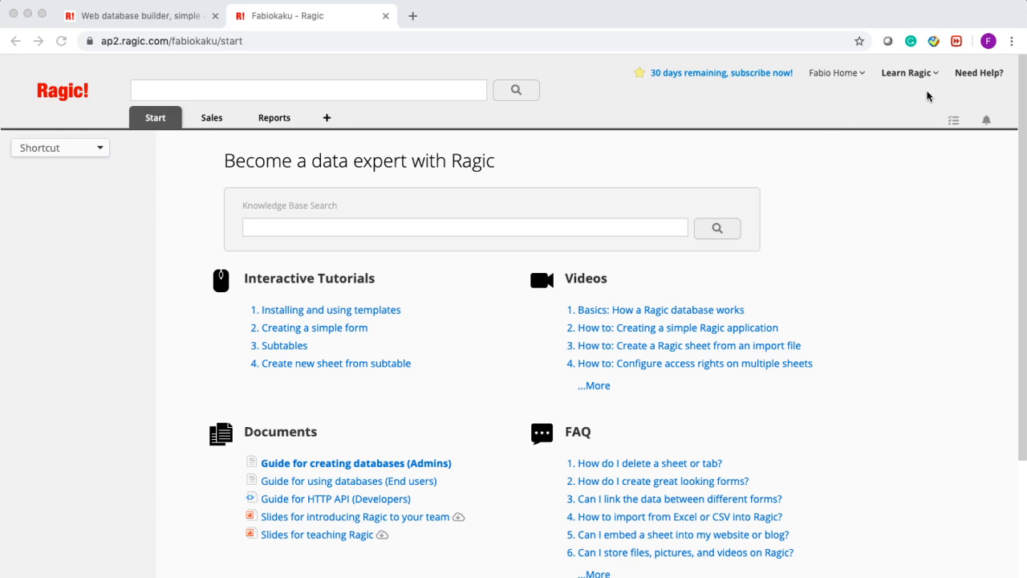
click(975, 74)
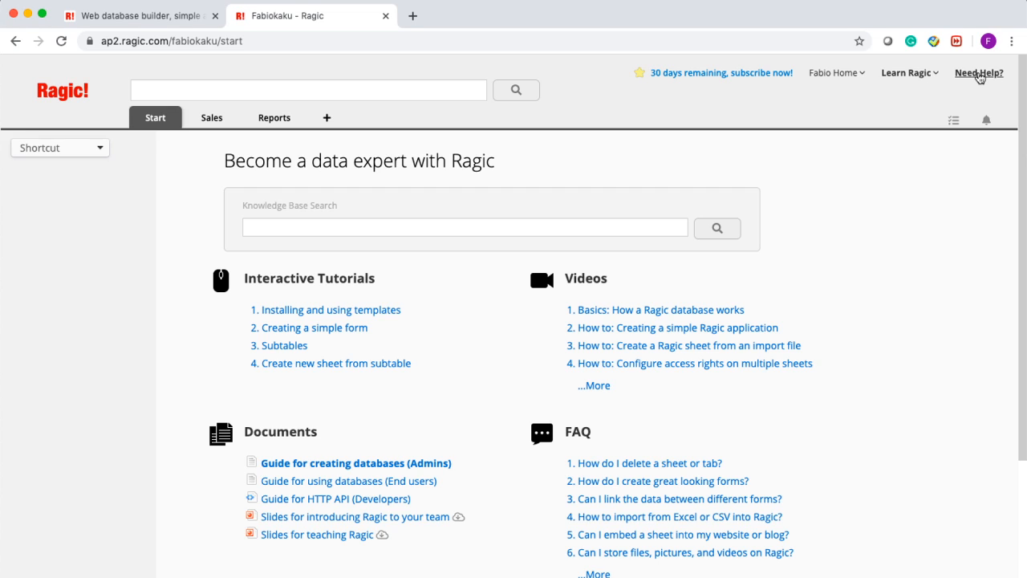
click(978, 75)
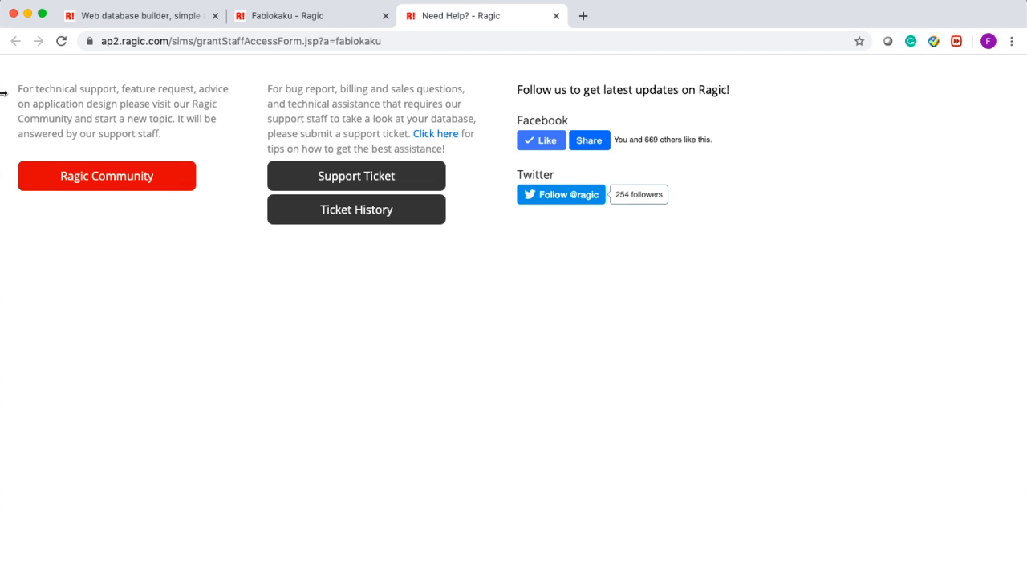
- Open the Support Ticket request form on the Need Help page
click(319, 179)
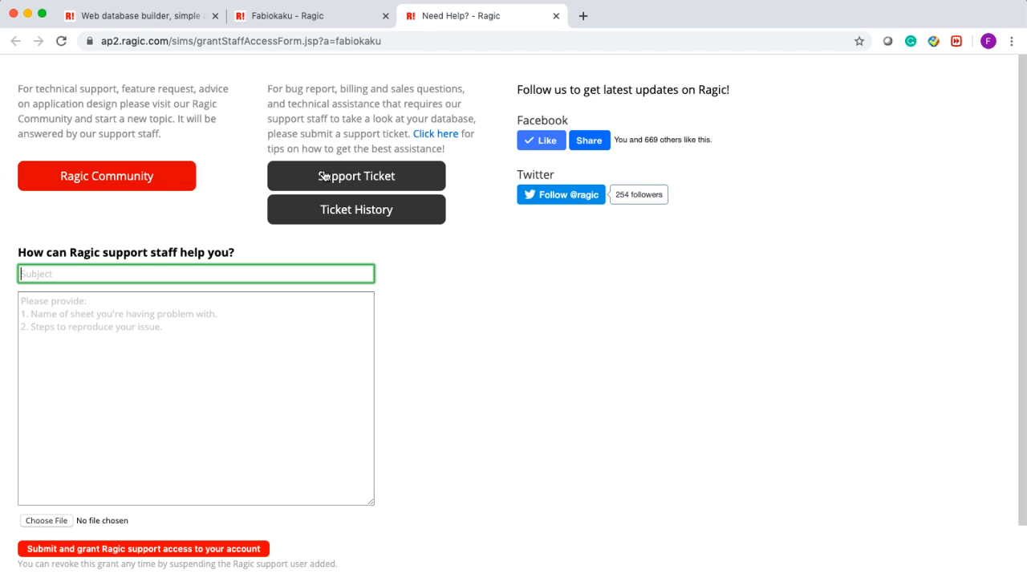
- Look over the blank support form without sending it, then return to the database start page tab
click(64, 332)
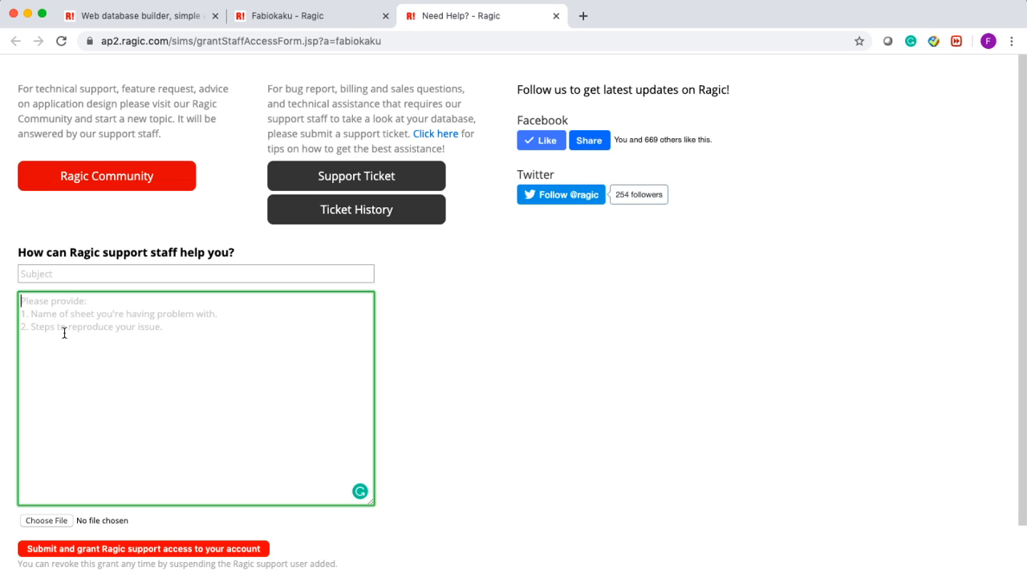
scroll(131, 457, down, 1)
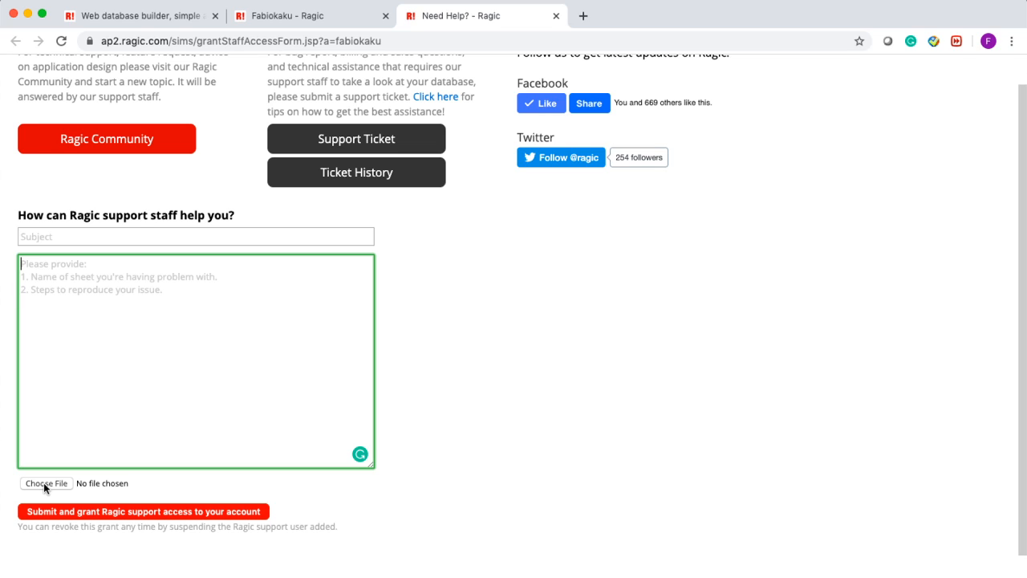
scroll(43, 482, up, 1)
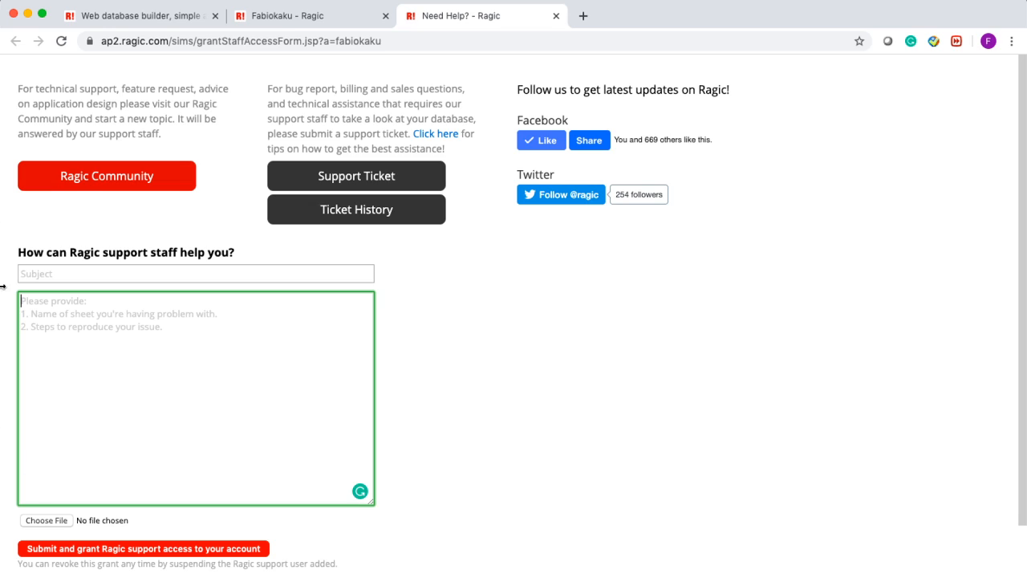
click(301, 25)
- In Sales Order, discard the old auto-saved draft and cancel the blank new order
mouse_move(211, 117)
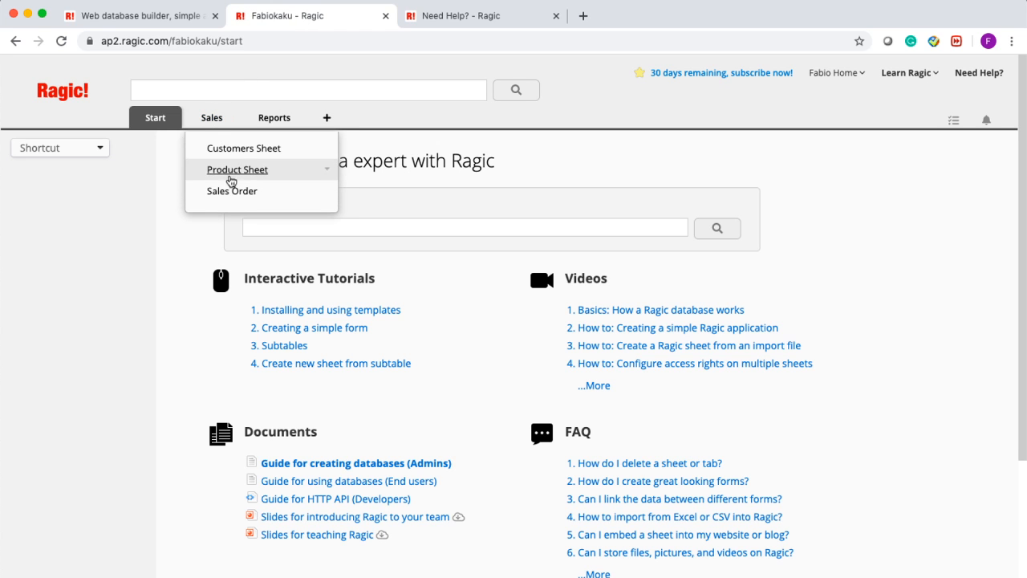
click(231, 192)
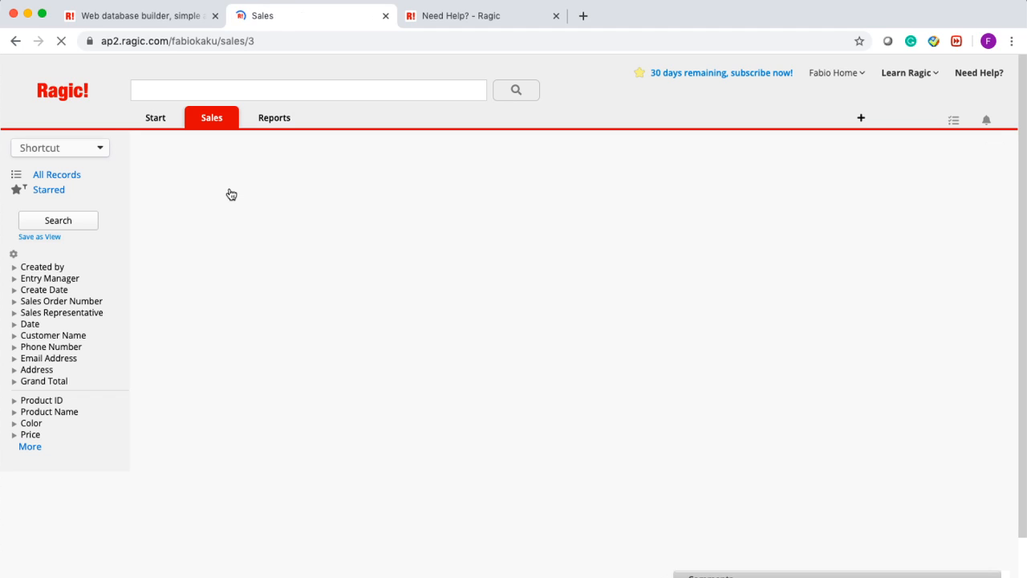
click(259, 148)
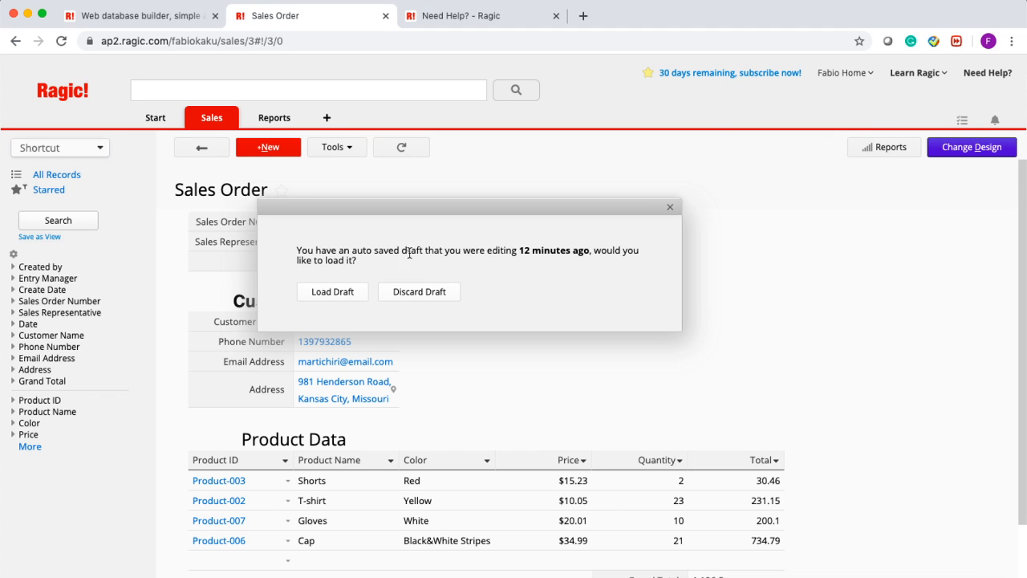
click(393, 290)
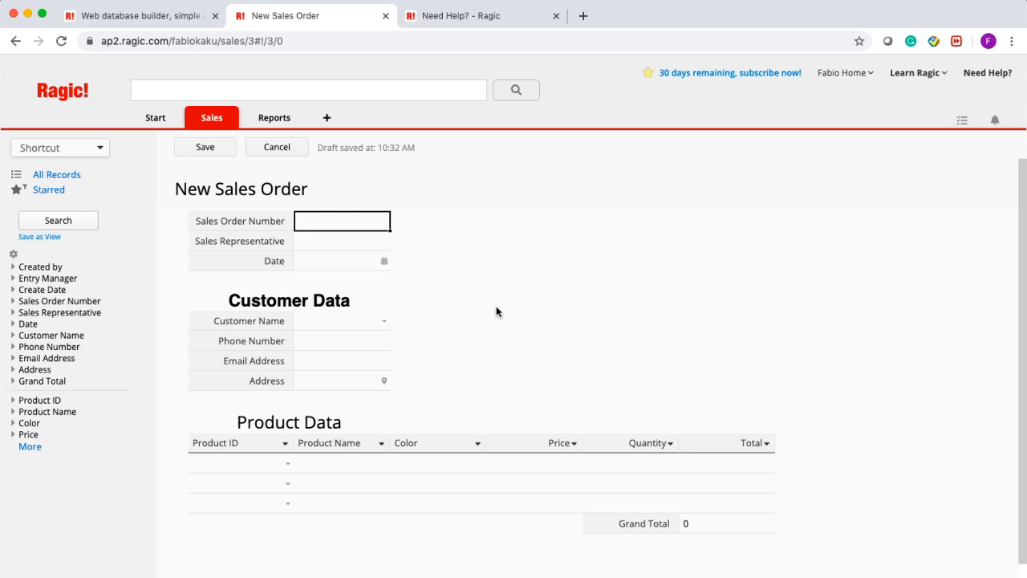
click(265, 152)
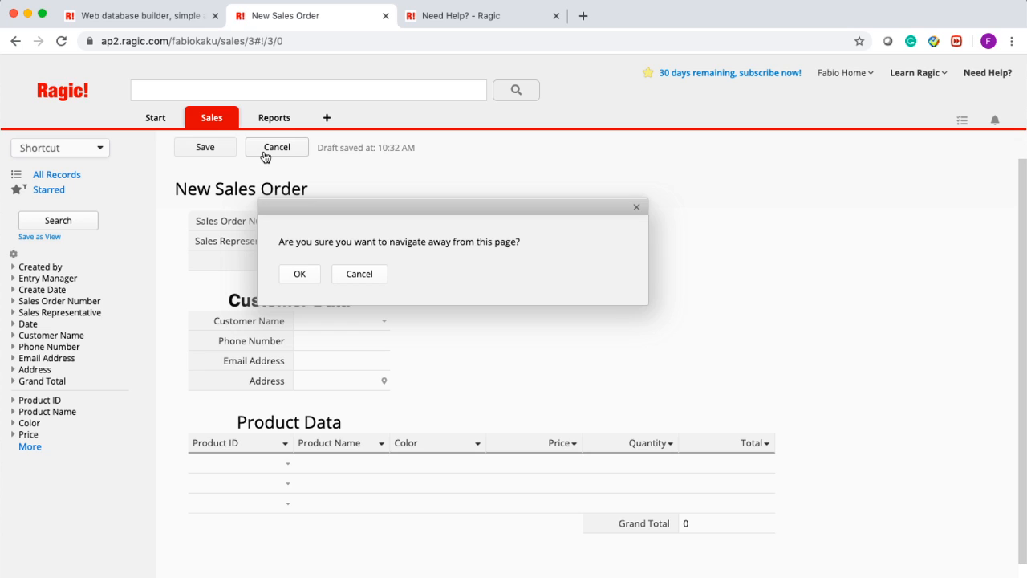
click(299, 274)
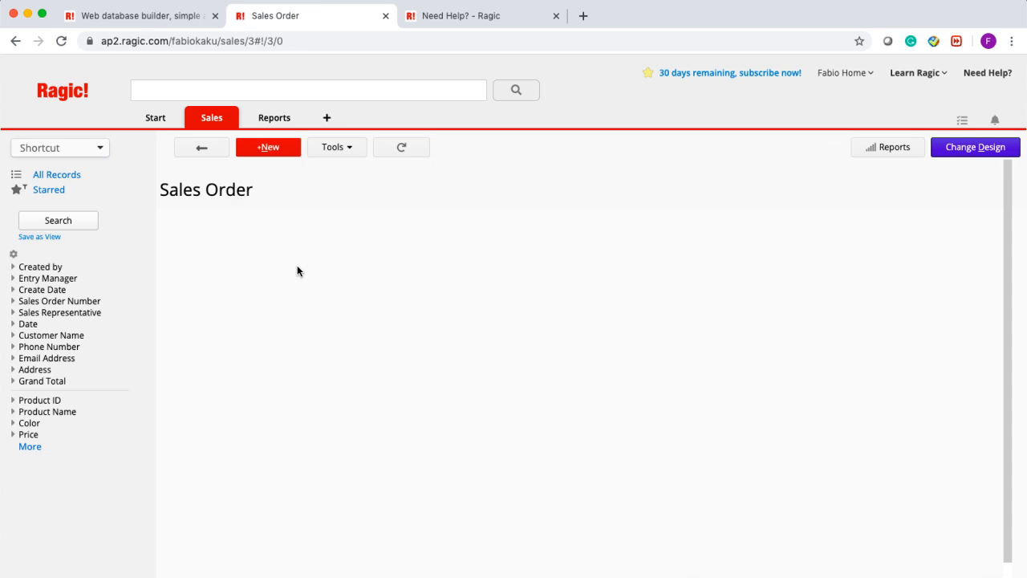